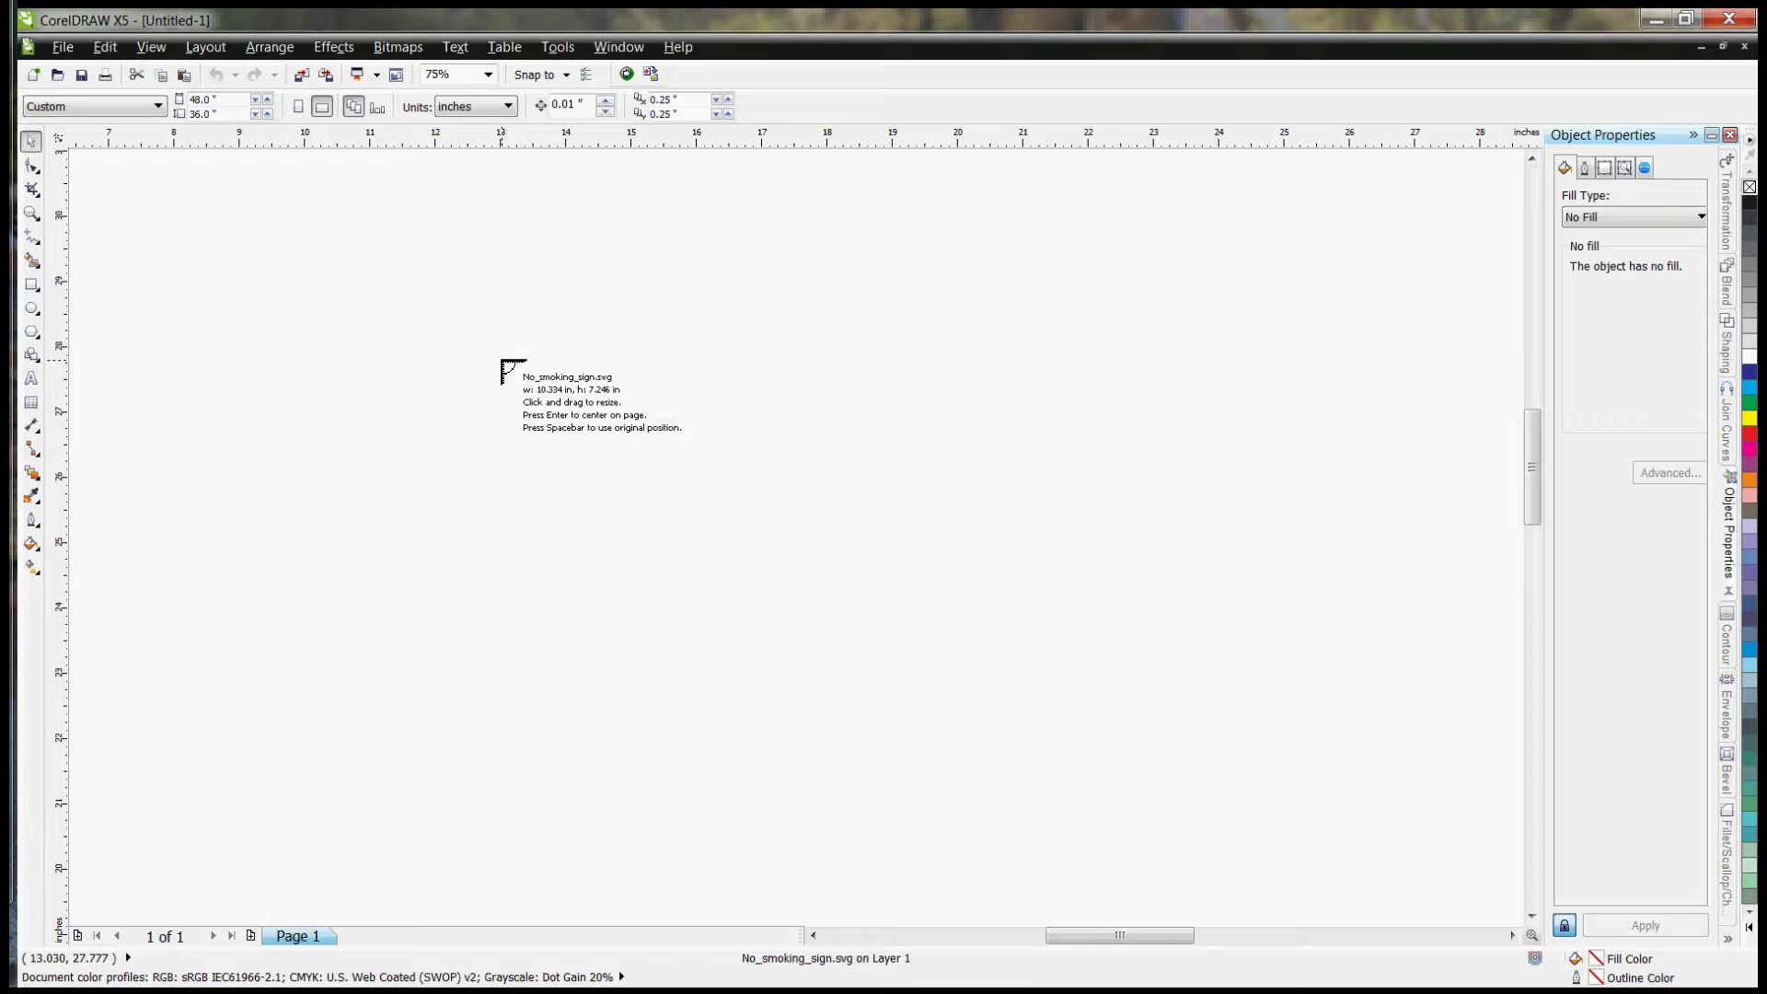
Step: Place the imported No_smoking_sign.svg on the page and lock it so it cannot be moved
left_click(502, 361)
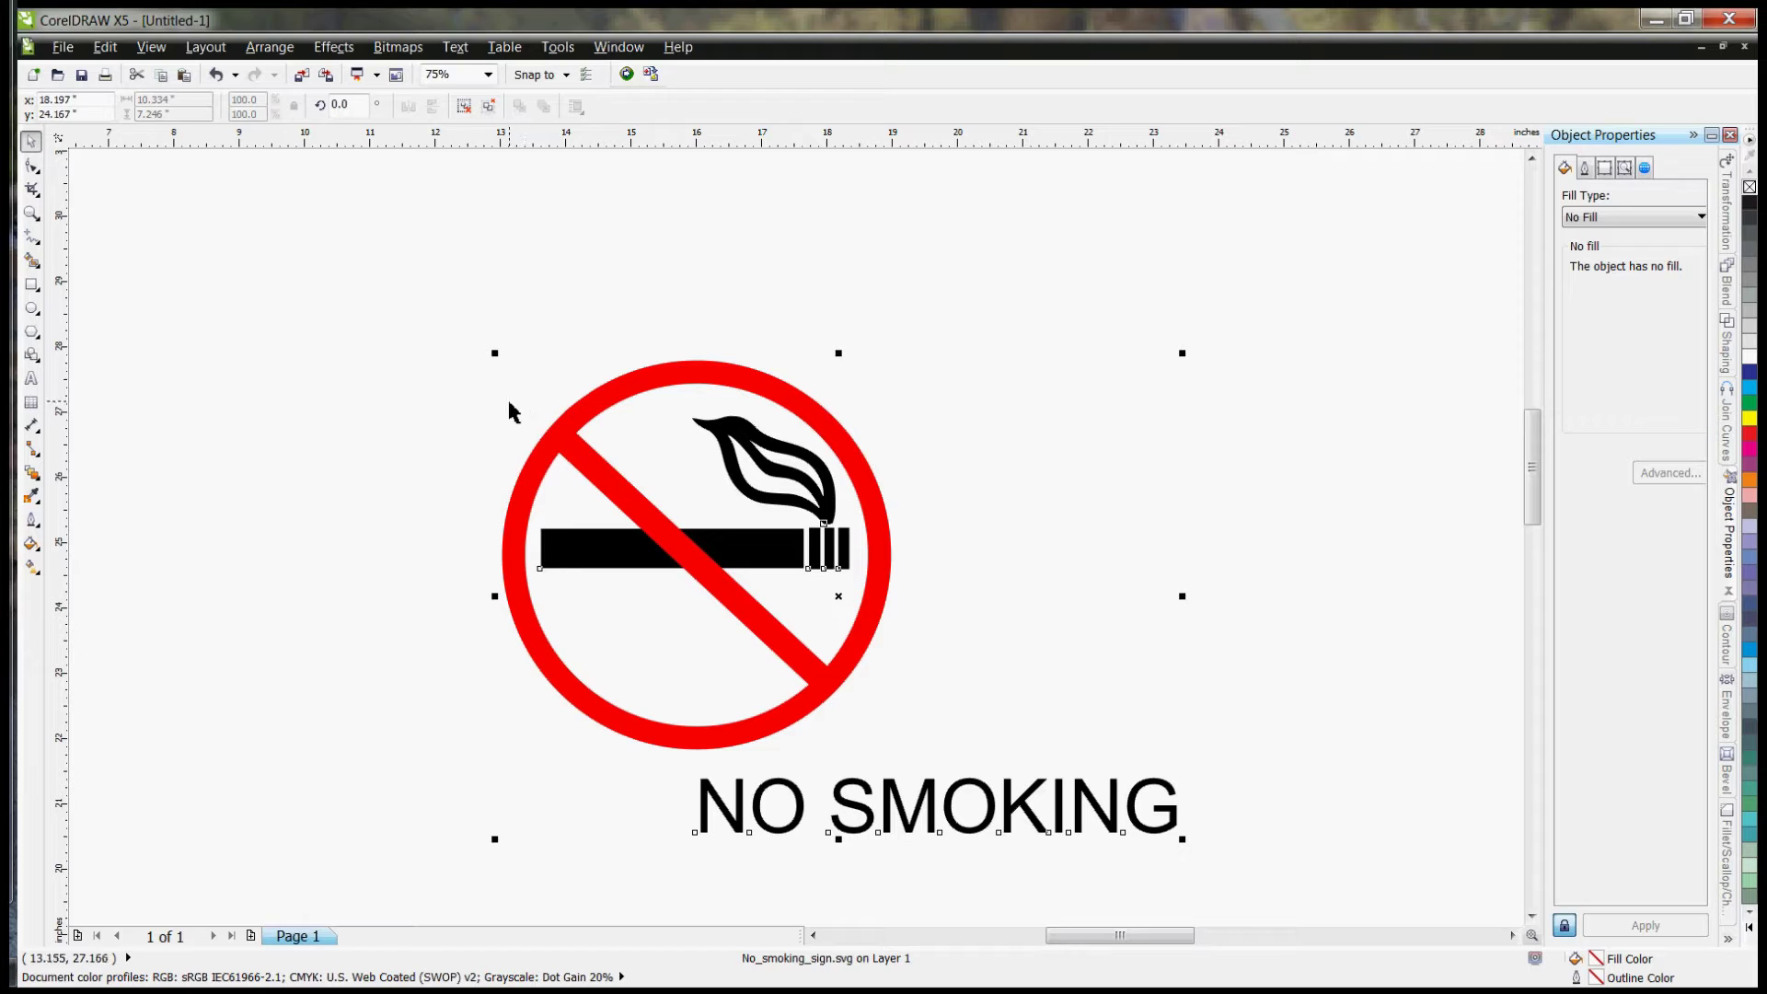
left_click(401, 446)
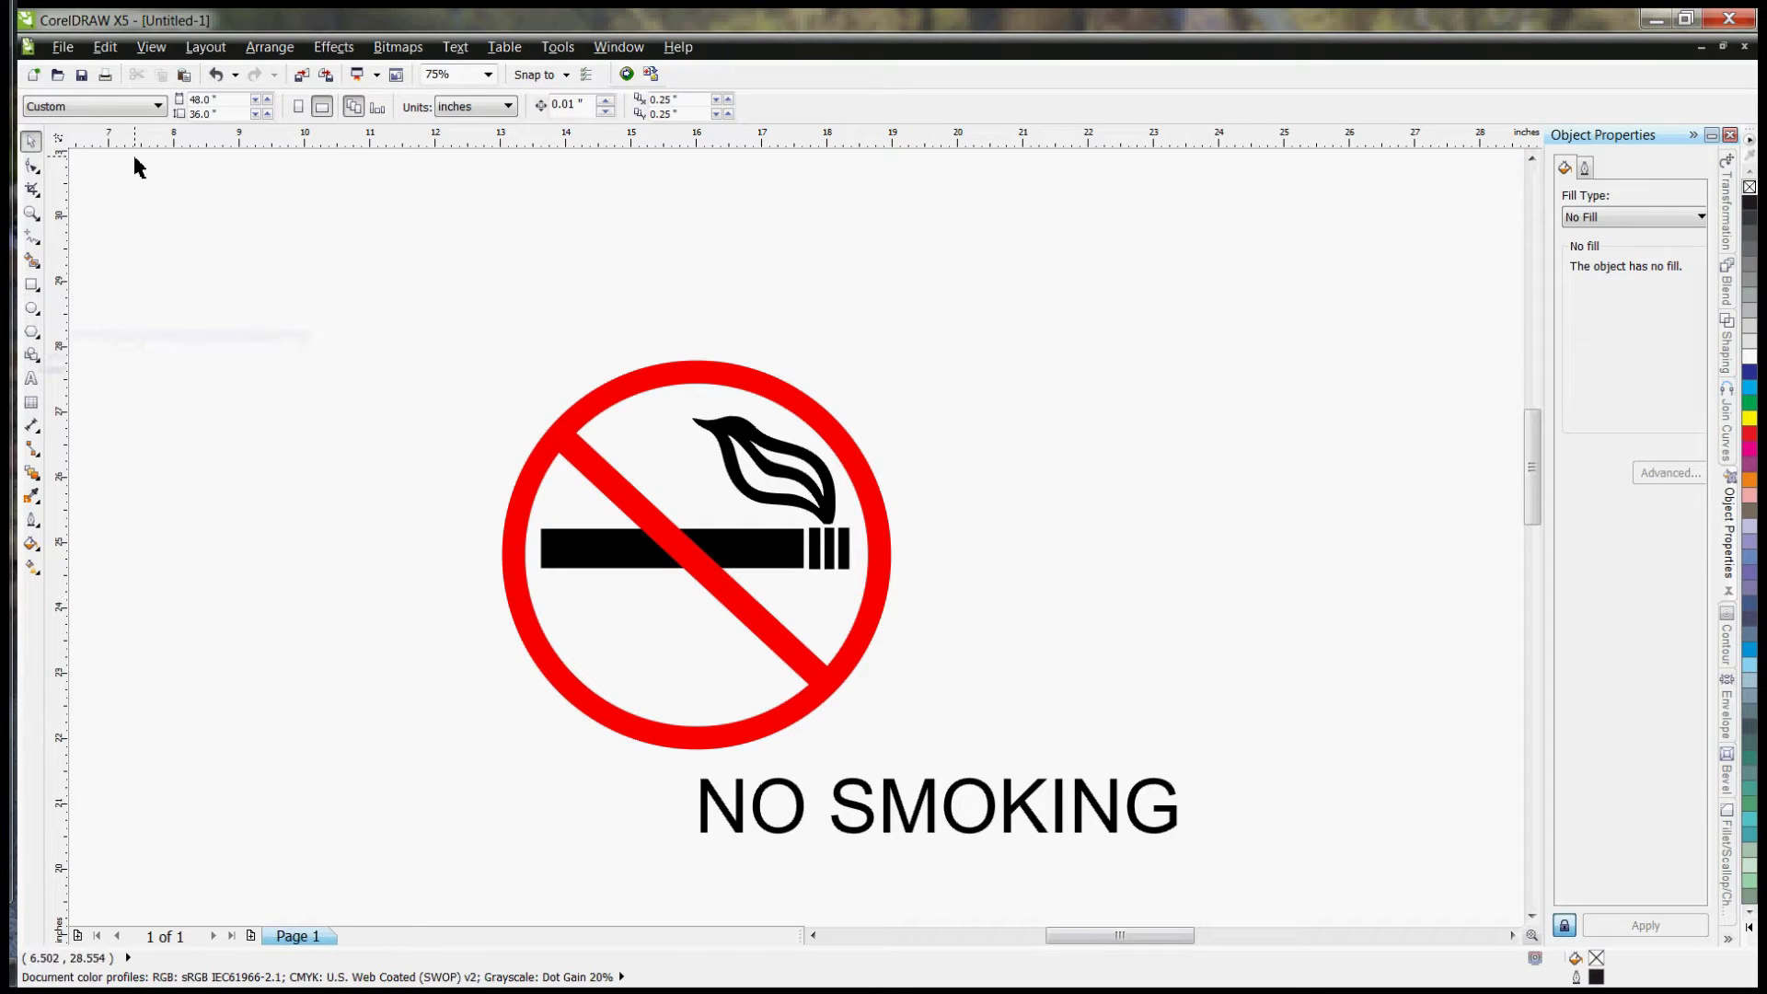
left_click(587, 431)
right_click(587, 430)
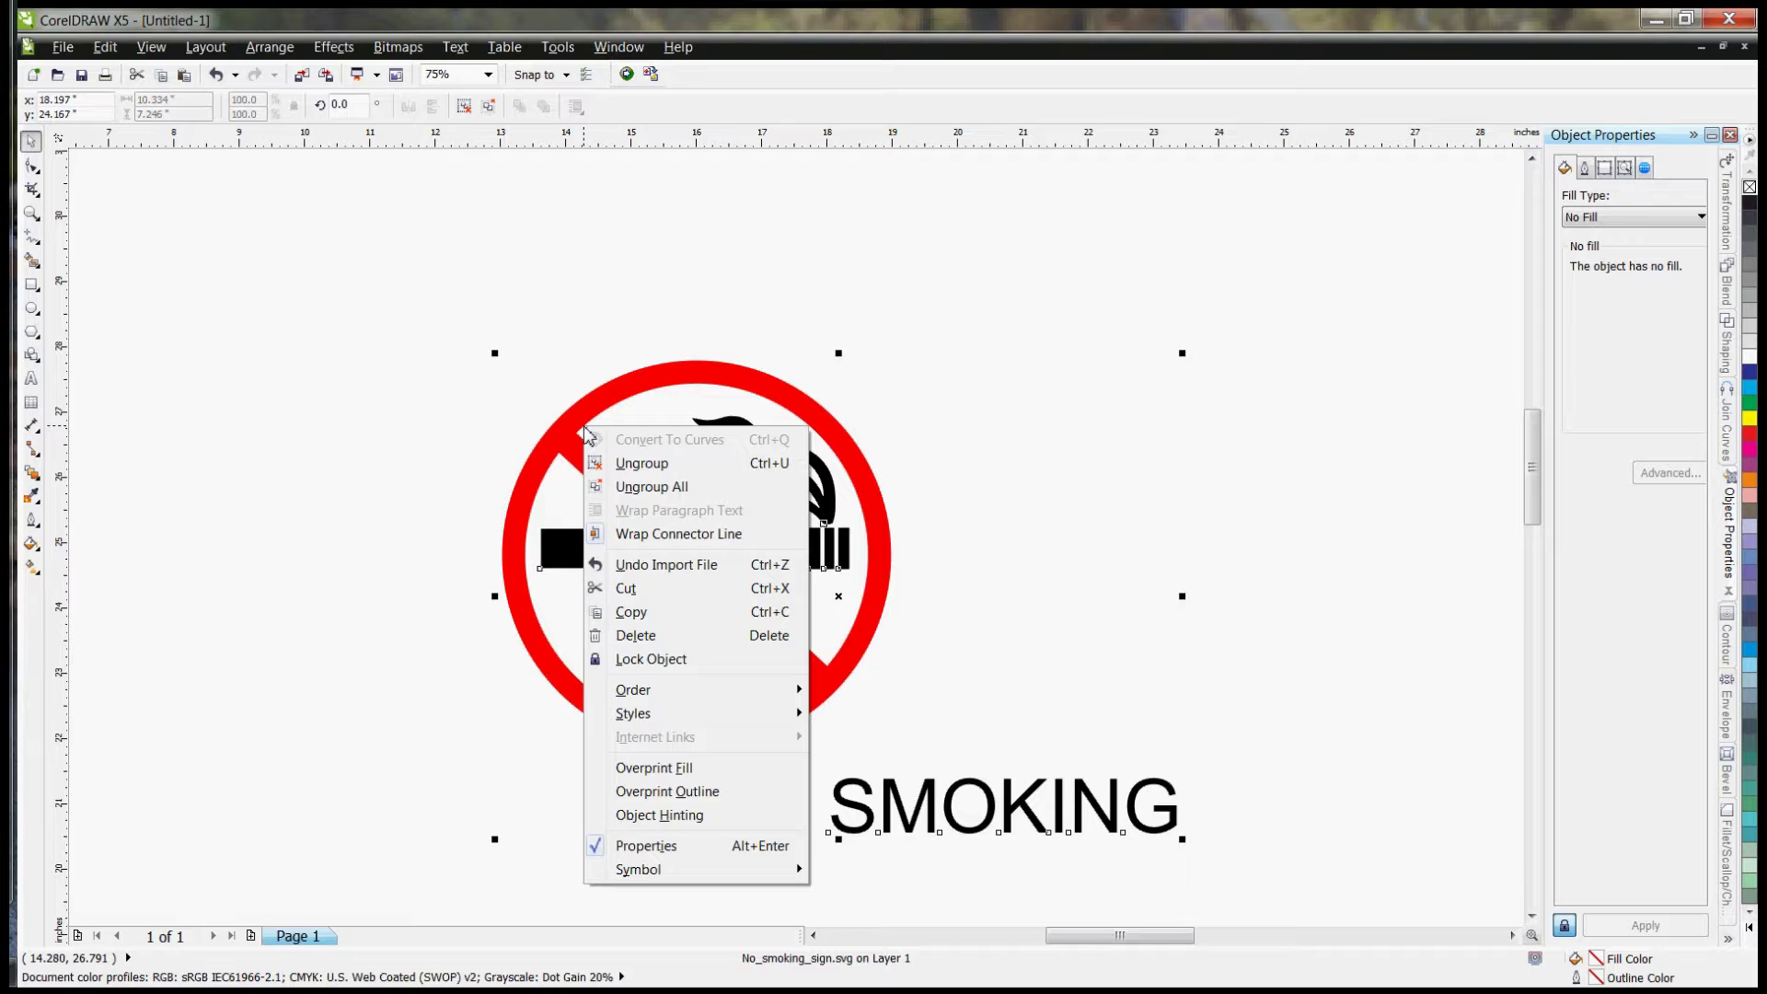
left_click(652, 659)
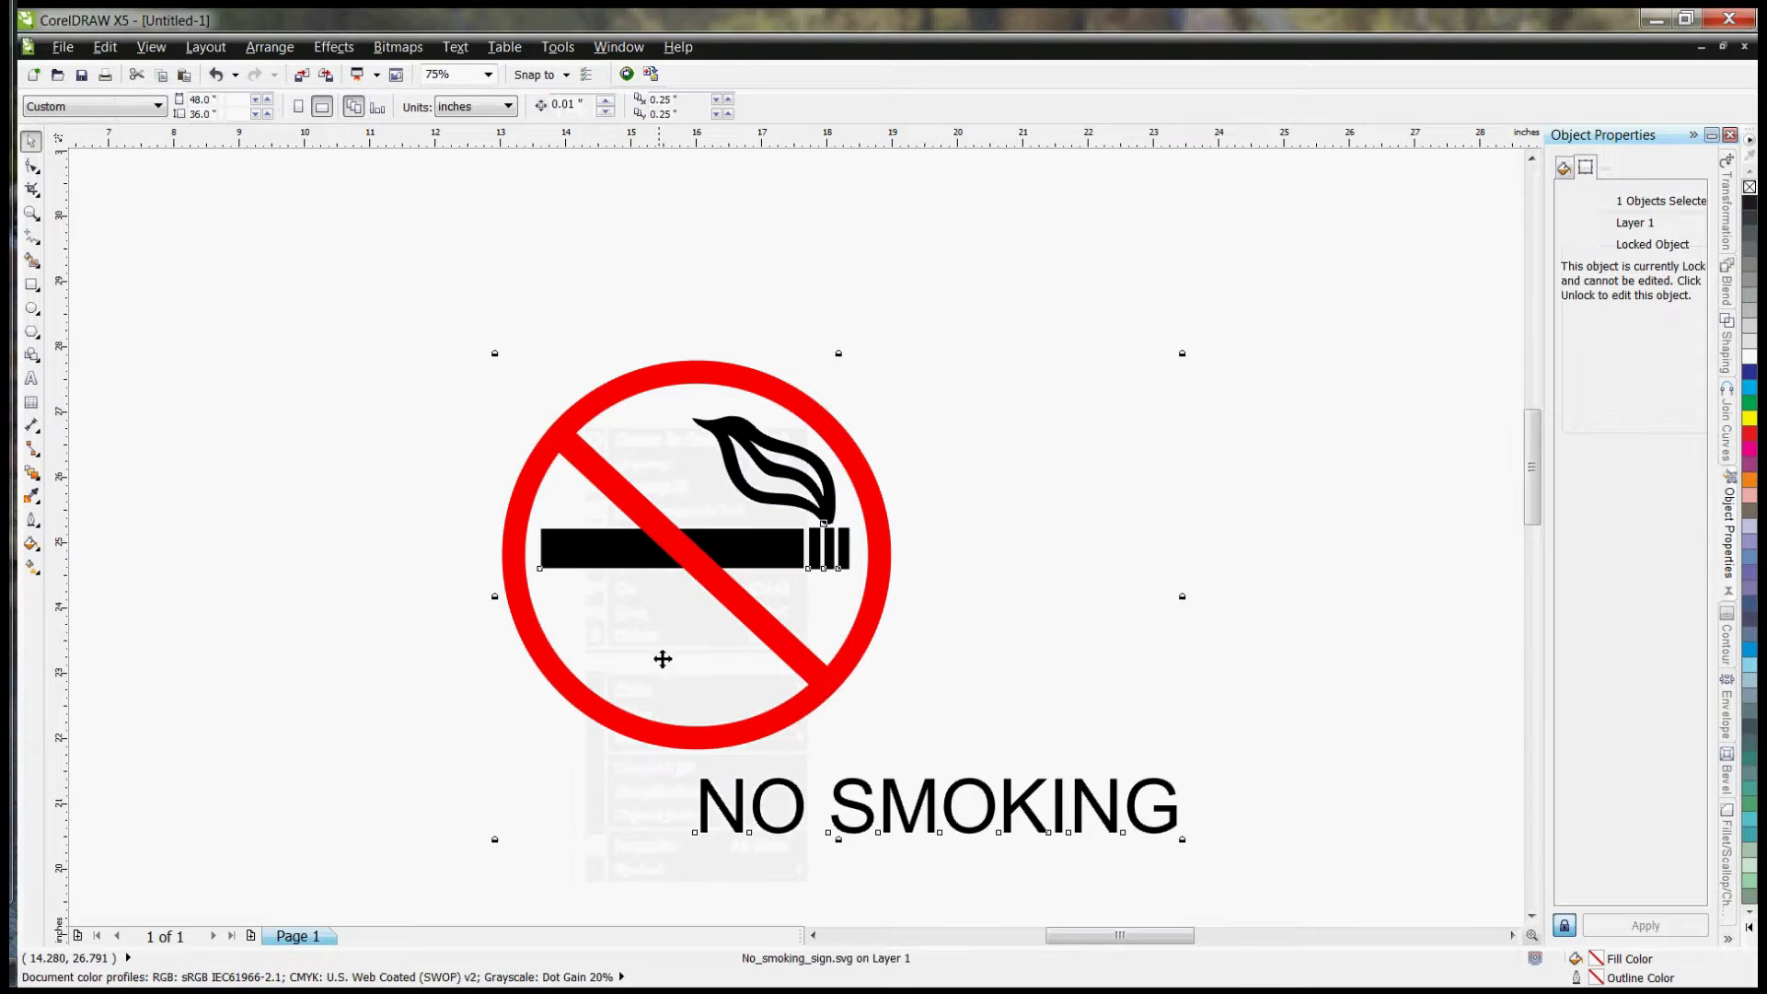
left_click_drag(599, 450, 221, 335)
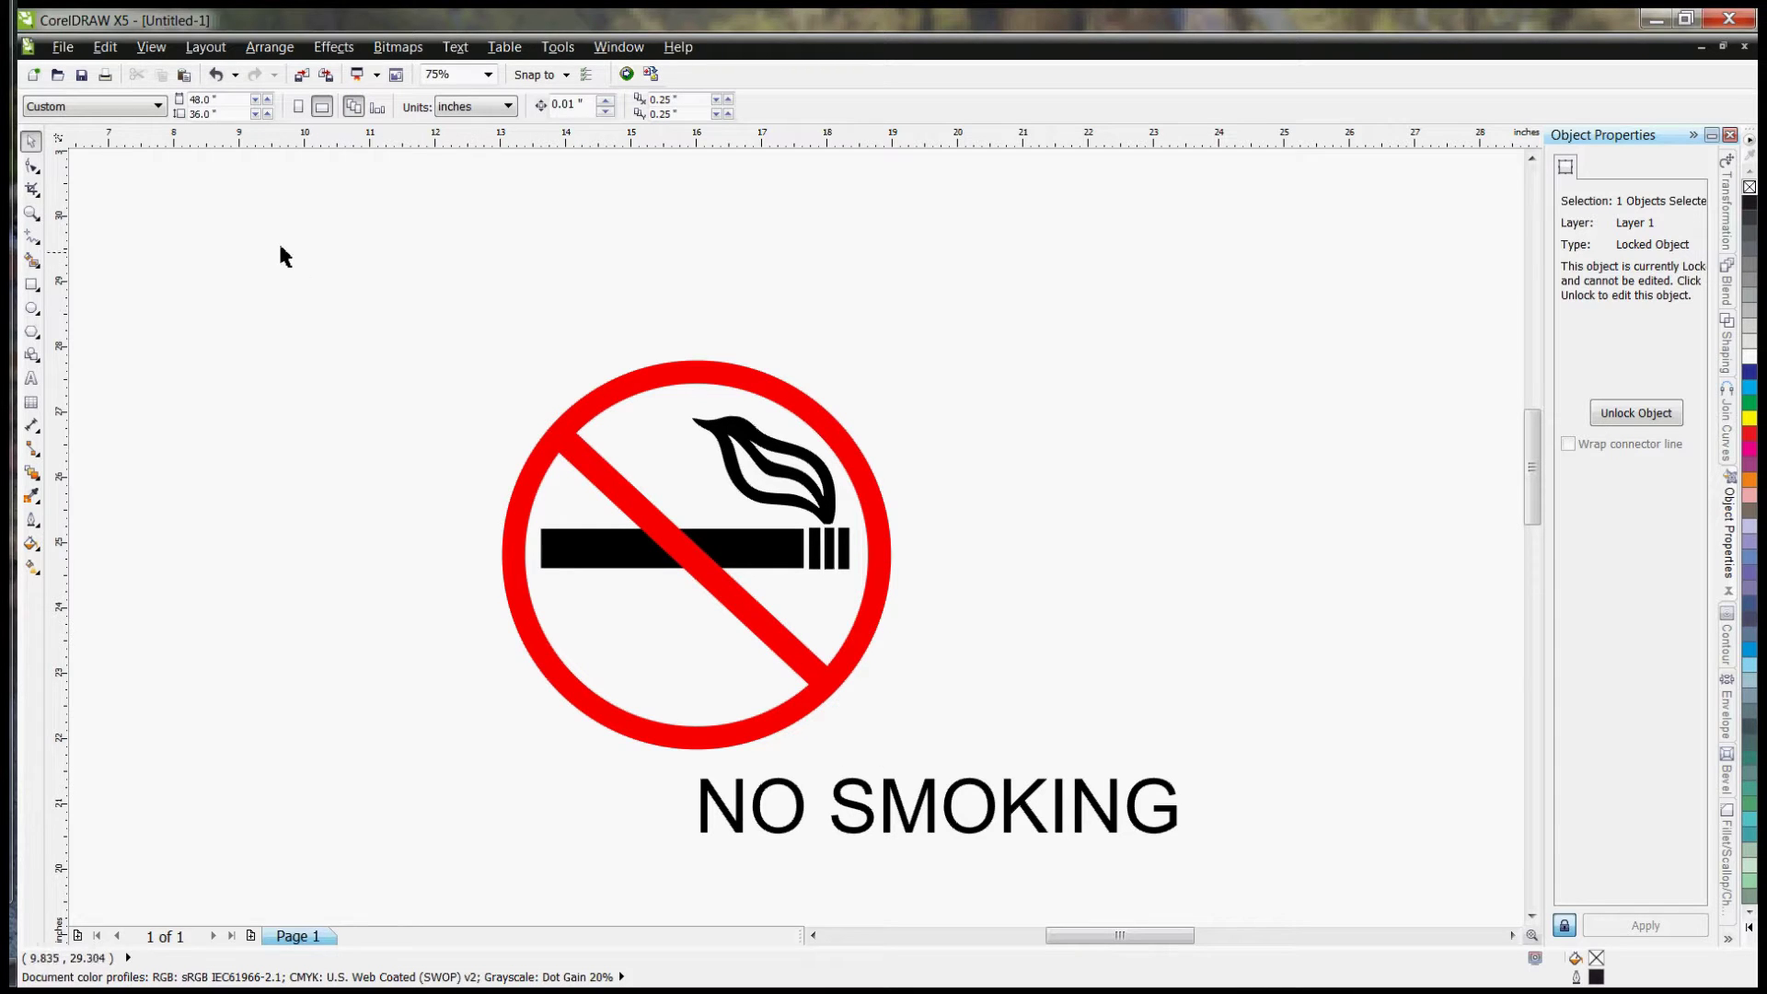
Step: Draw a circle about 6.06 inches in diameter over the sign and centre it on the red ring
left_click(32, 310)
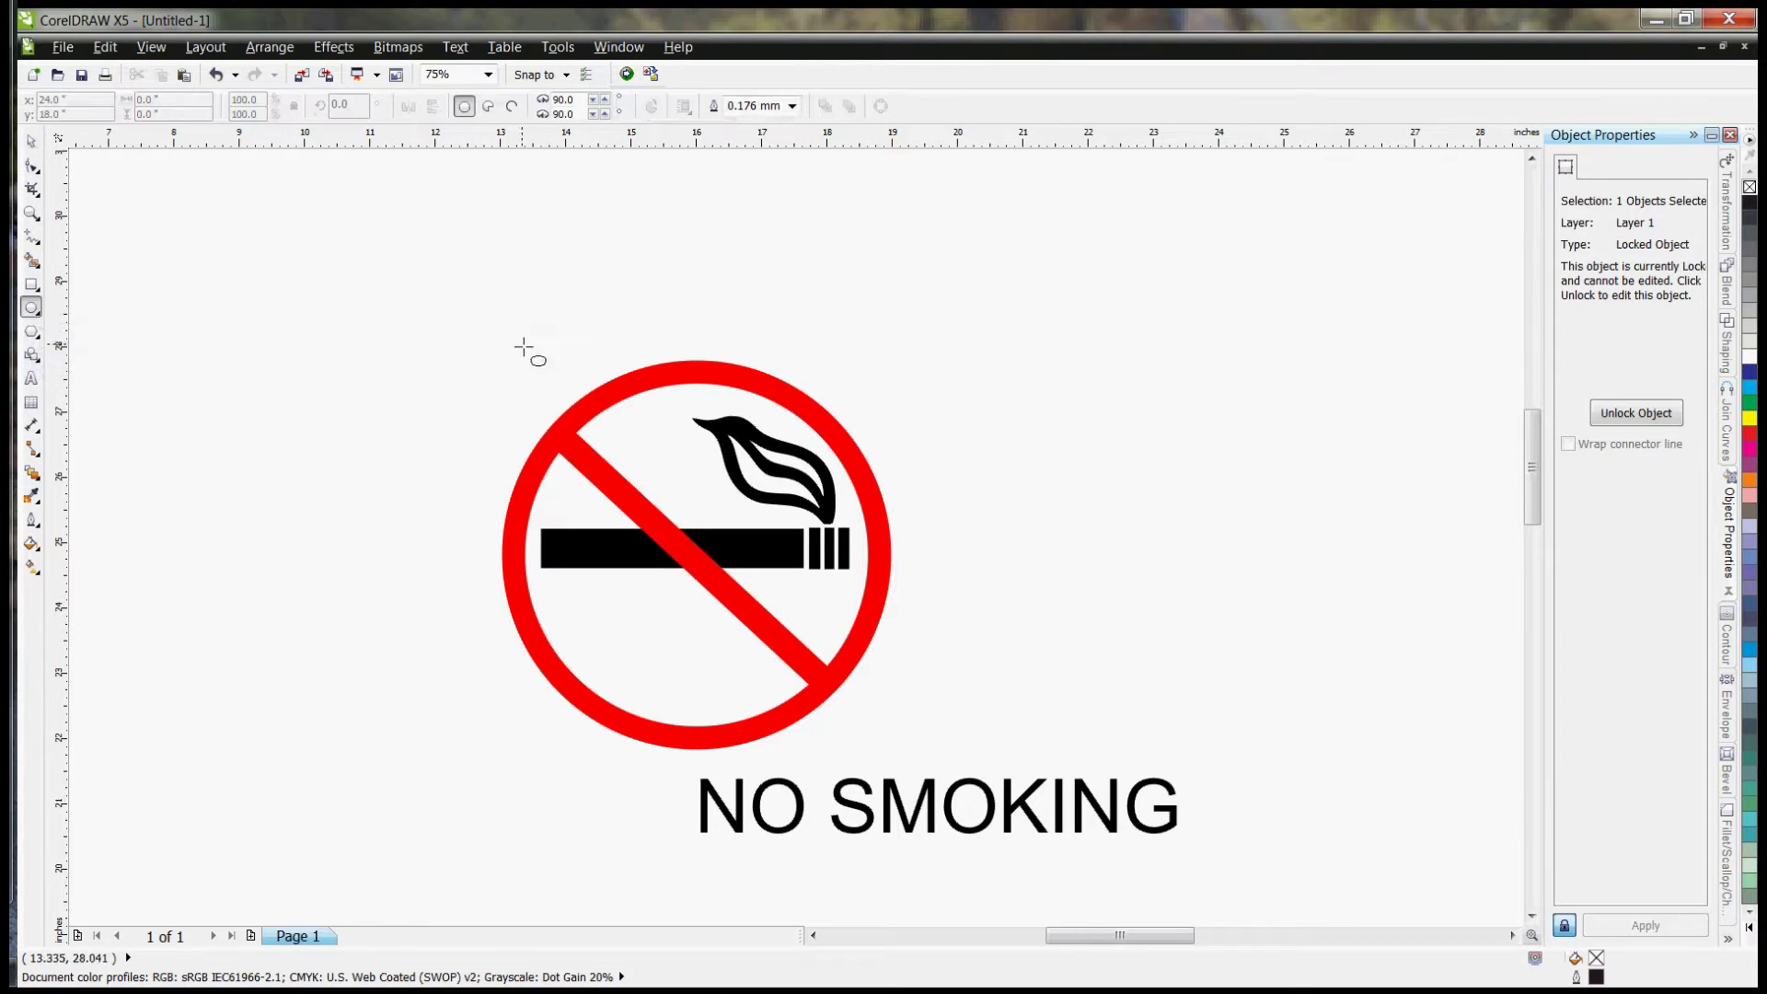
left_click_drag(496, 343, 862, 739)
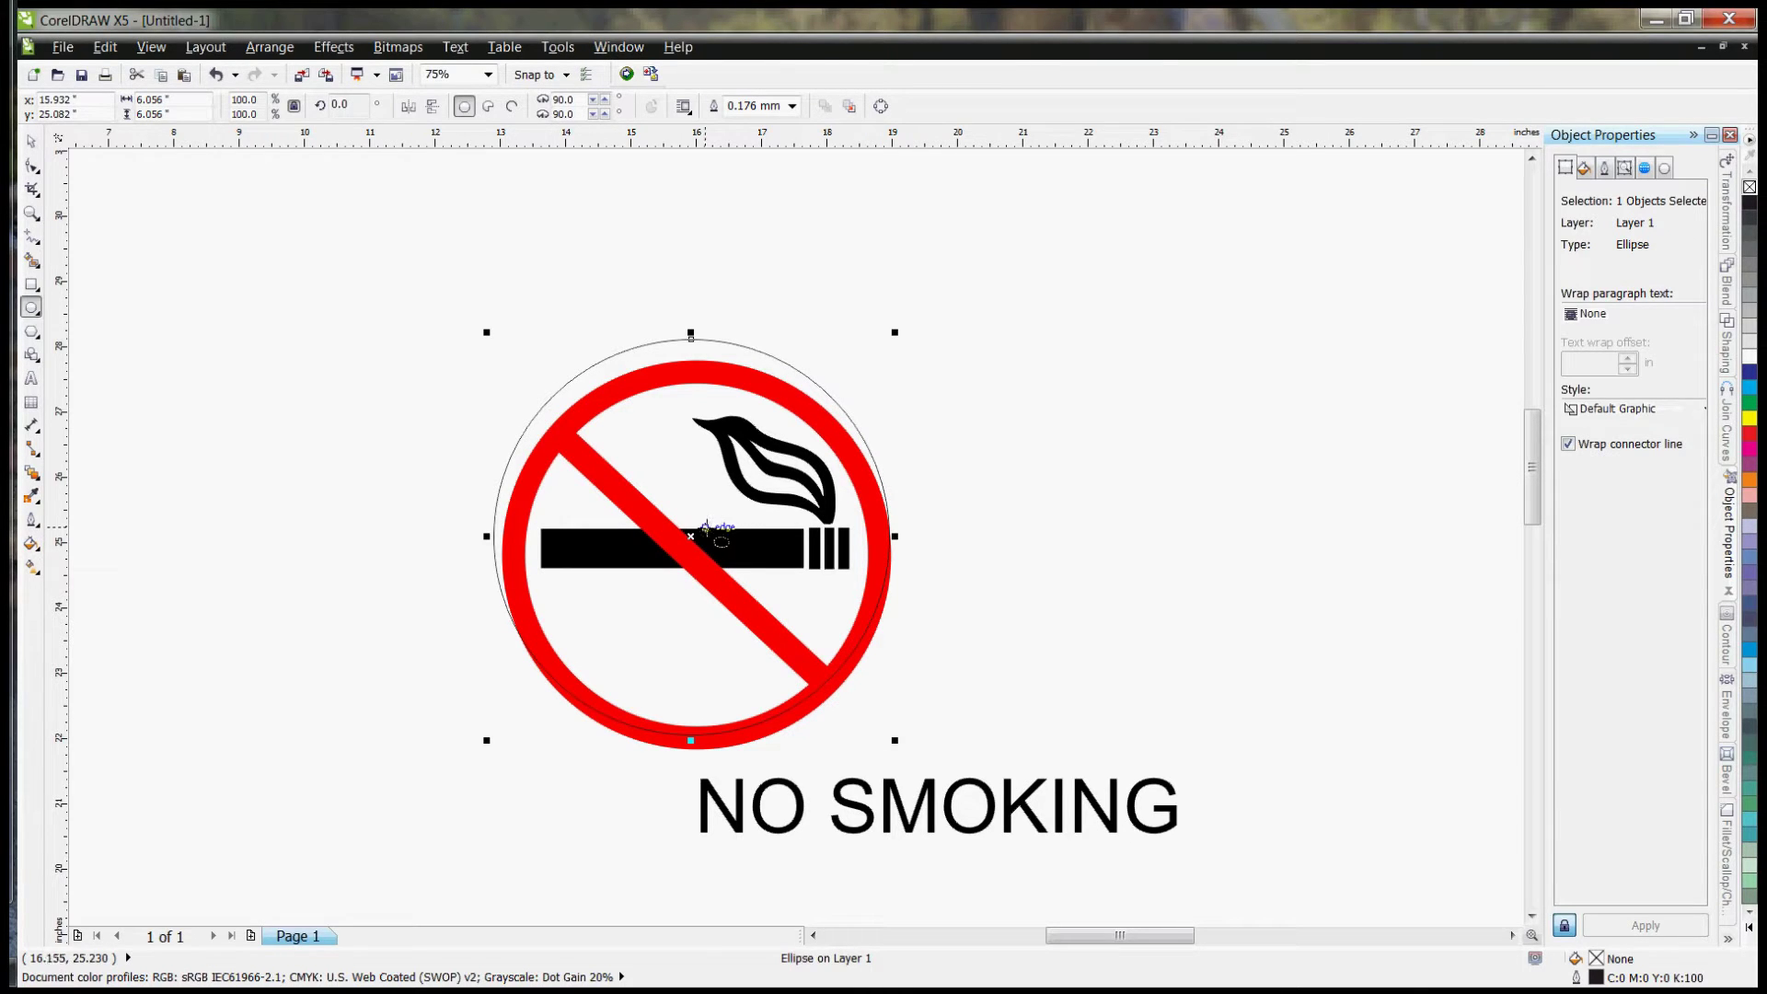
left_click(31, 141)
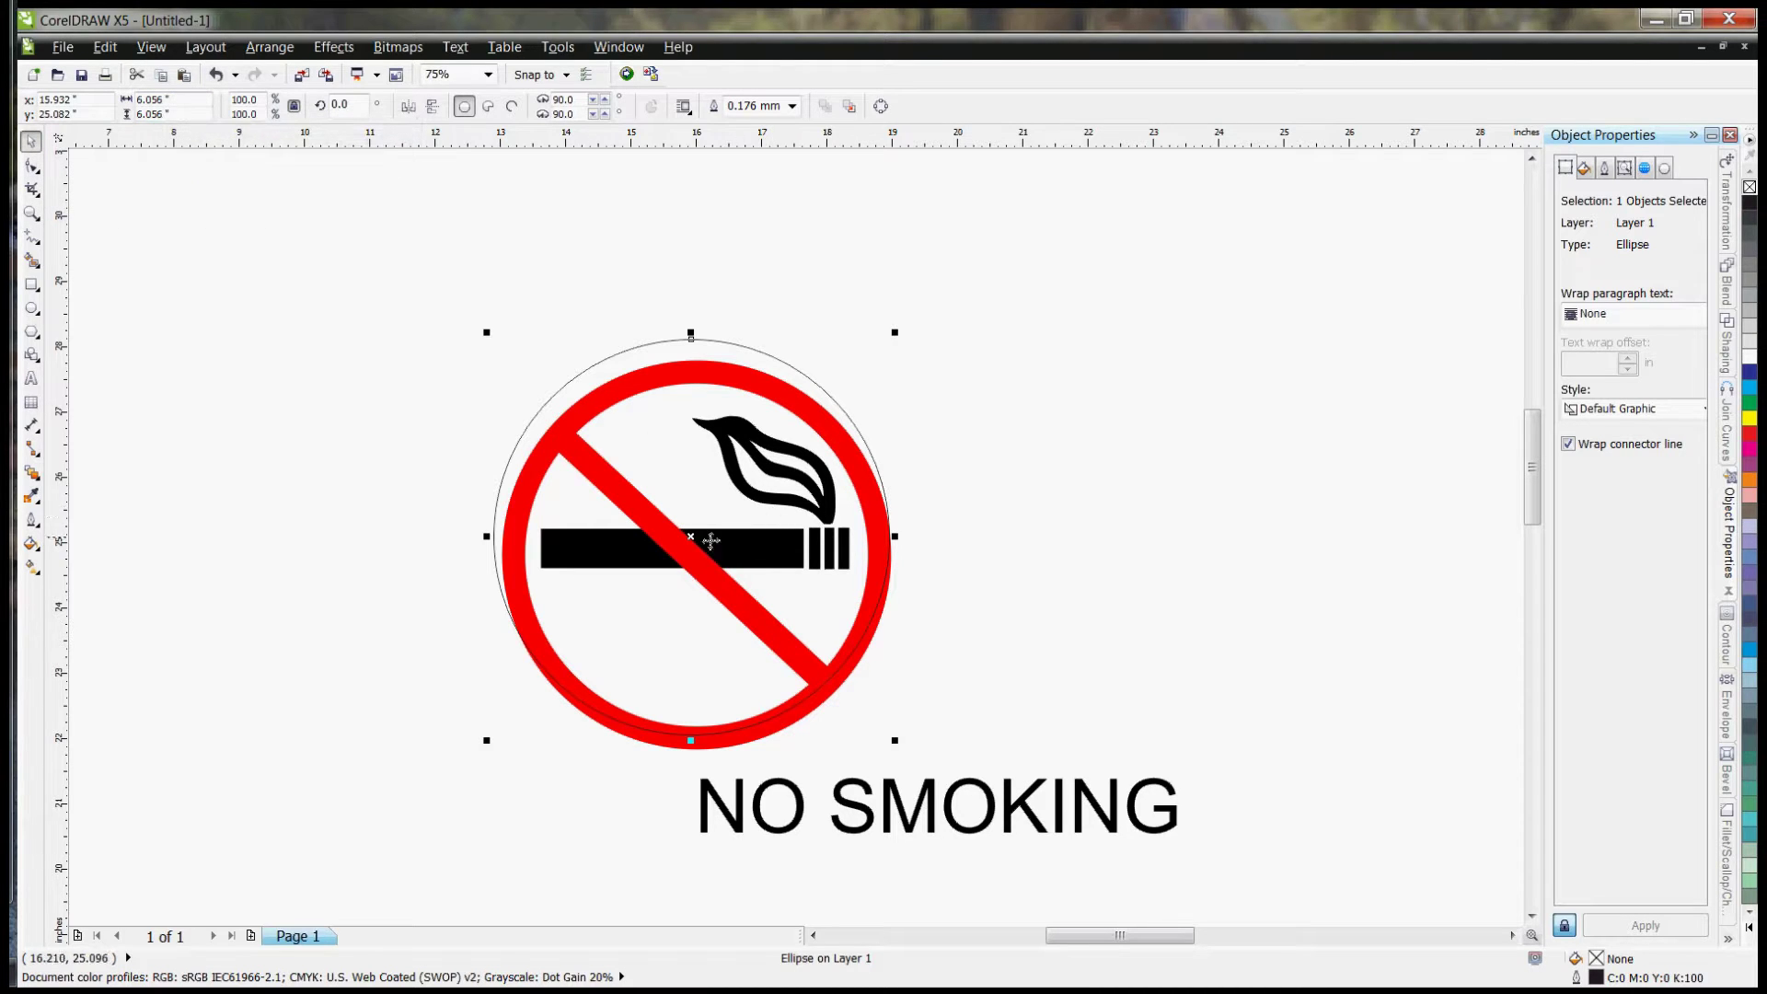
left_click_drag(697, 541, 699, 559)
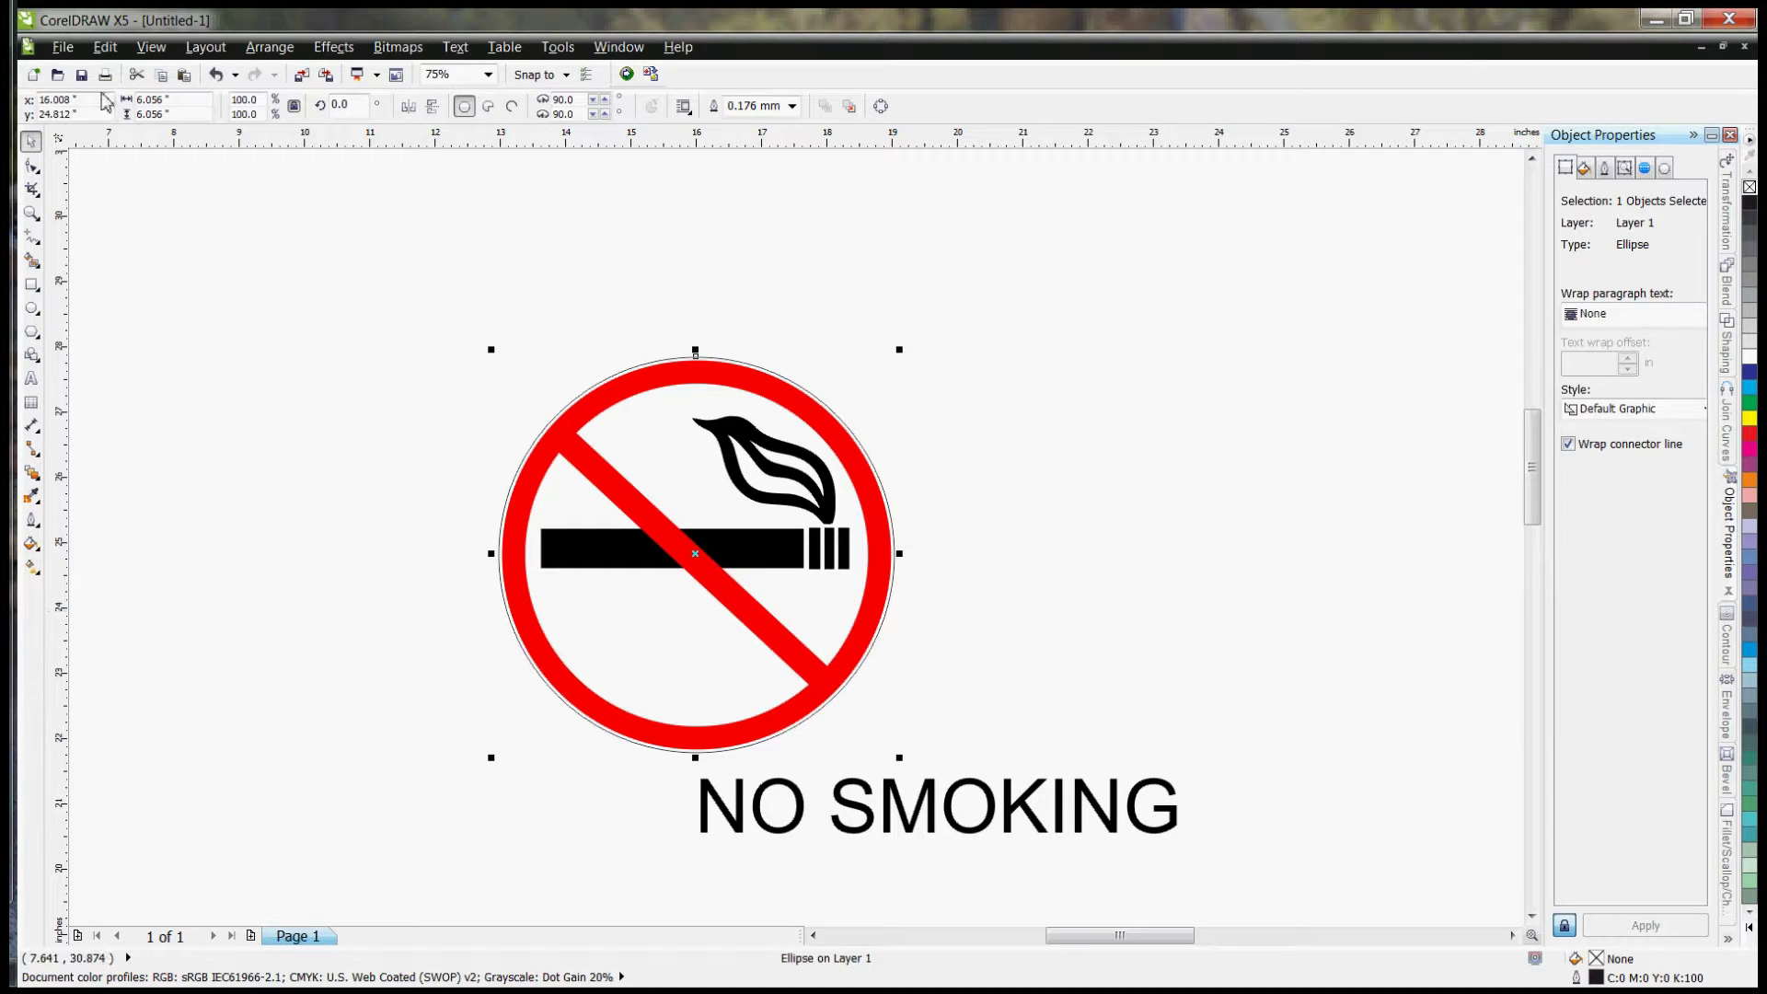
Step: Resize the circle to 5.95 inches to match the red ring's outer edge, trying 6 and 5.9 inches first
left_click(182, 99)
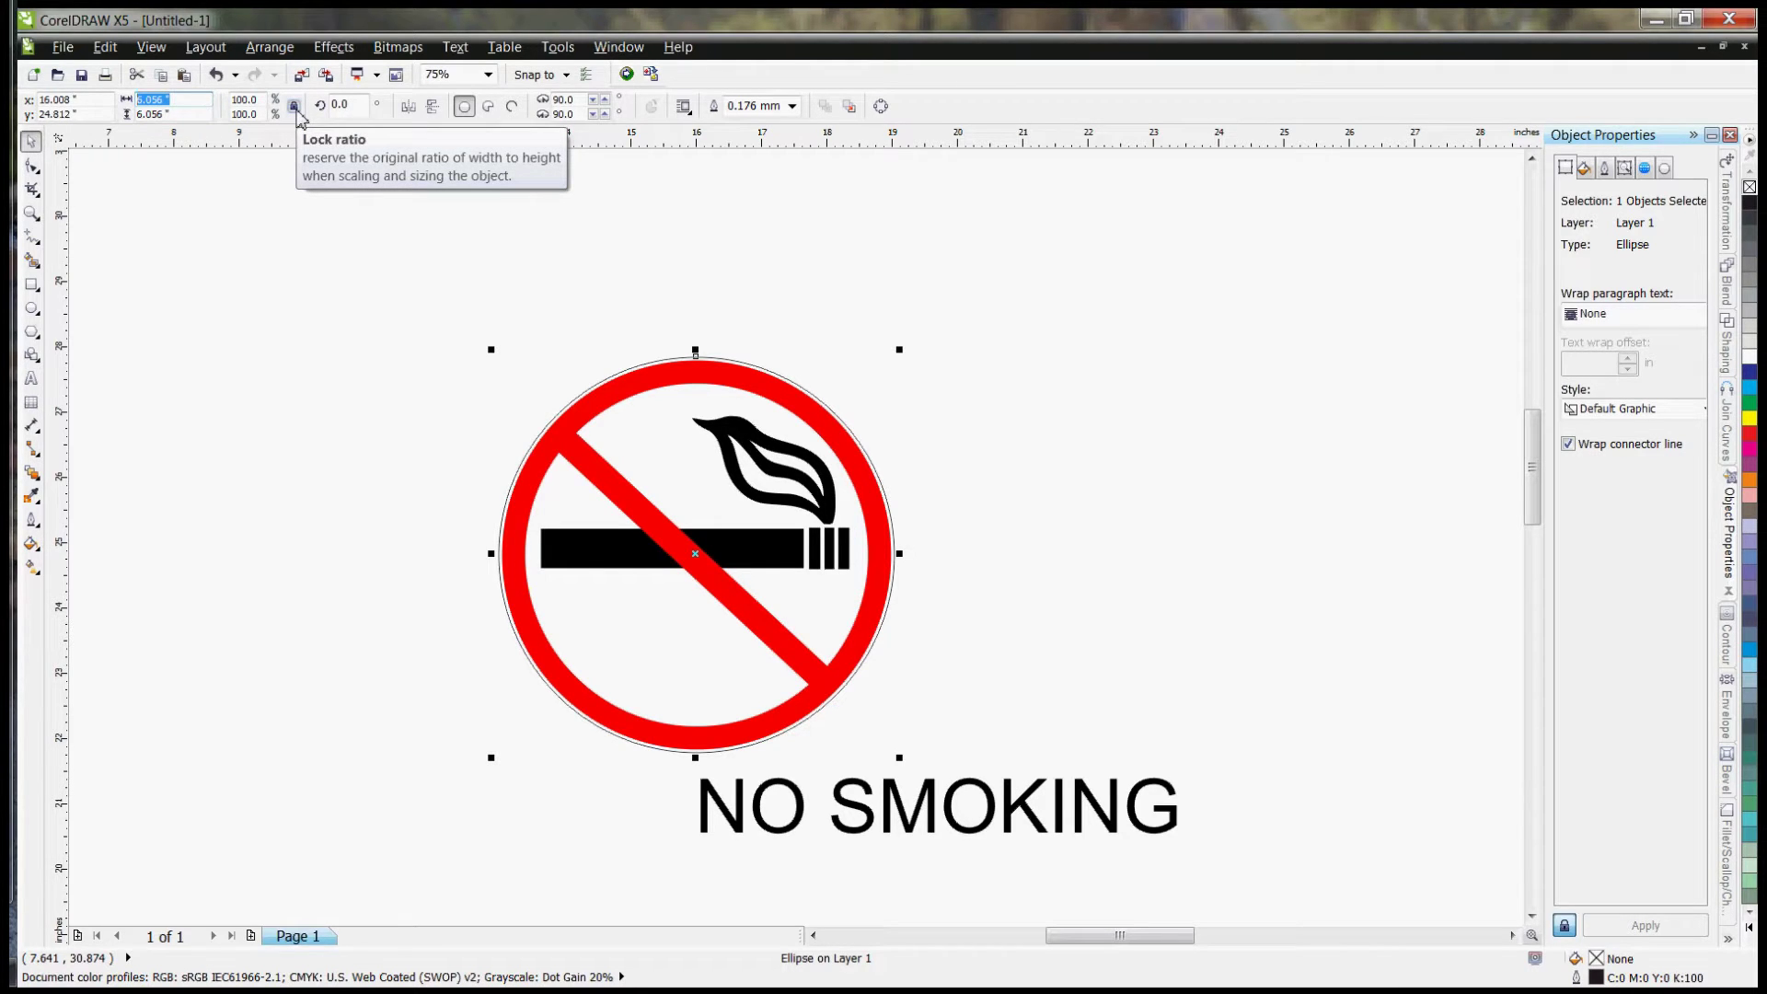
type("6")
key("Return")
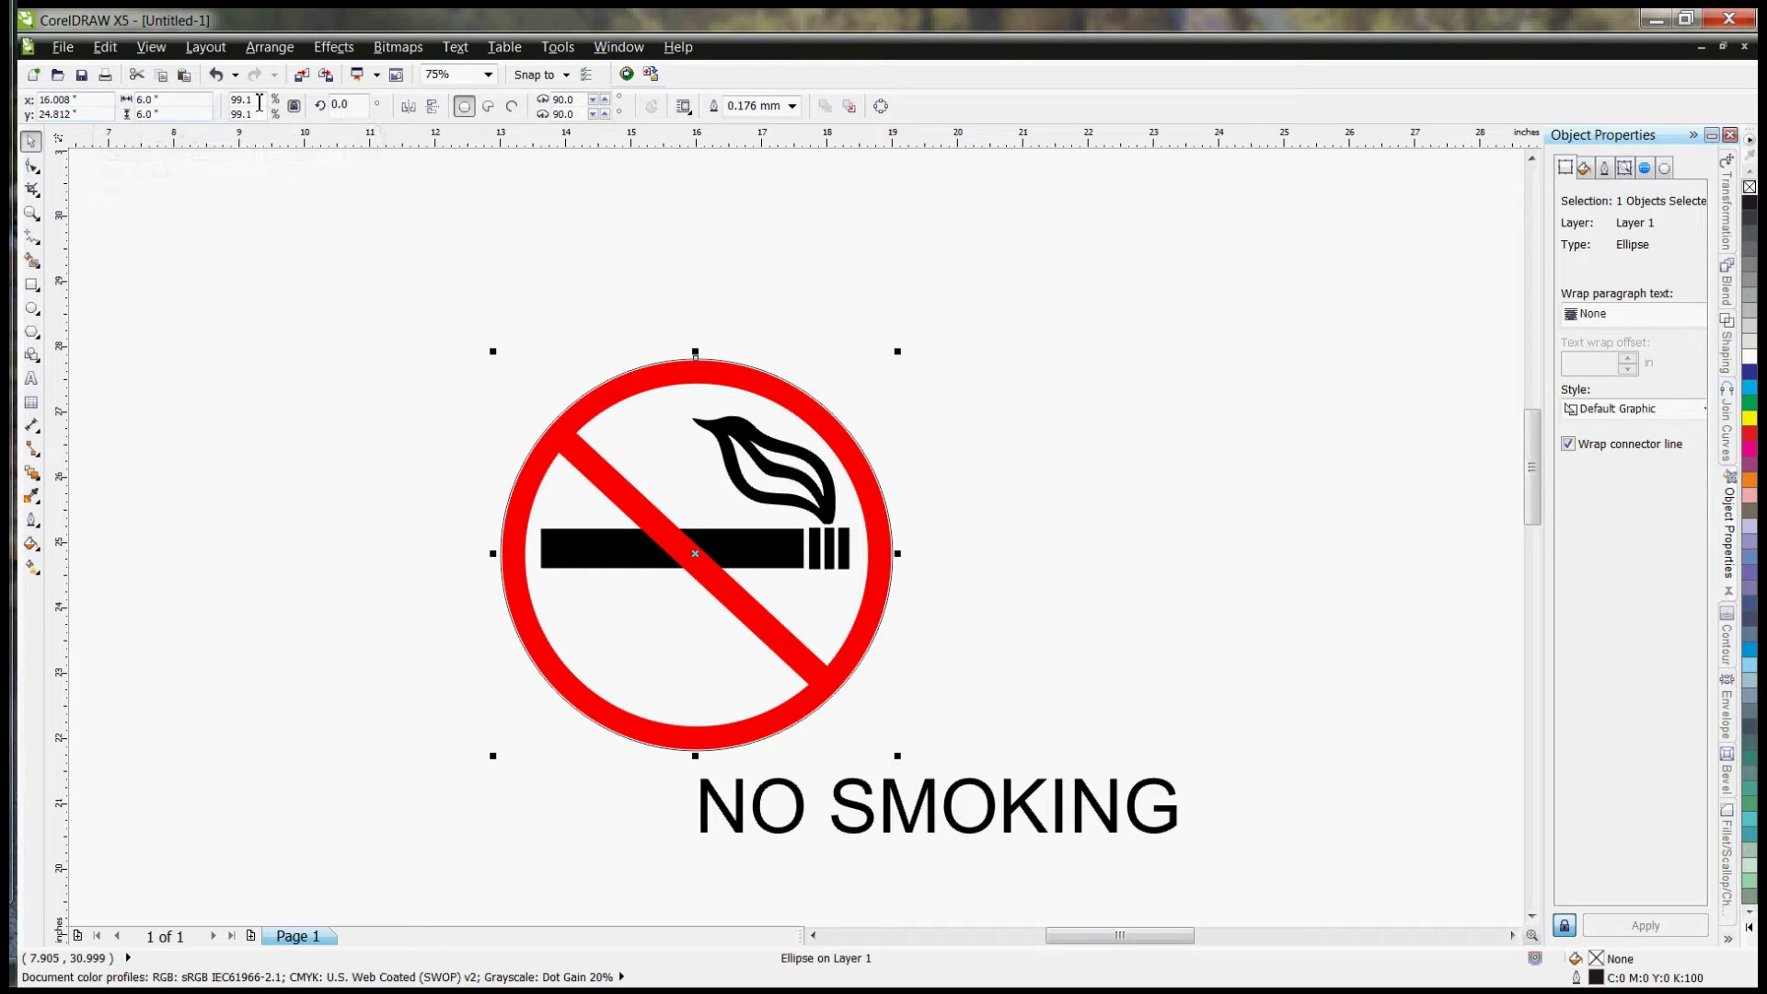
left_click(148, 99)
type("5.9")
key("Return")
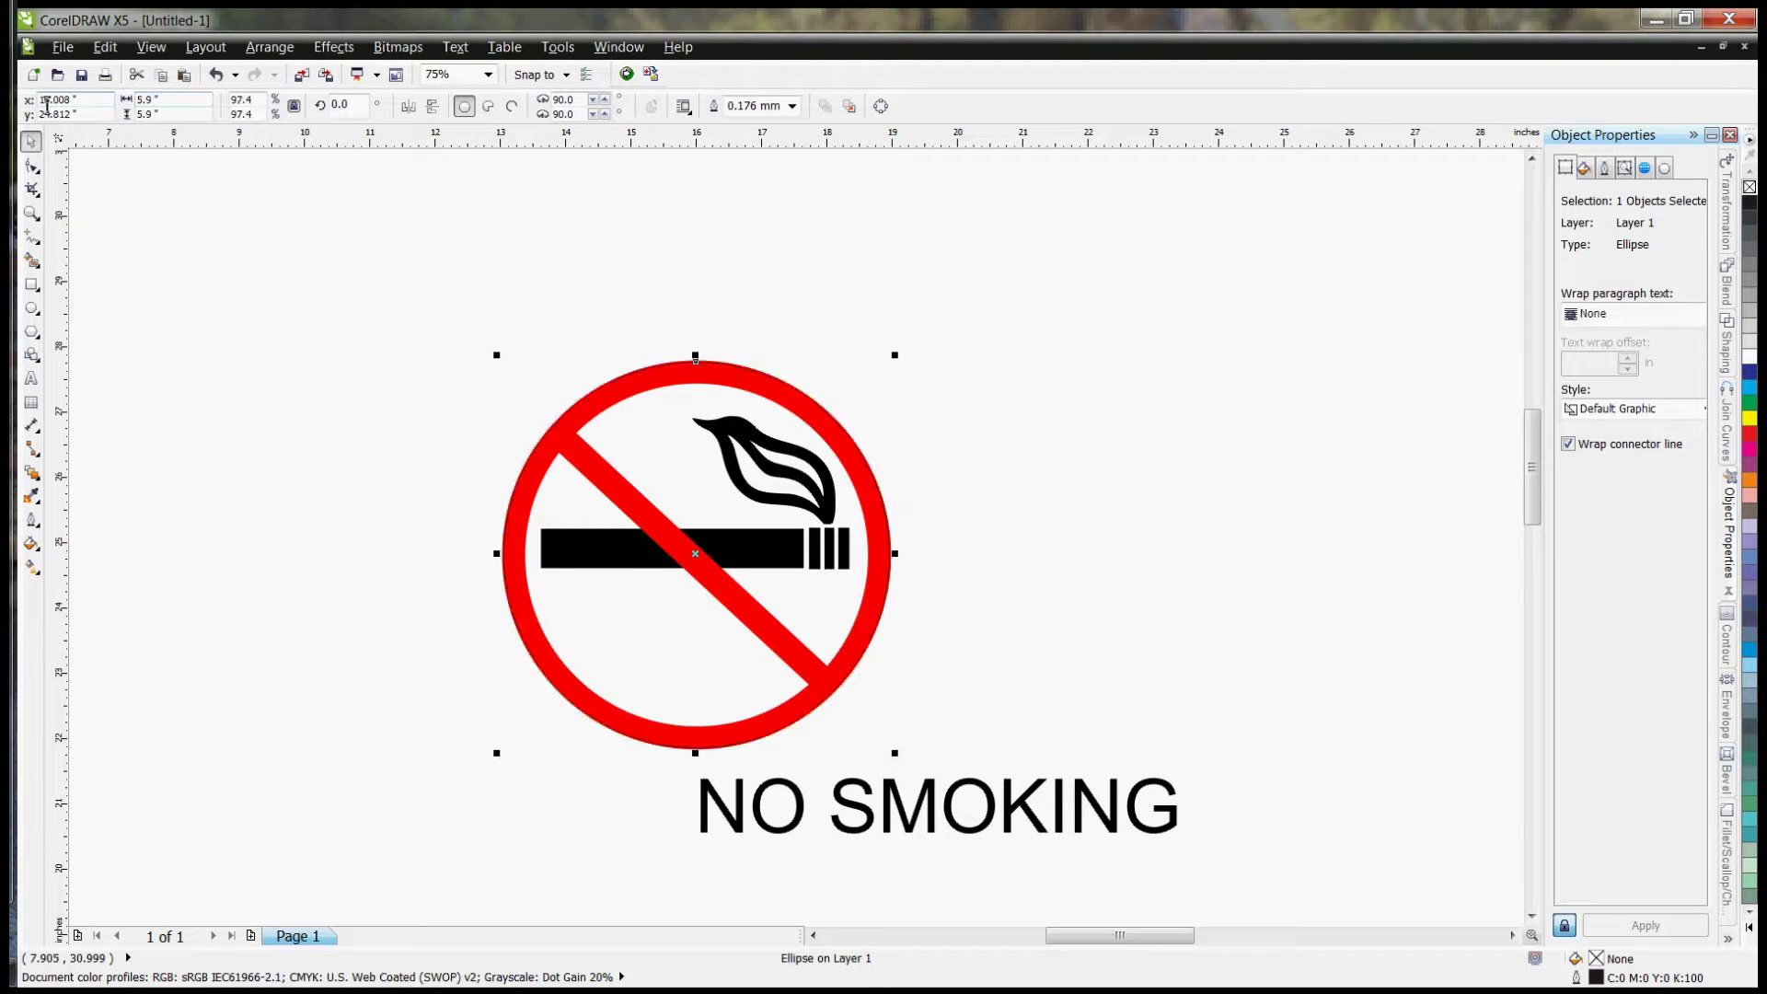
scroll(672, 361, "up", 1)
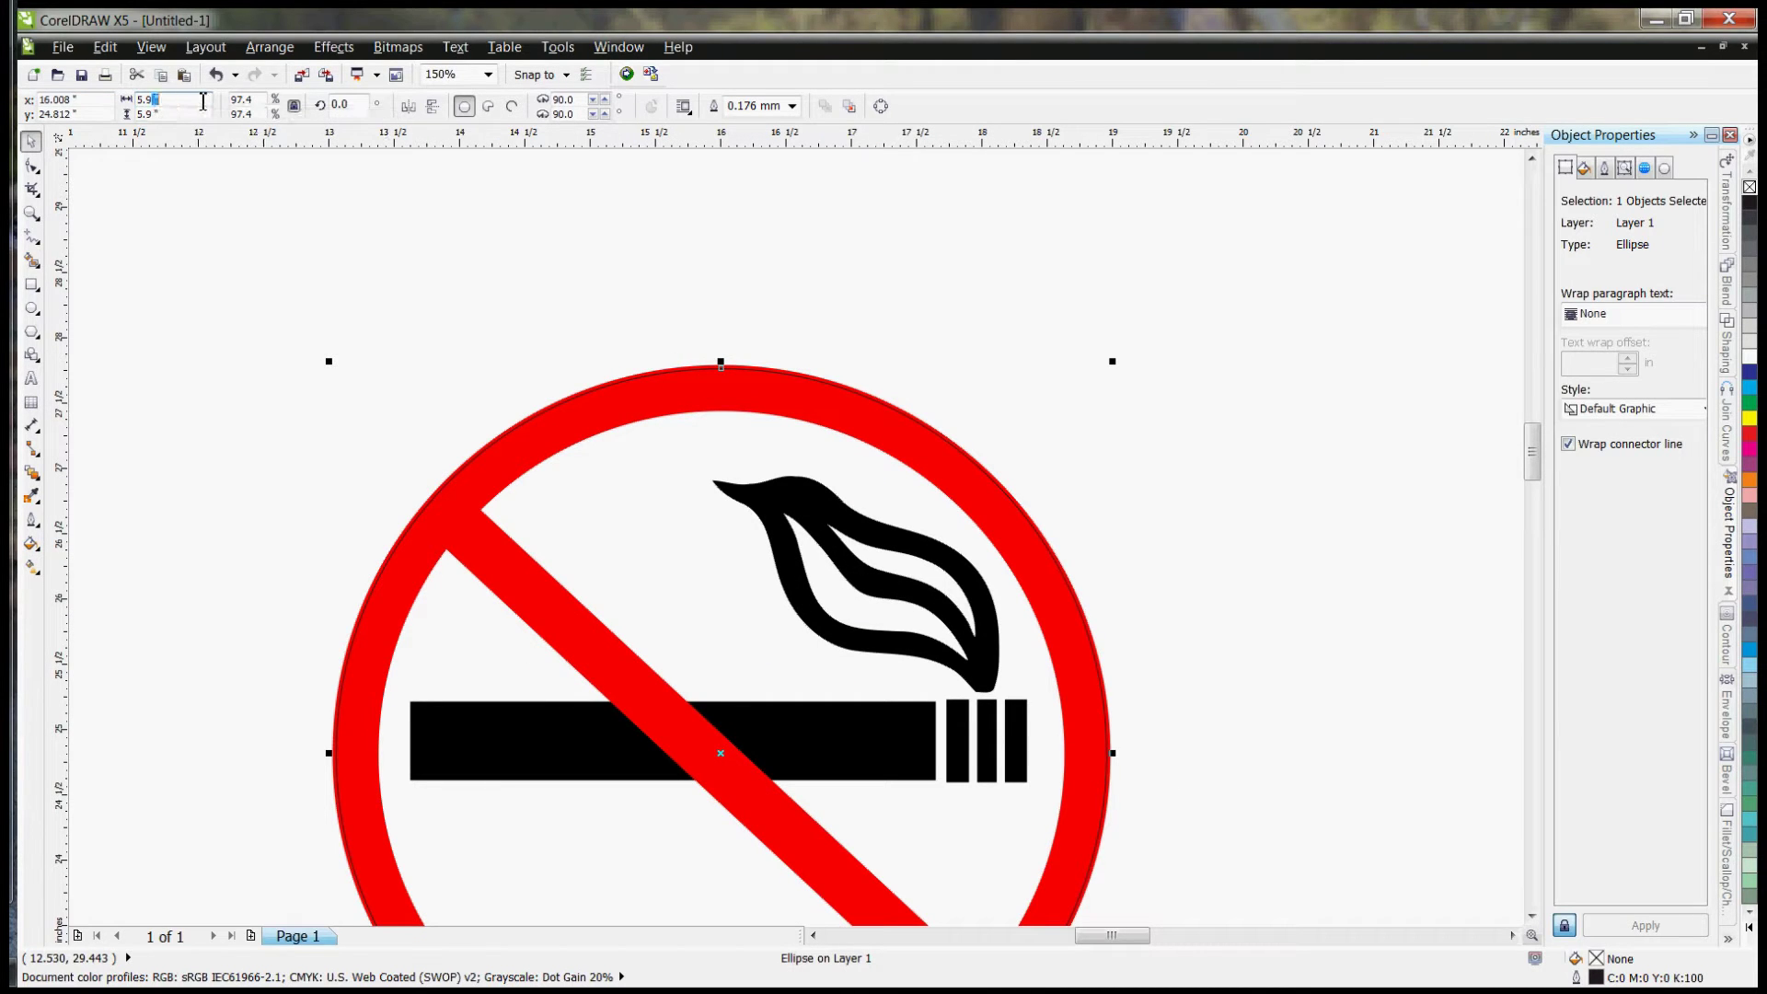
left_click_drag(721, 363, 720, 357)
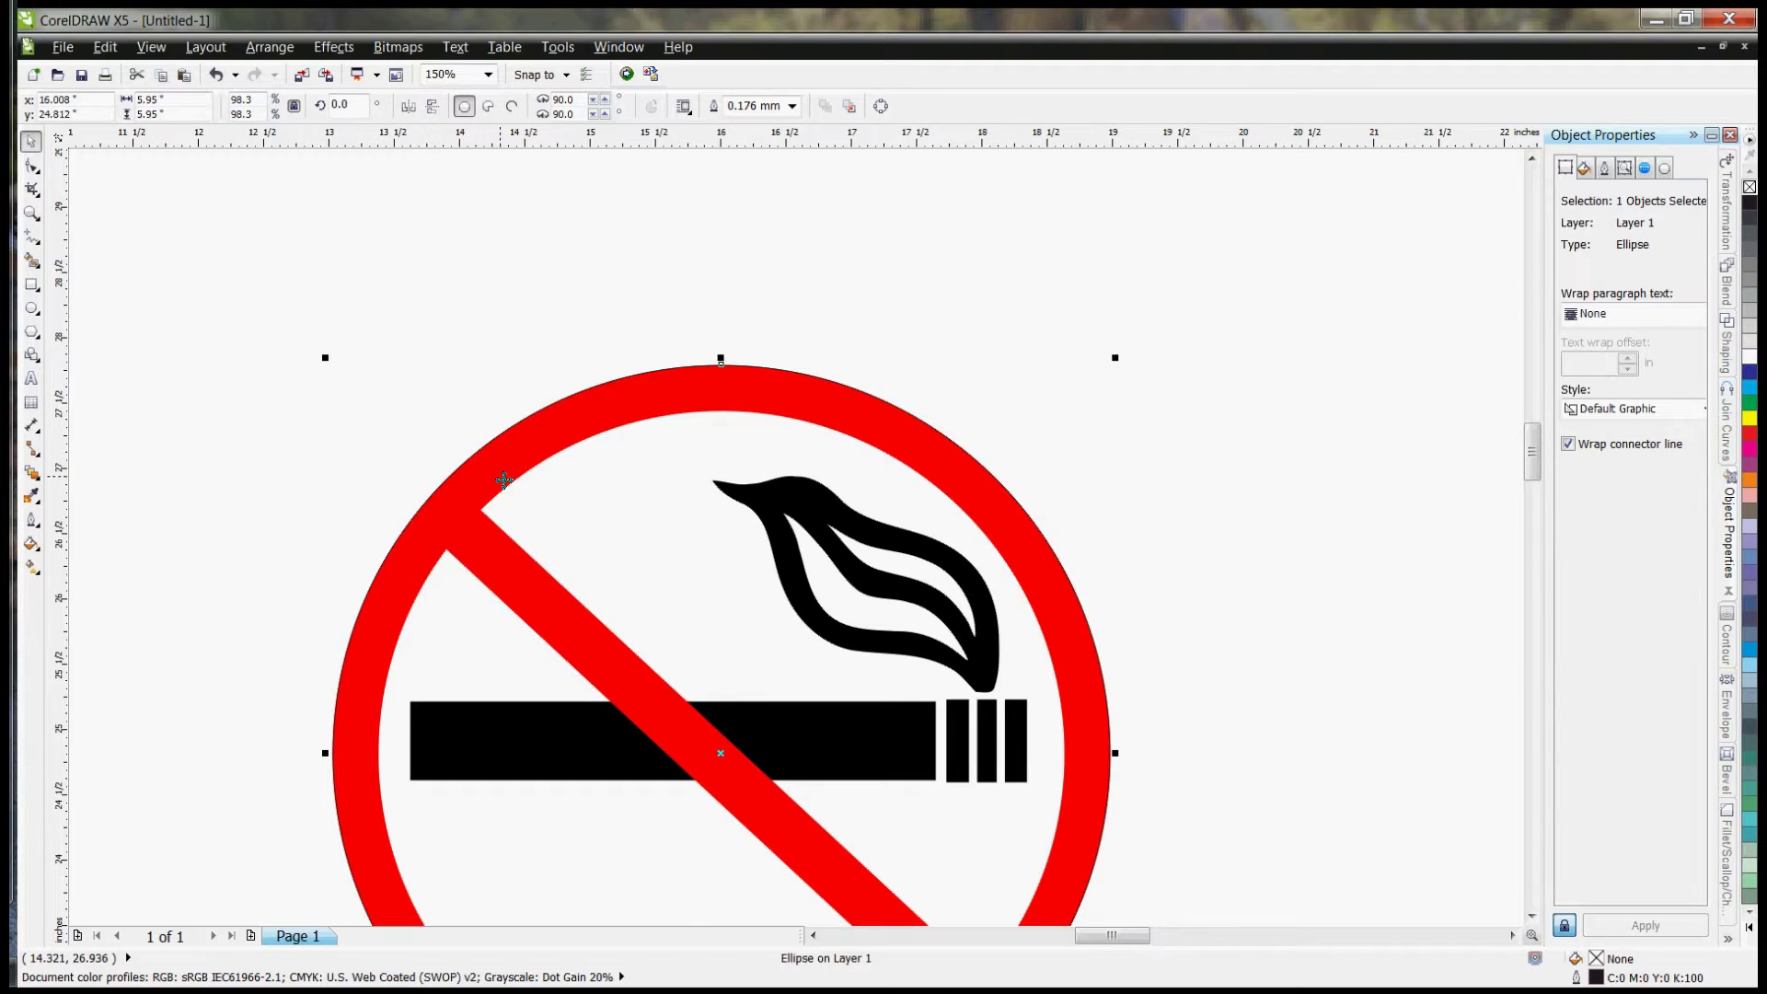
Step: Draw a closed freehand triangle from the slash's upper edge to a point on the ring's upper-right inner edge
scroll(495, 480, "up", 1)
scroll(488, 463, "down", 1)
scroll(394, 304, "down", 2)
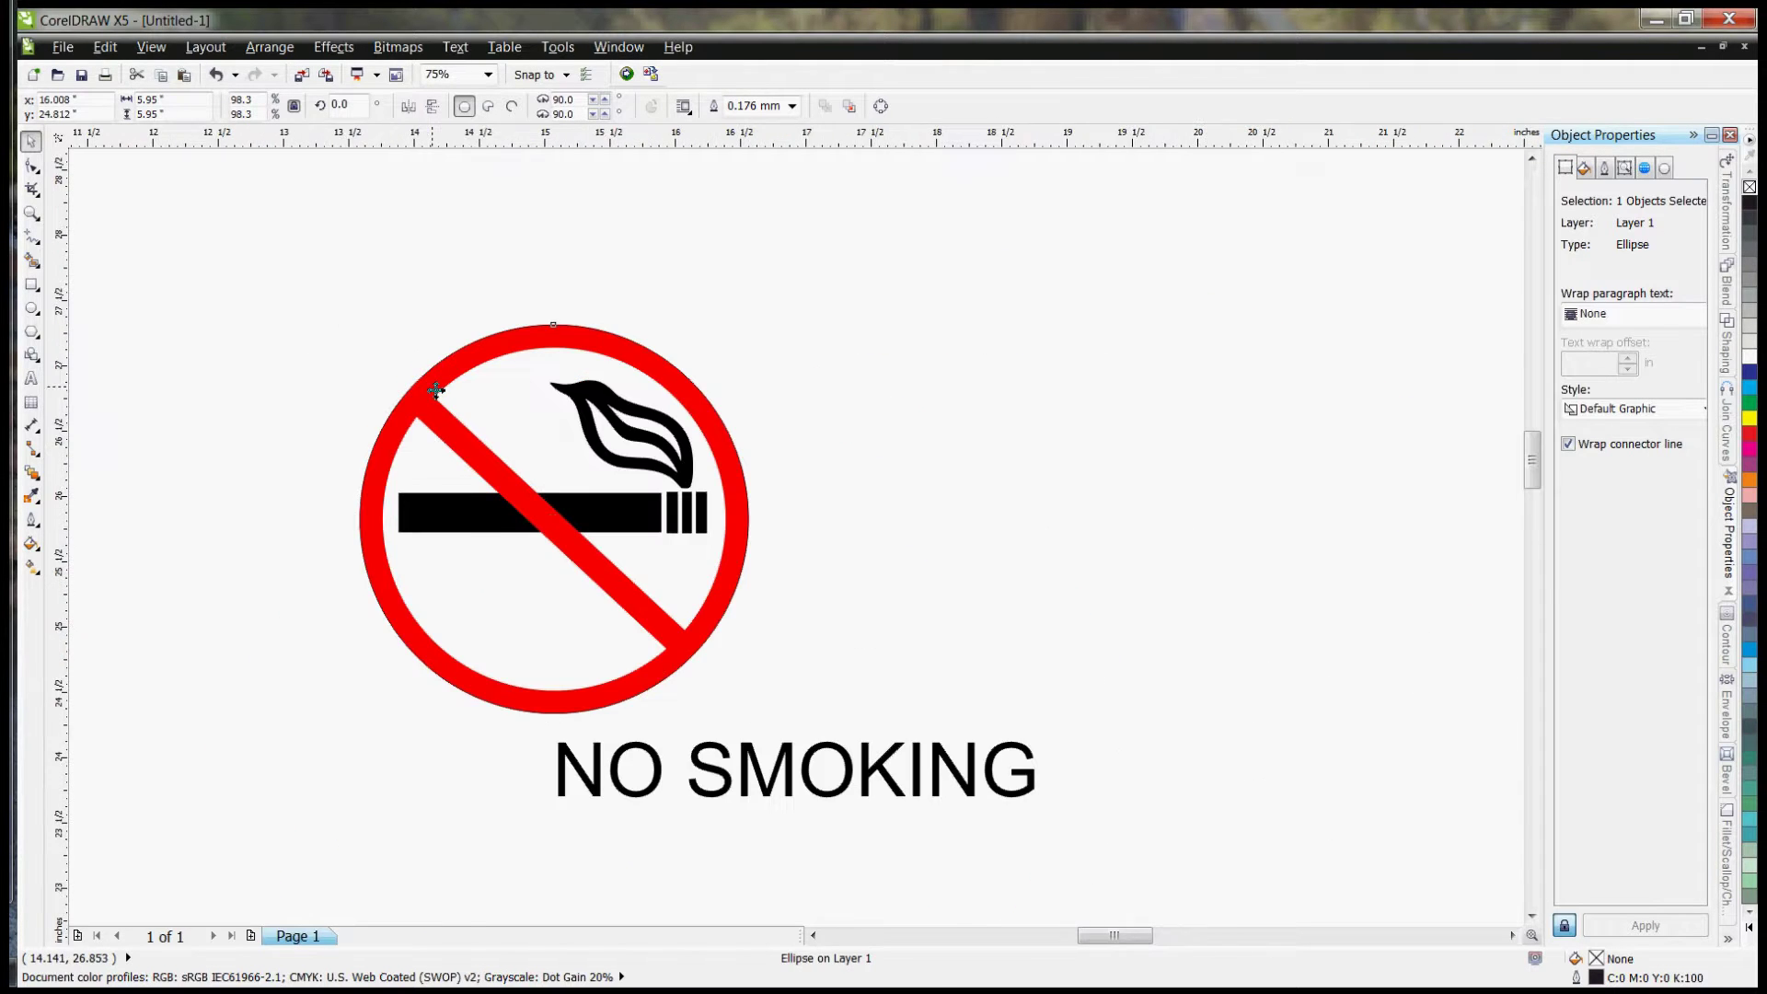
scroll(433, 359, "up", 2)
scroll(864, 255, "down", 2)
scroll(826, 365, "up", 2)
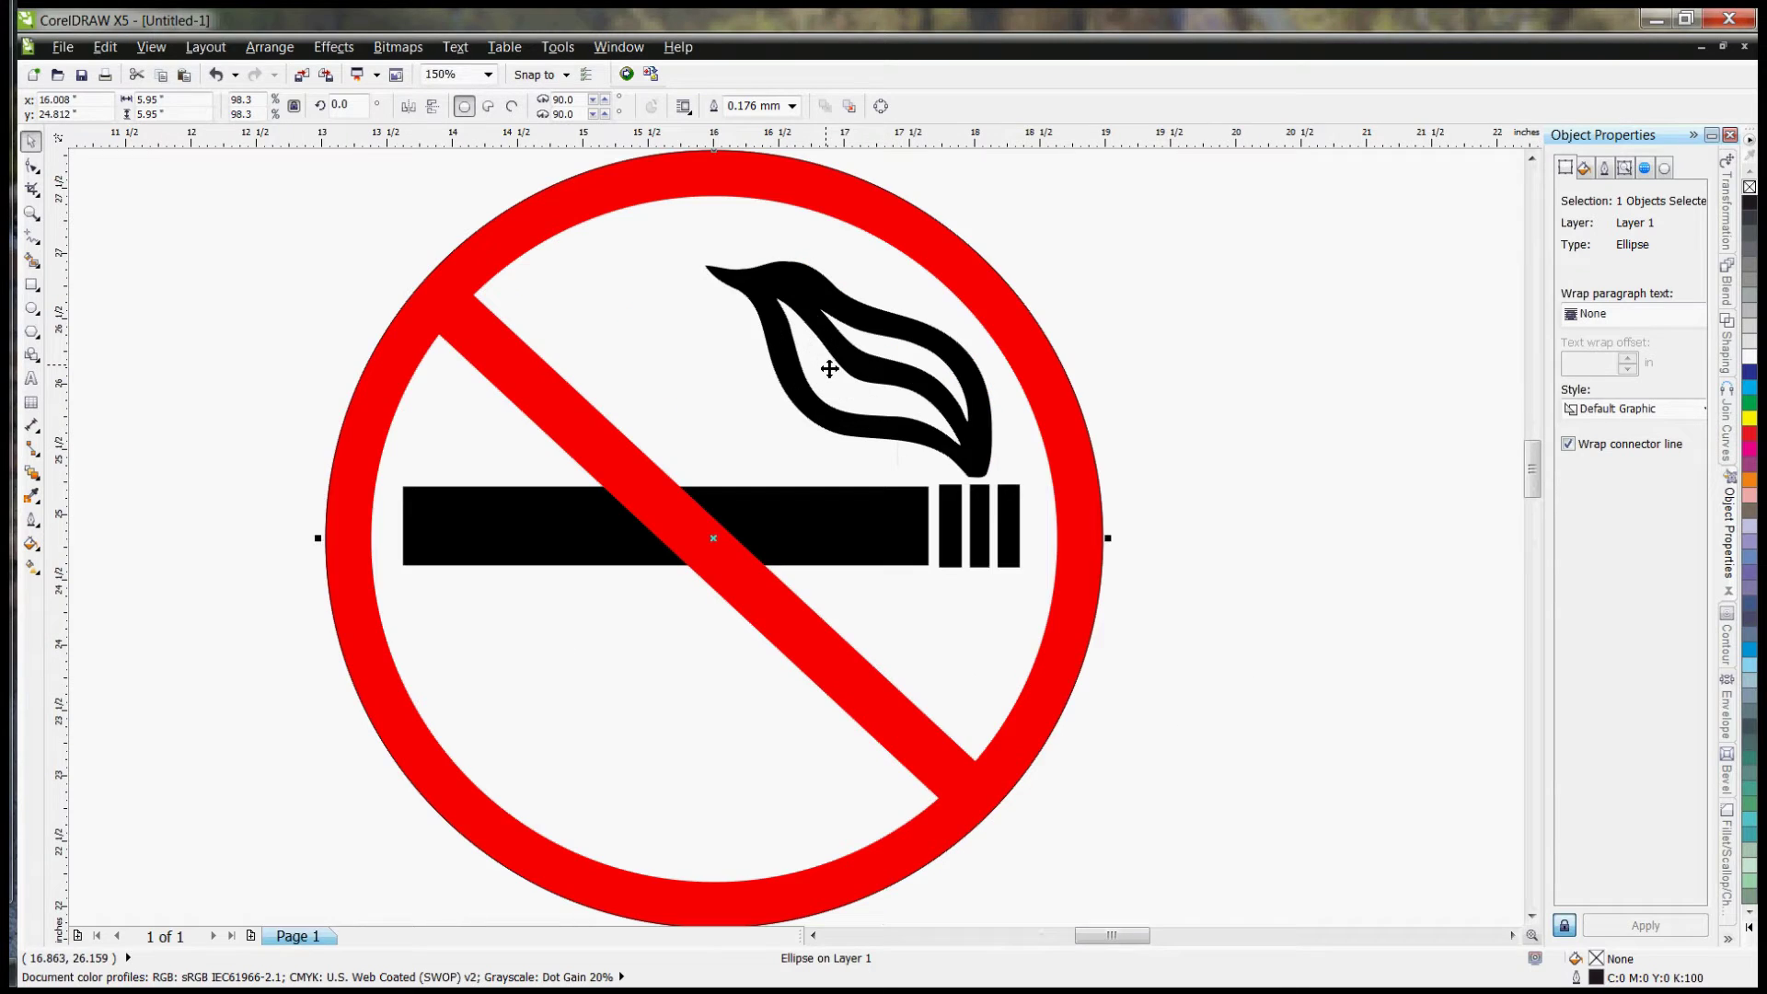
left_click_drag(1534, 475, 1535, 473)
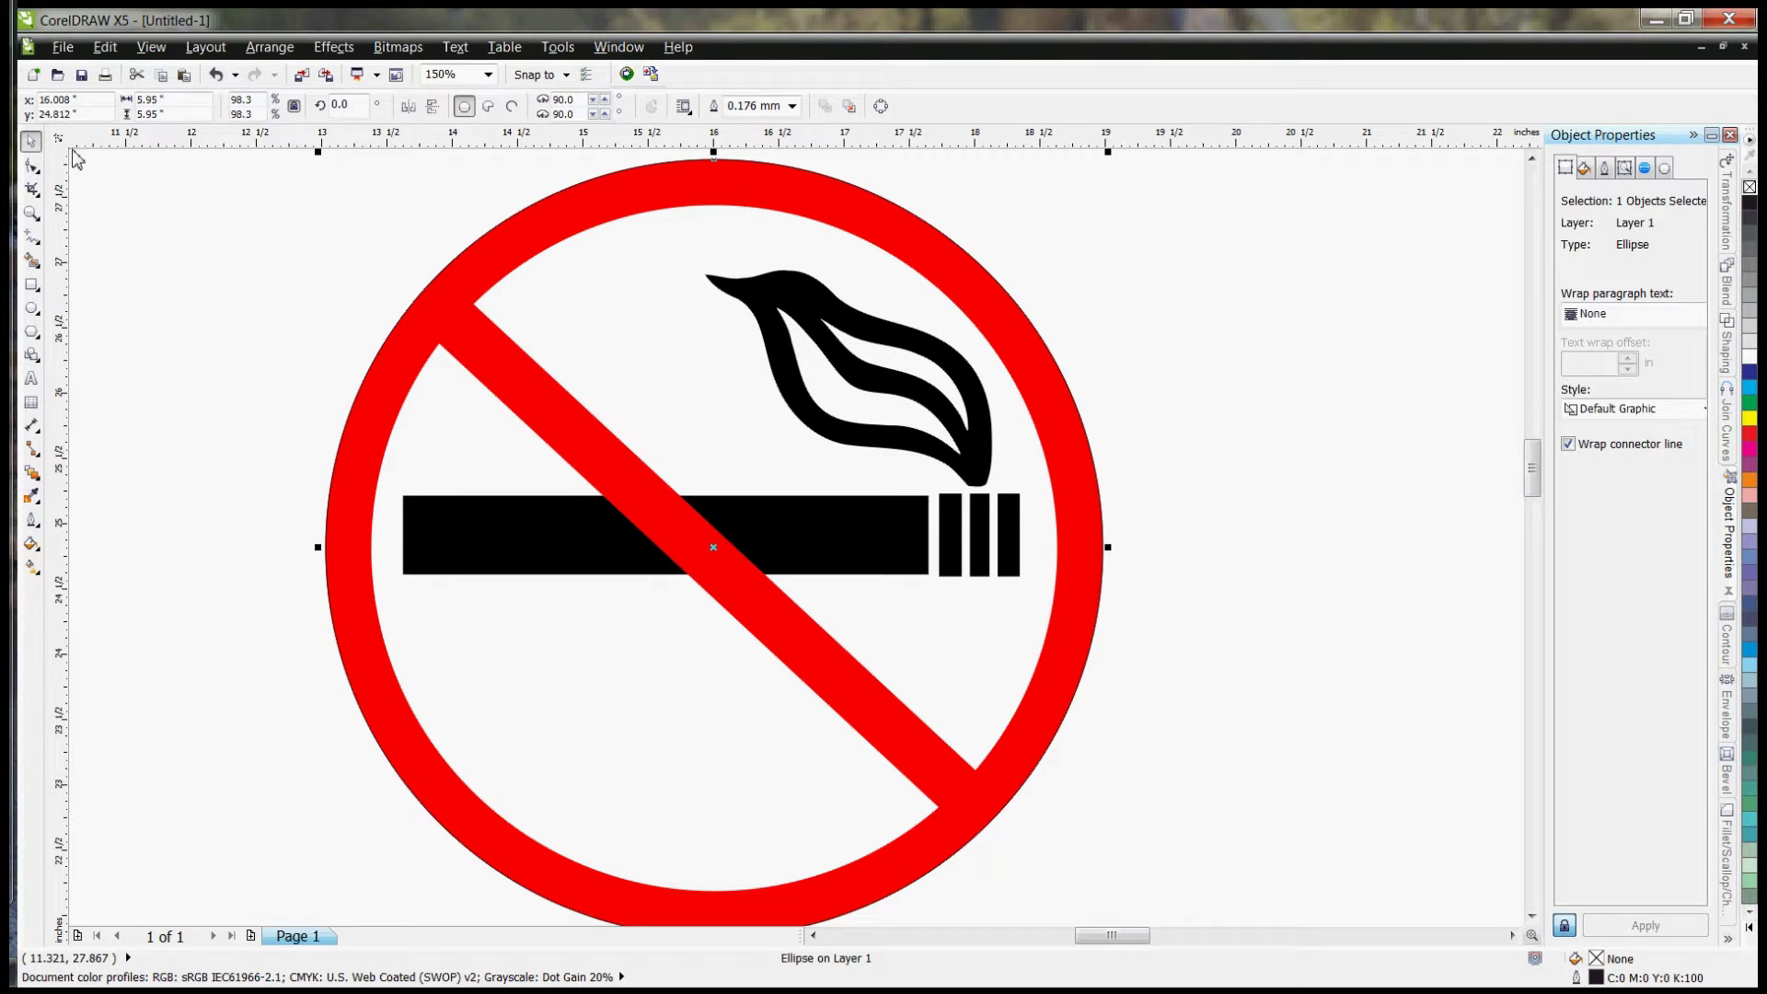
left_click(34, 241)
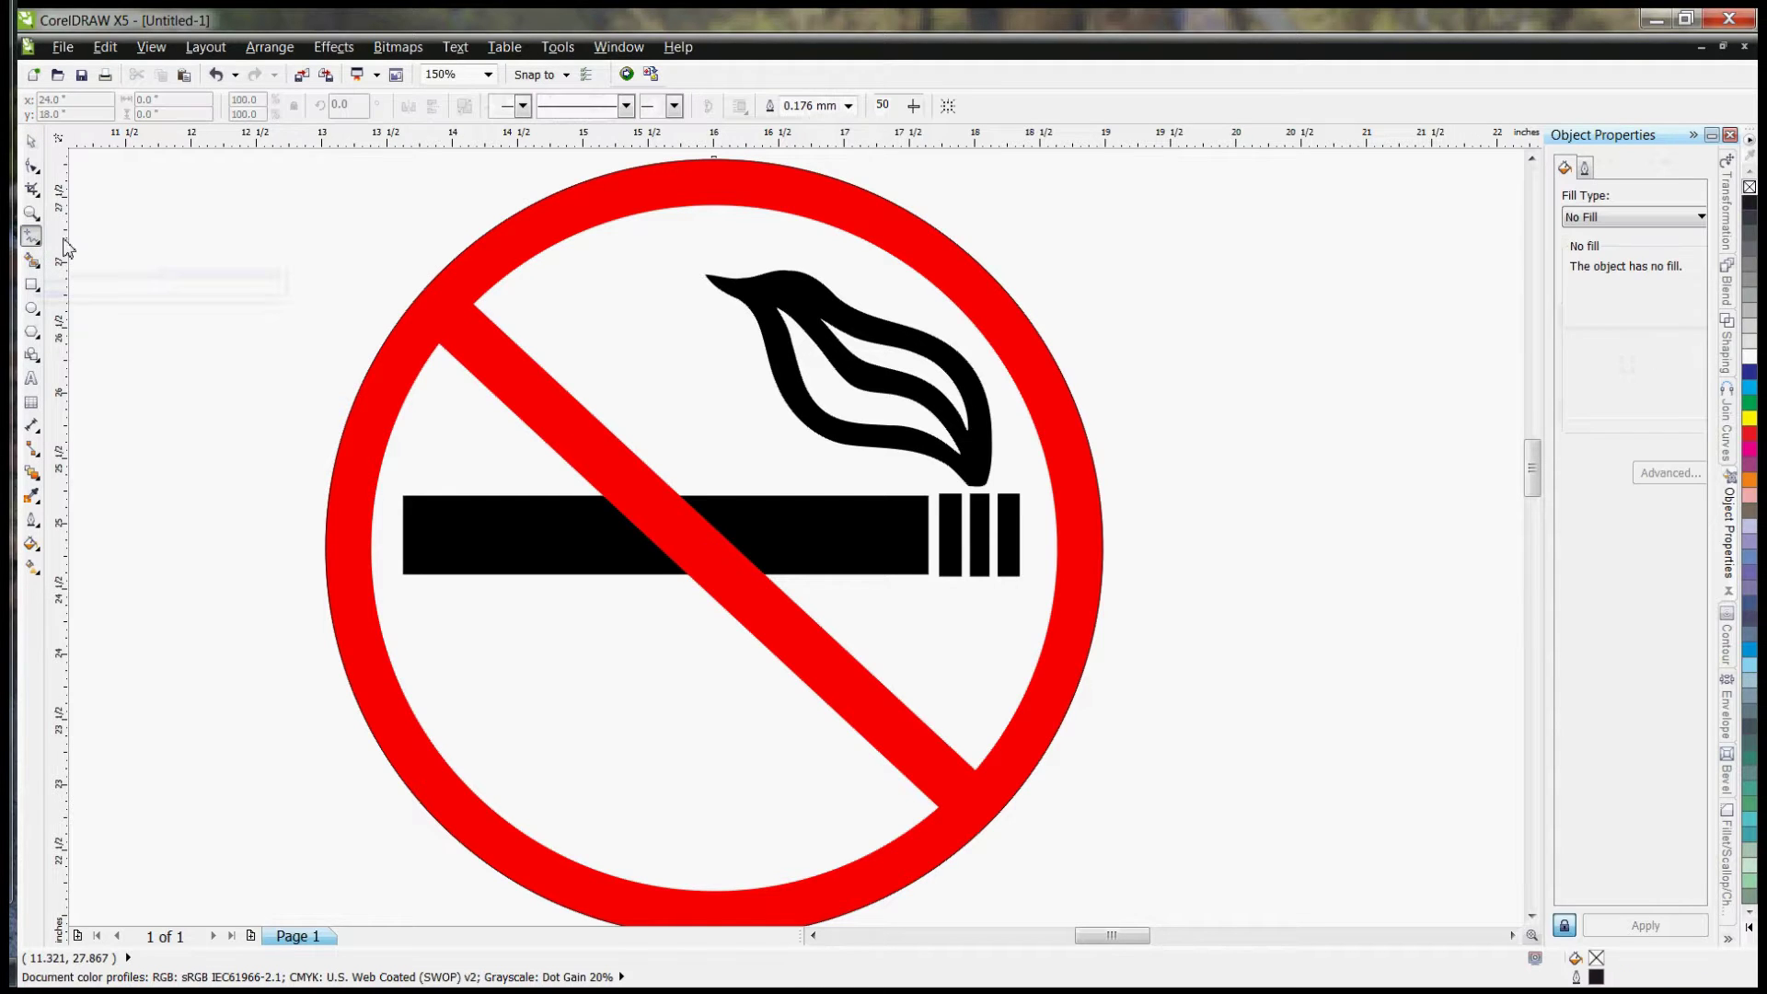
left_click(473, 304)
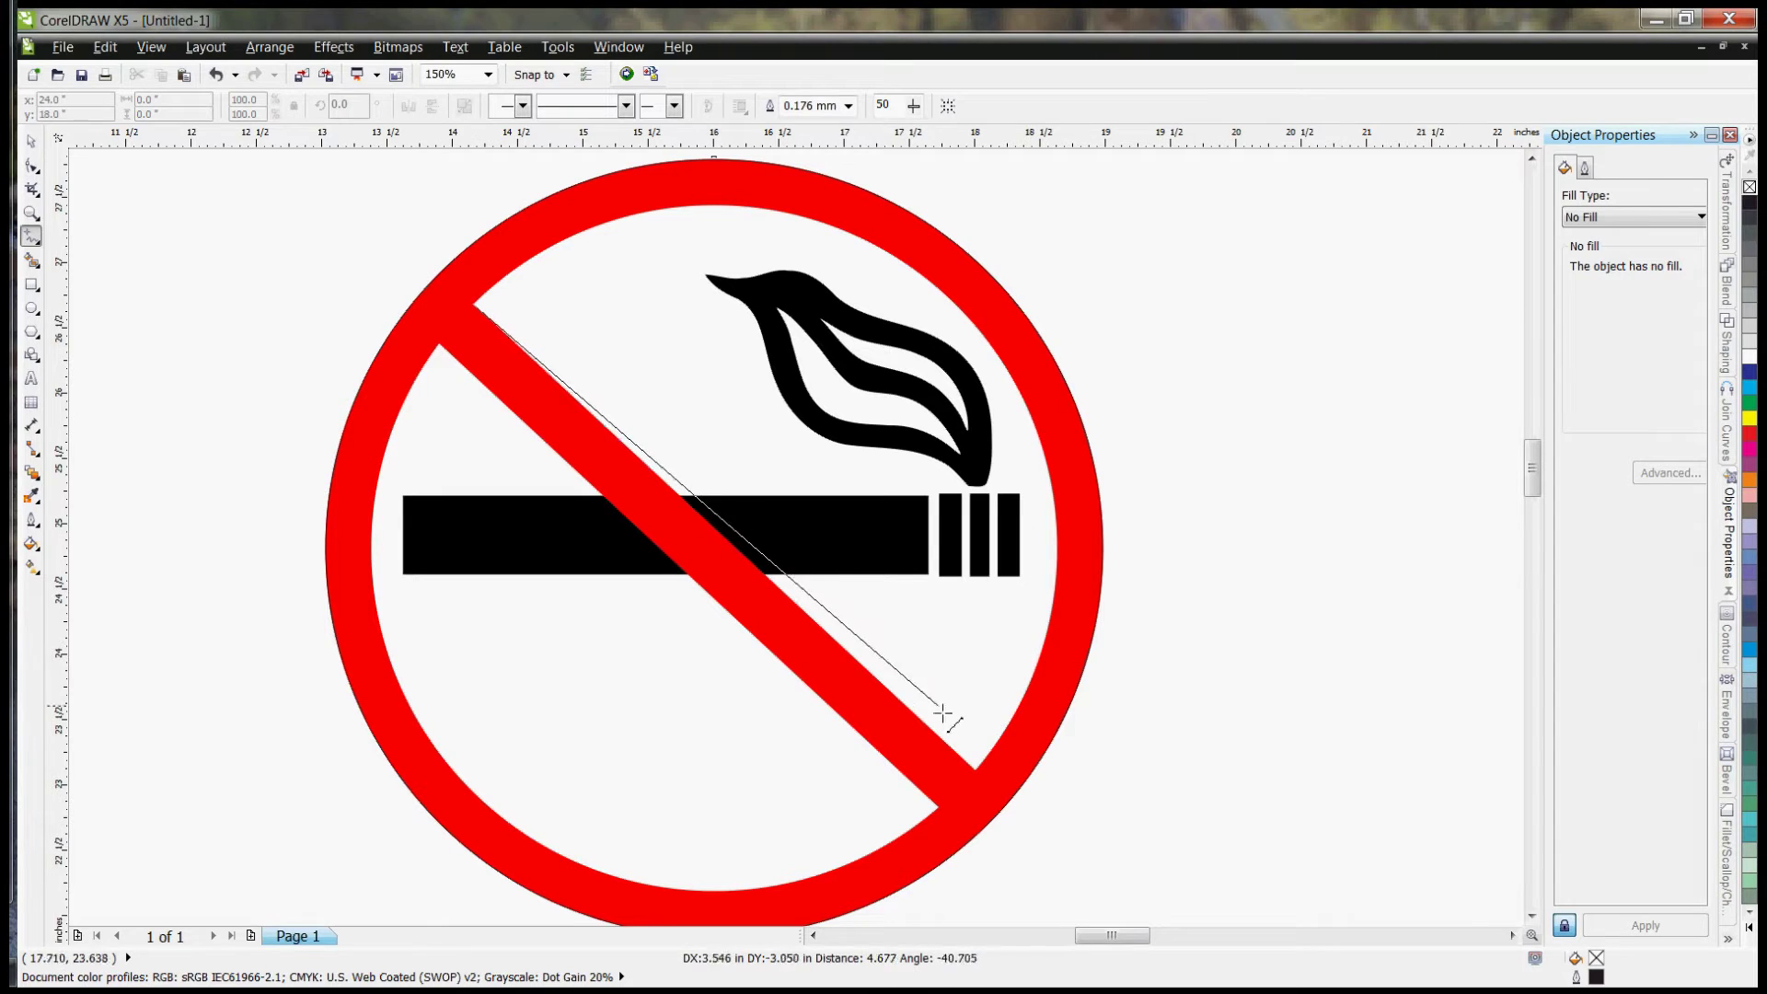
left_click(980, 769)
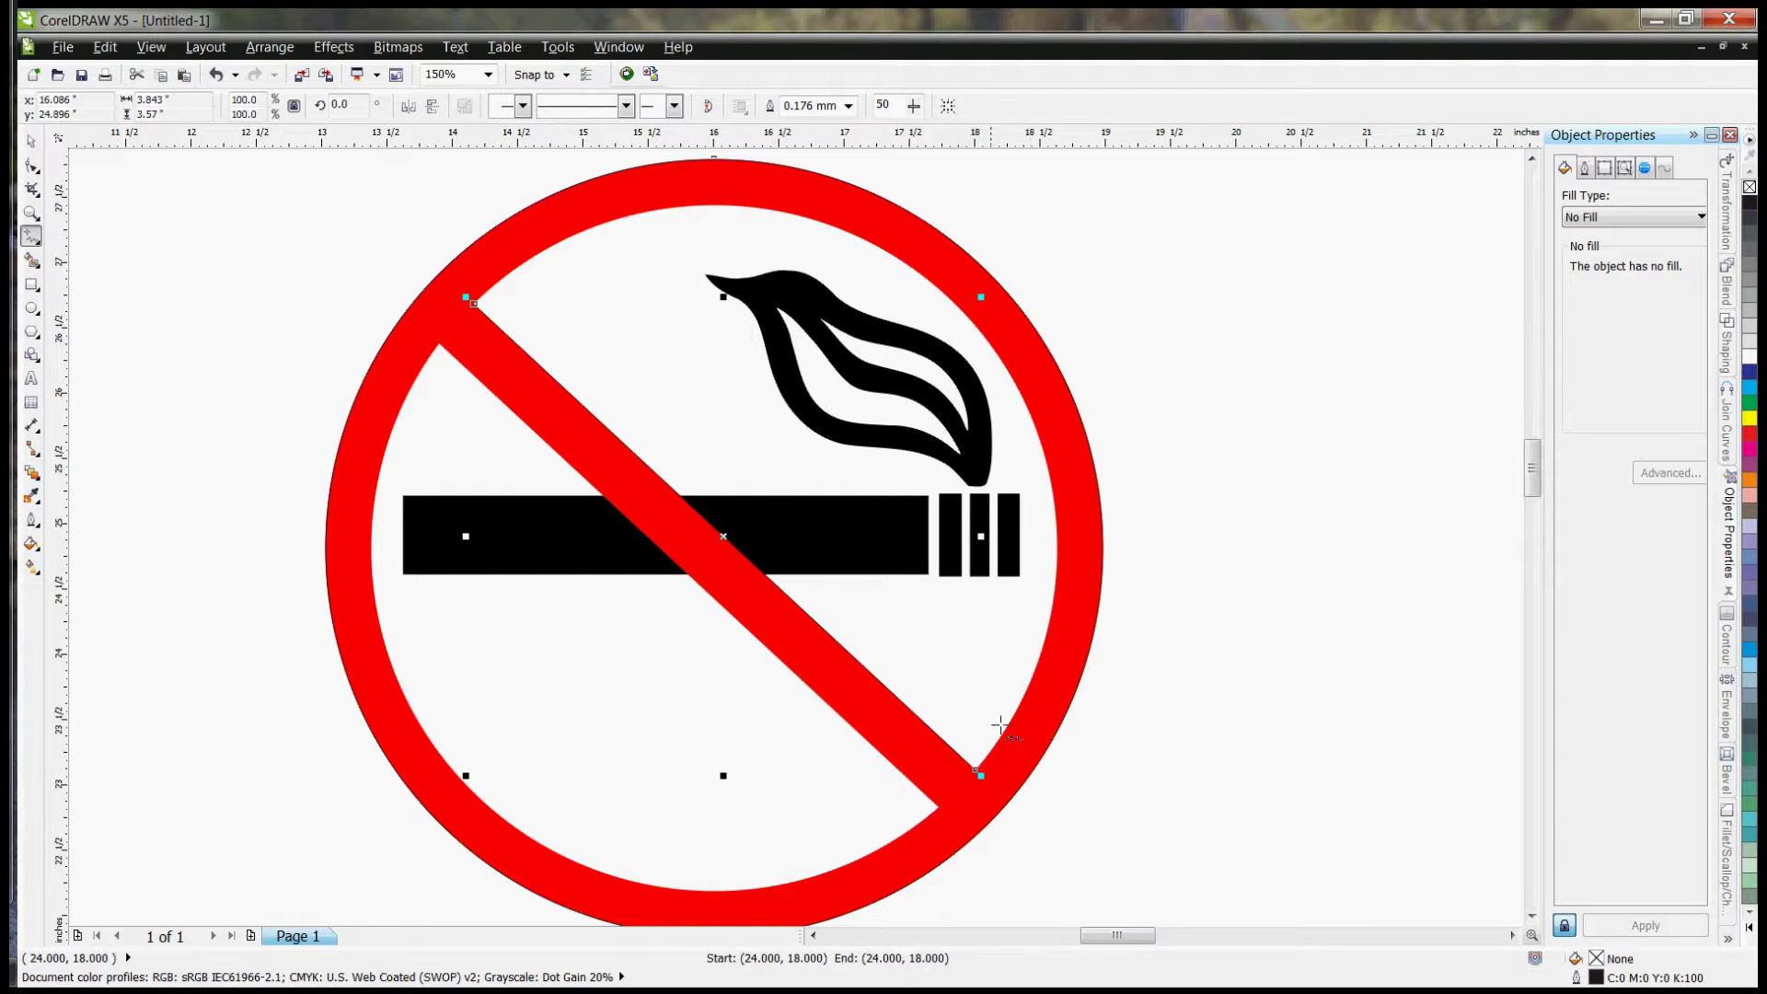
left_click(975, 770)
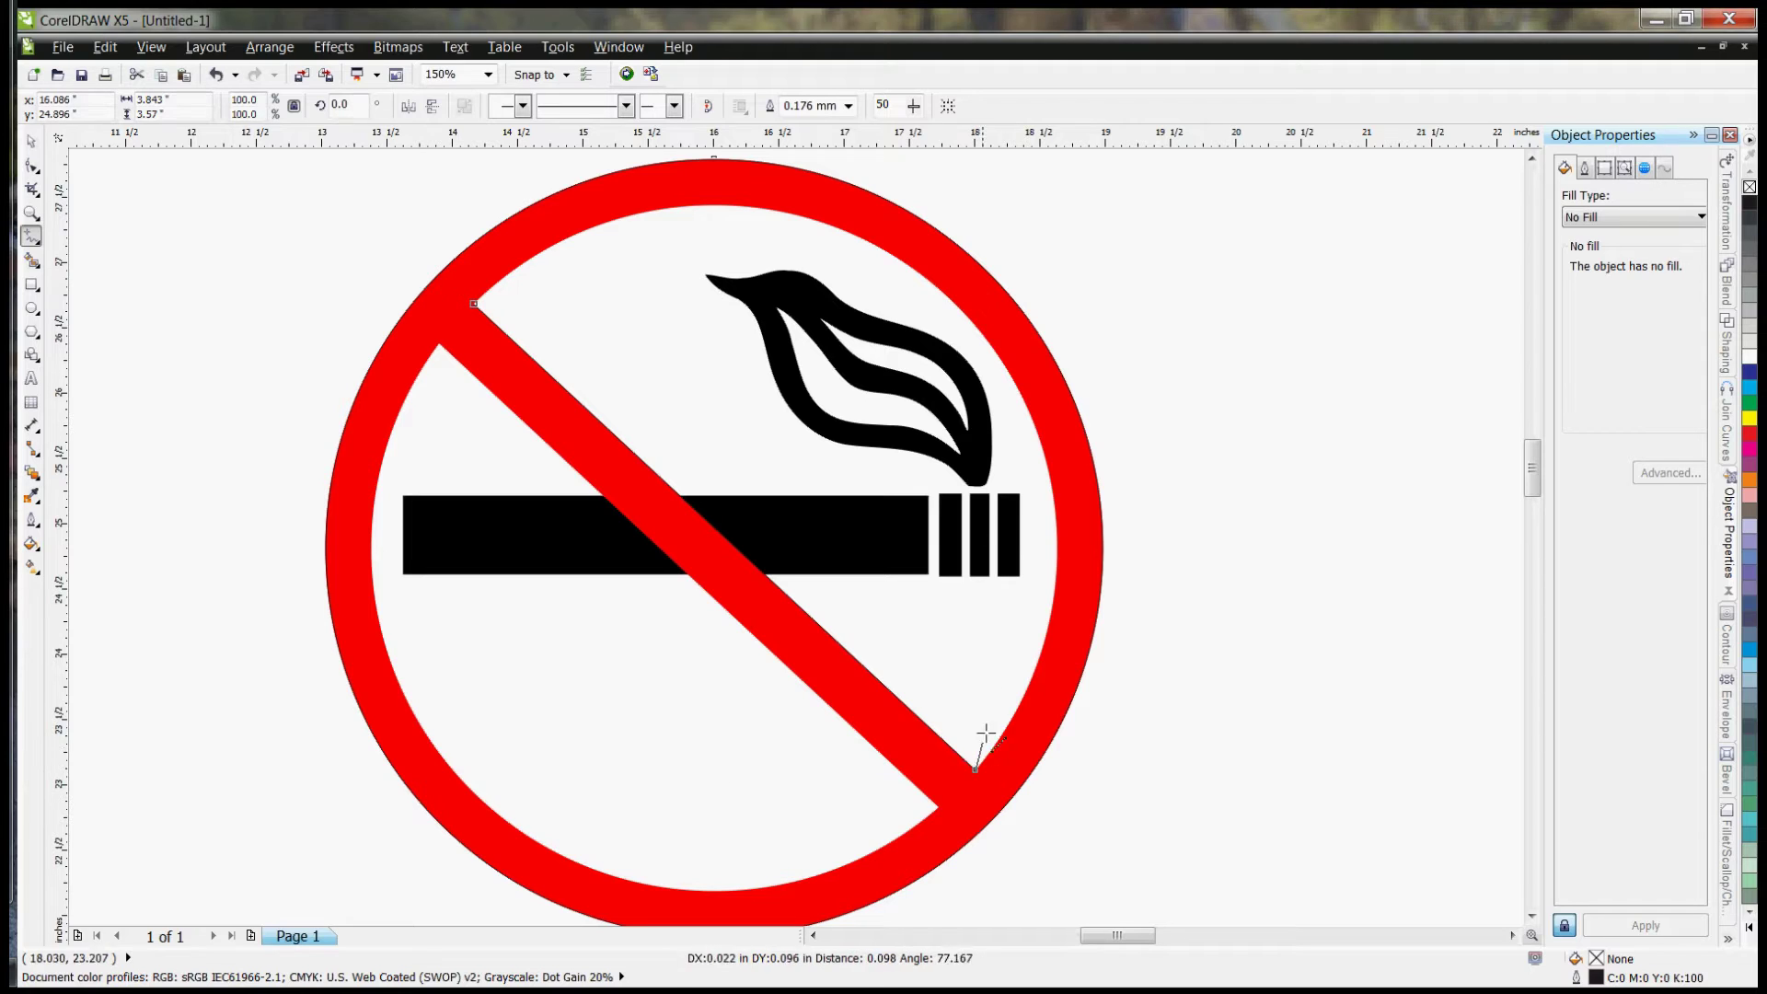
left_click(961, 306)
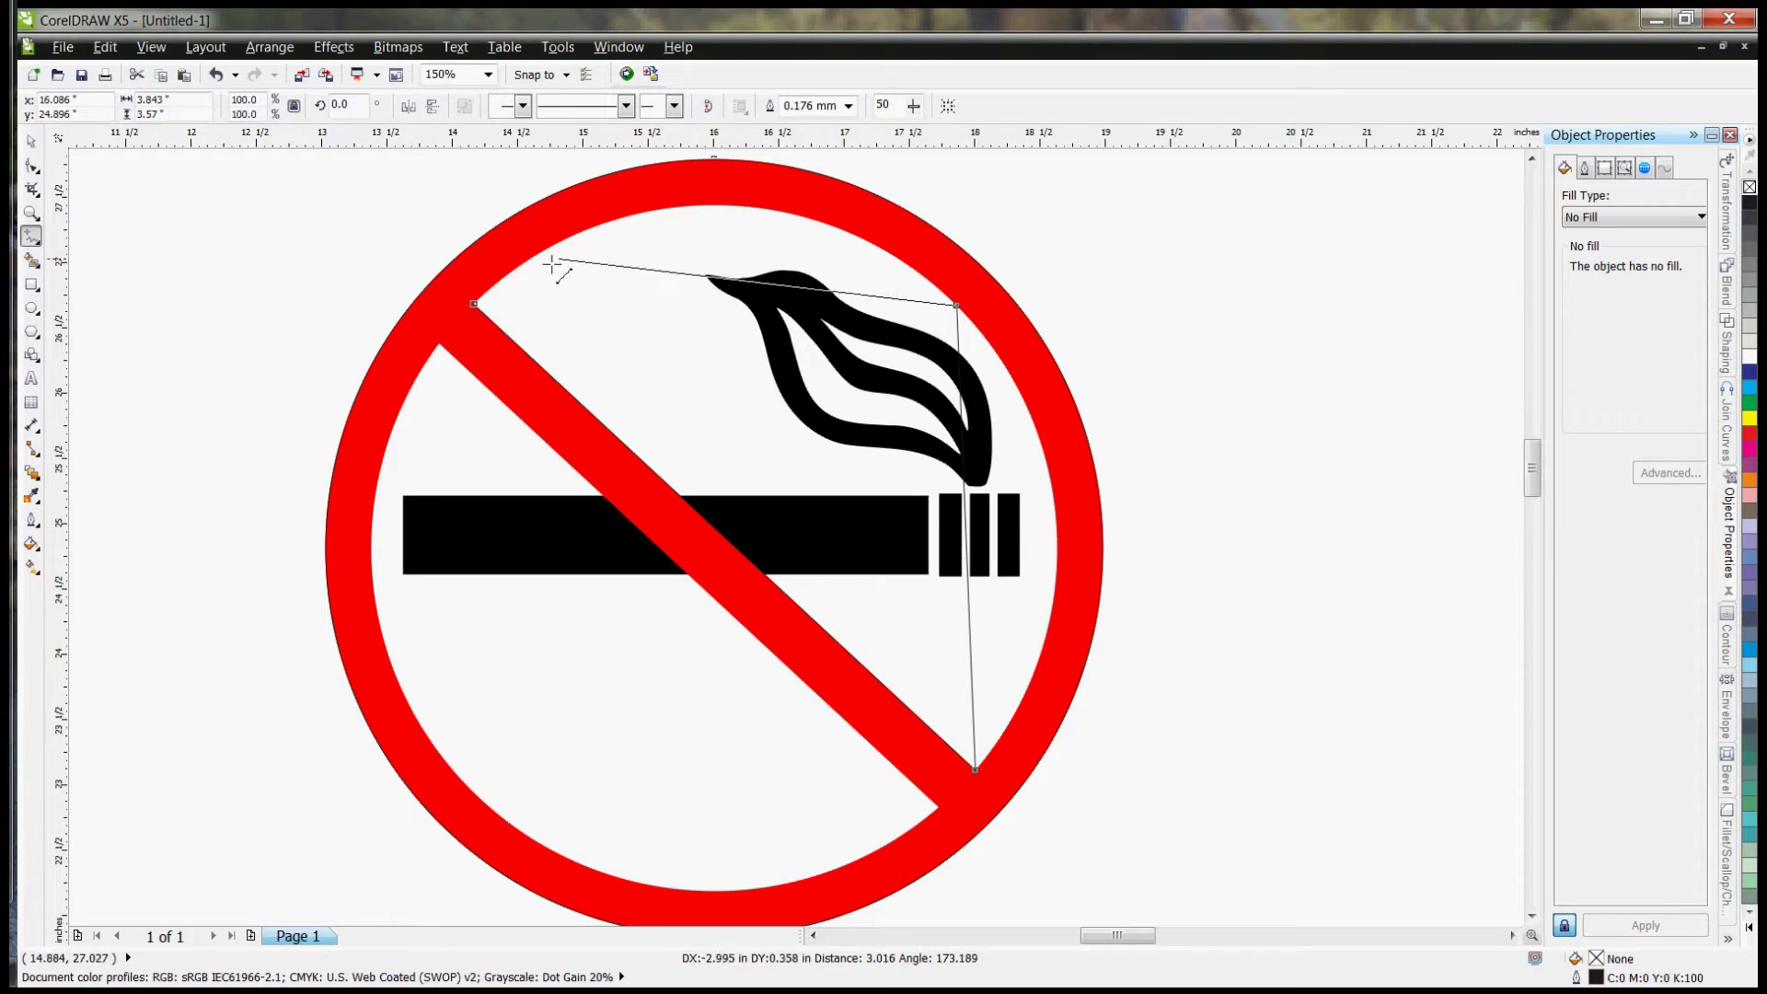
left_click(474, 302)
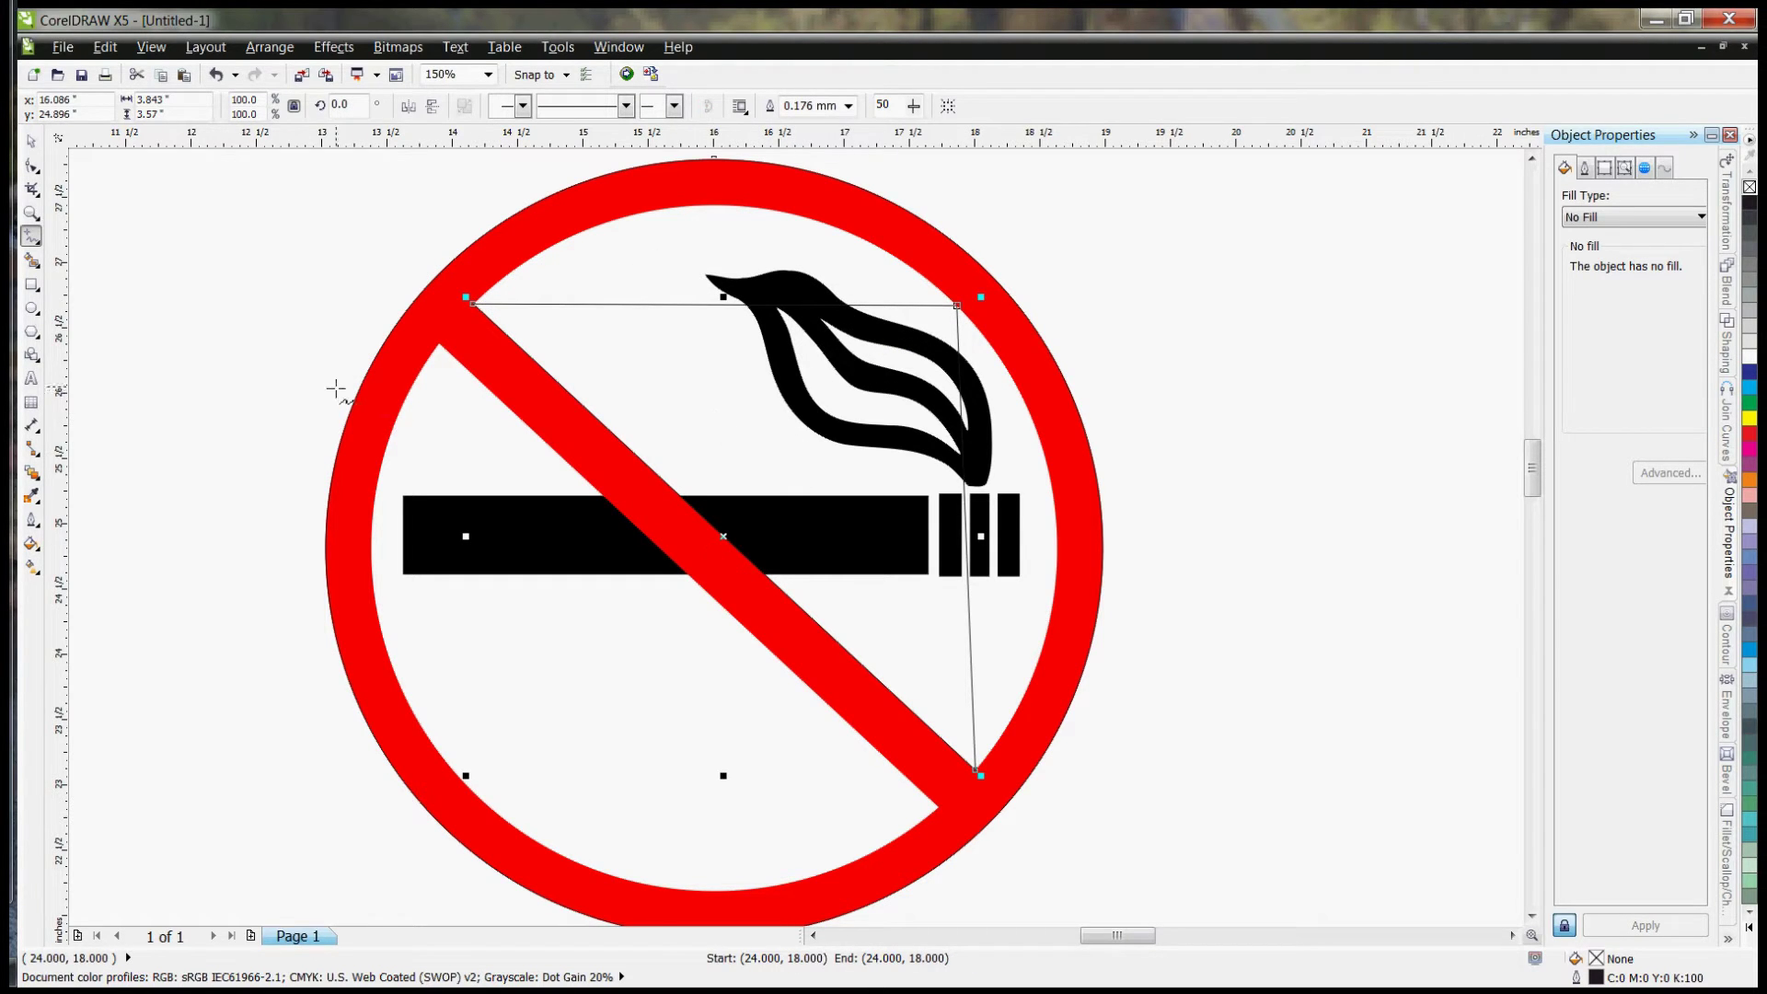
Step: Convert the triangle's right side to a curve and shape it to follow the ring's inner edge
left_click(30, 167)
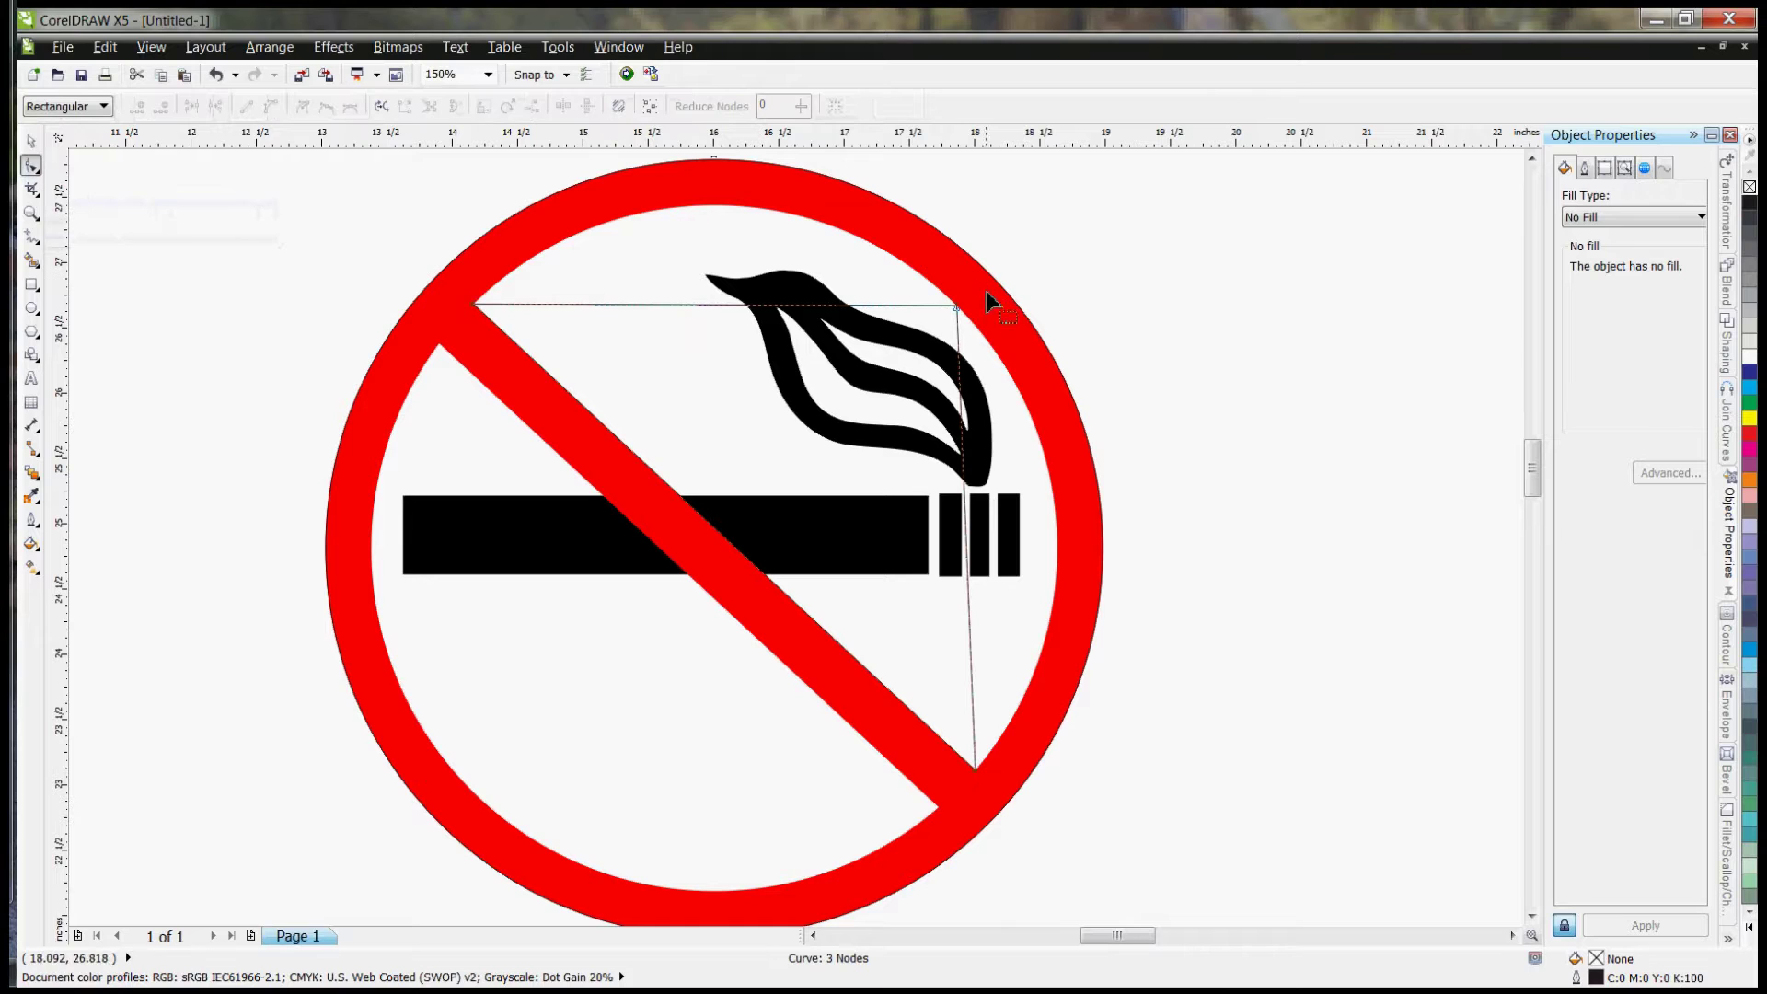
left_click(956, 309)
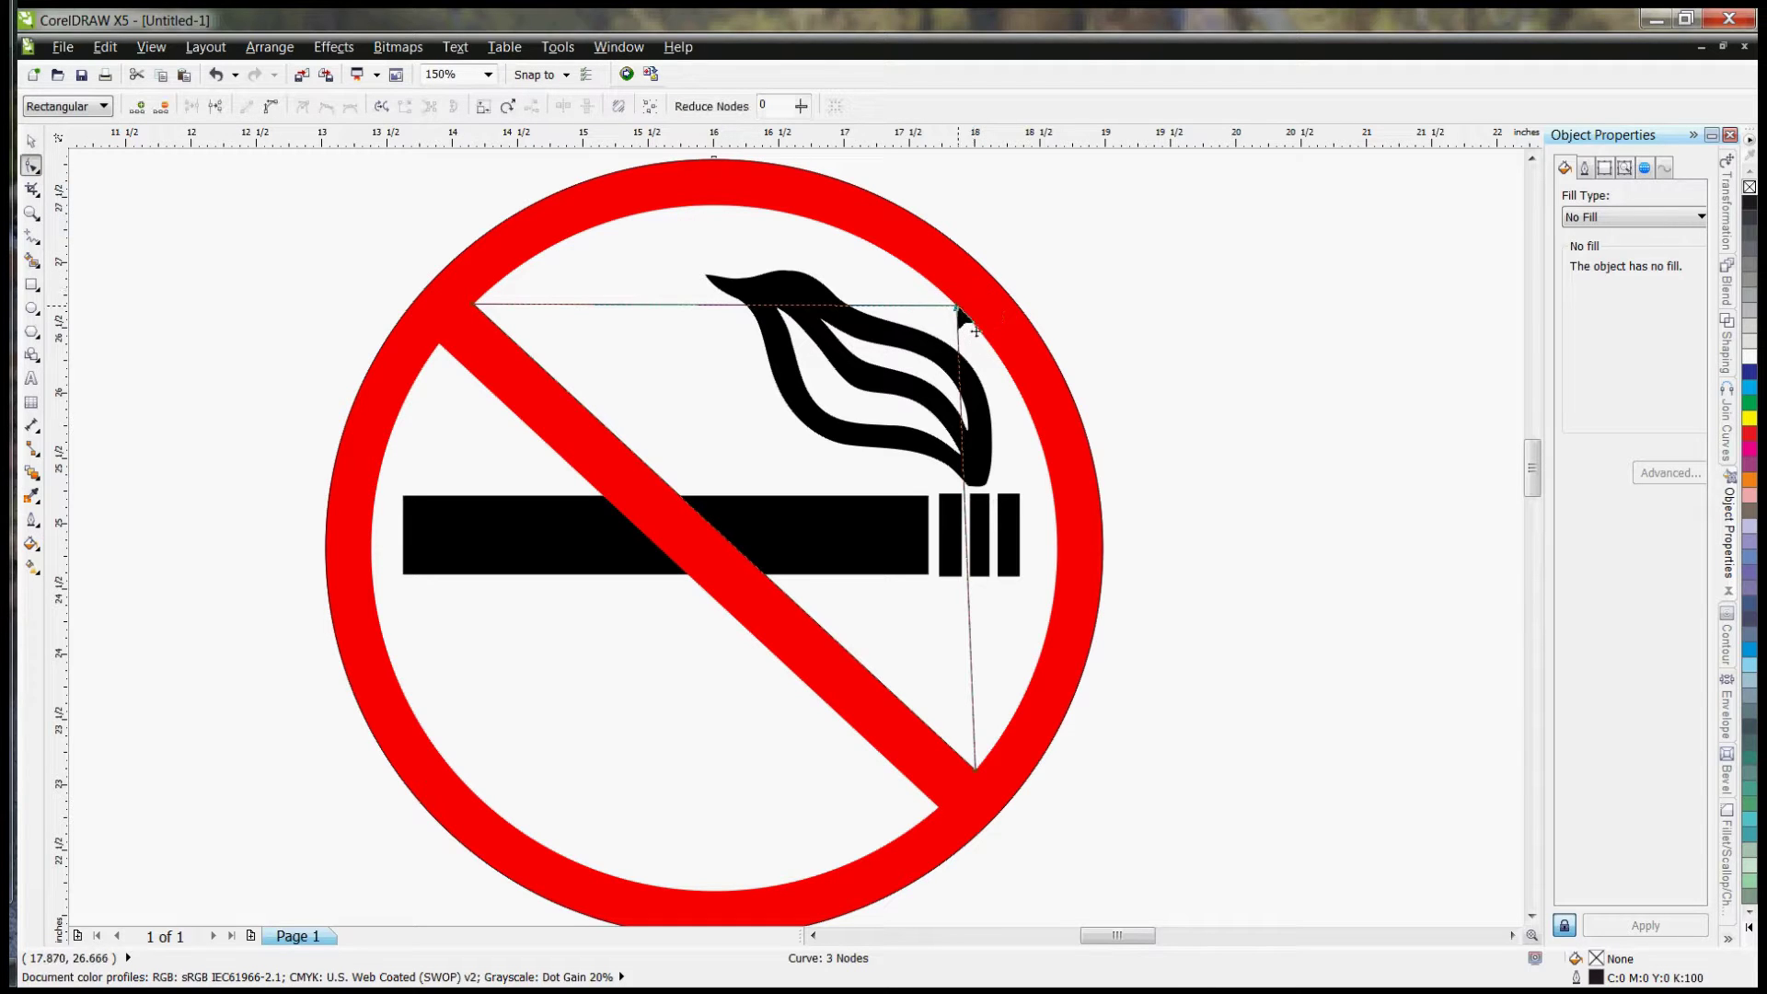
right_click(957, 308)
left_click(1003, 398)
left_click_drag(968, 544, 1059, 543)
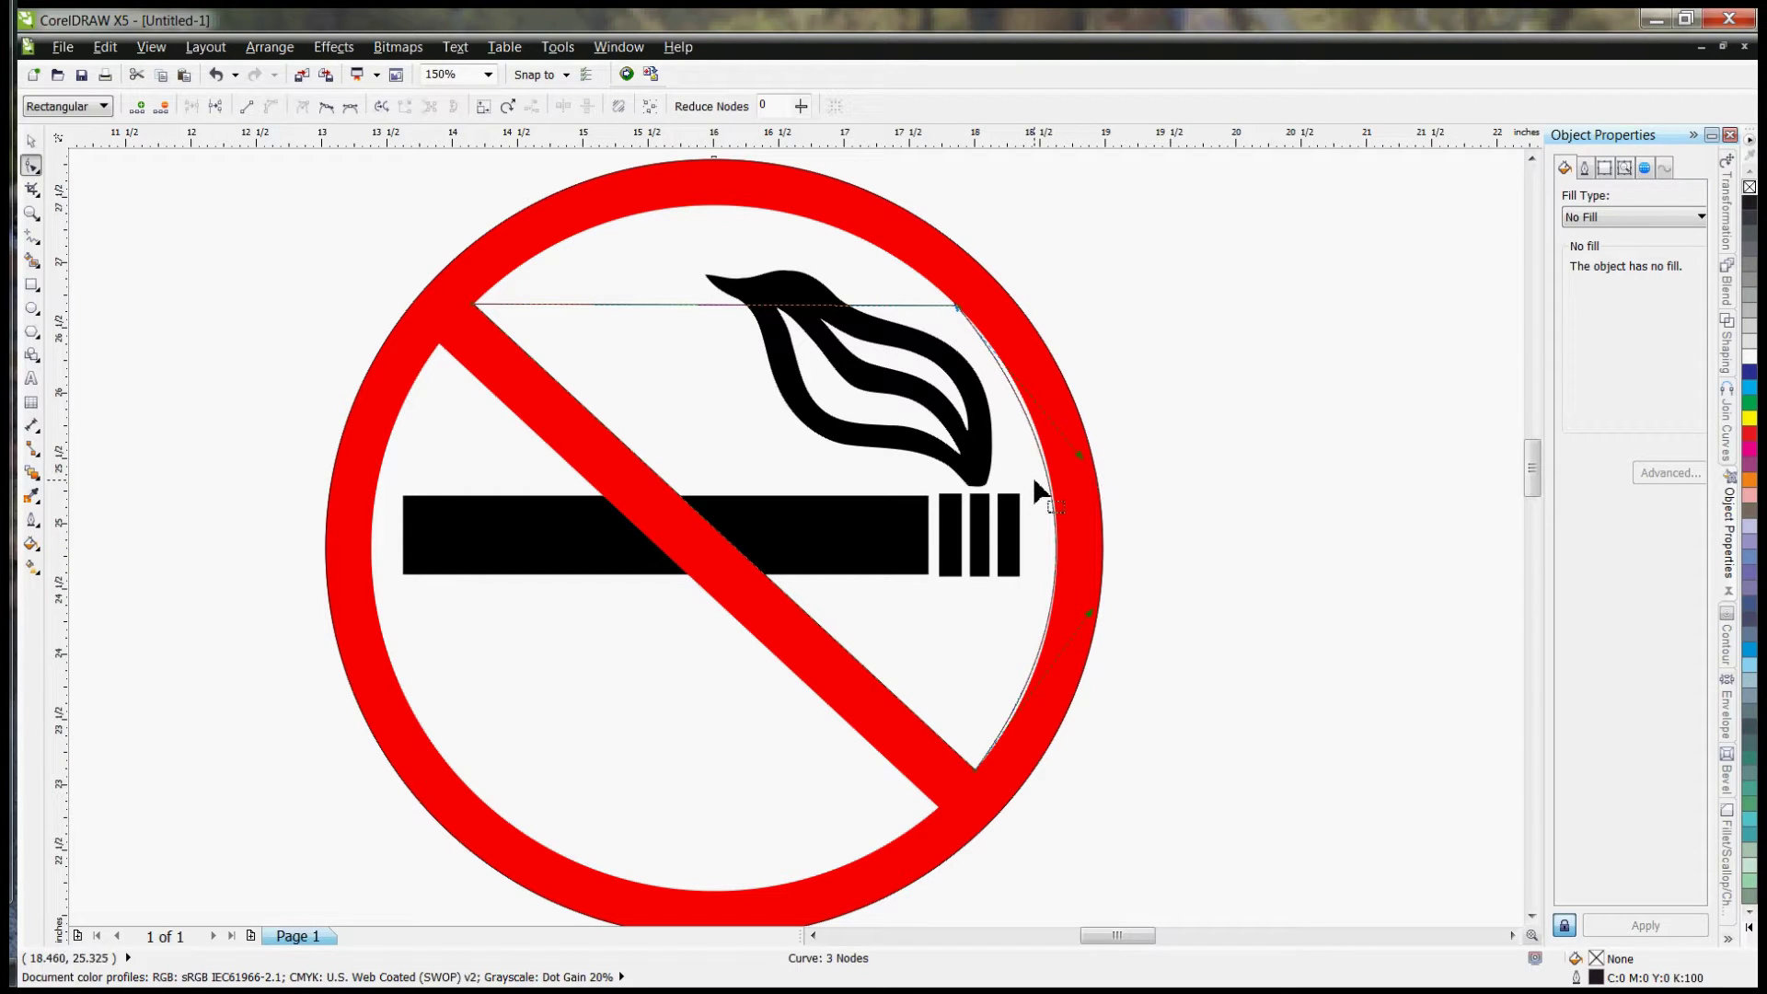
left_click_drag(1079, 455, 1078, 433)
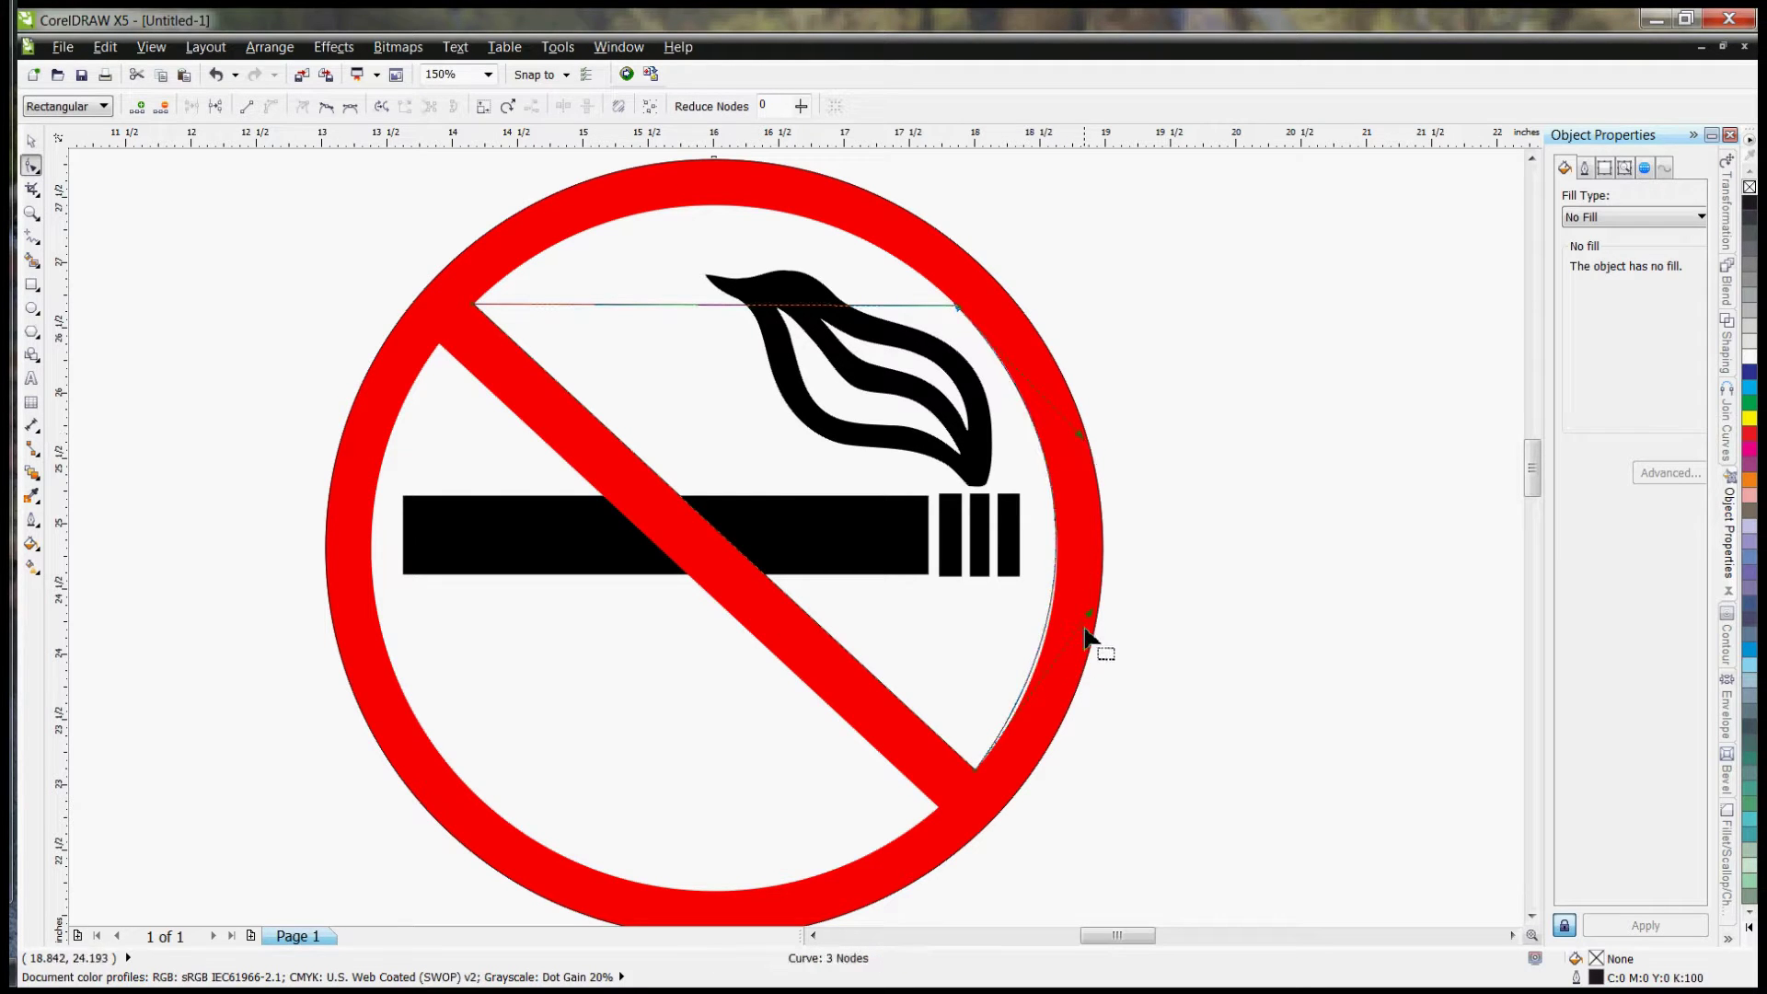
left_click_drag(1091, 621, 1091, 640)
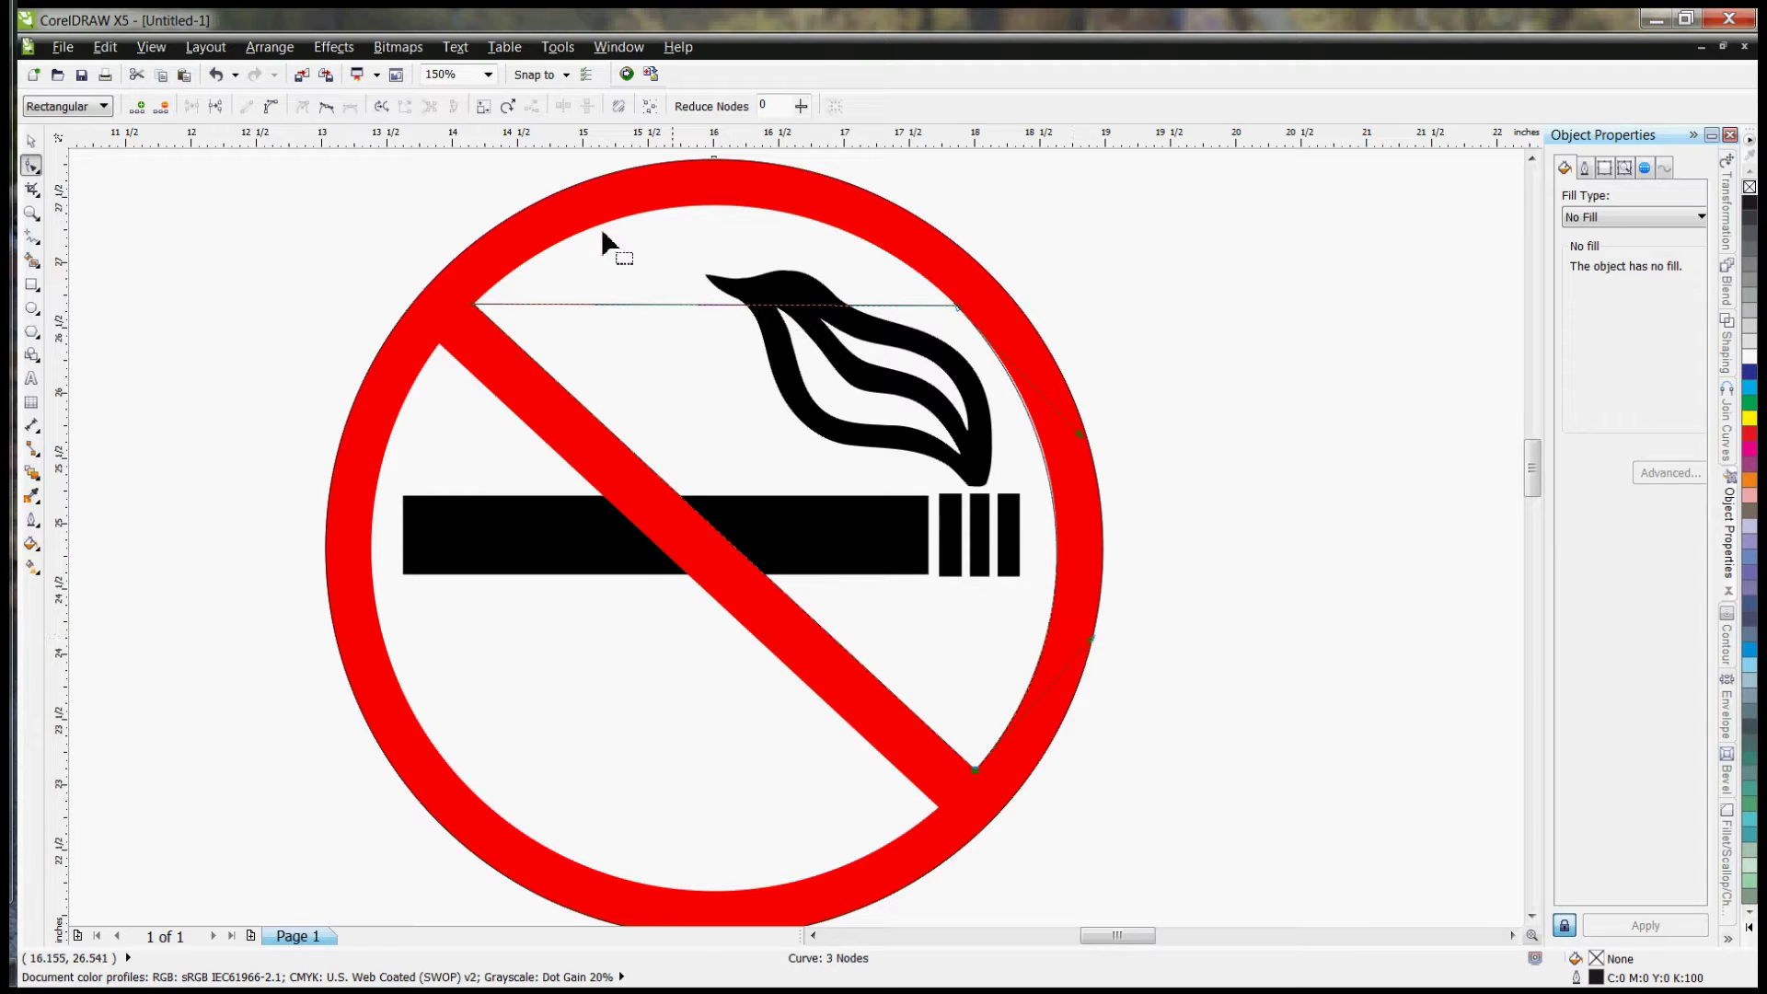
Step: Convert the shape's top side to a curve and adjust its handles to follow the ring's inner edge
right_click(475, 309)
left_click(534, 397)
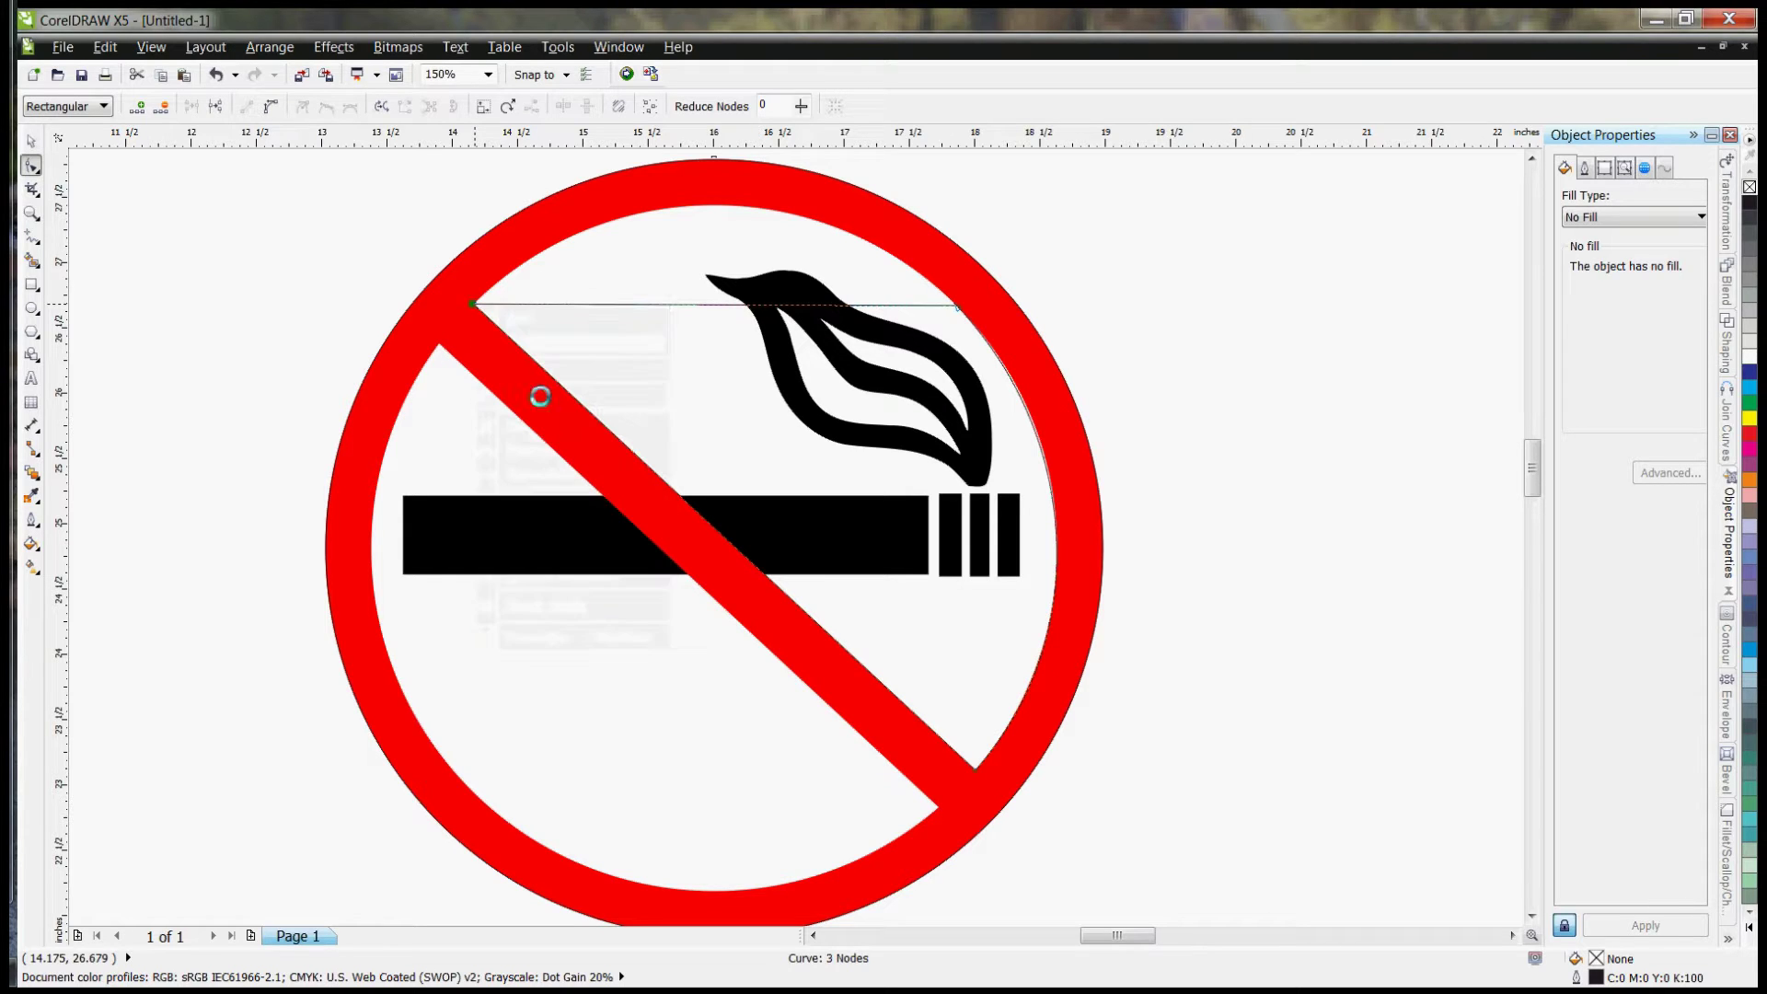
left_click_drag(722, 304, 814, 171)
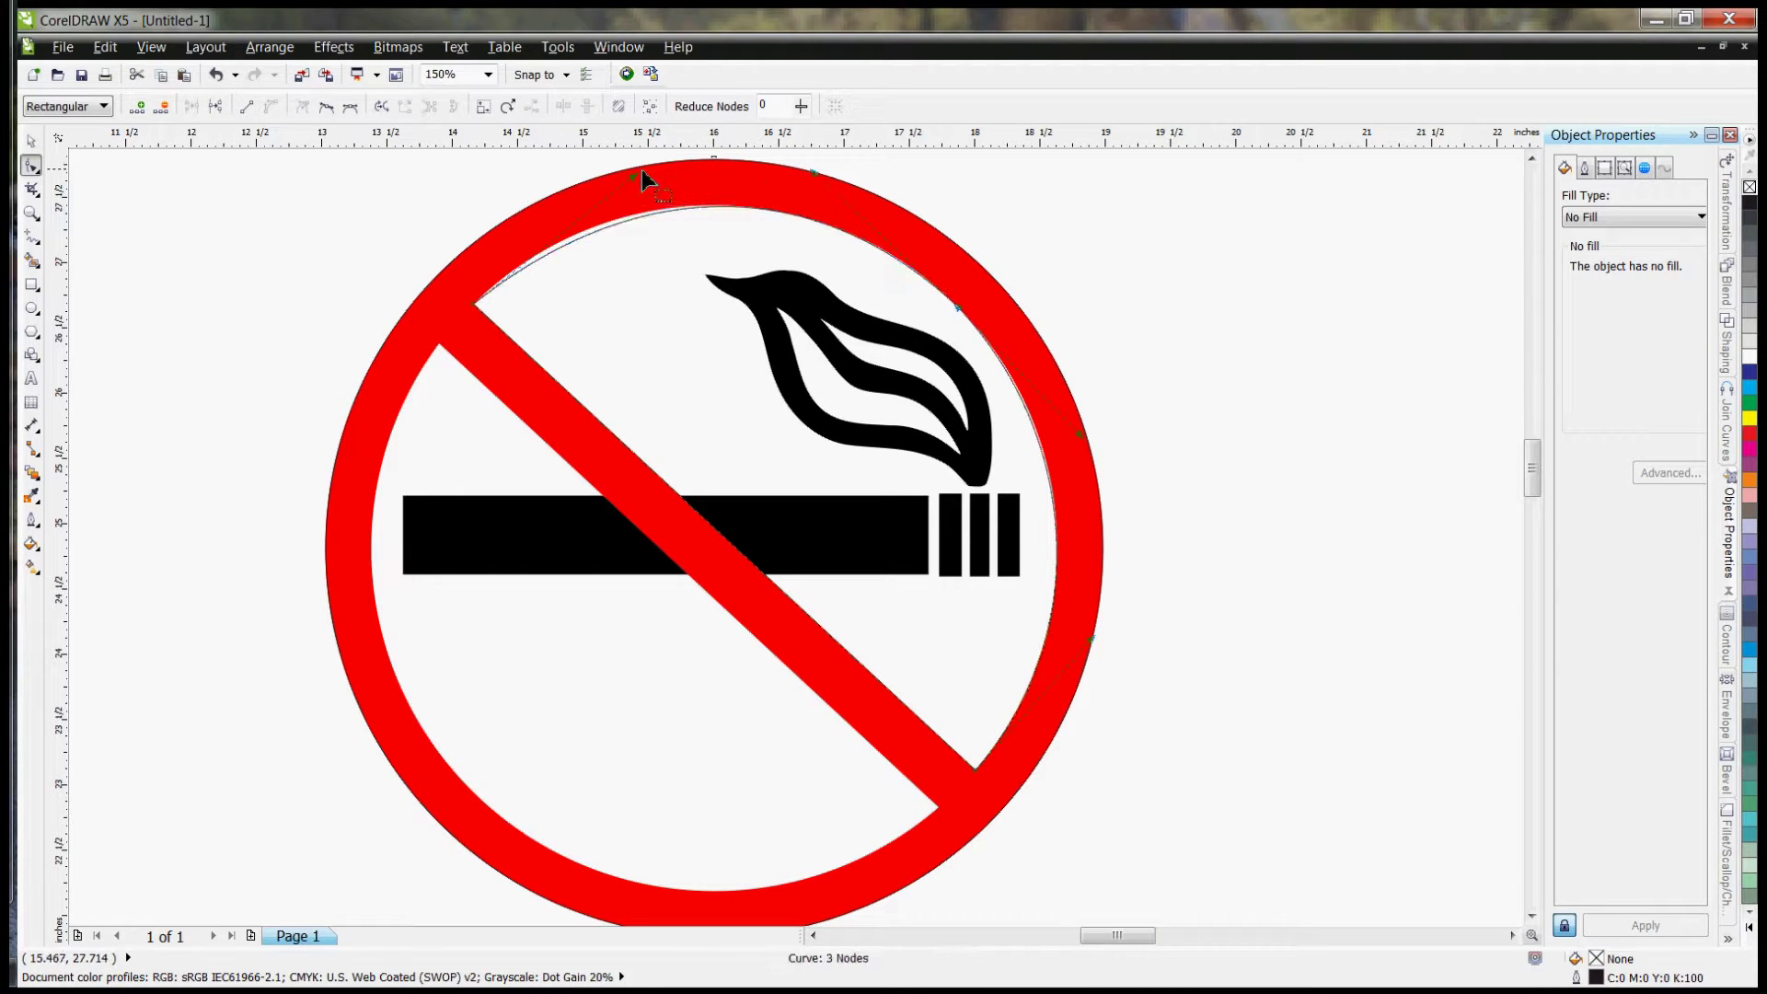
left_click_drag(634, 175, 605, 177)
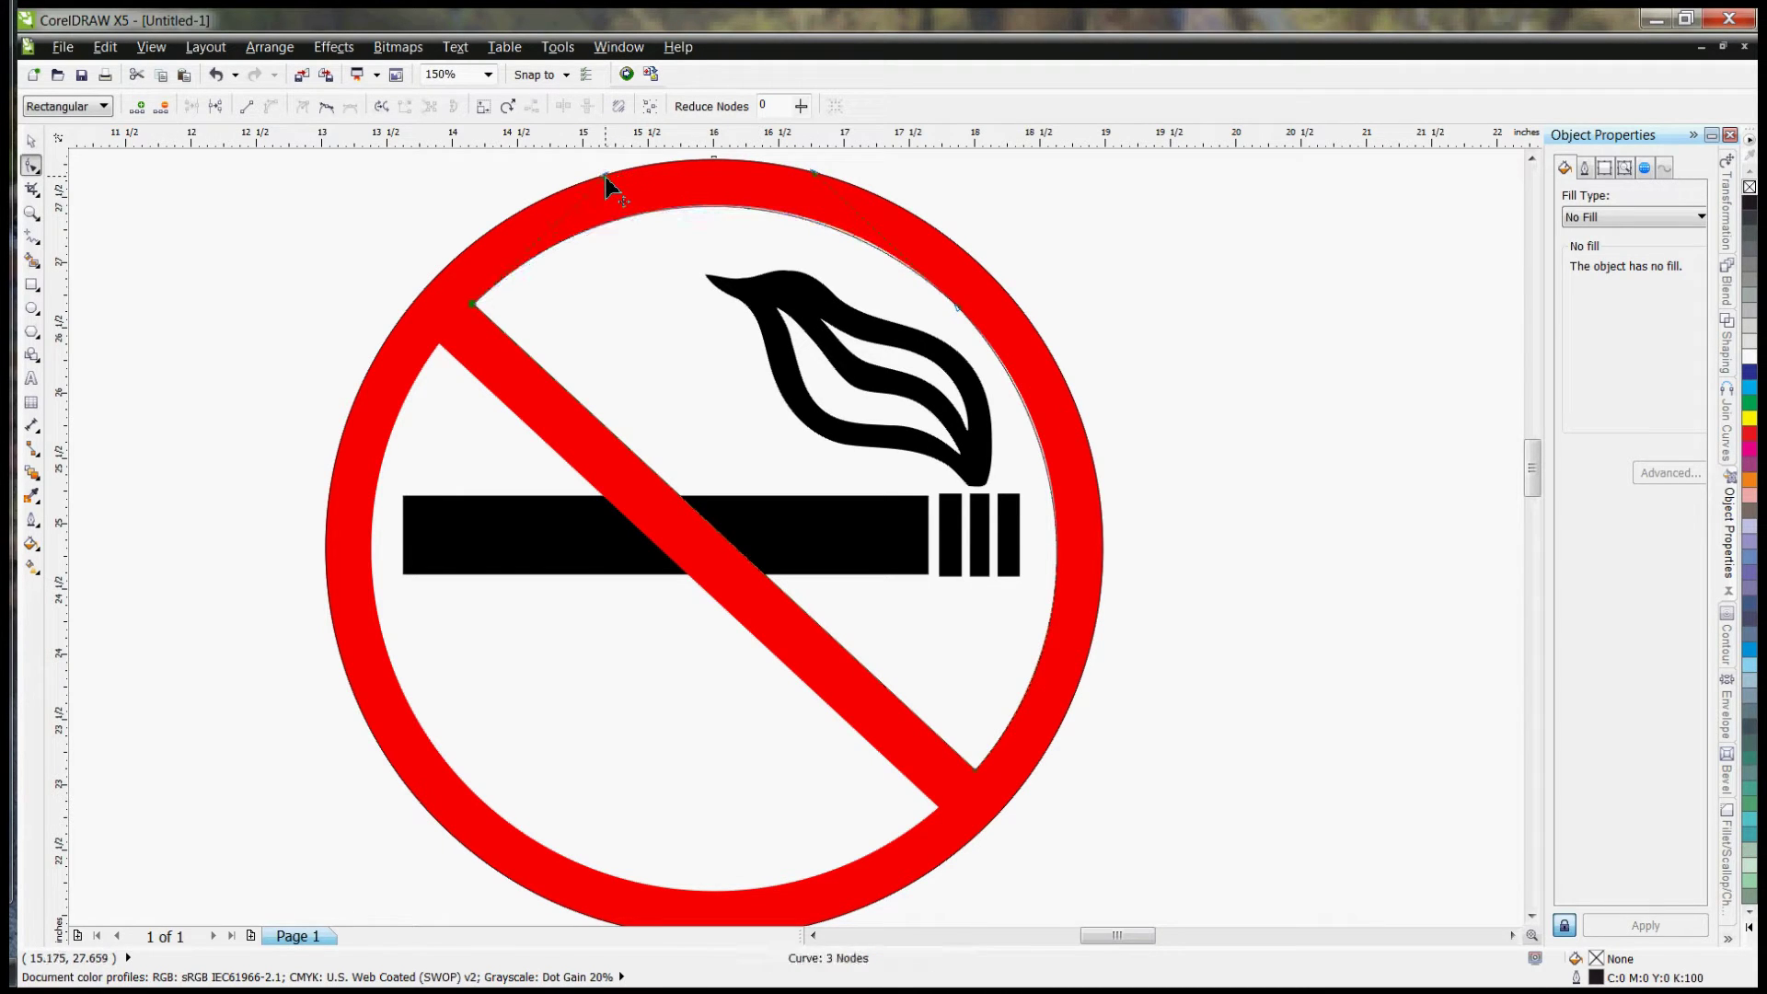
left_click_drag(810, 170, 822, 173)
Step: Try moving the traced segment aside and undo it, and duplicate the segment with the copy placed about 3.1 inches to its right
left_click(33, 144)
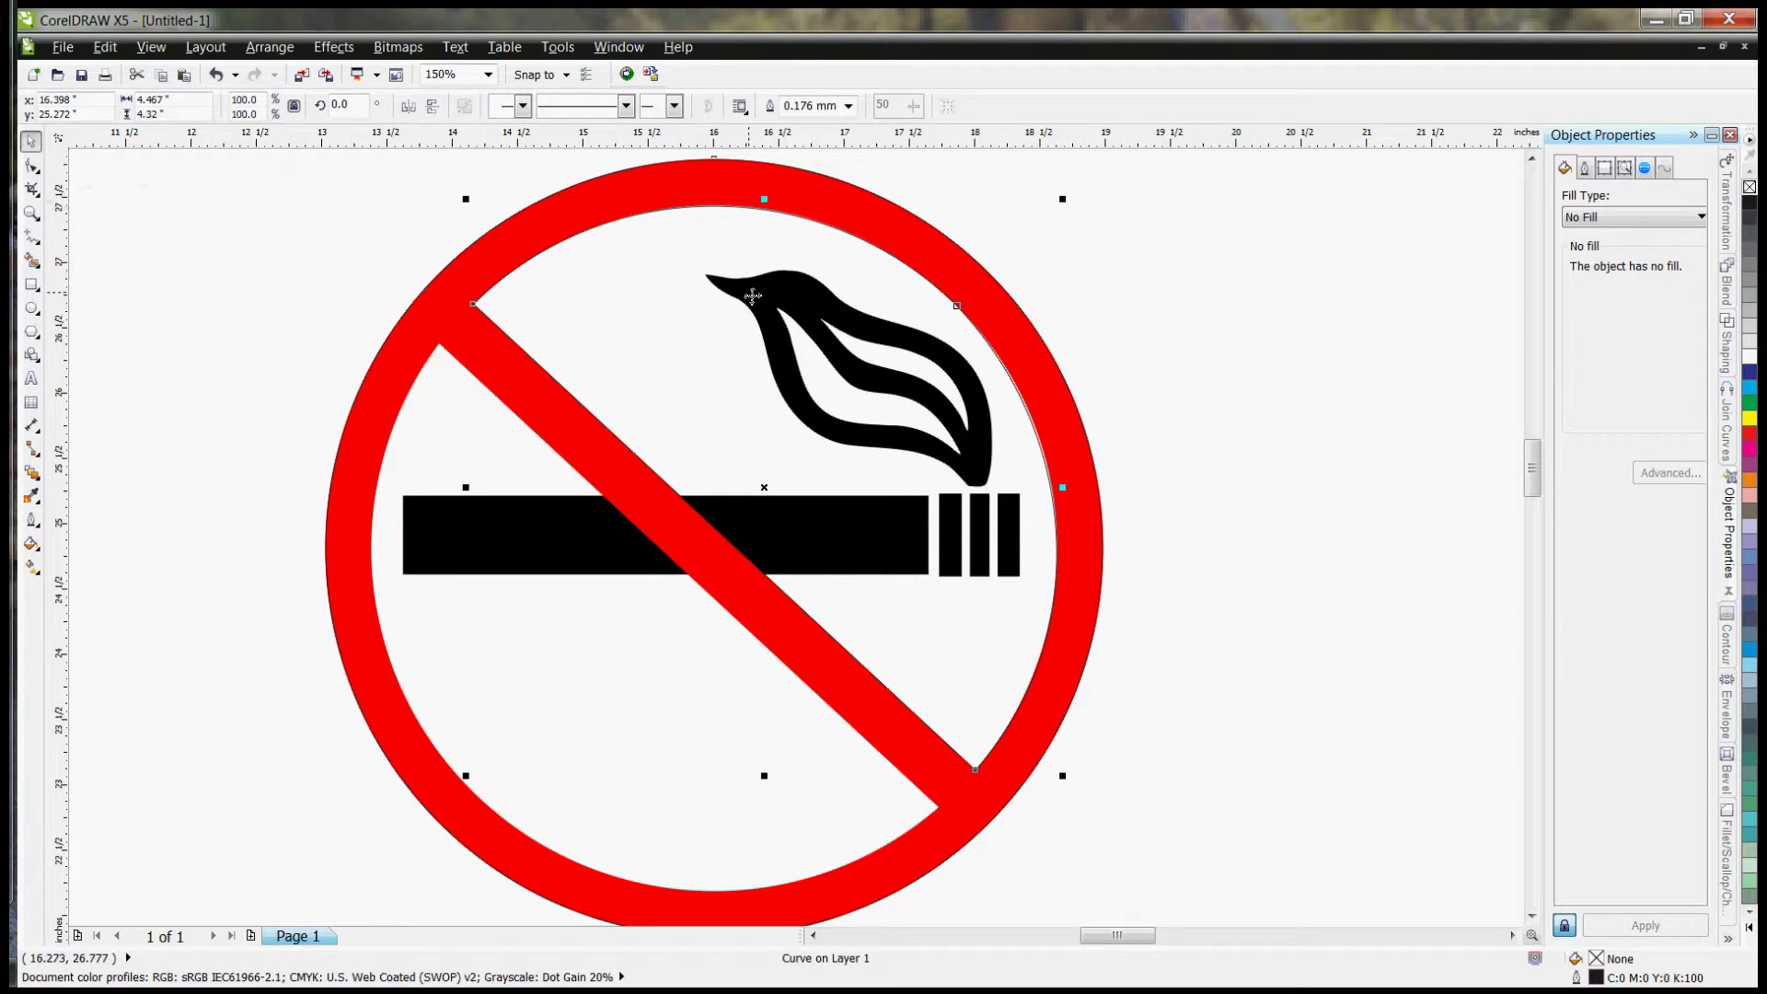
left_click_drag(753, 295, 949, 316)
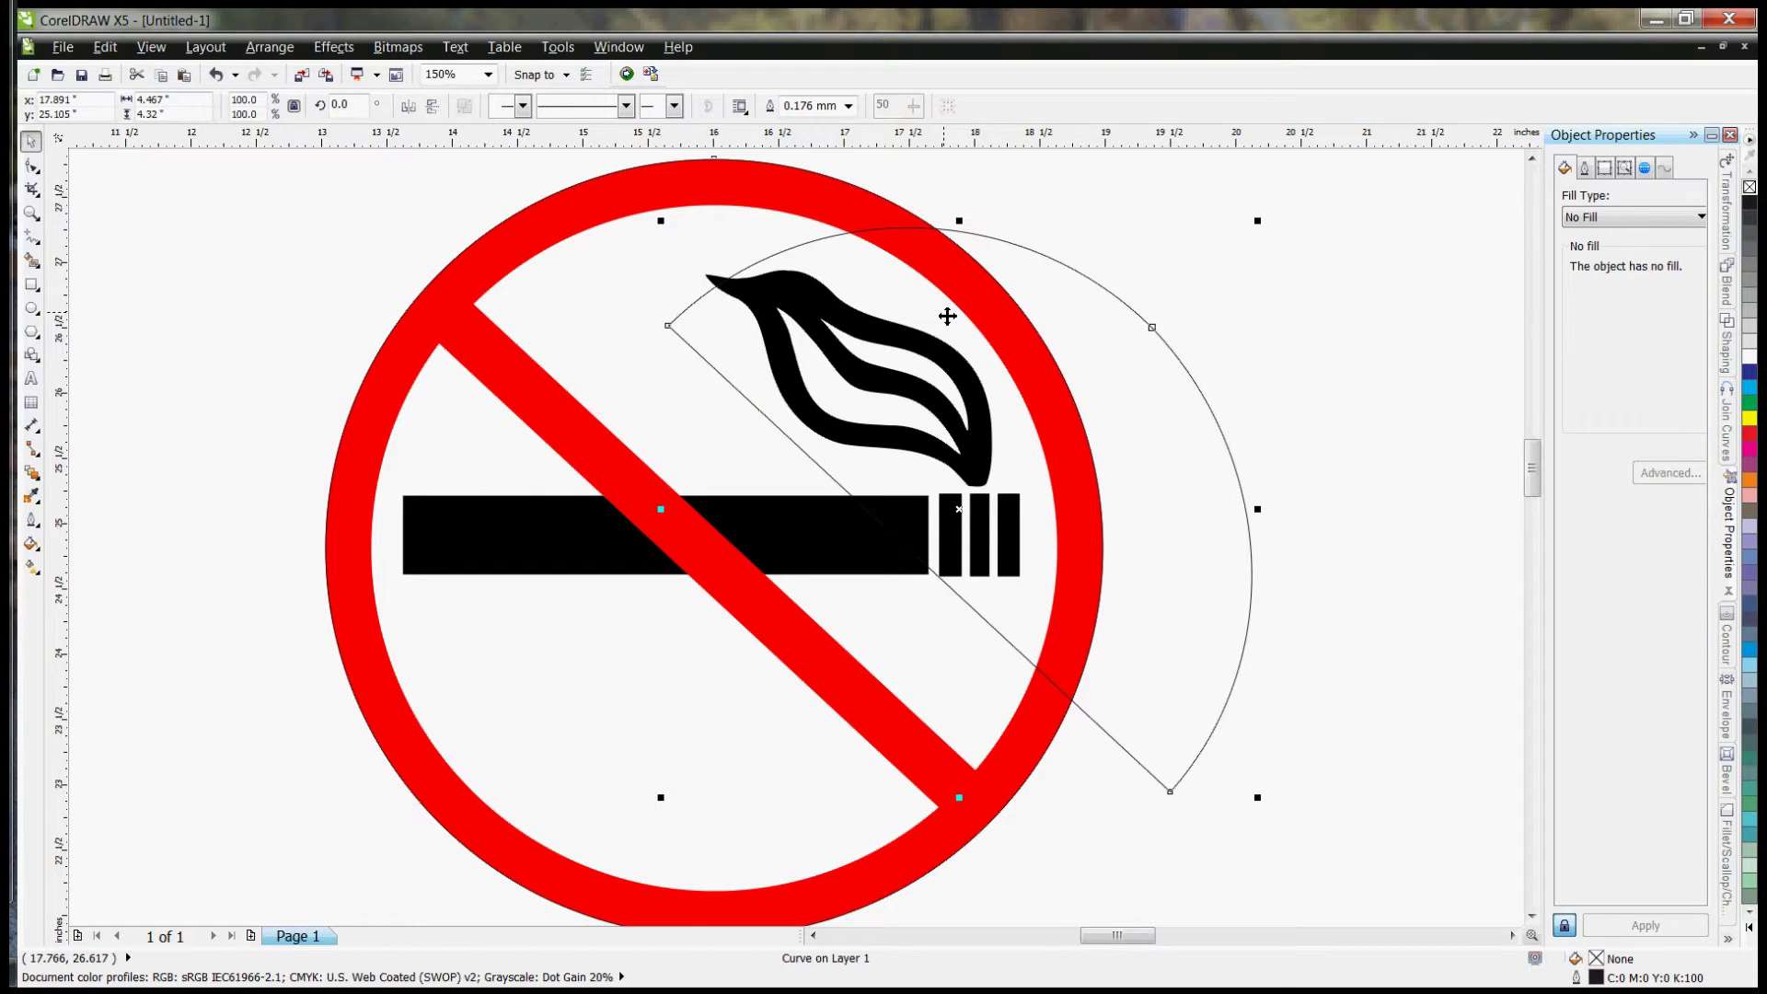
key("ctrl+z")
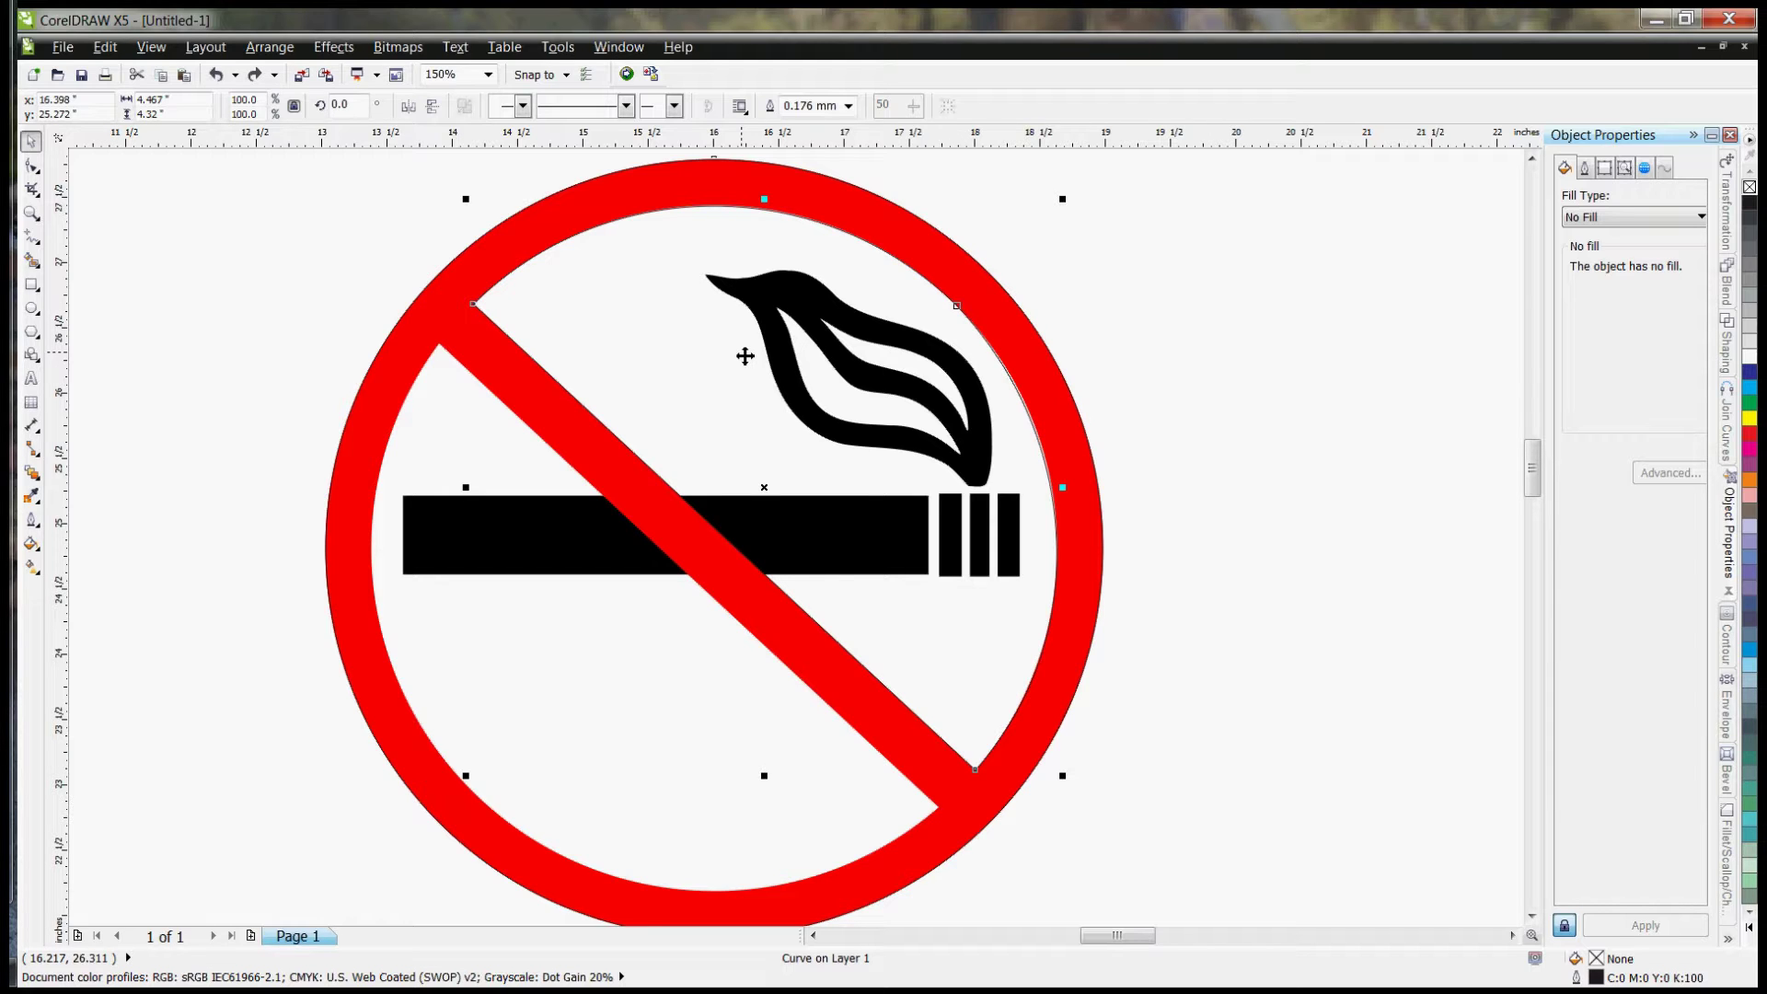
key("ctrl+d")
left_click_drag(804, 454, 1180, 481)
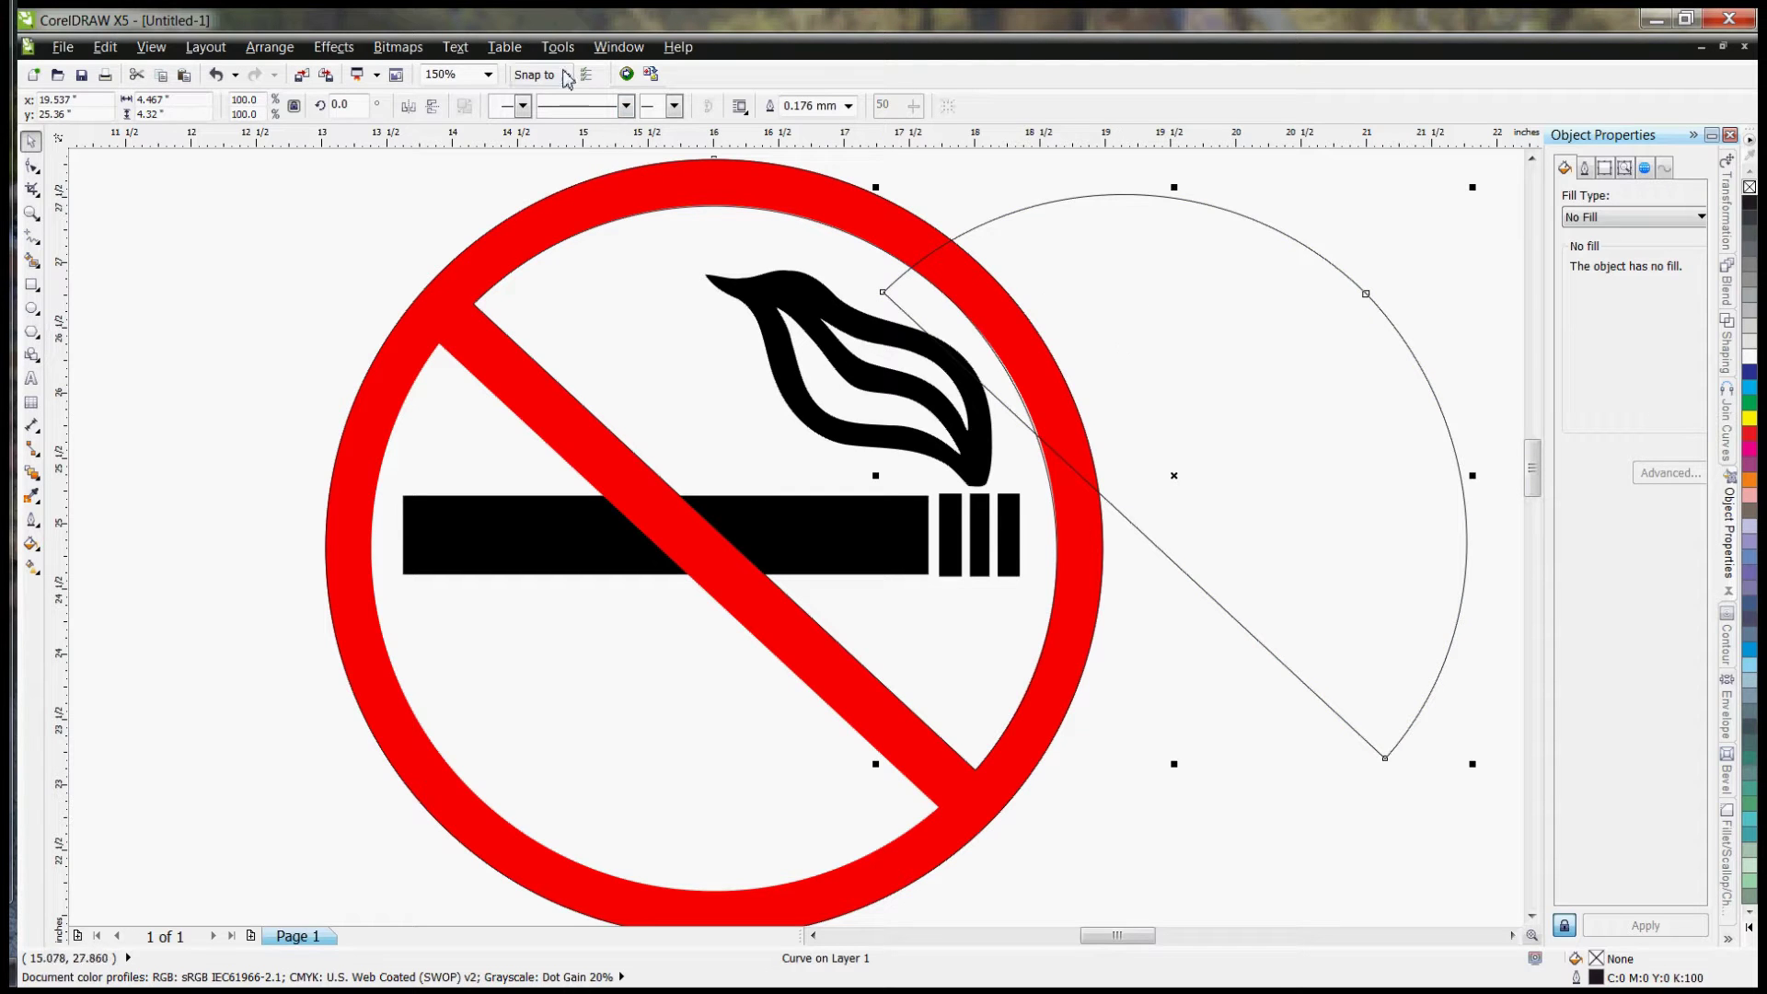
Step: Mirror the copied segment both horizontally and vertically about its centre at 100% scale, without making extra copies
left_click(619, 47)
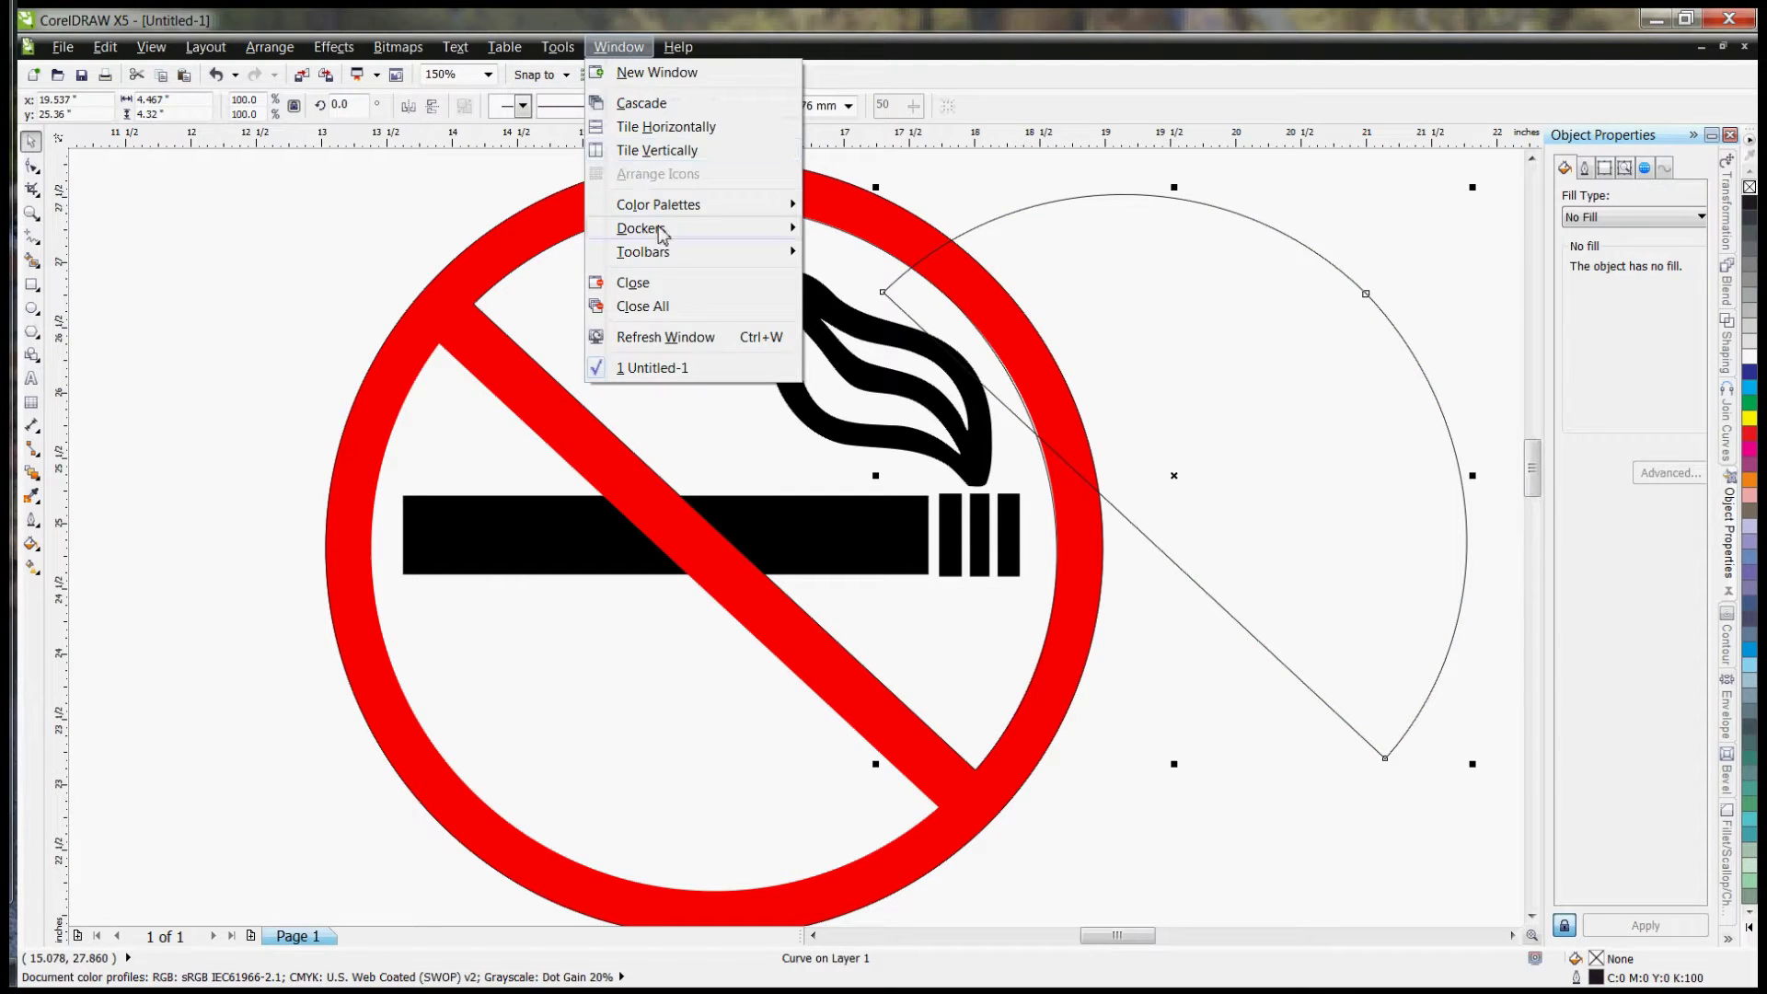
mouse_move(661, 234)
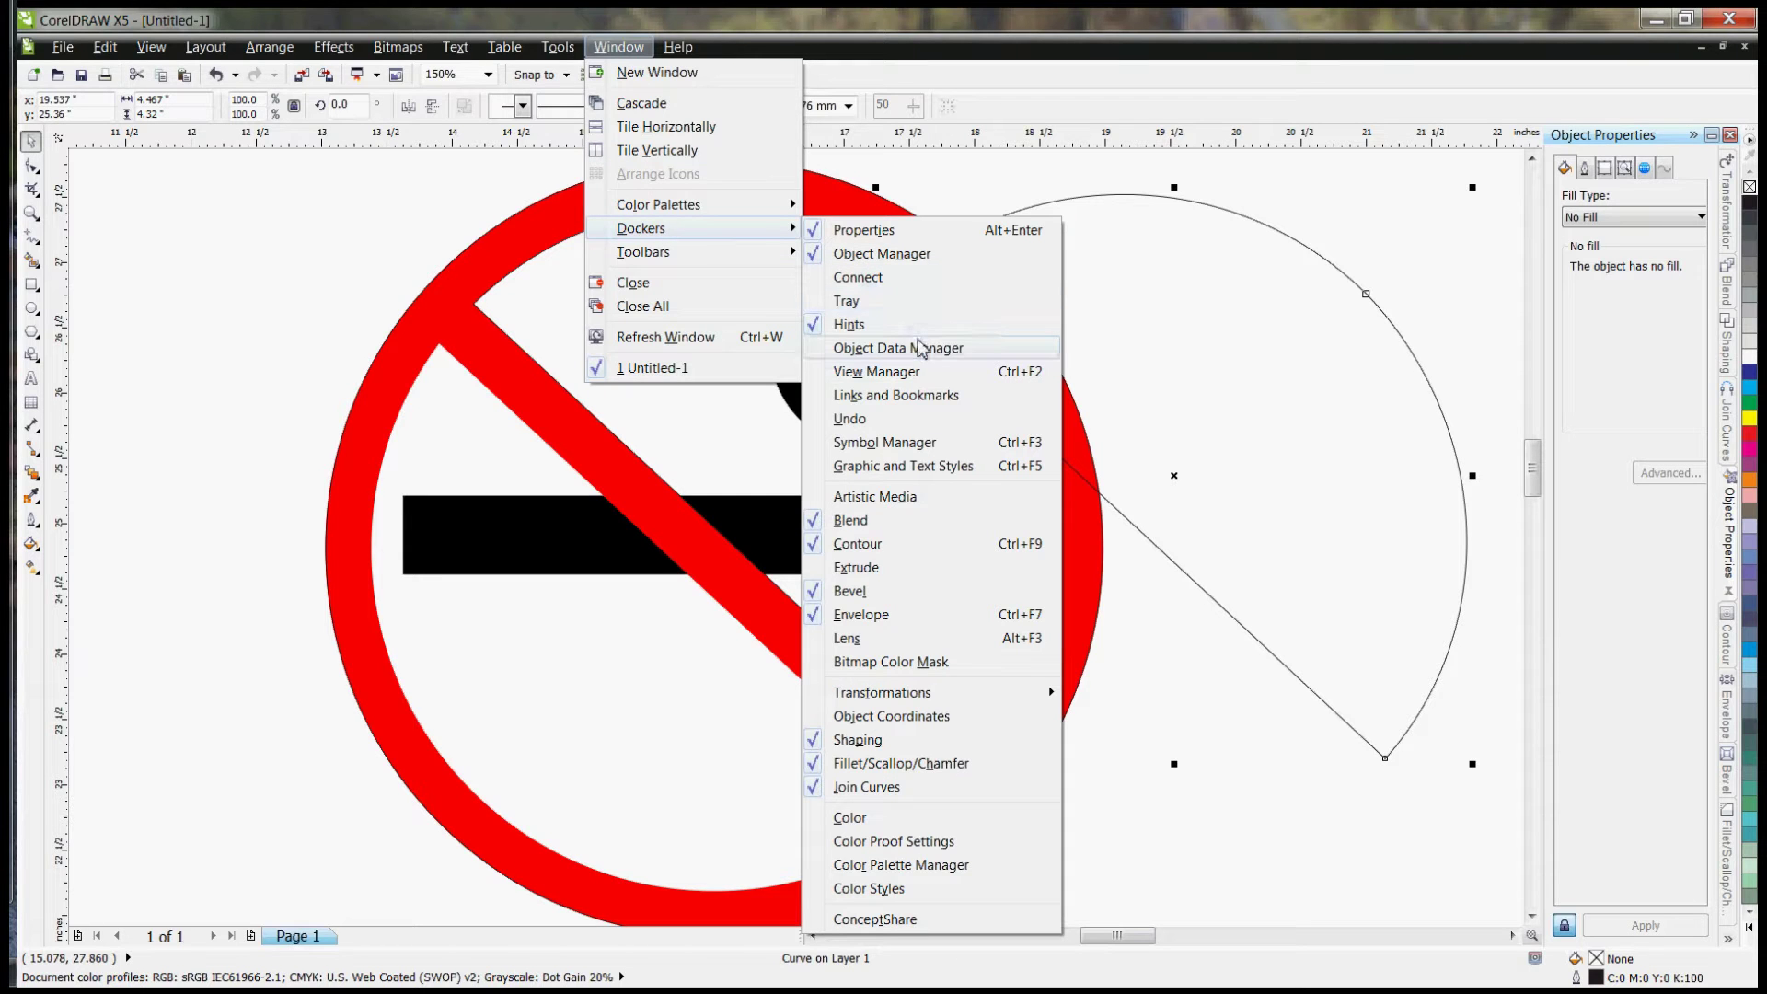
mouse_move(912, 694)
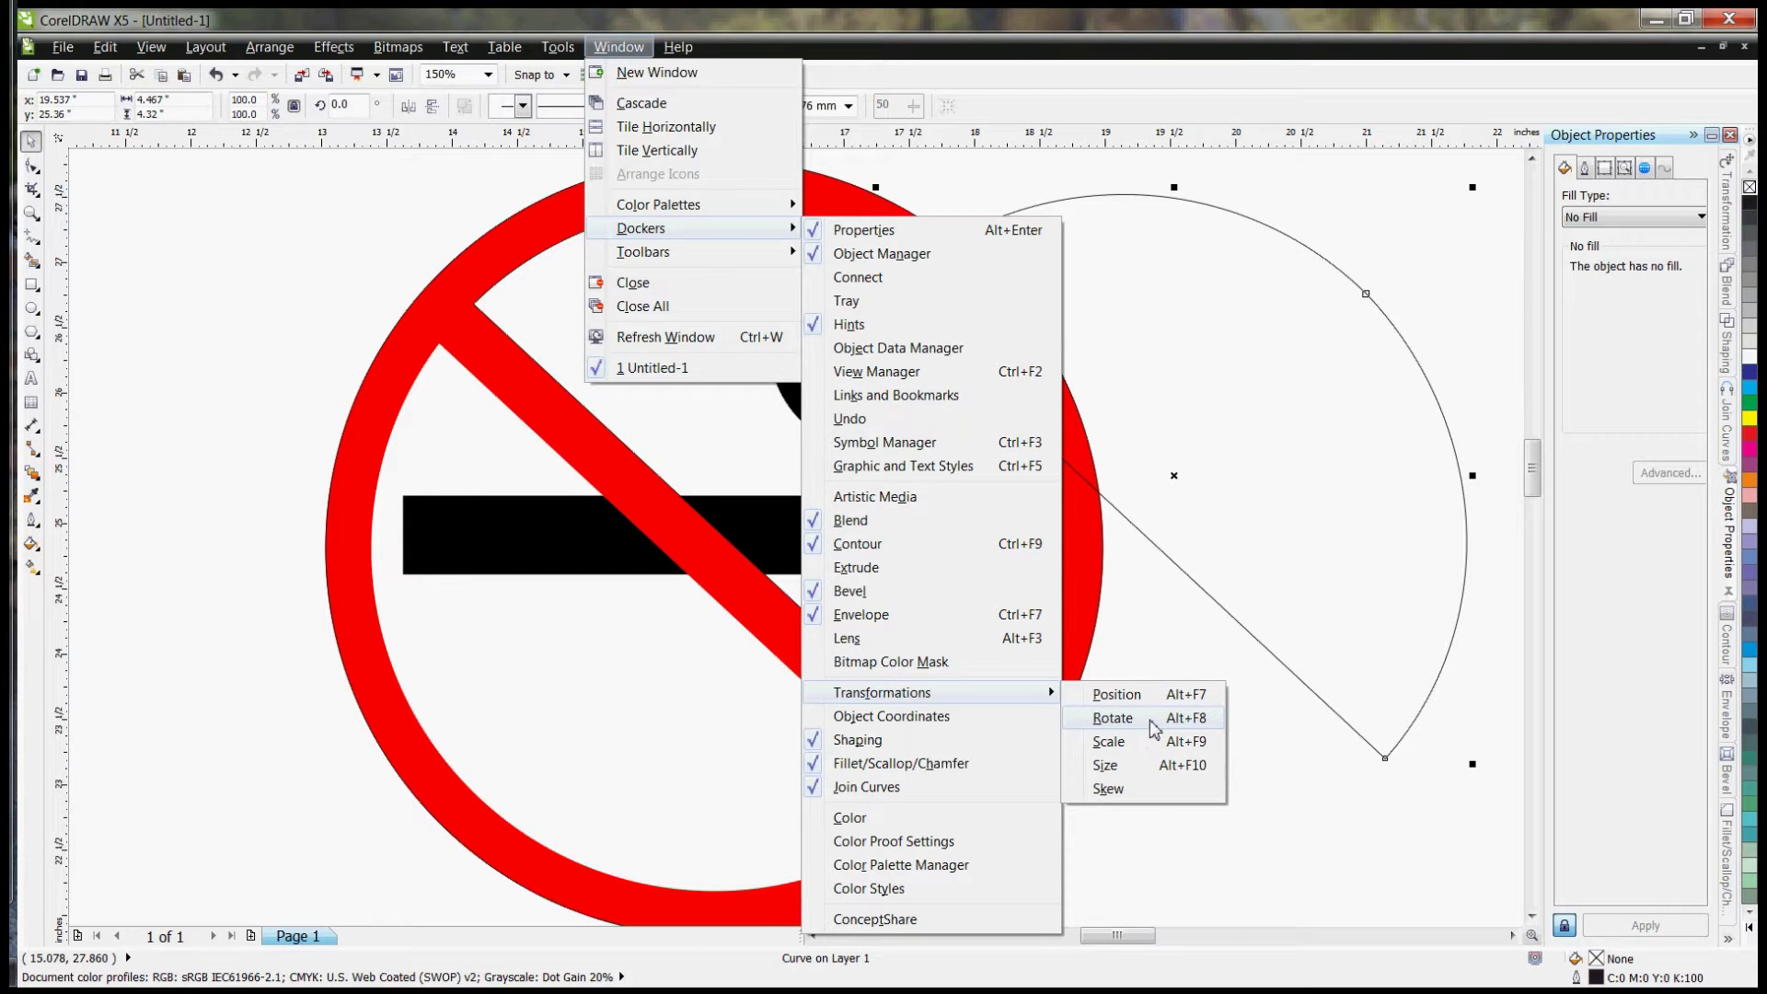
left_click(1112, 718)
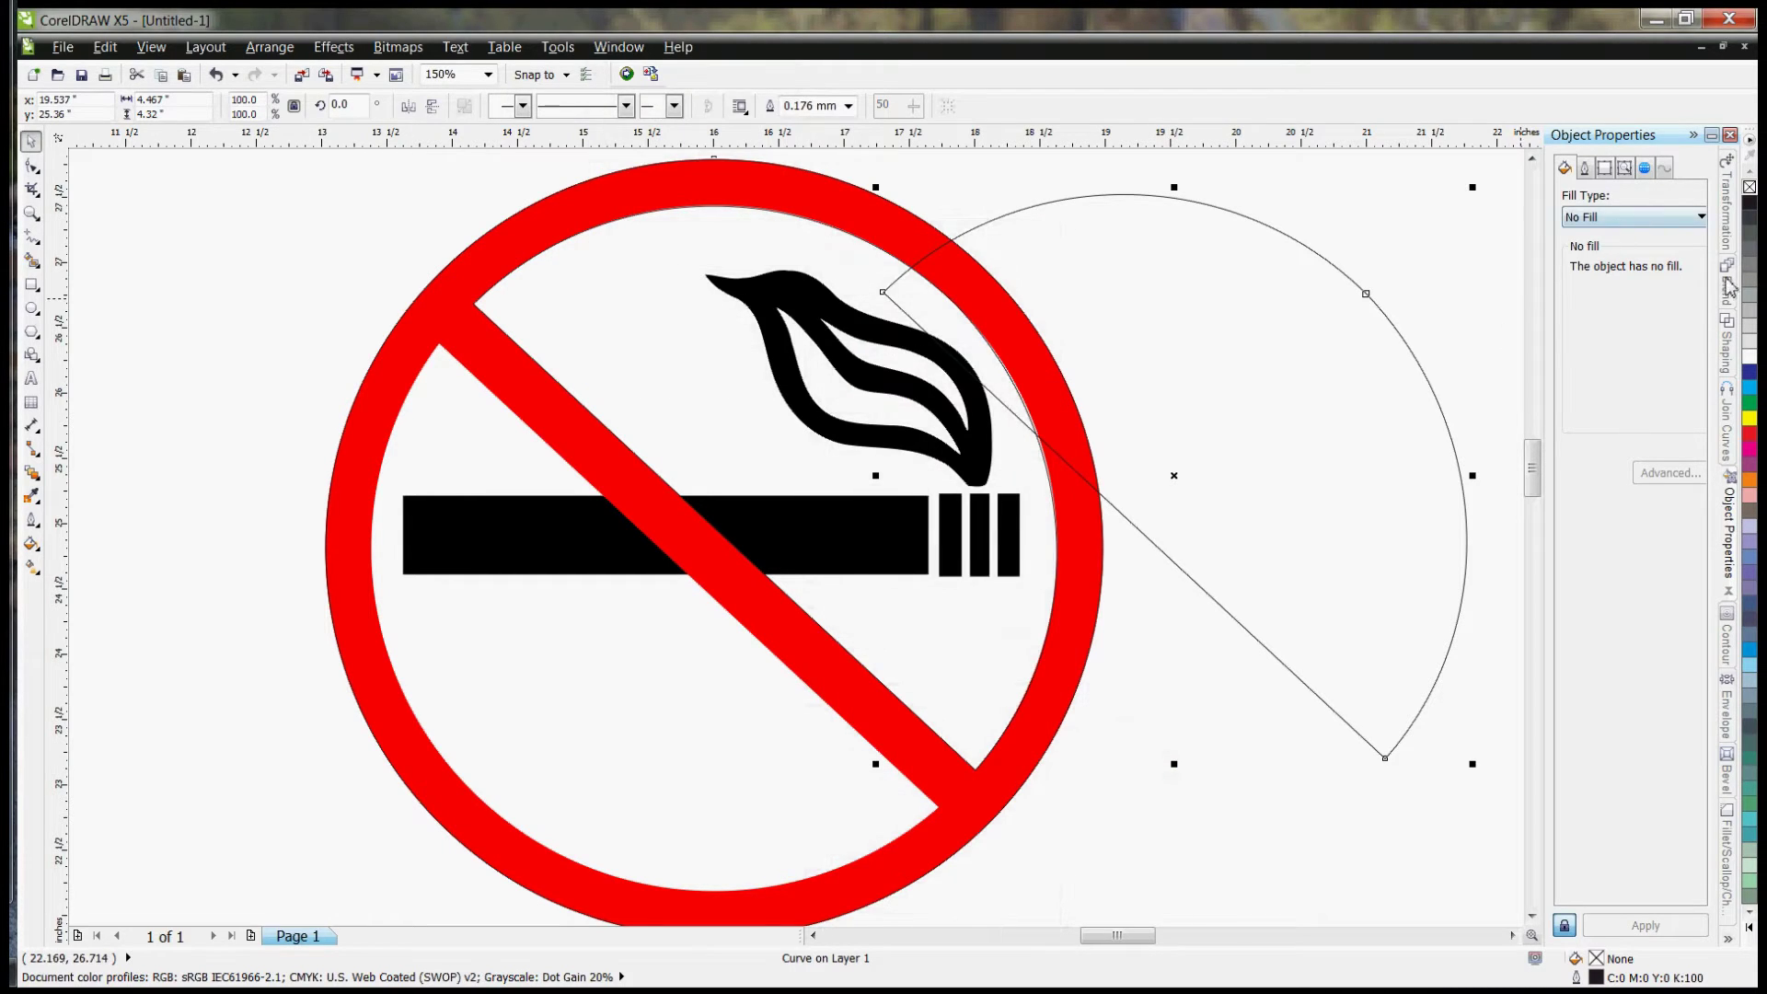
left_click(1735, 207)
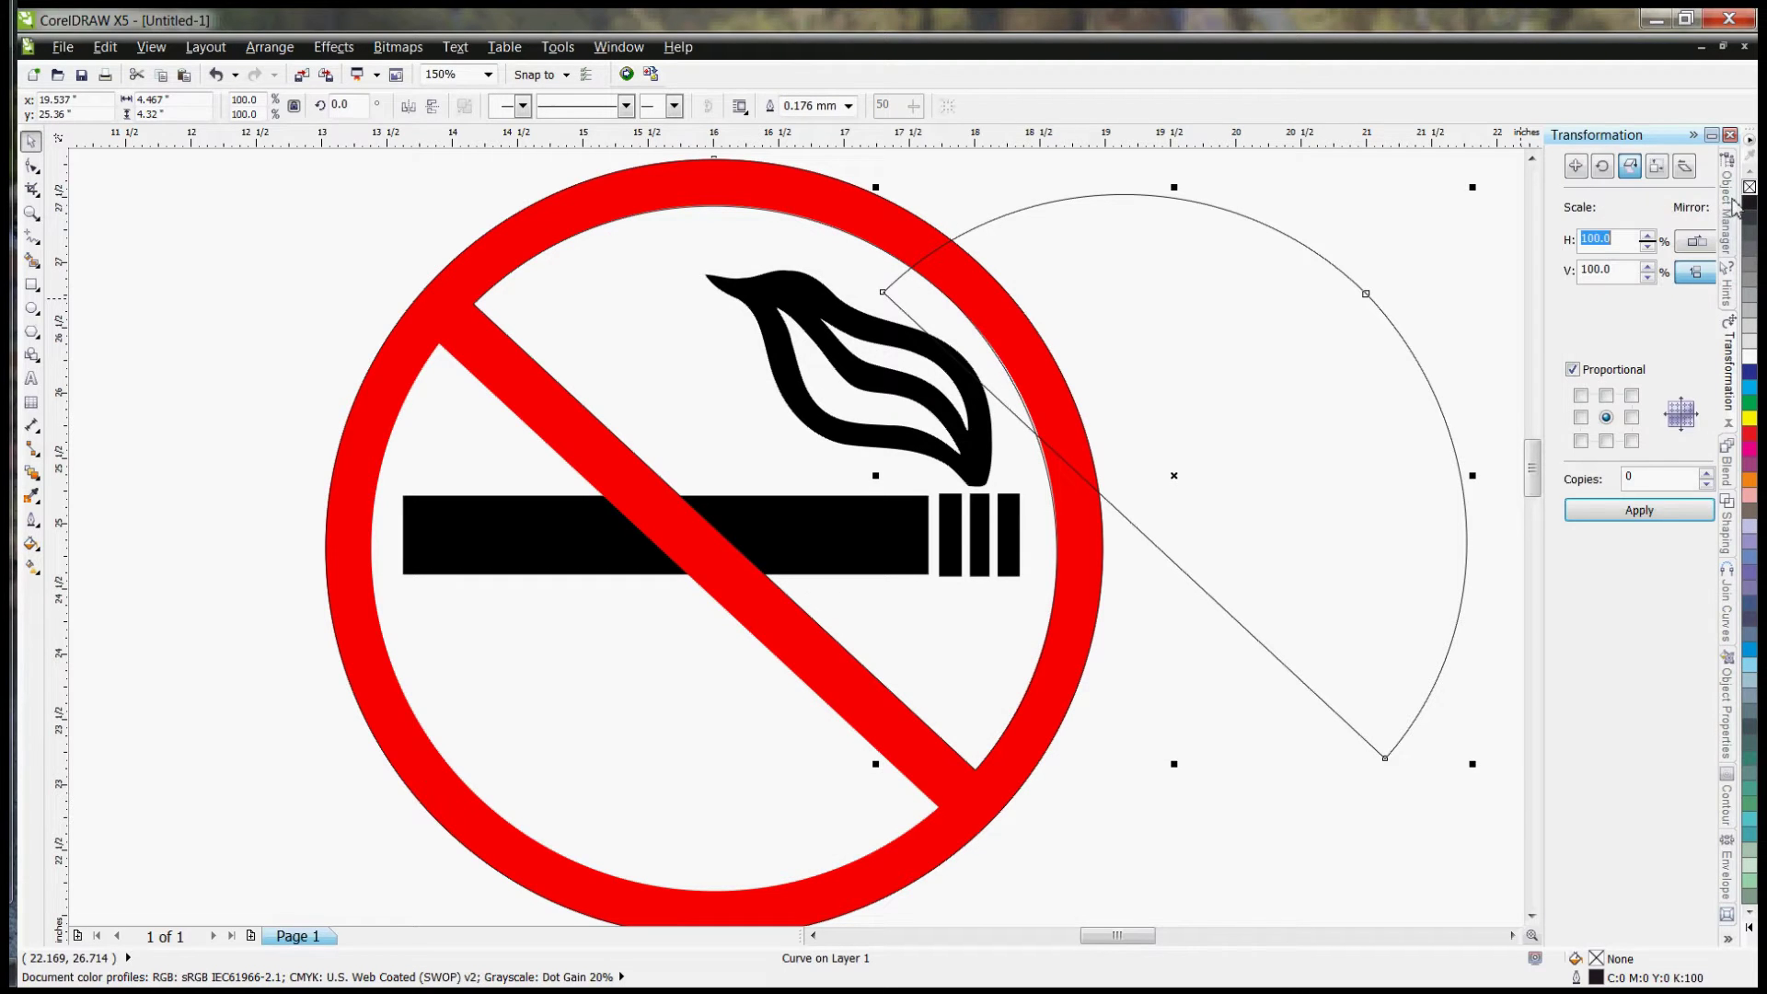
left_click(1694, 274)
left_click(1704, 246)
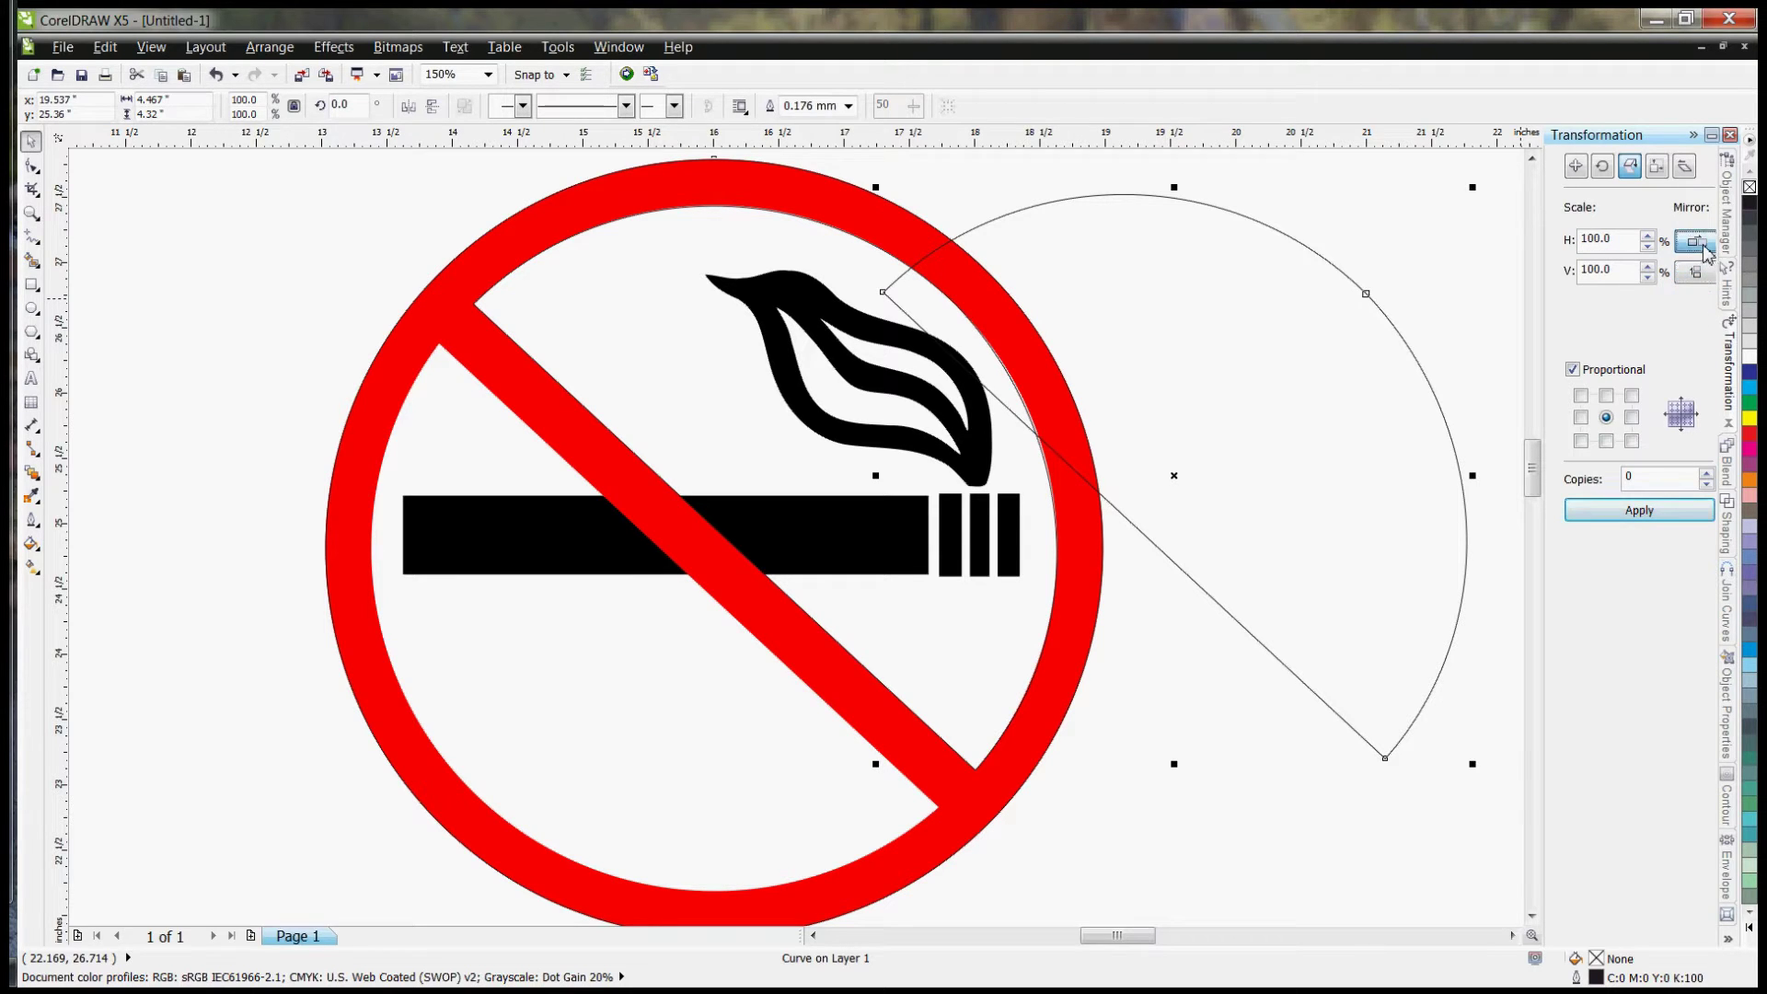
left_click(1703, 275)
left_click(1647, 521)
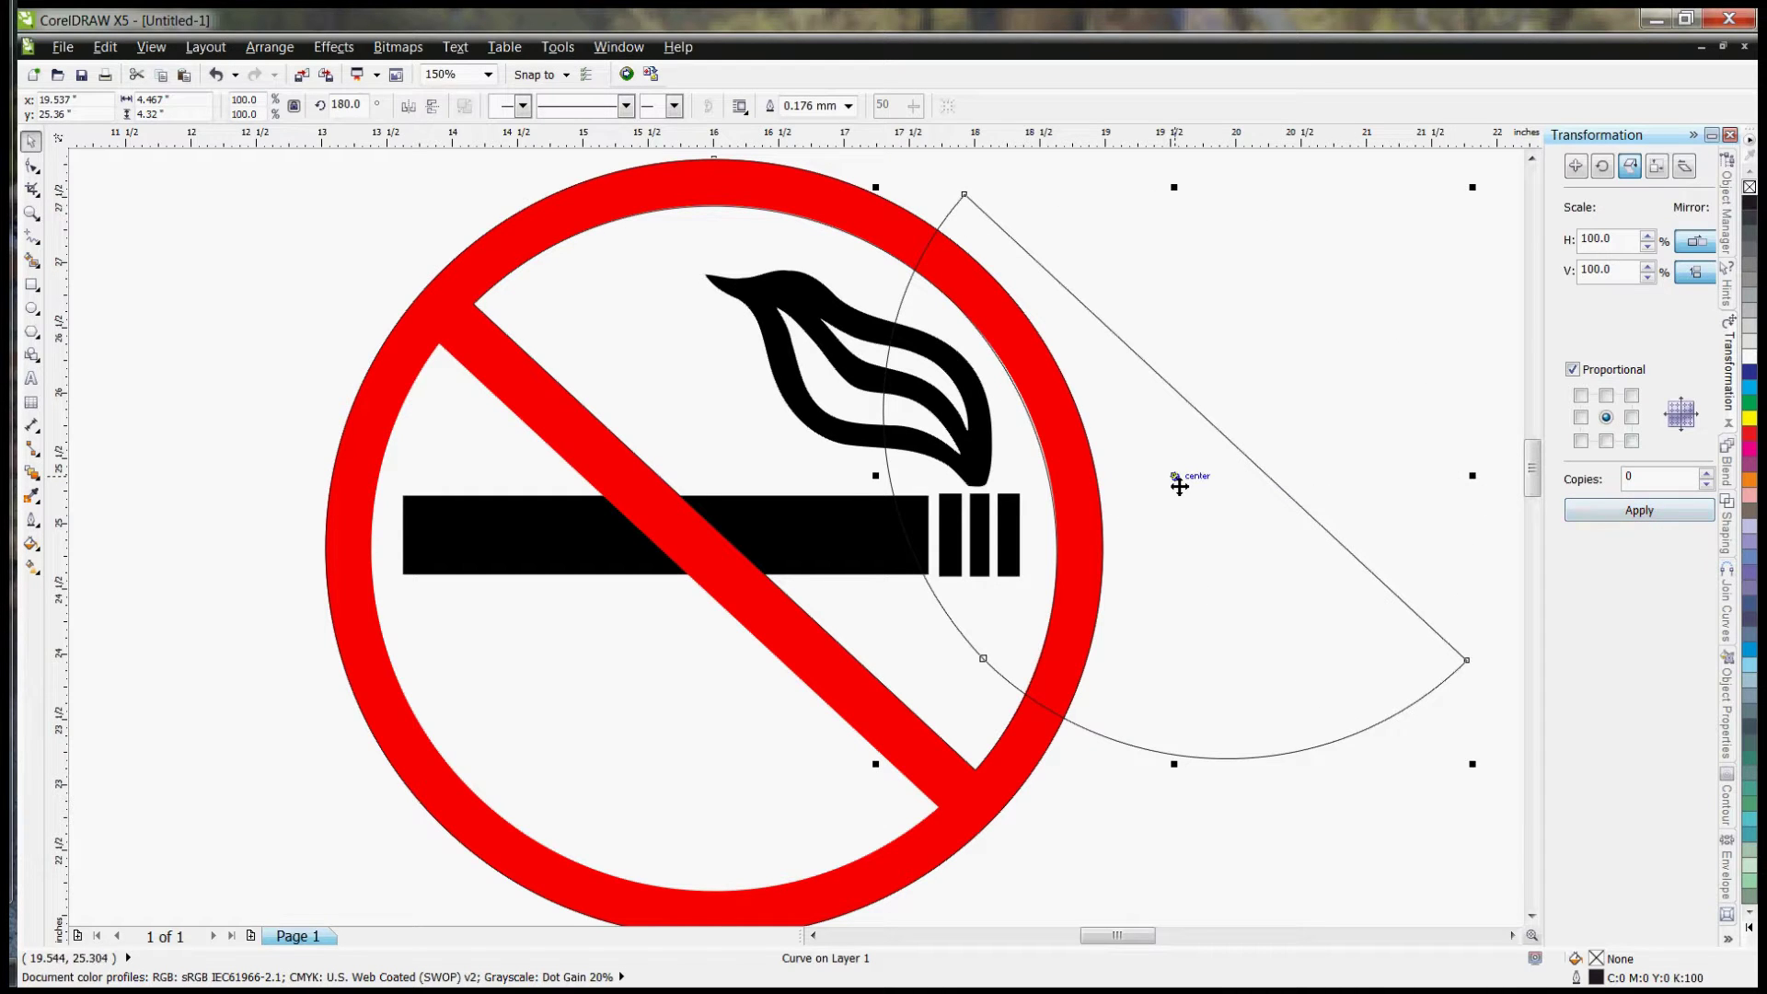
Step: Move the mirrored segment into the area below the slash, aligning its straight side with the slash's lower edge
left_click_drag(1180, 487, 651, 626)
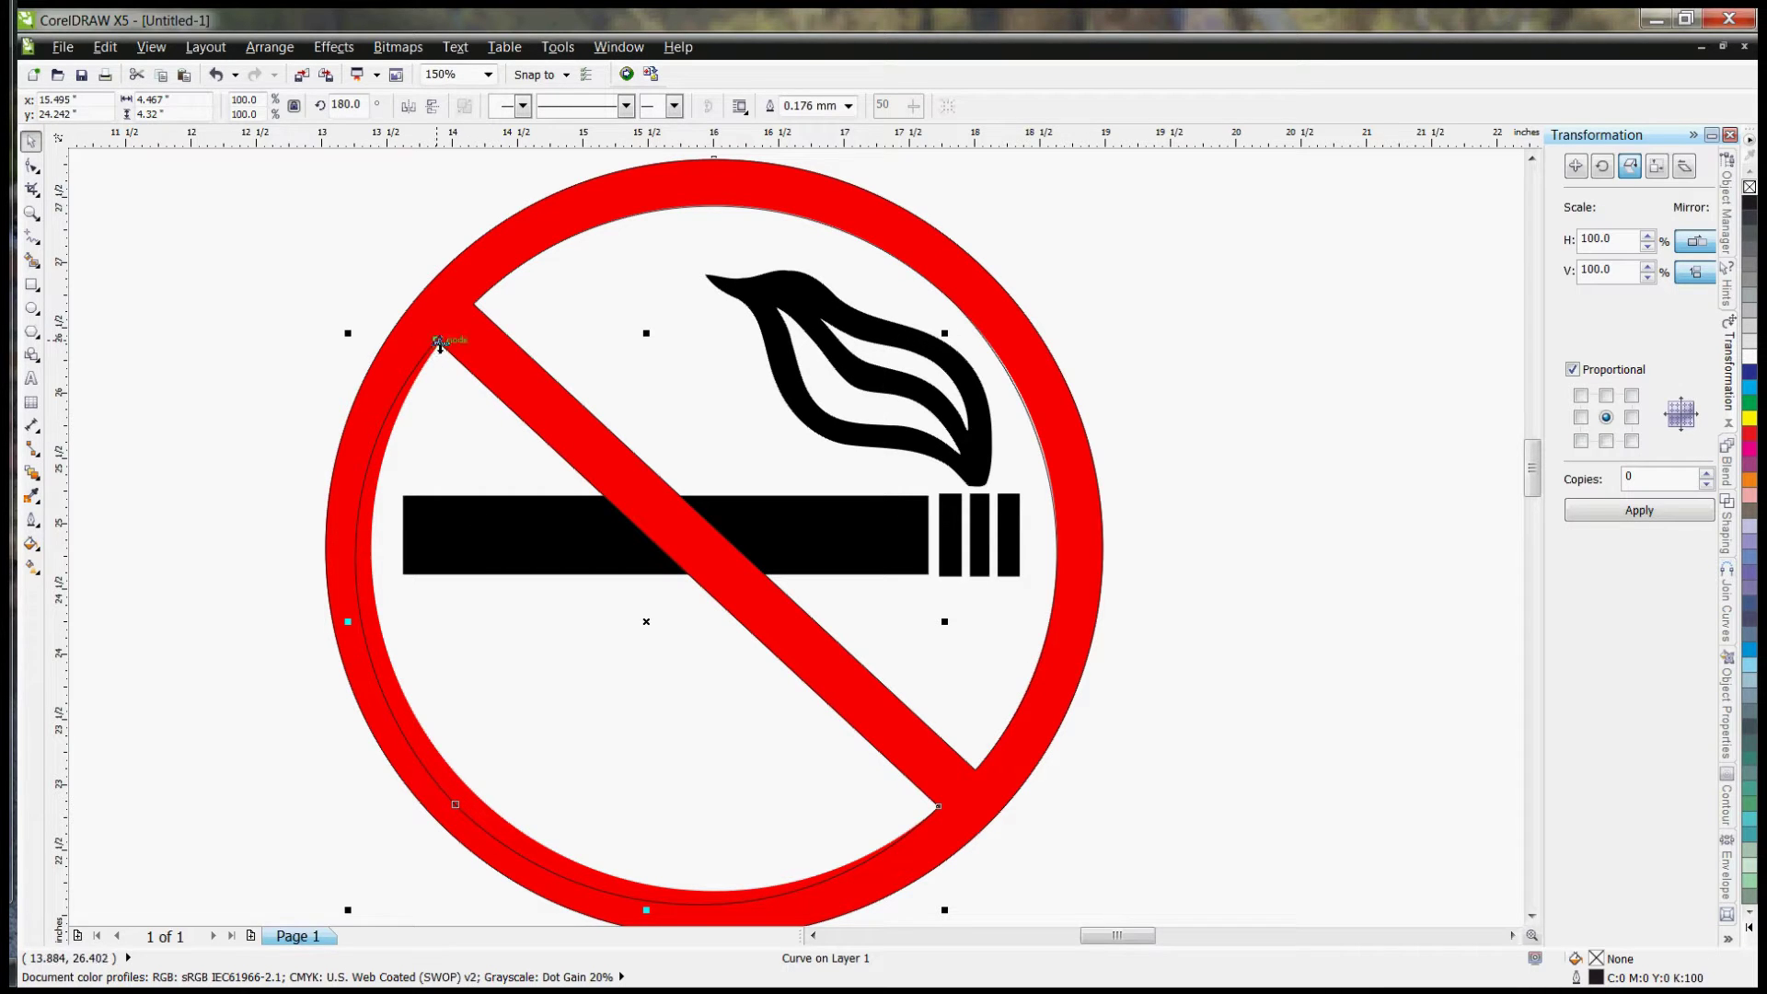
key("F10")
left_click(30, 141)
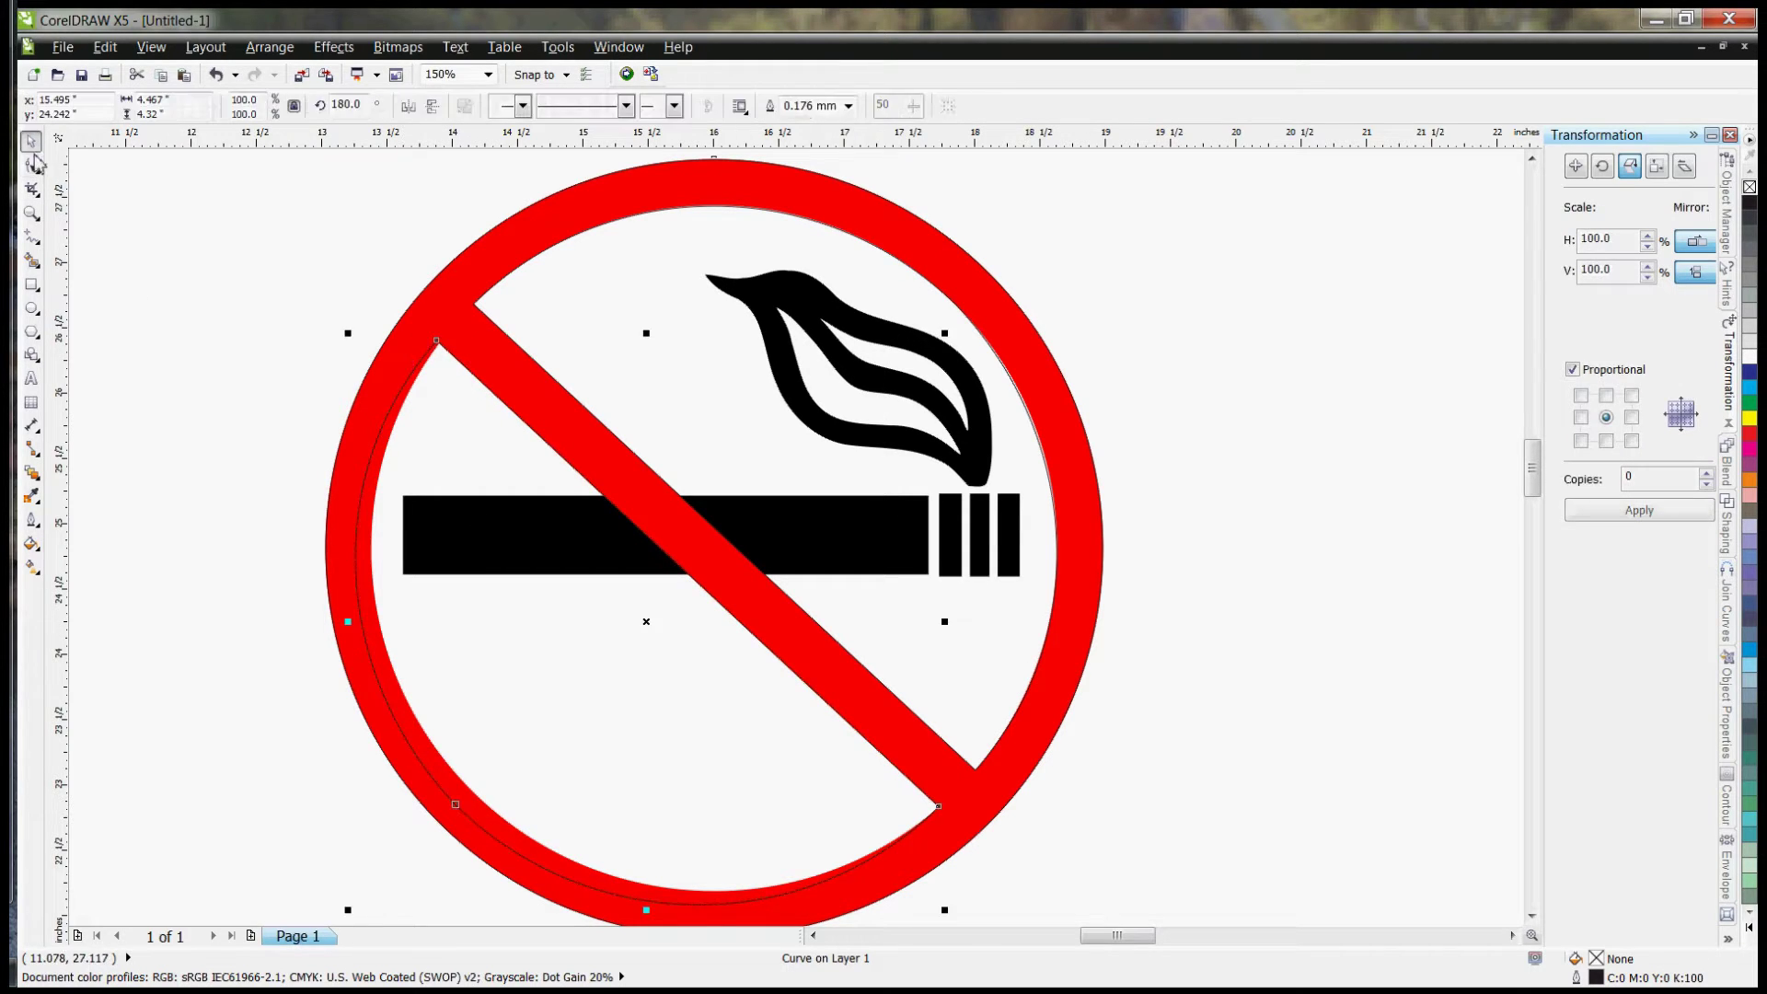
Step: Move the mirrored segment's middle node onto the ring's inner edge and adjust the lower curve's handles to follow that edge
left_click(31, 166)
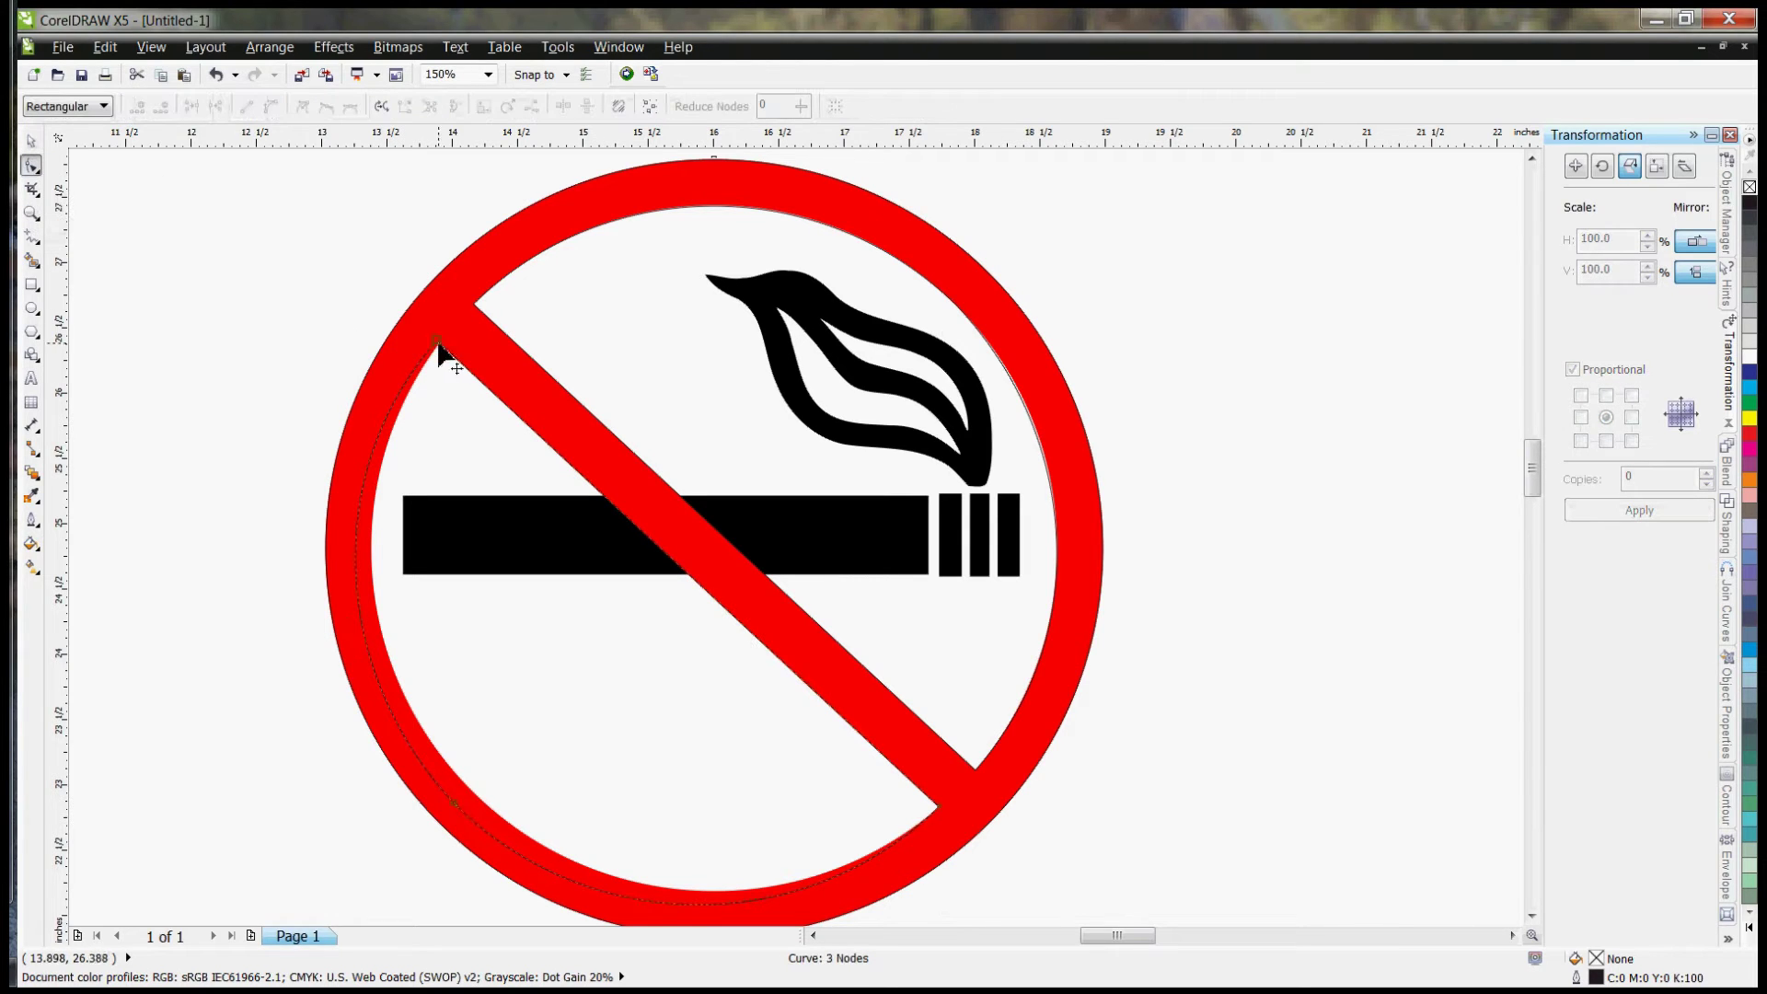
scroll(433, 355, "up", 2)
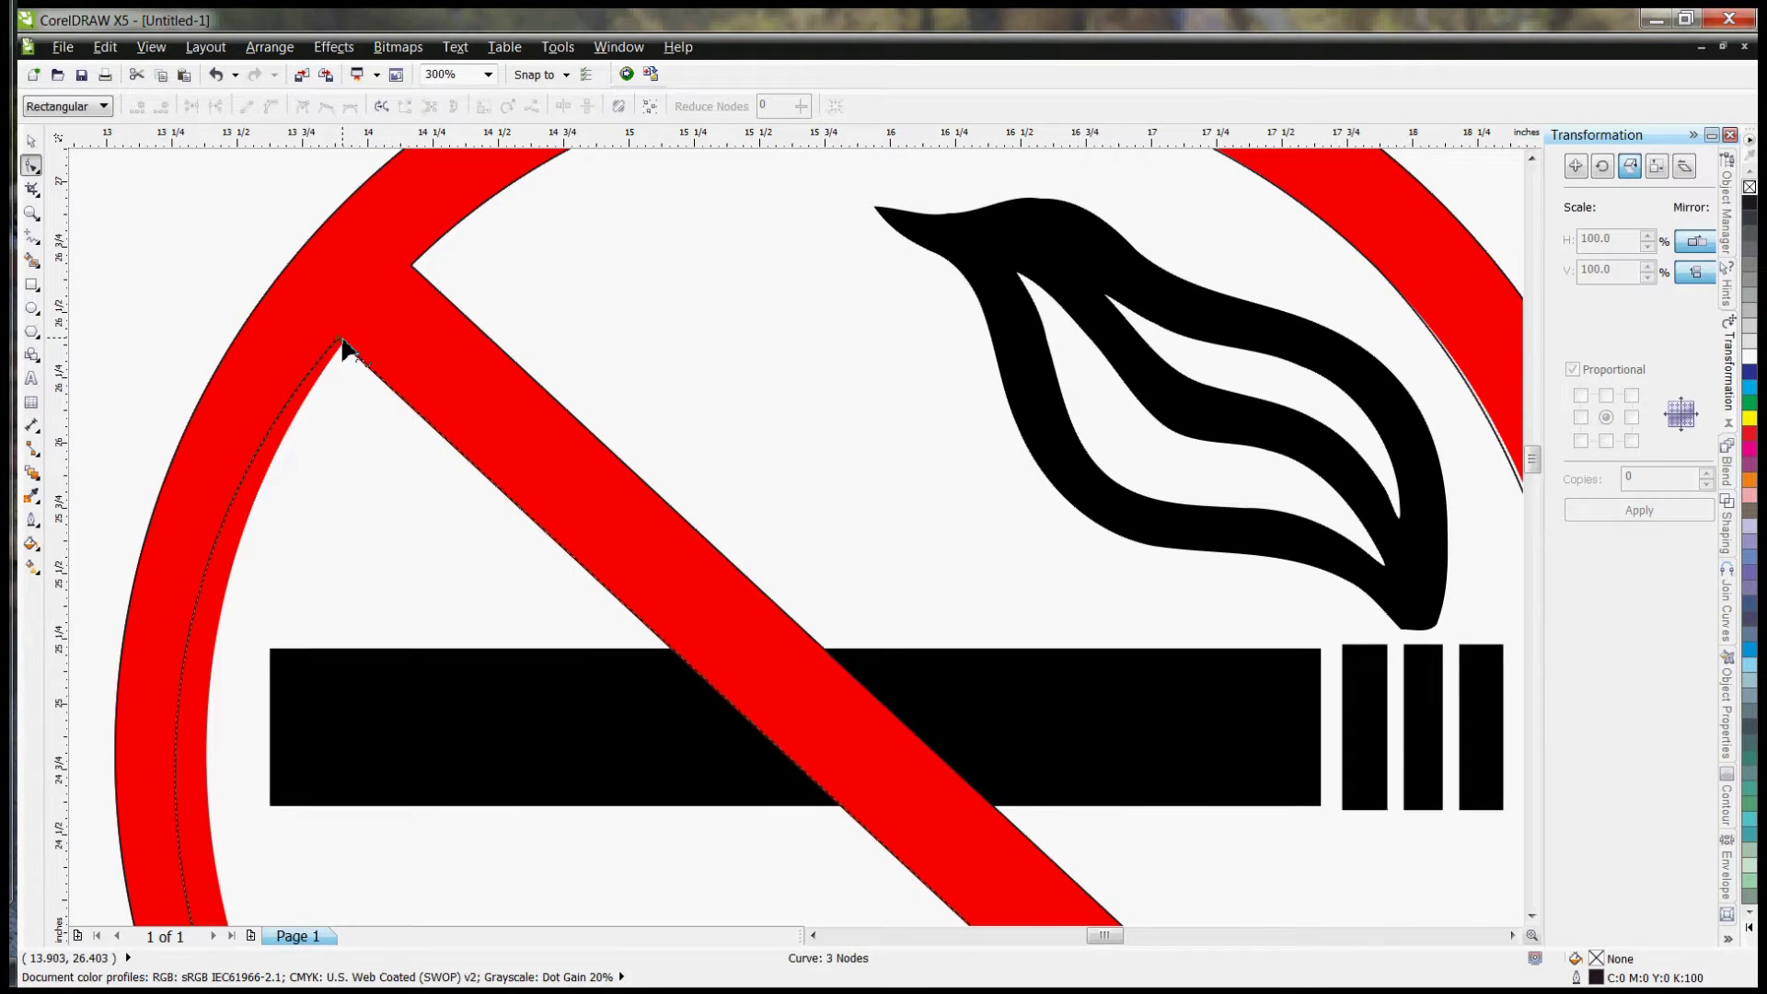
left_click(339, 343)
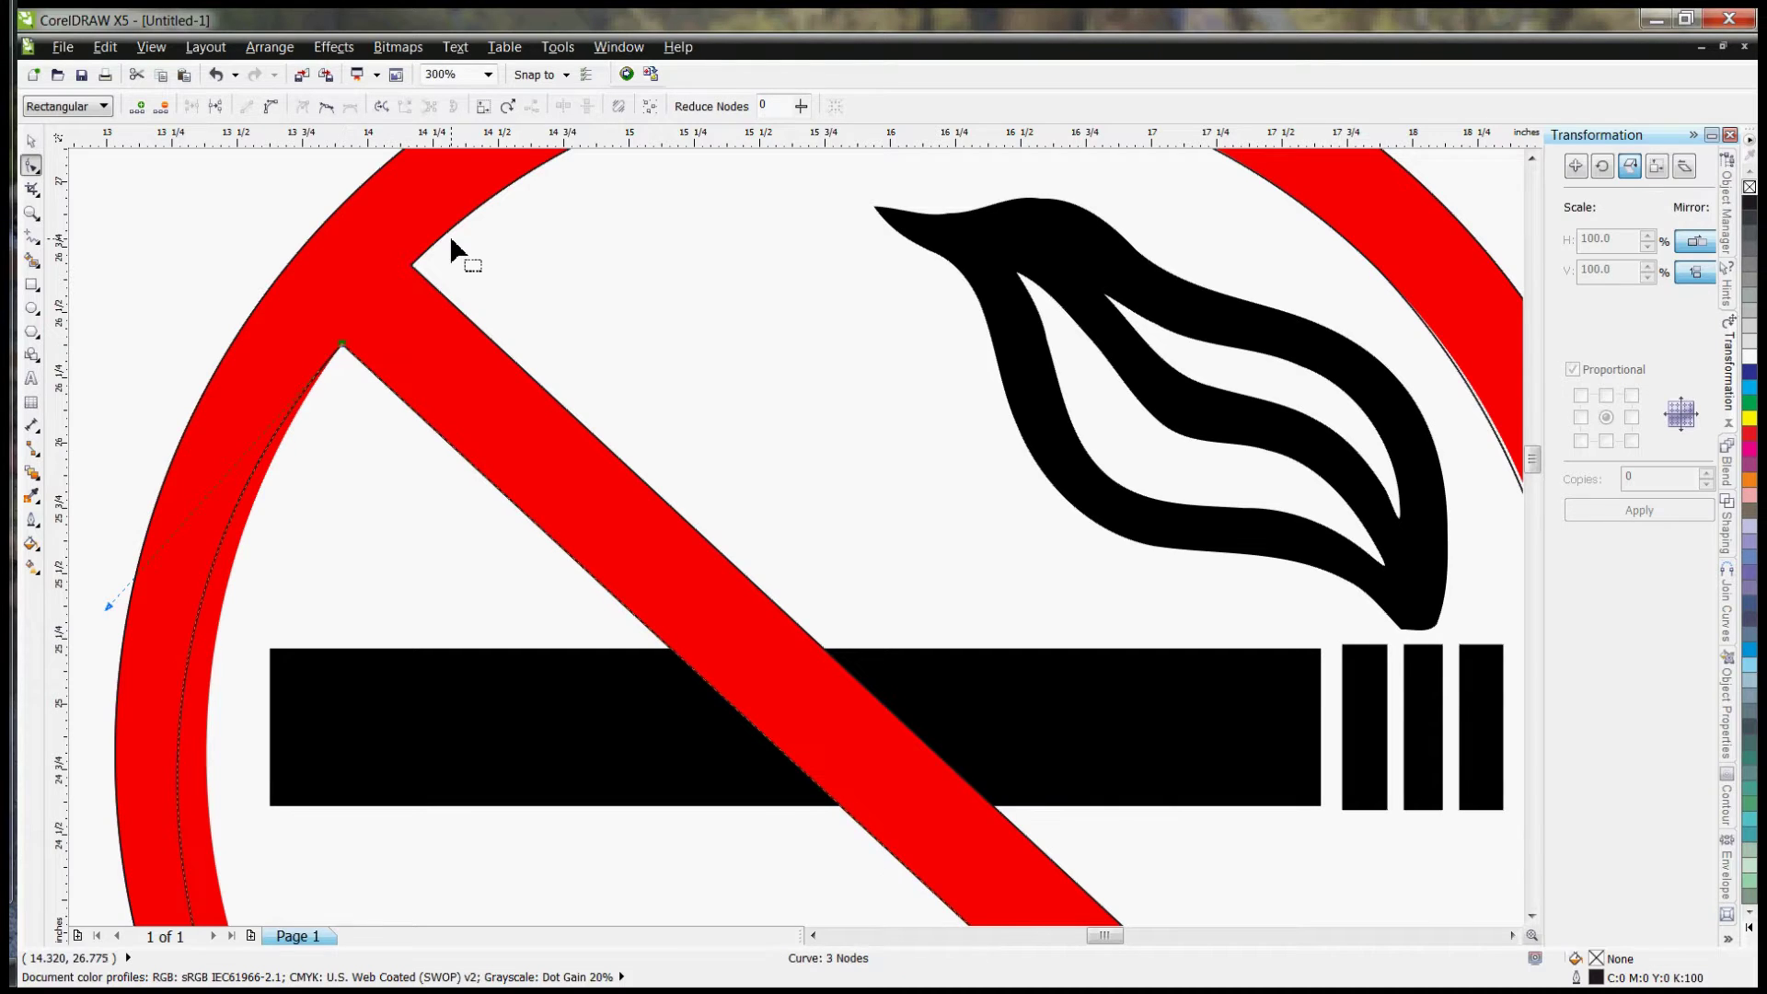
scroll(449, 234, "down", 2)
scroll(411, 506, "up", 2)
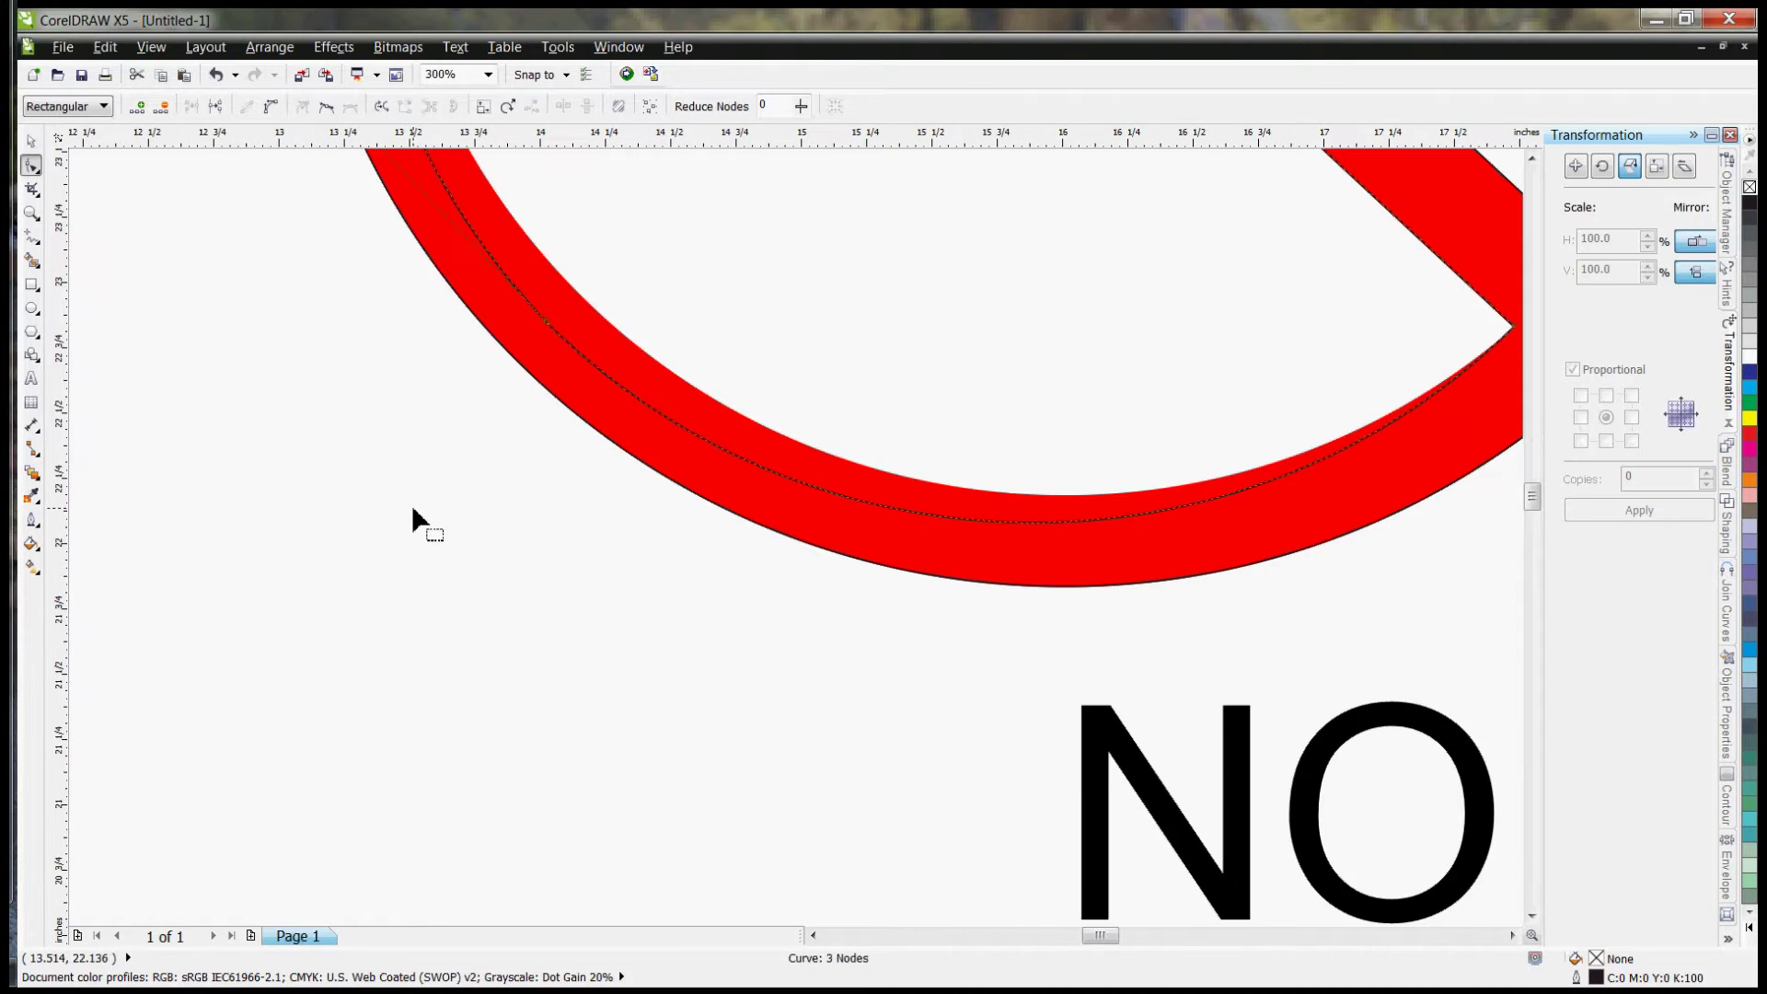
scroll(412, 516, "down", 2)
scroll(406, 497, "up", 1)
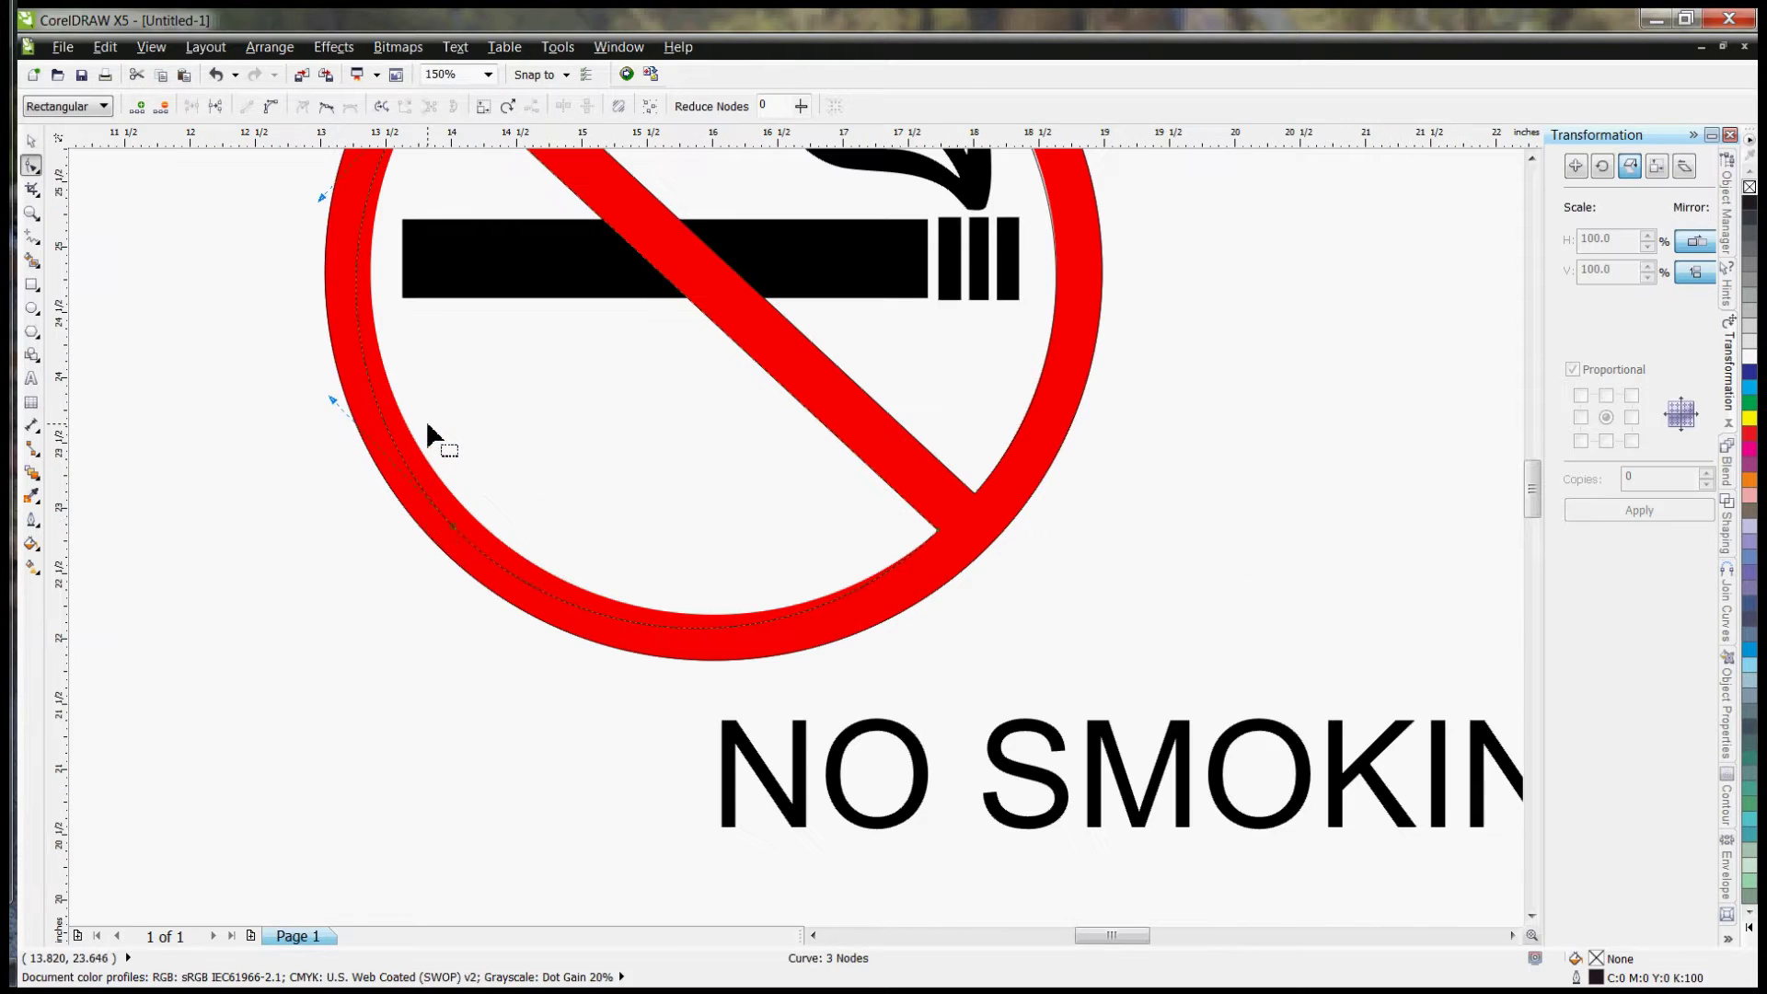
left_click(468, 519)
left_click_drag(608, 655, 608, 645)
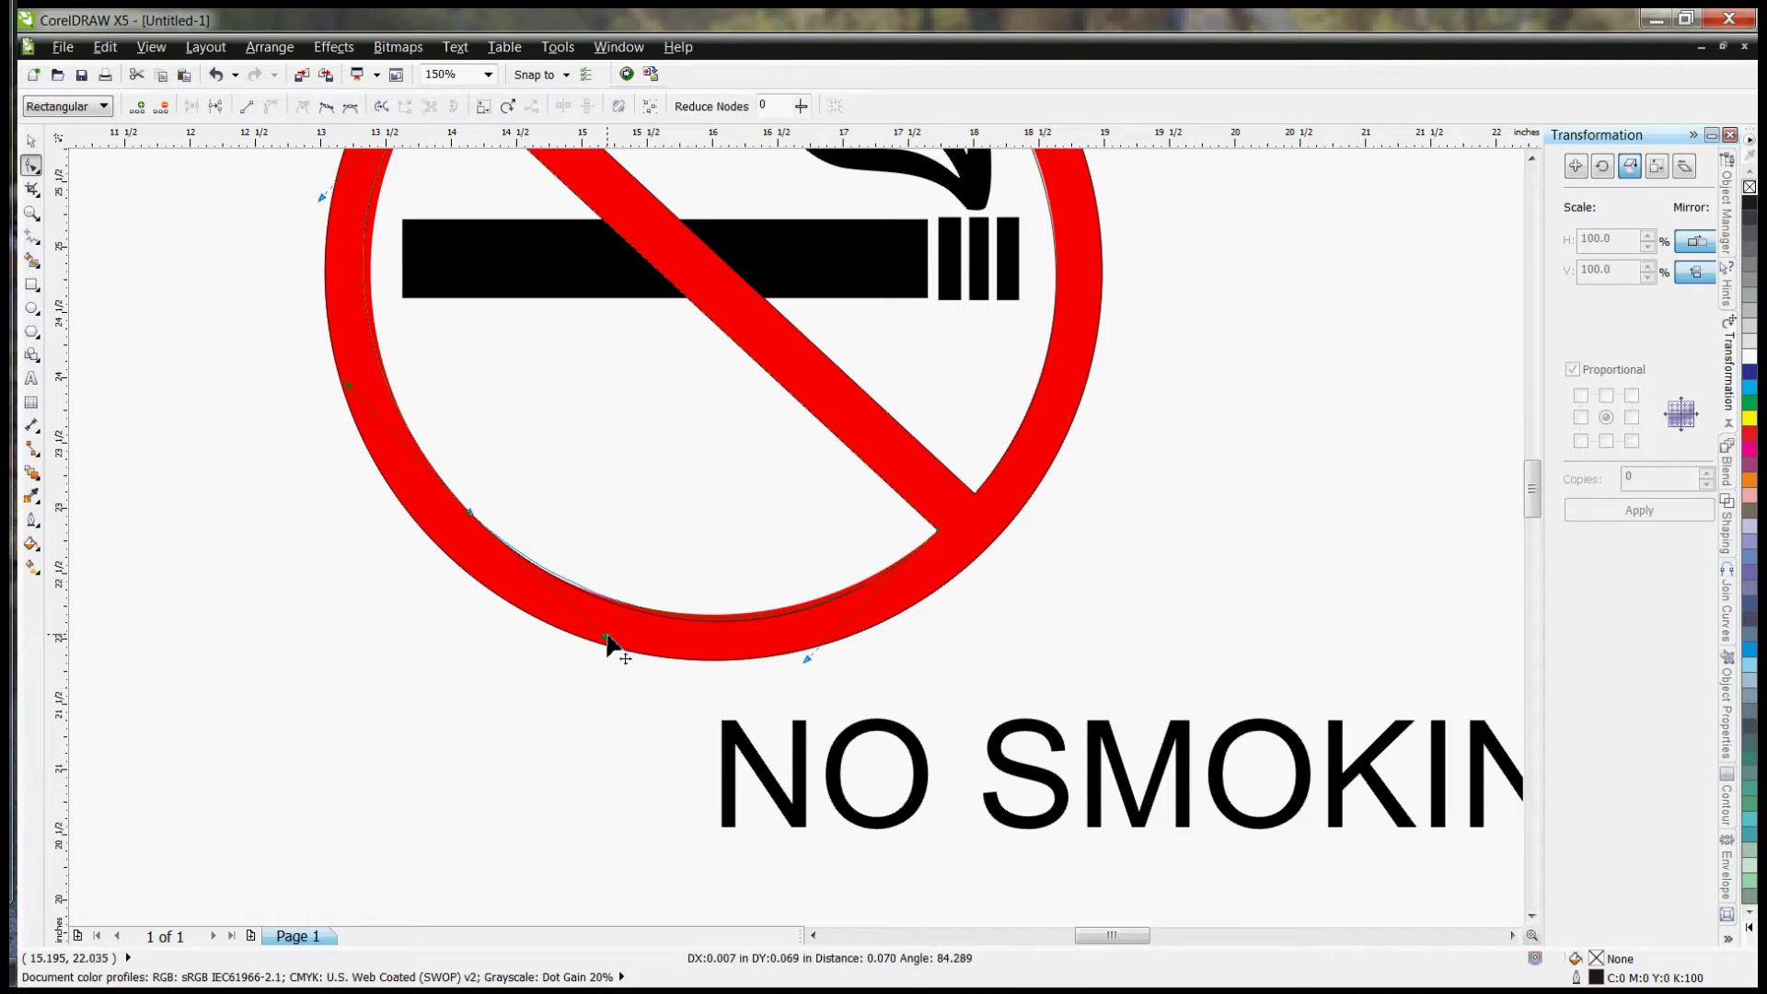
left_click_drag(806, 658, 800, 657)
left_click_drag(604, 645, 595, 643)
Step: Adjust the handles of the lower segment's left curve to follow the ring's inner edge
scroll(299, 598, "down", 2)
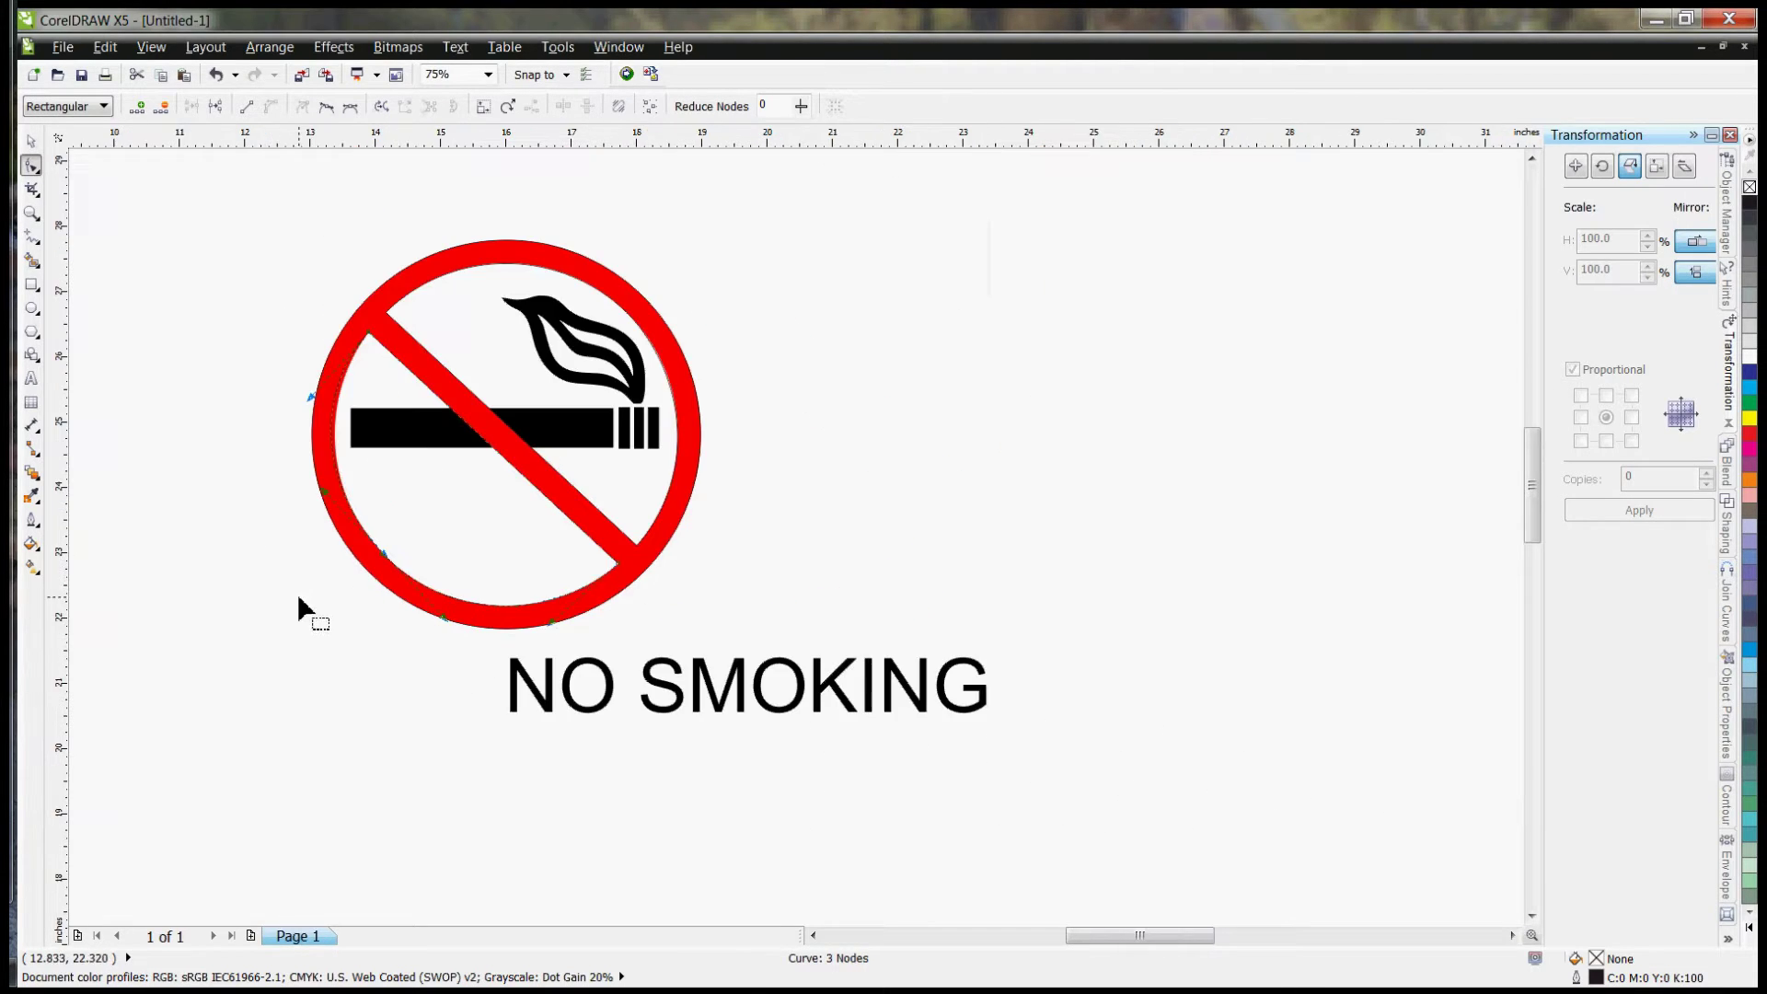
scroll(252, 395, "up", 2)
left_click_drag(368, 403, 383, 405)
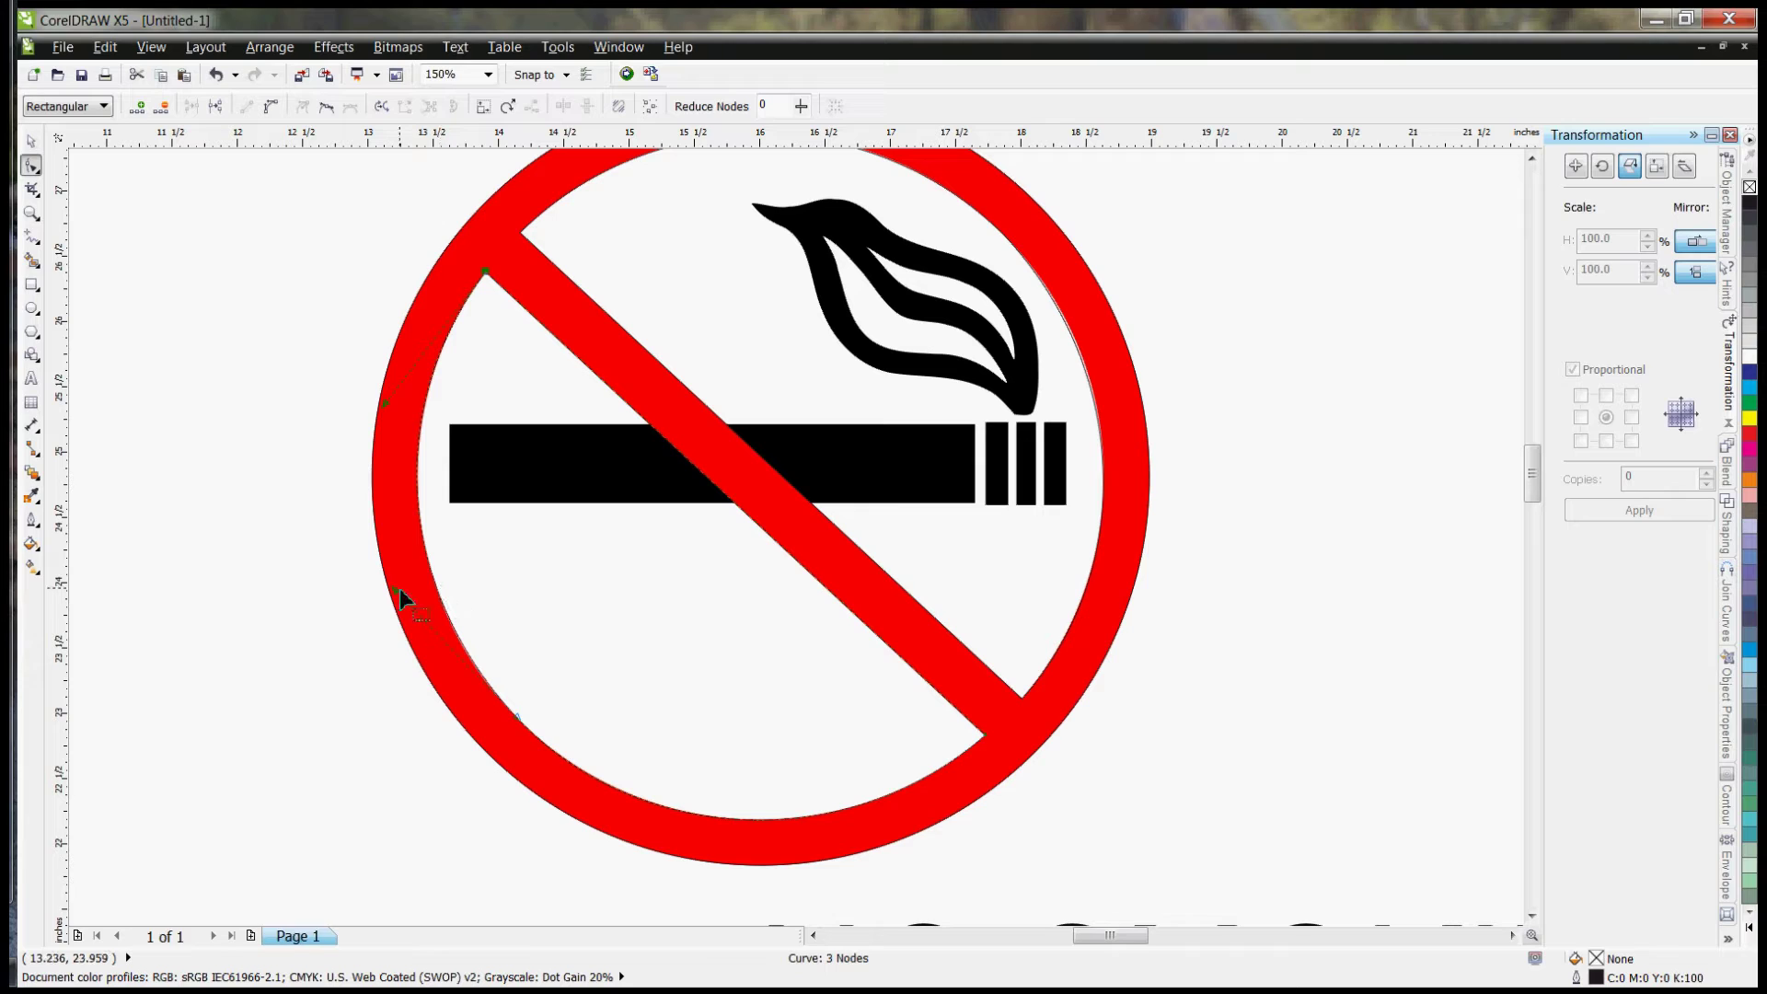
scroll(243, 554, "down", 2)
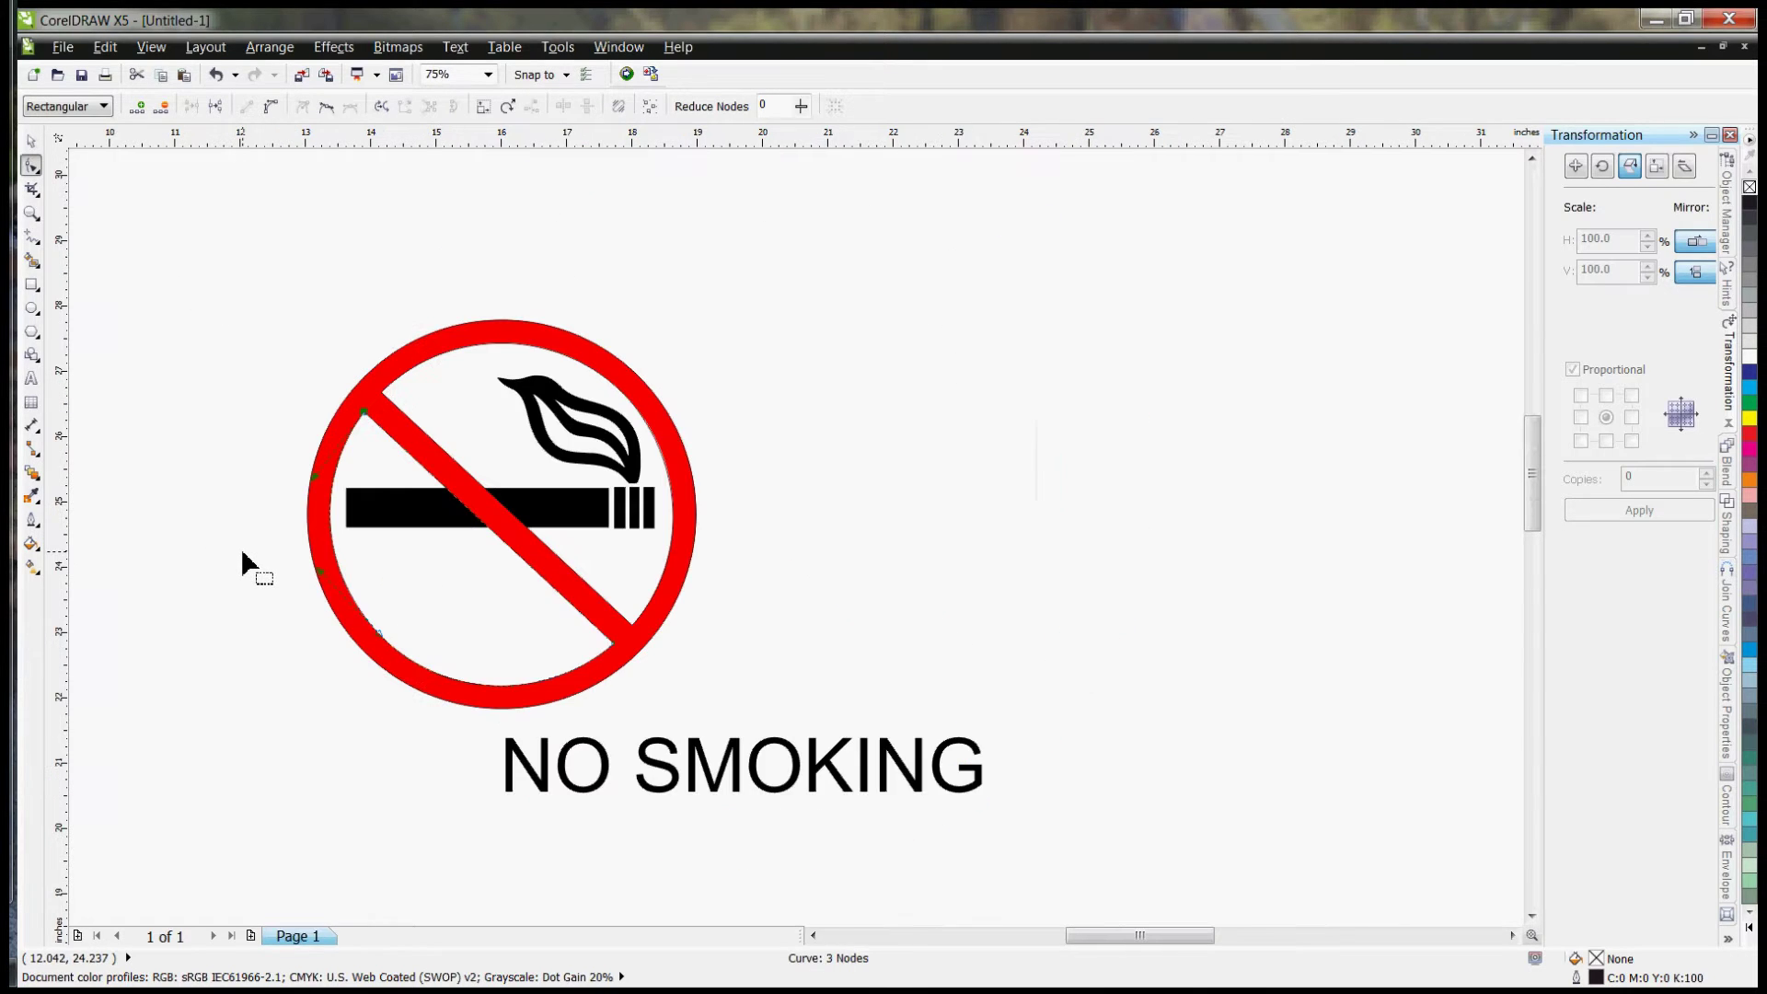
left_click(32, 145)
left_click_drag(222, 249, 701, 758)
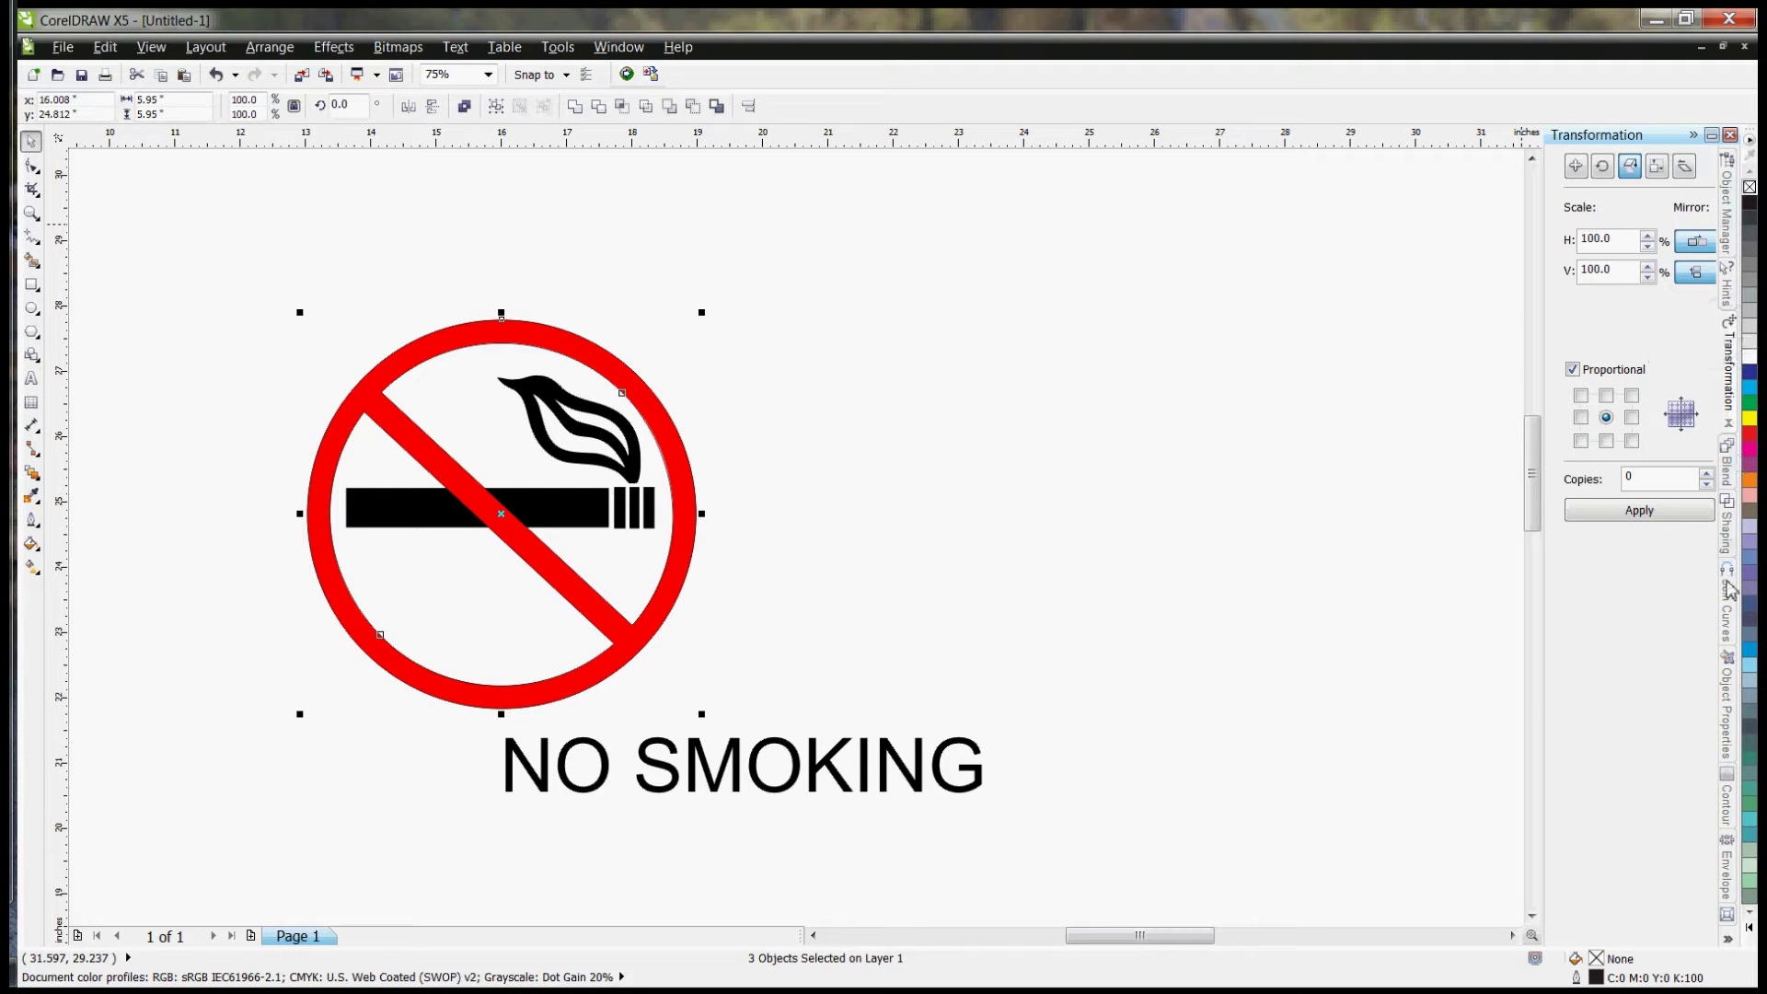
left_click(1730, 681)
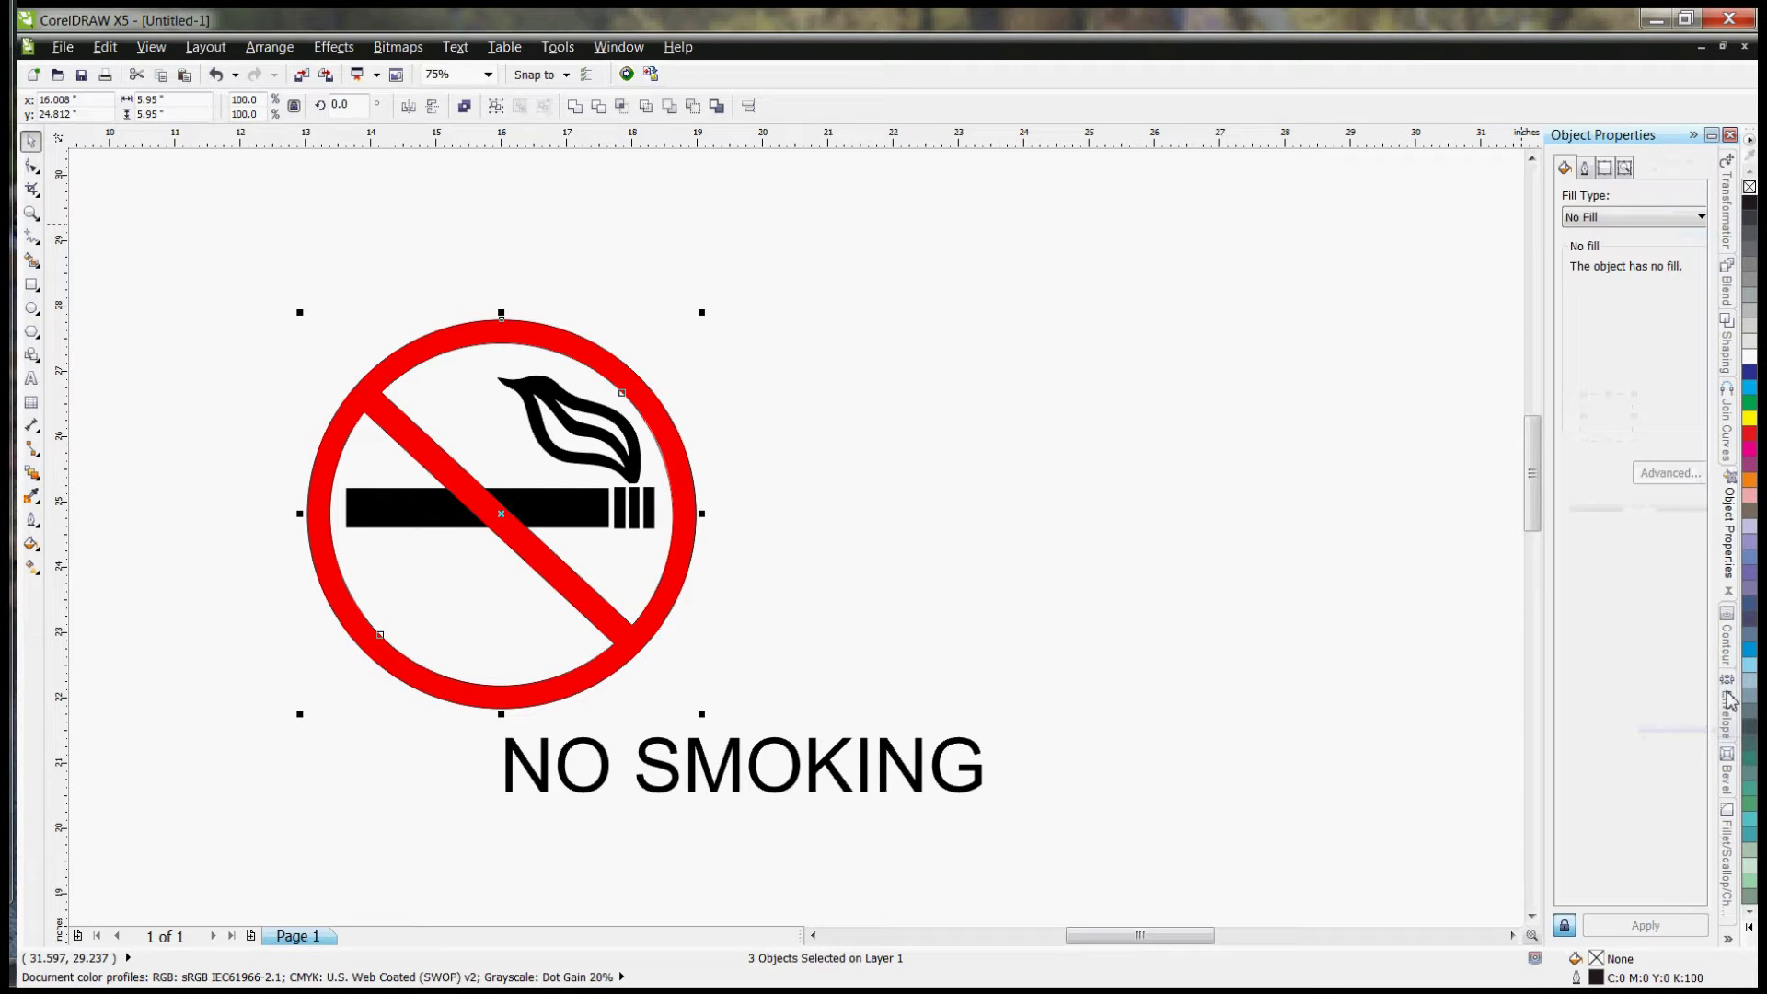
left_click(618, 47)
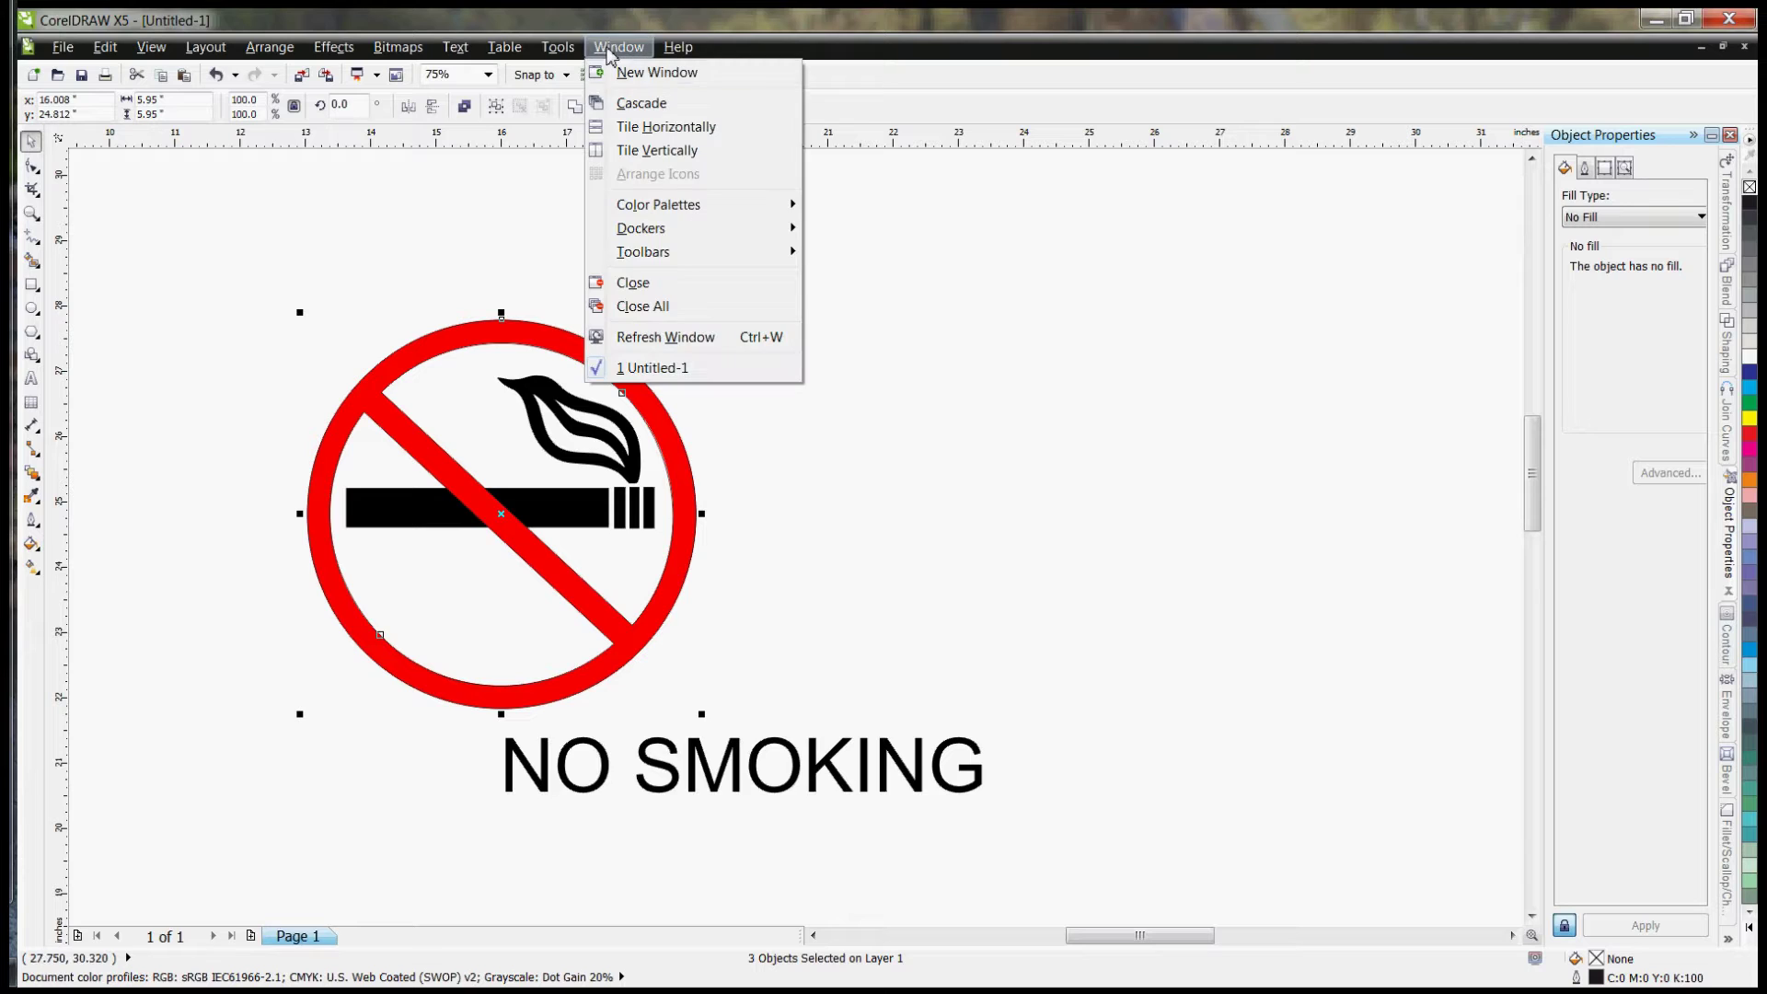
mouse_move(647, 230)
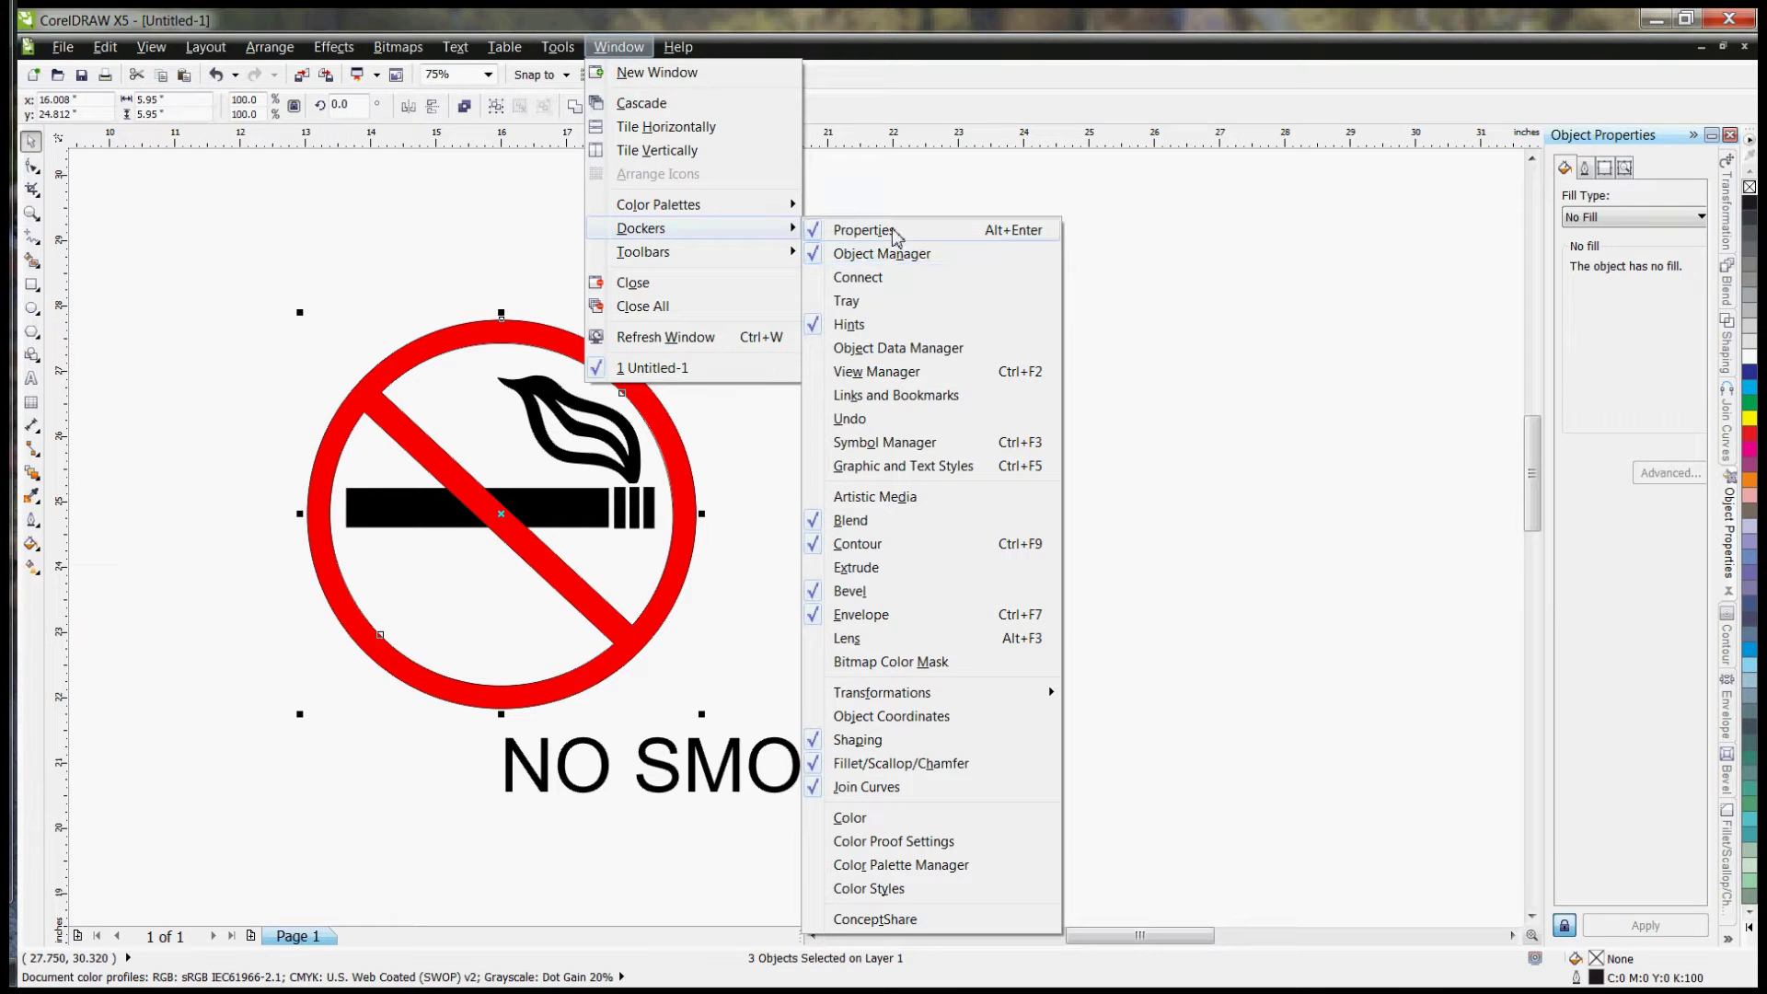
left_click(891, 232)
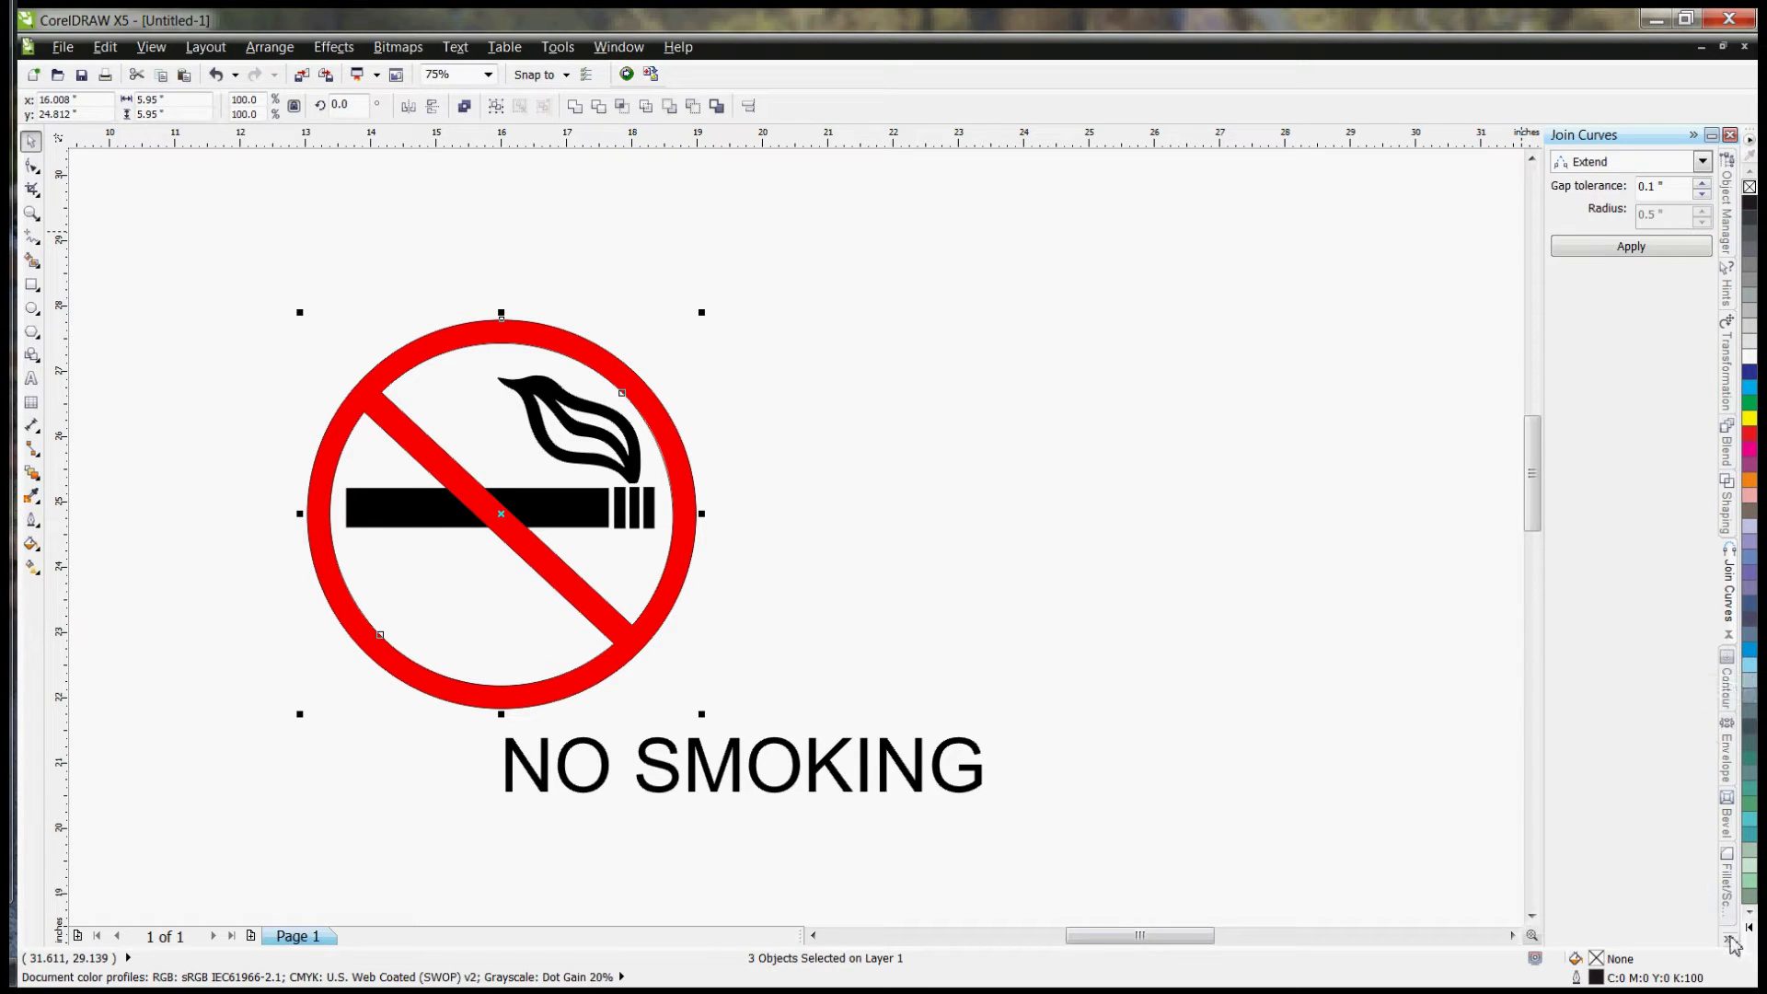
left_click(1731, 937)
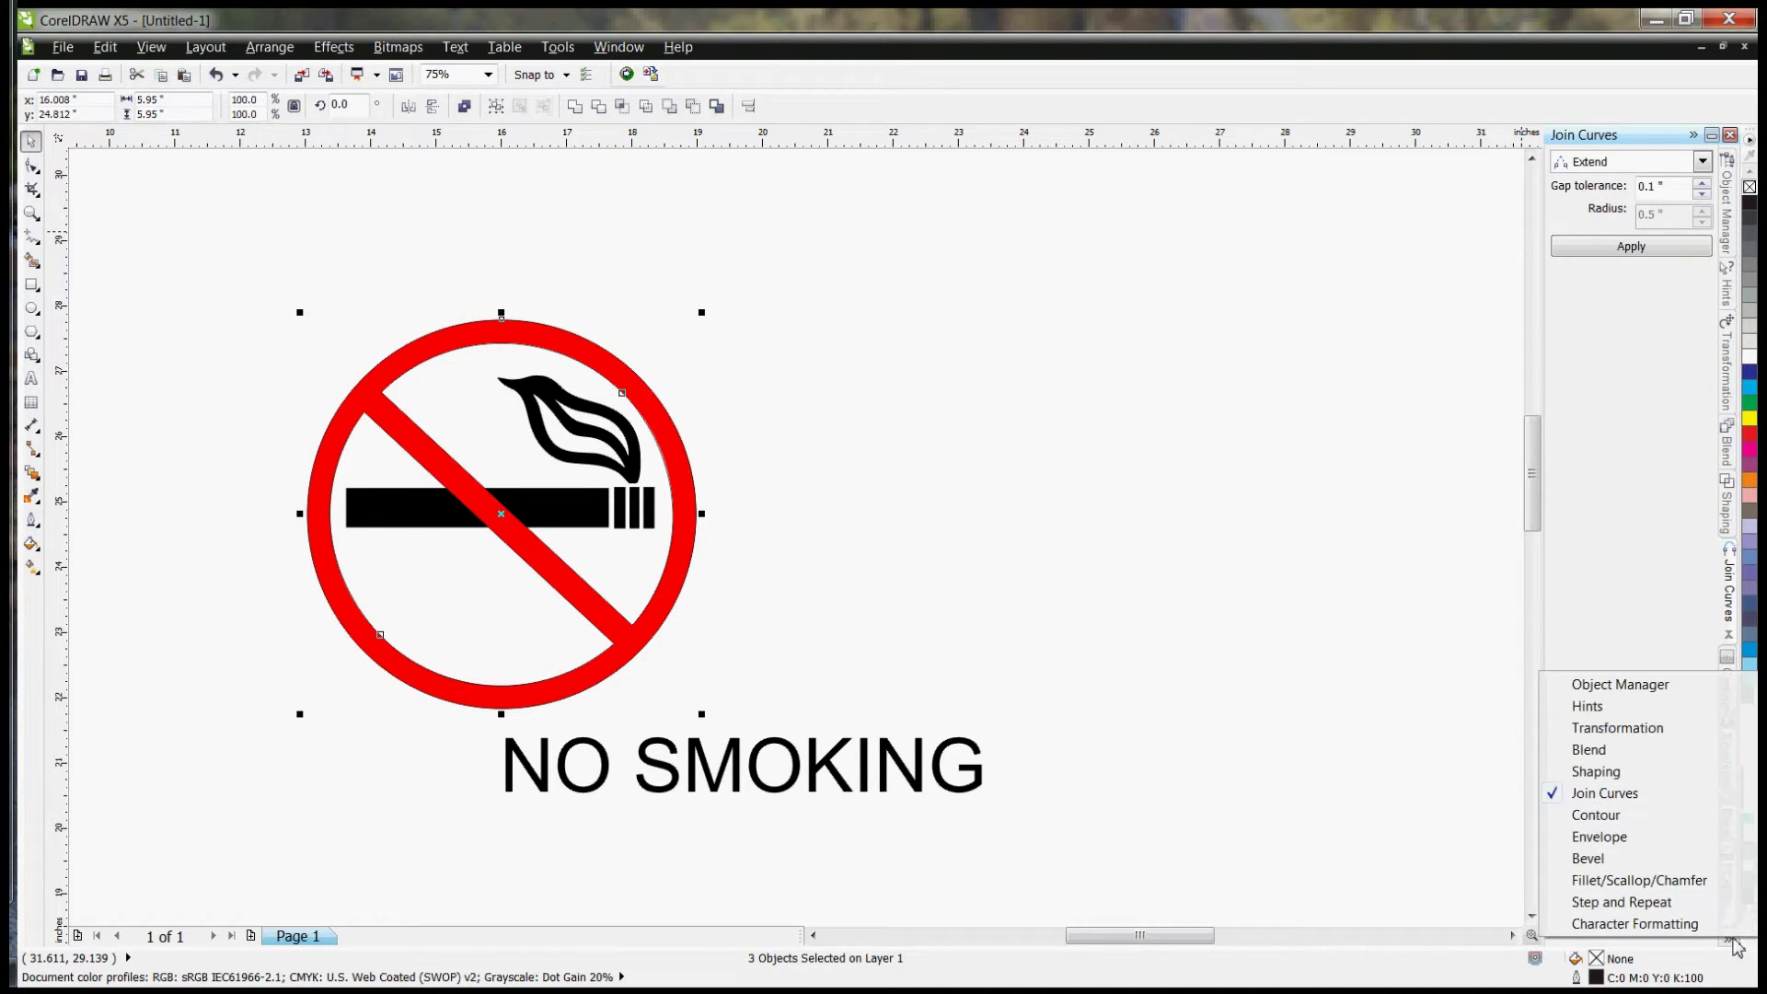
left_click(1263, 726)
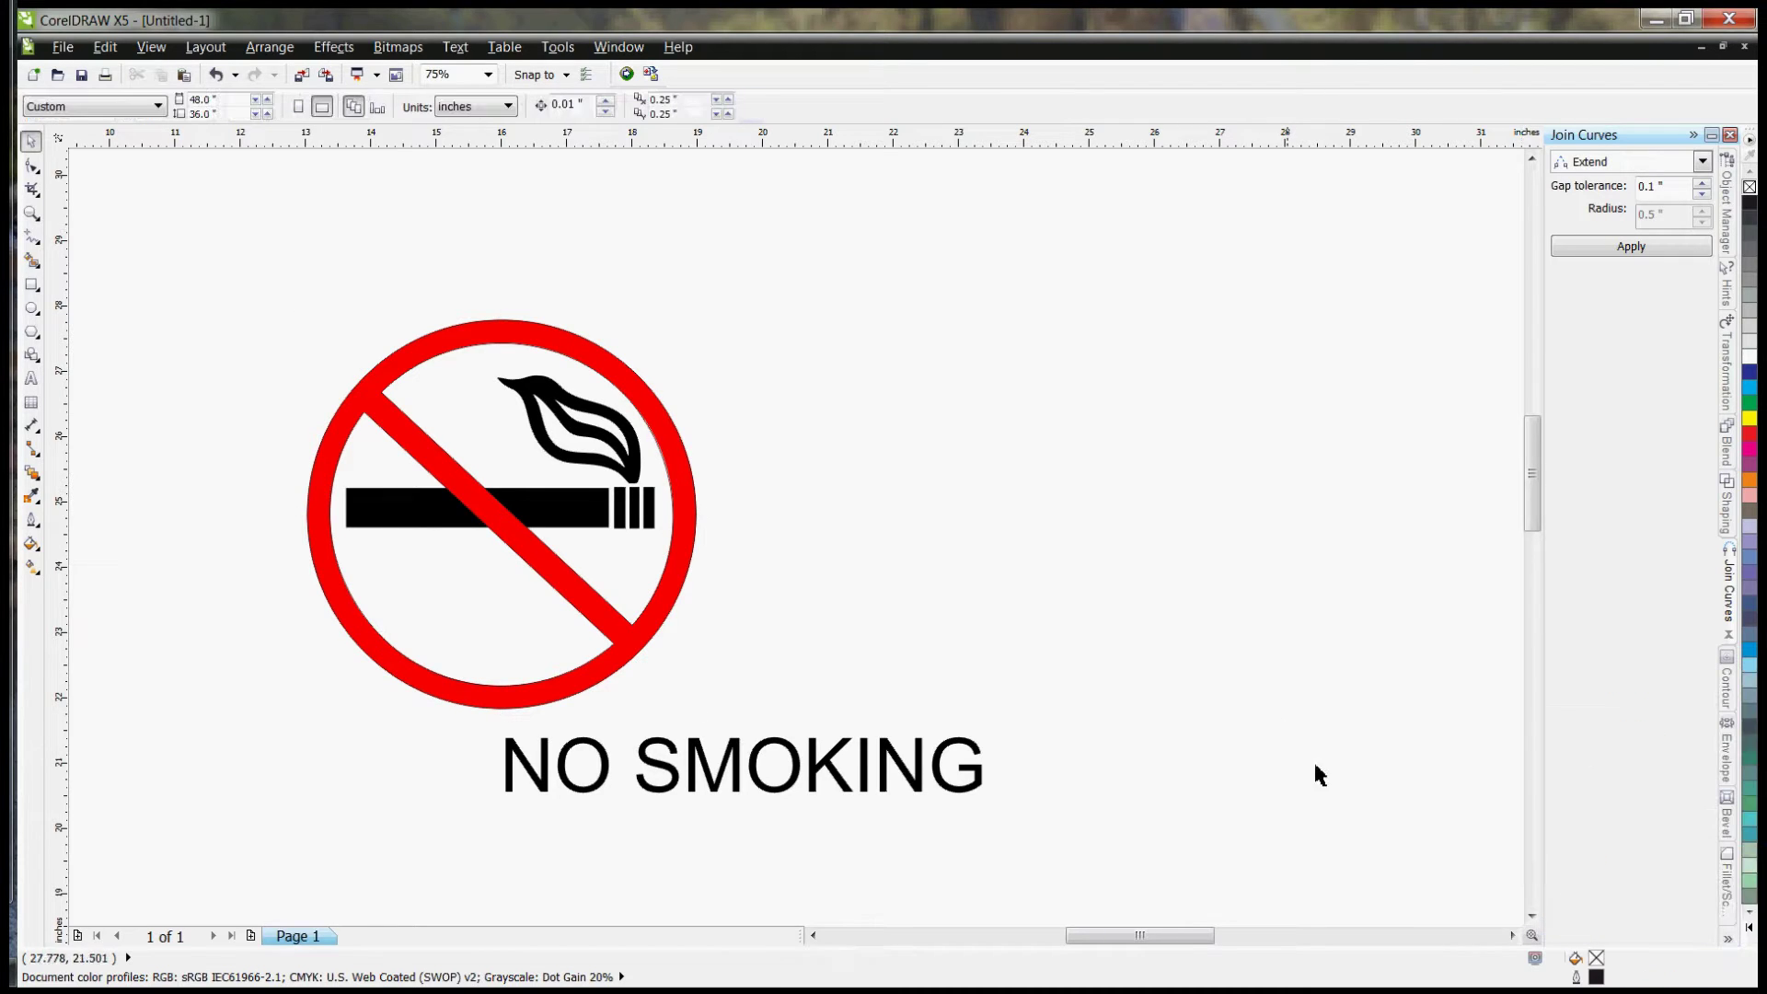
left_click(1729, 939)
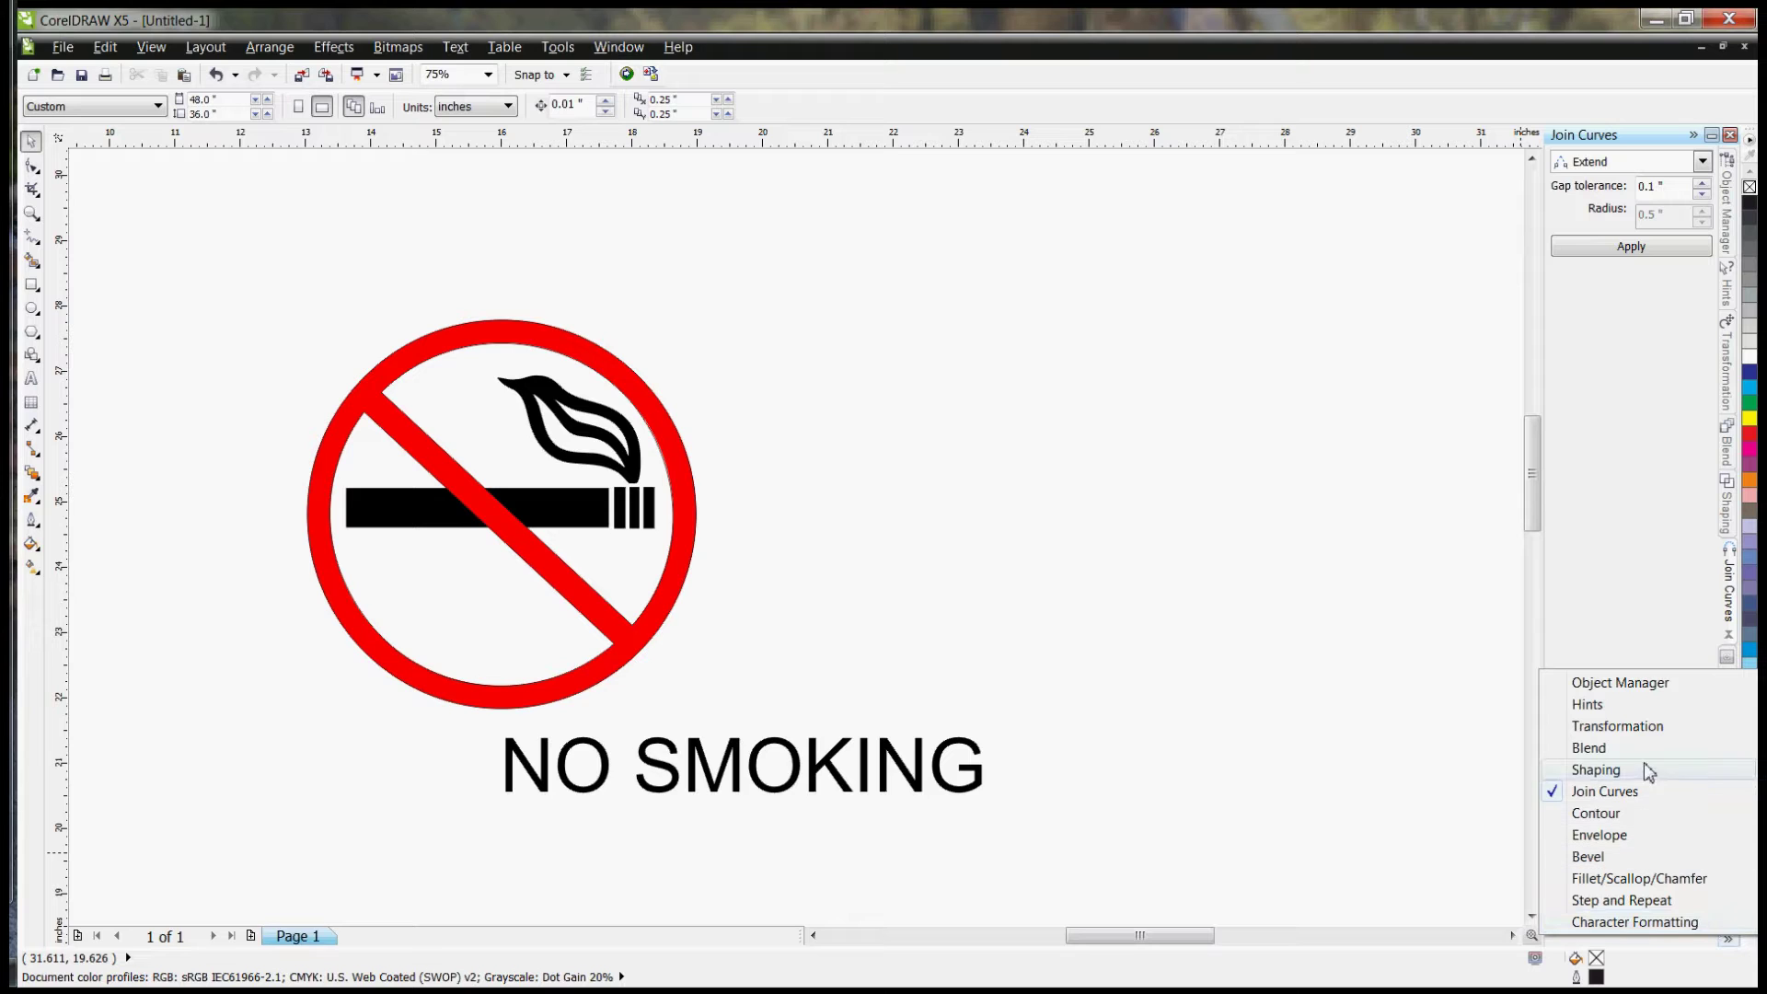
Step: Set the three traced shapes' outline width to 1.0 mm in the object properties and move them back into alignment with the sign
left_click(626, 49)
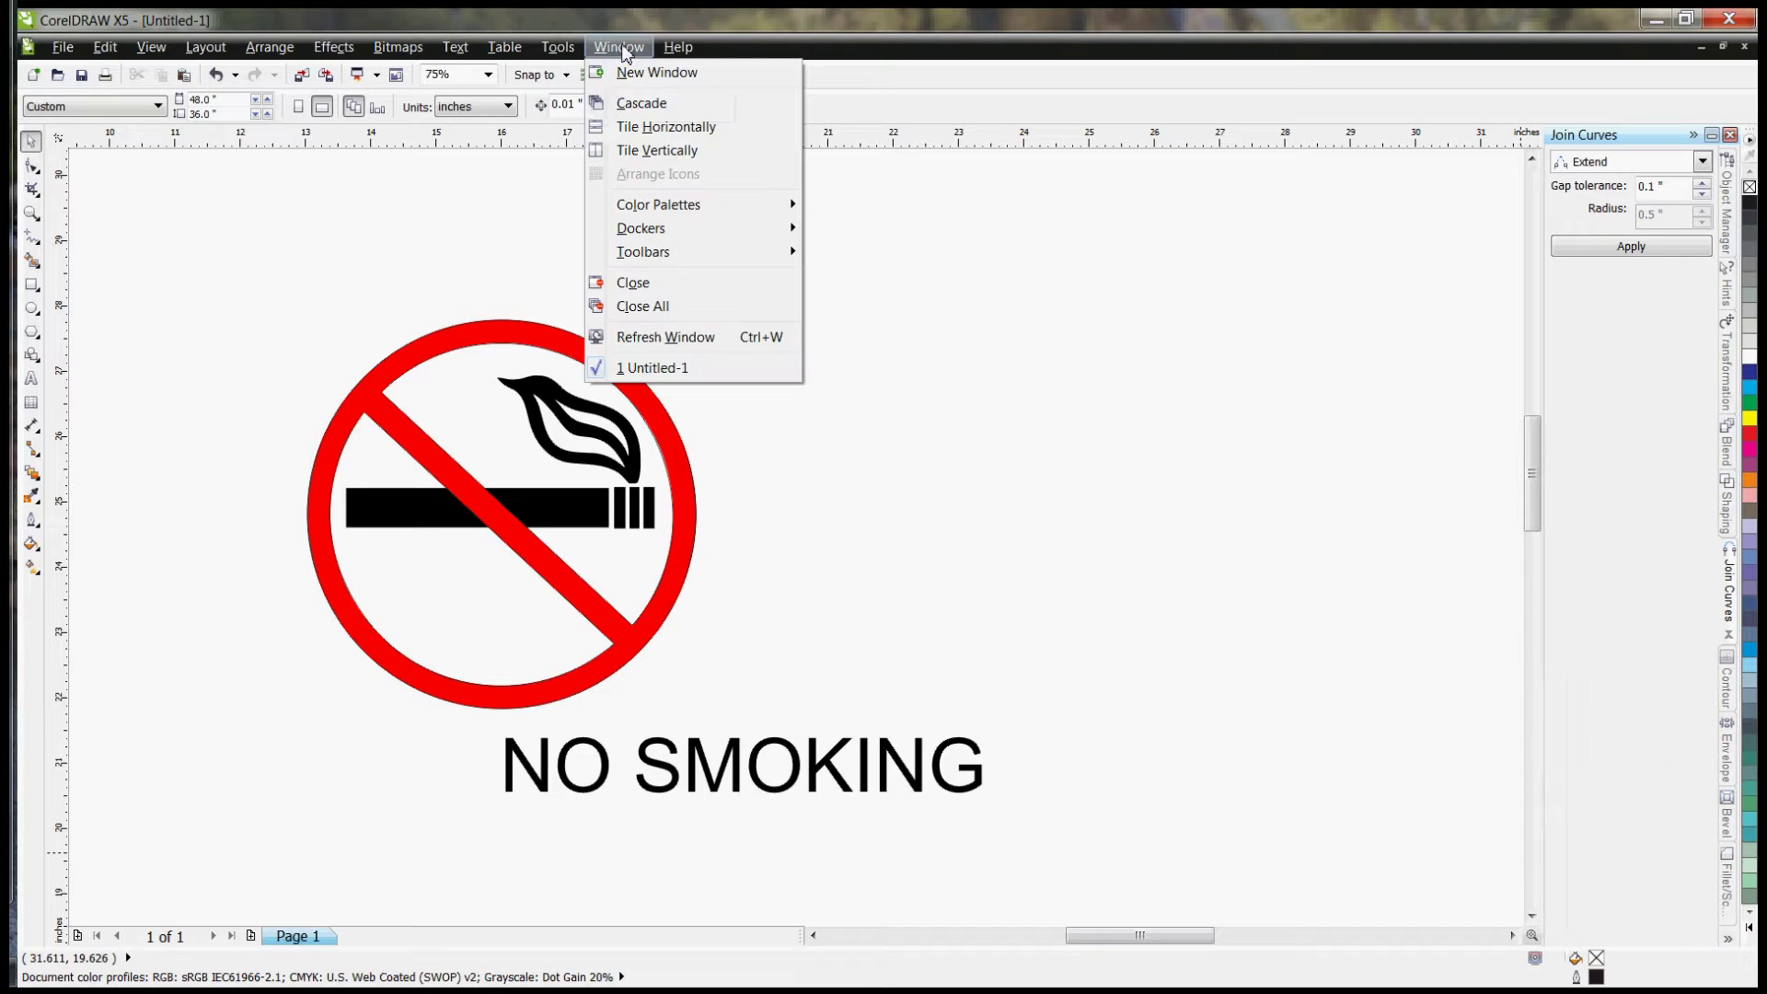
mouse_move(646, 239)
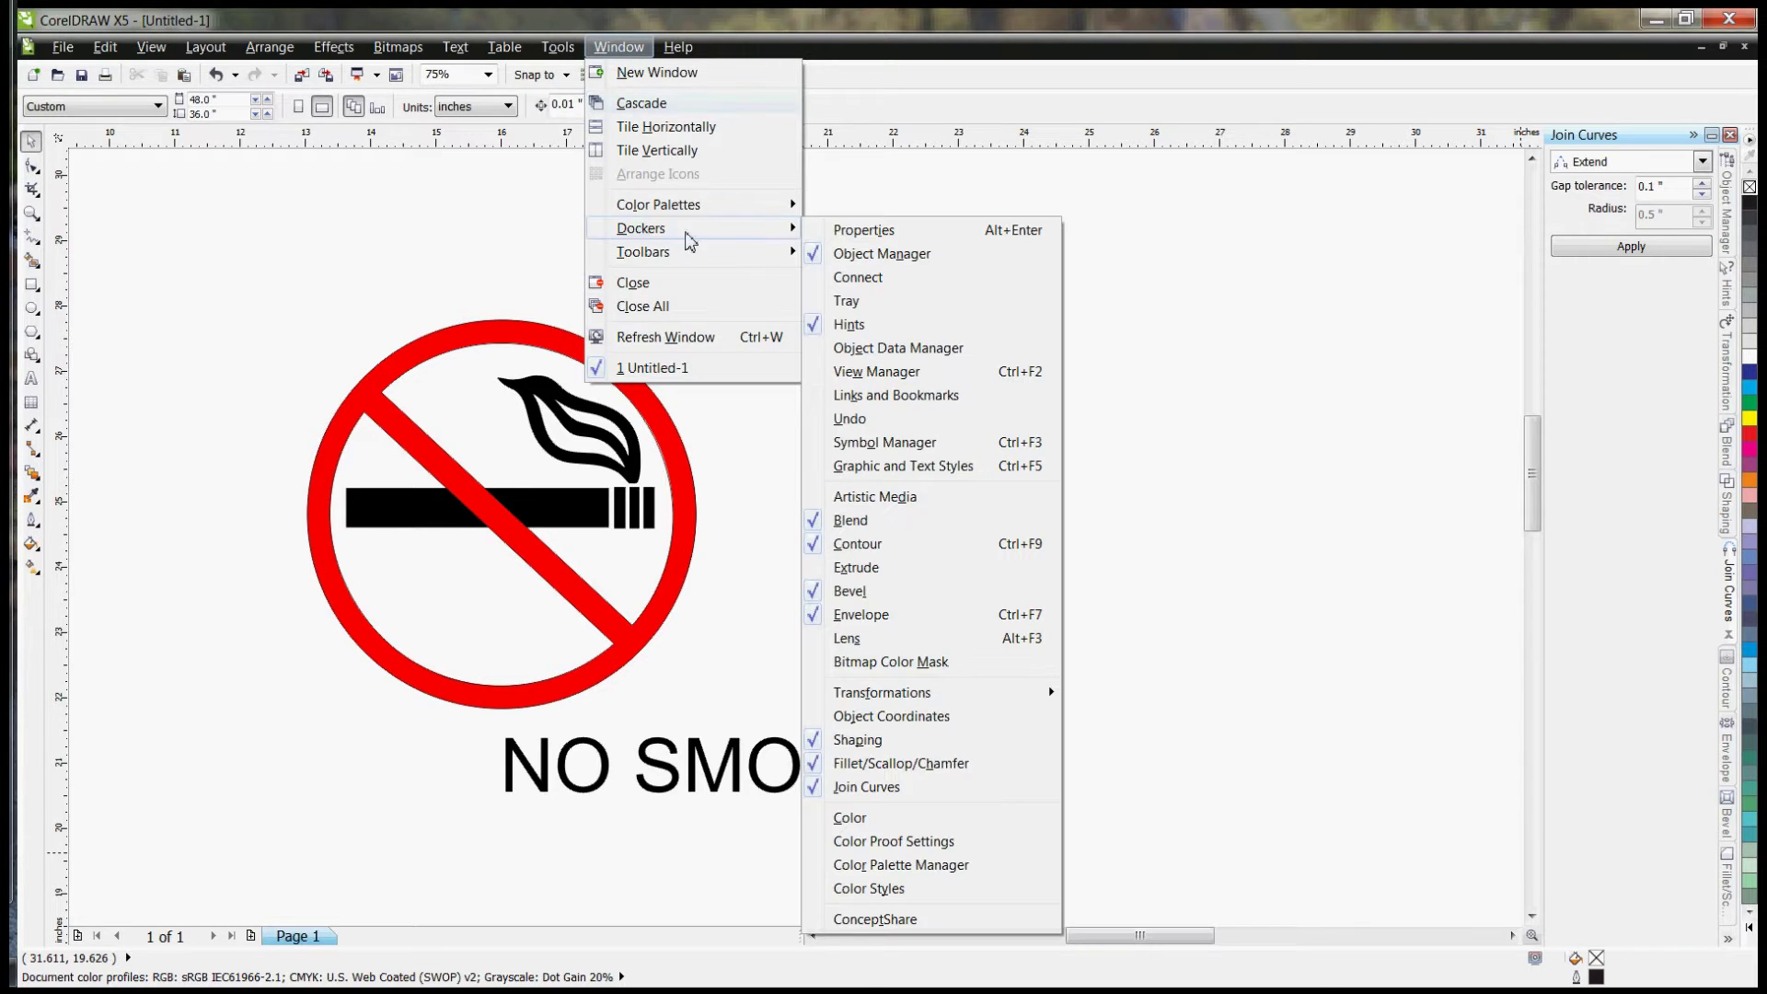
left_click(844, 238)
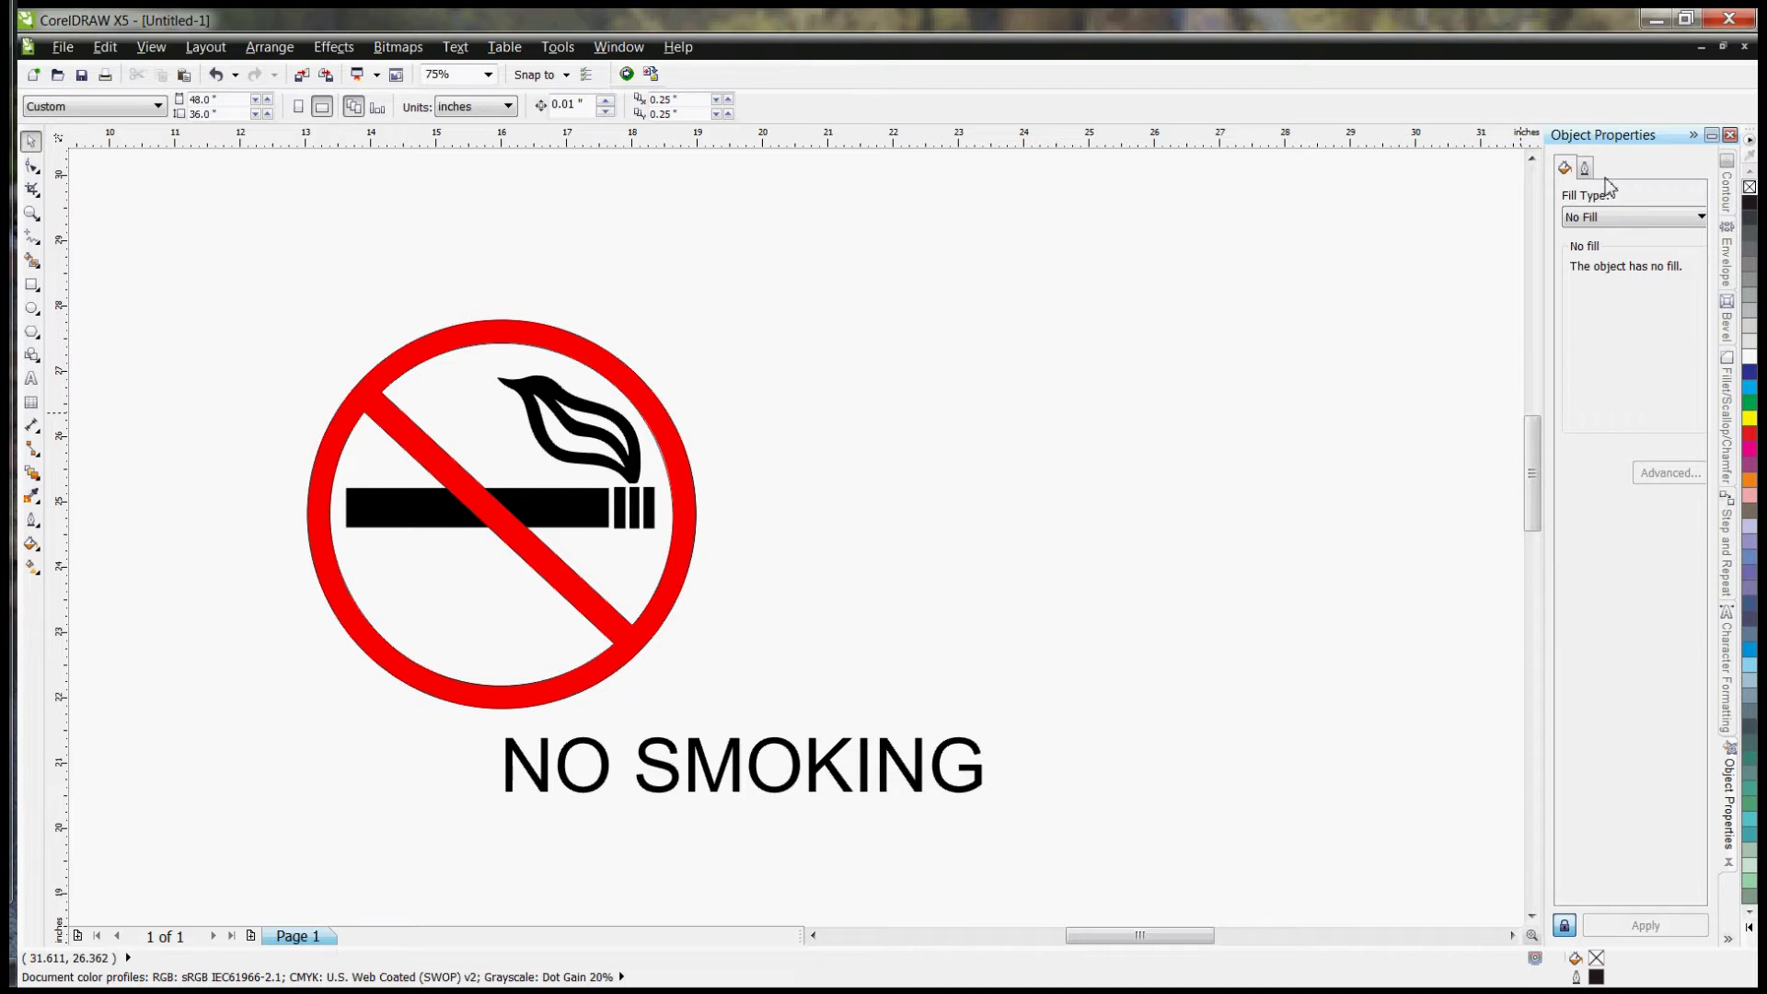
left_click(1585, 167)
left_click(1699, 197)
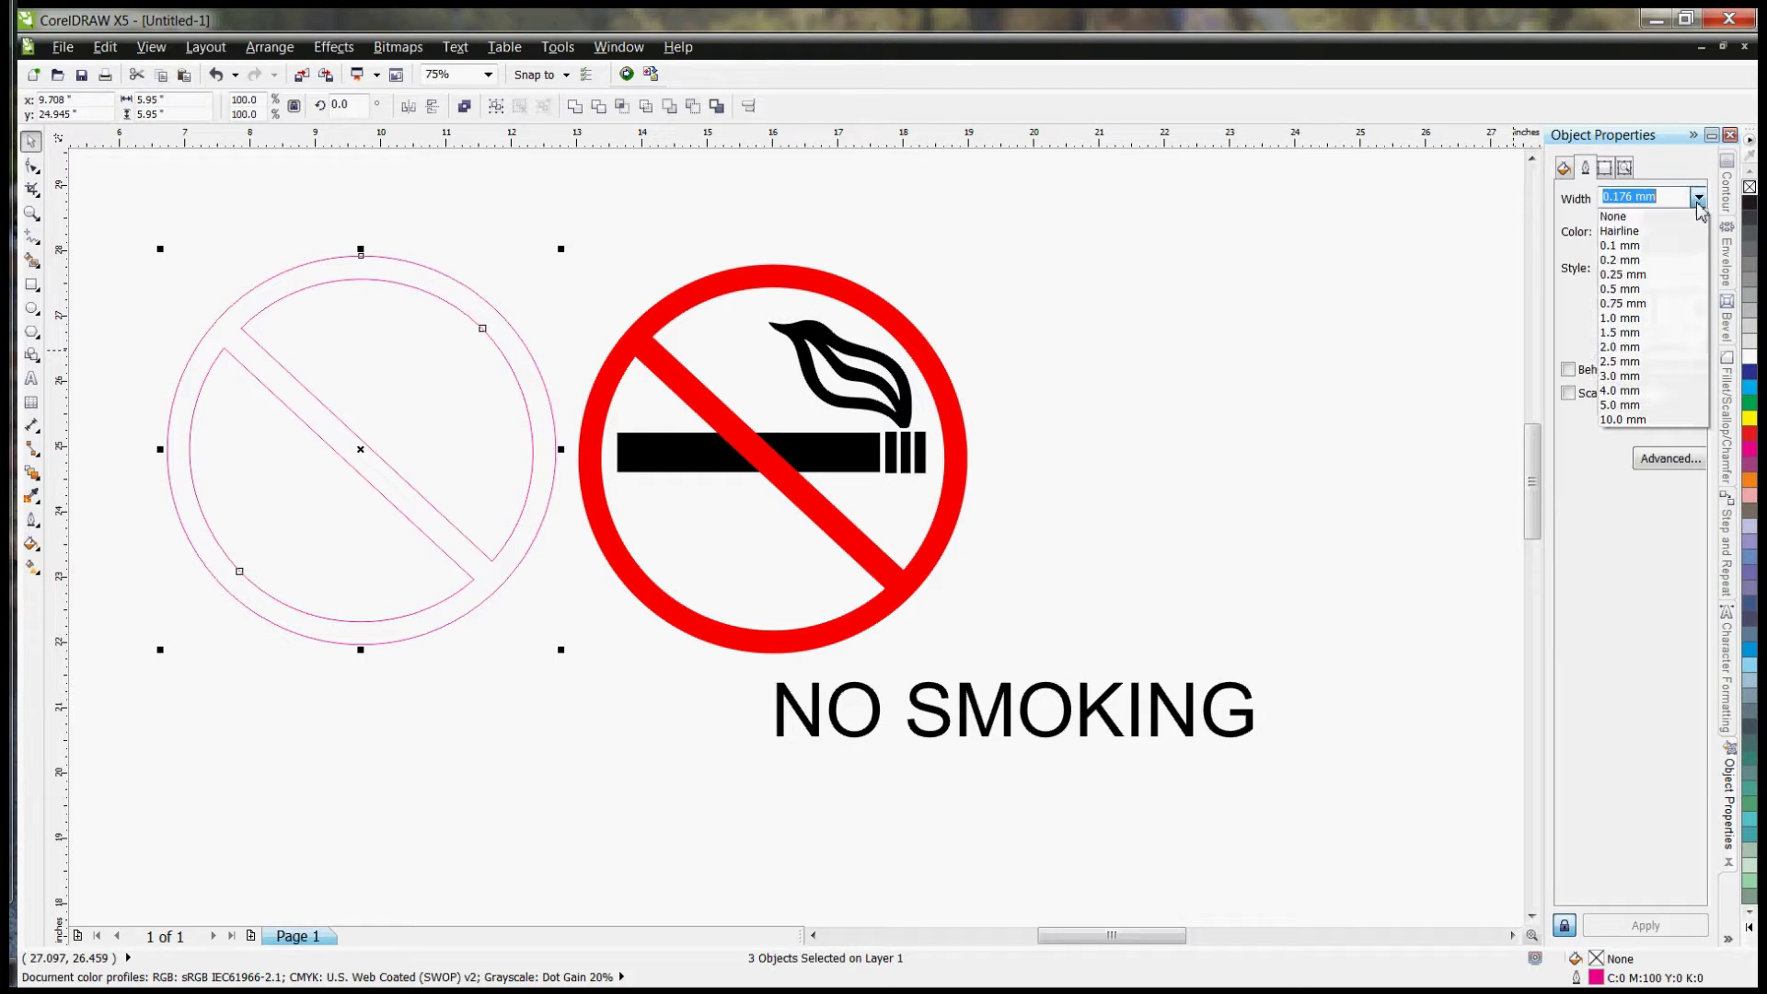
left_click(1628, 318)
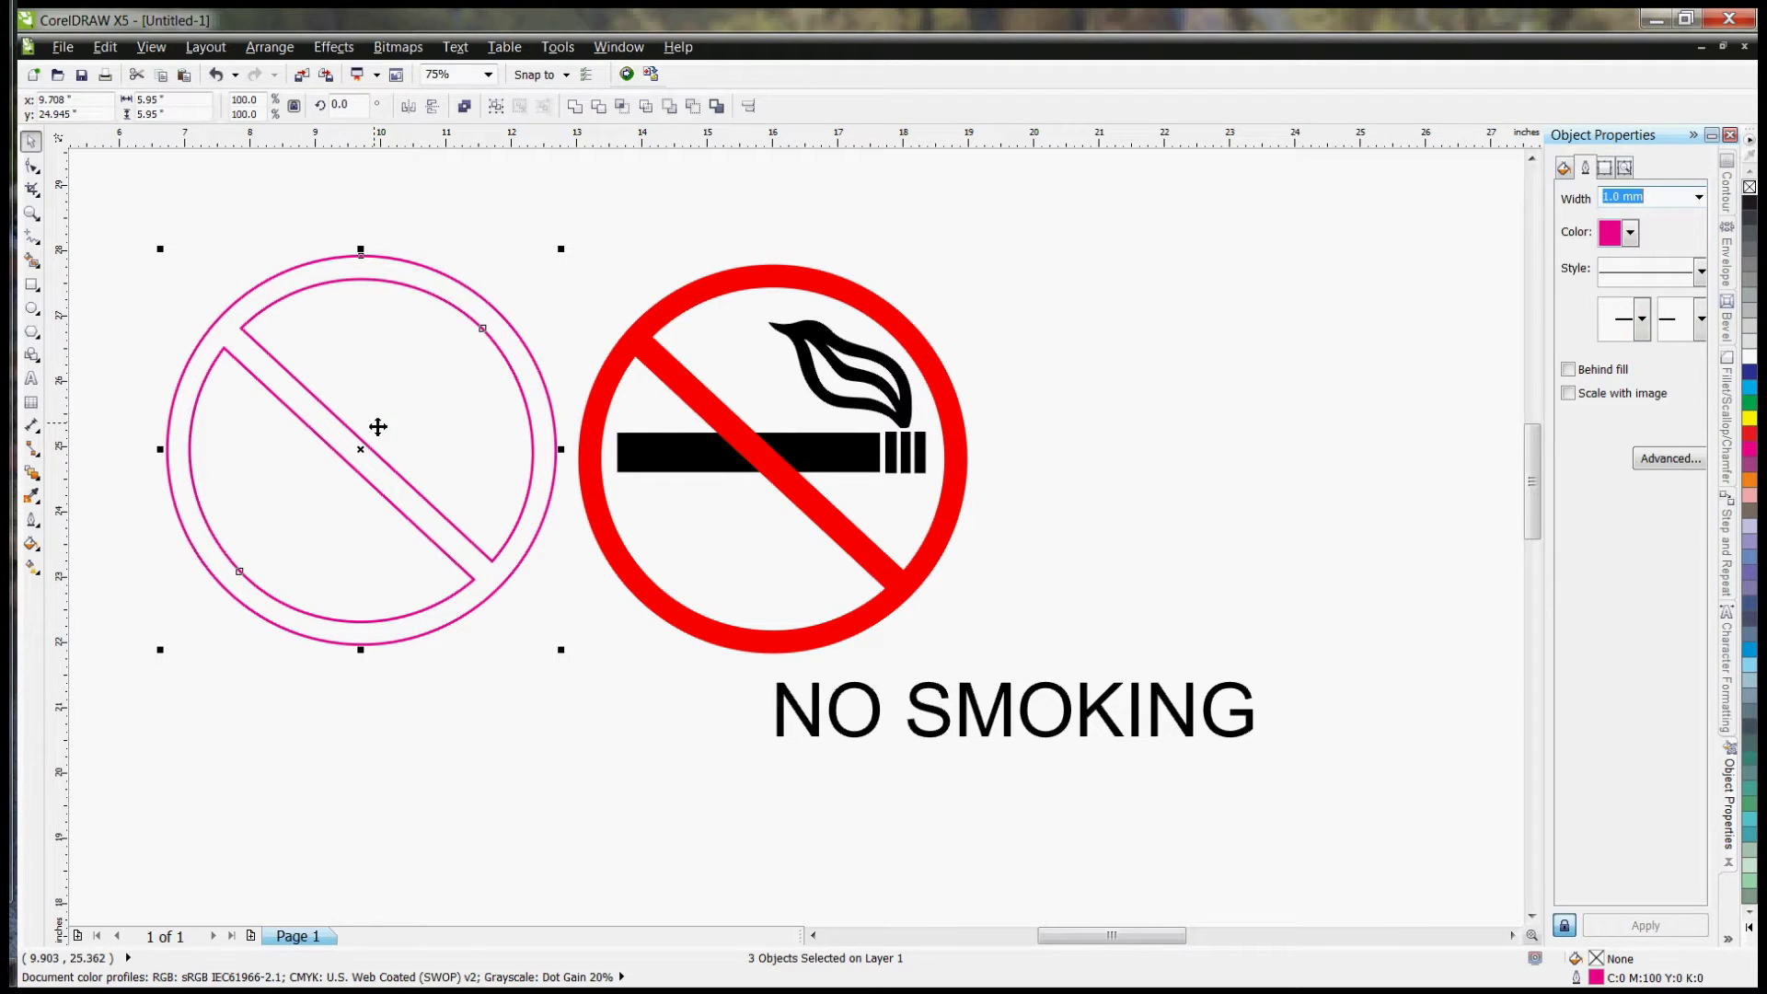
left_click_drag(367, 454, 773, 459)
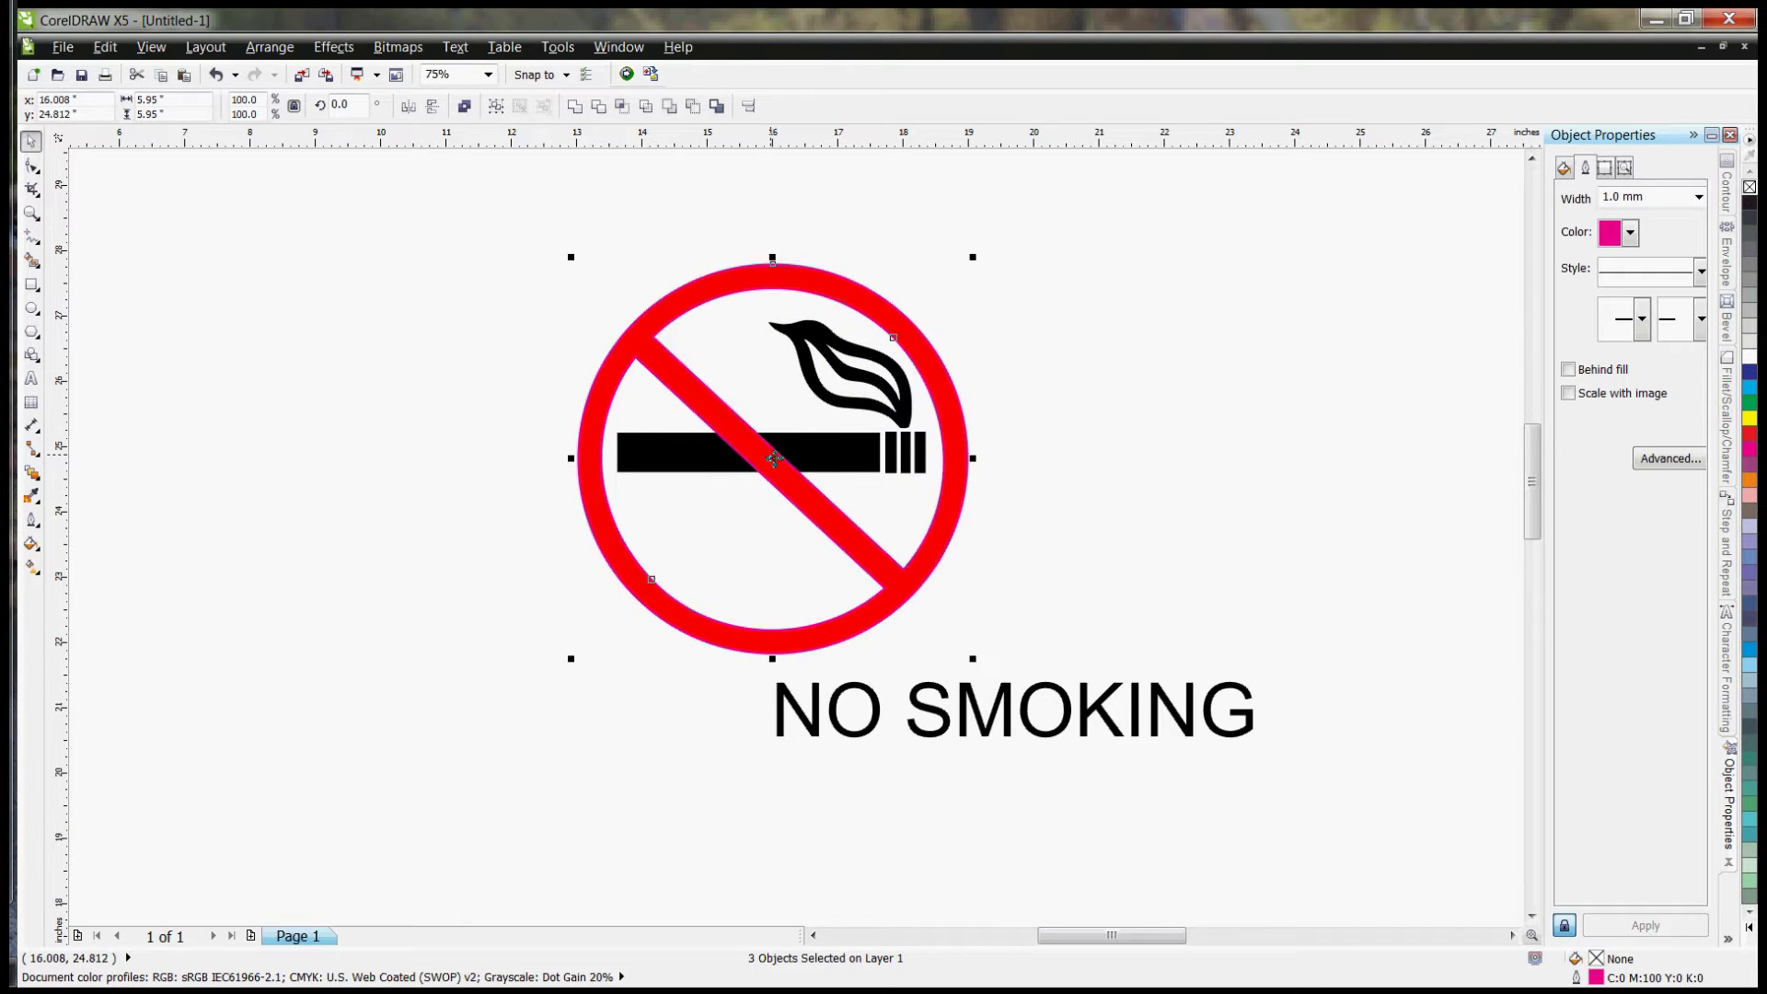
left_click(1041, 371)
Step: Draw a rectangle about 2.2 by 0.63 inches over the part of the cigarette's black body left of the slash
scroll(848, 373, "up", 2)
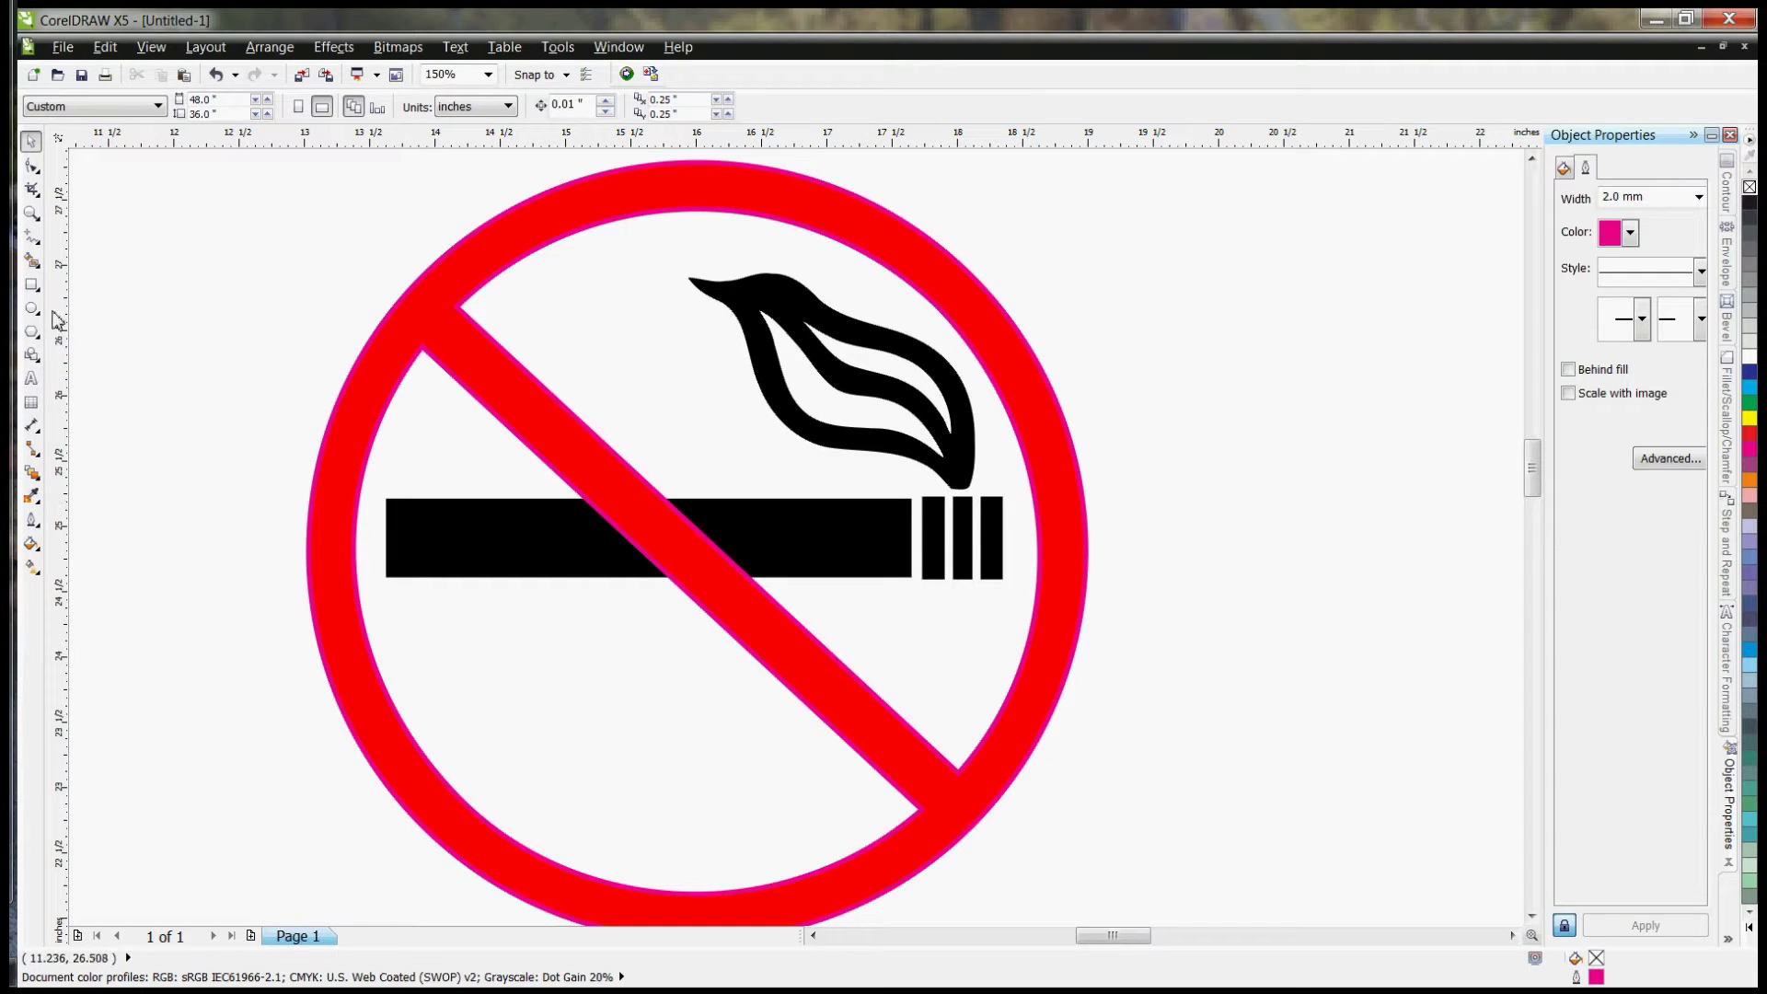
left_click(31, 284)
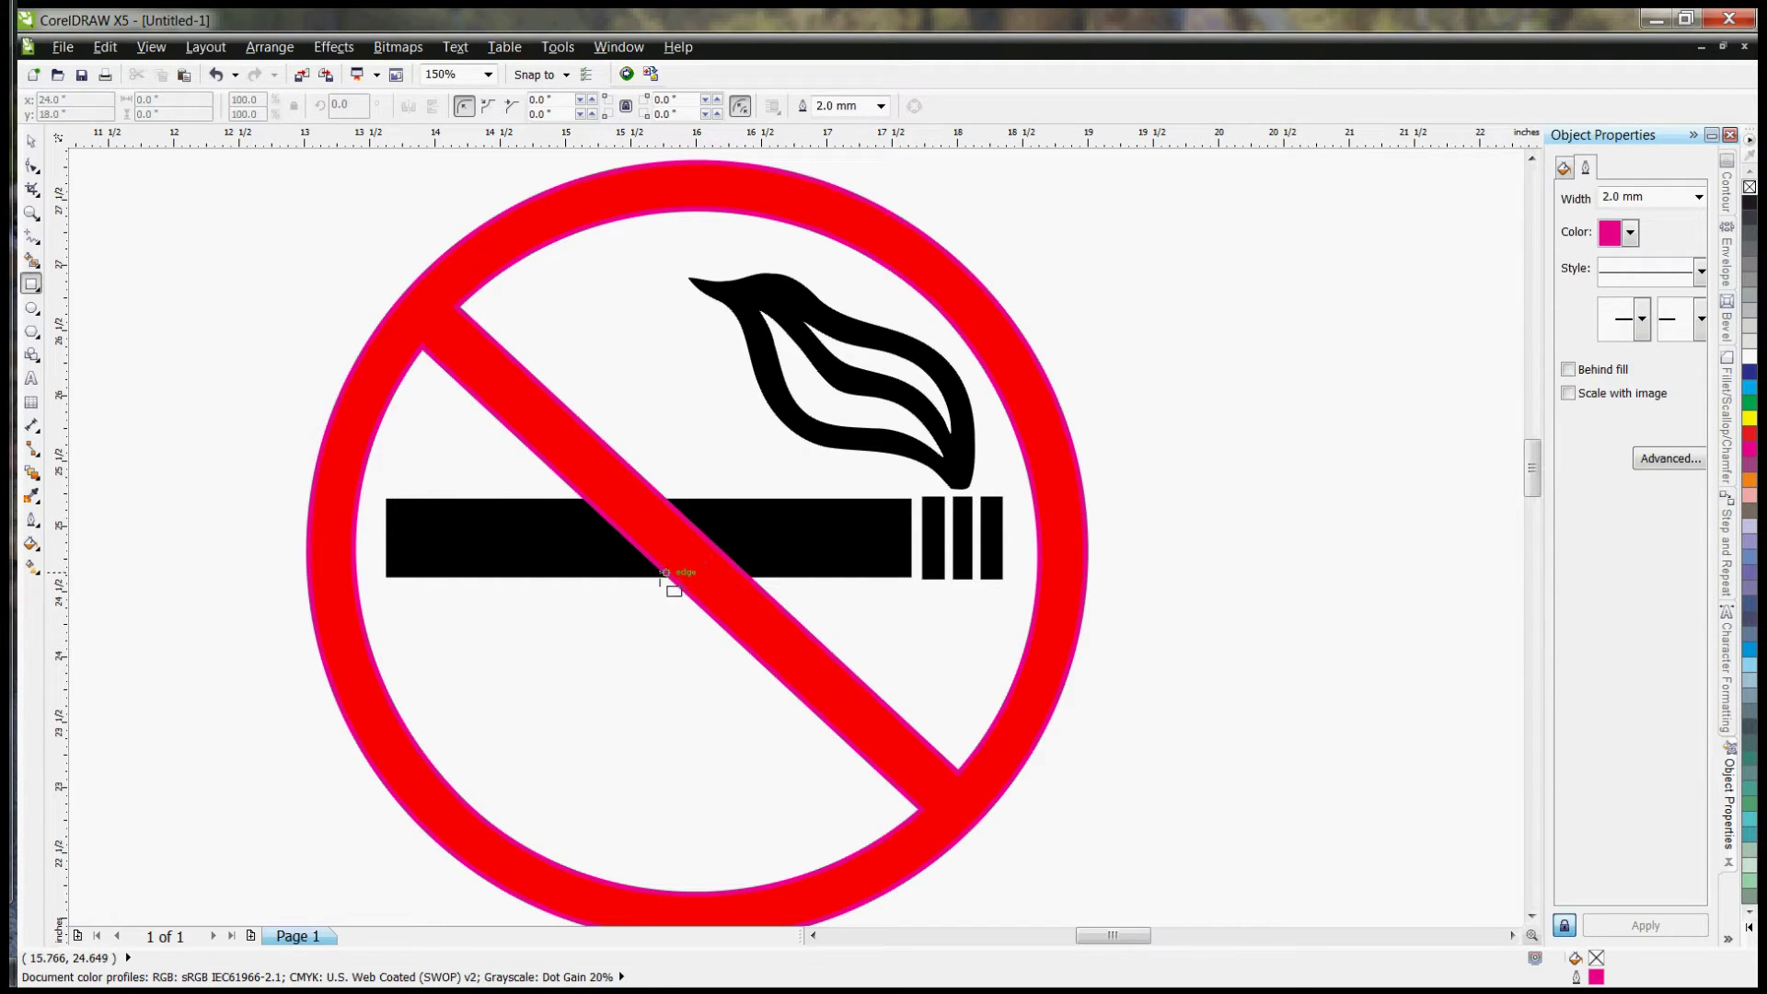
left_click_drag(385, 497, 671, 580)
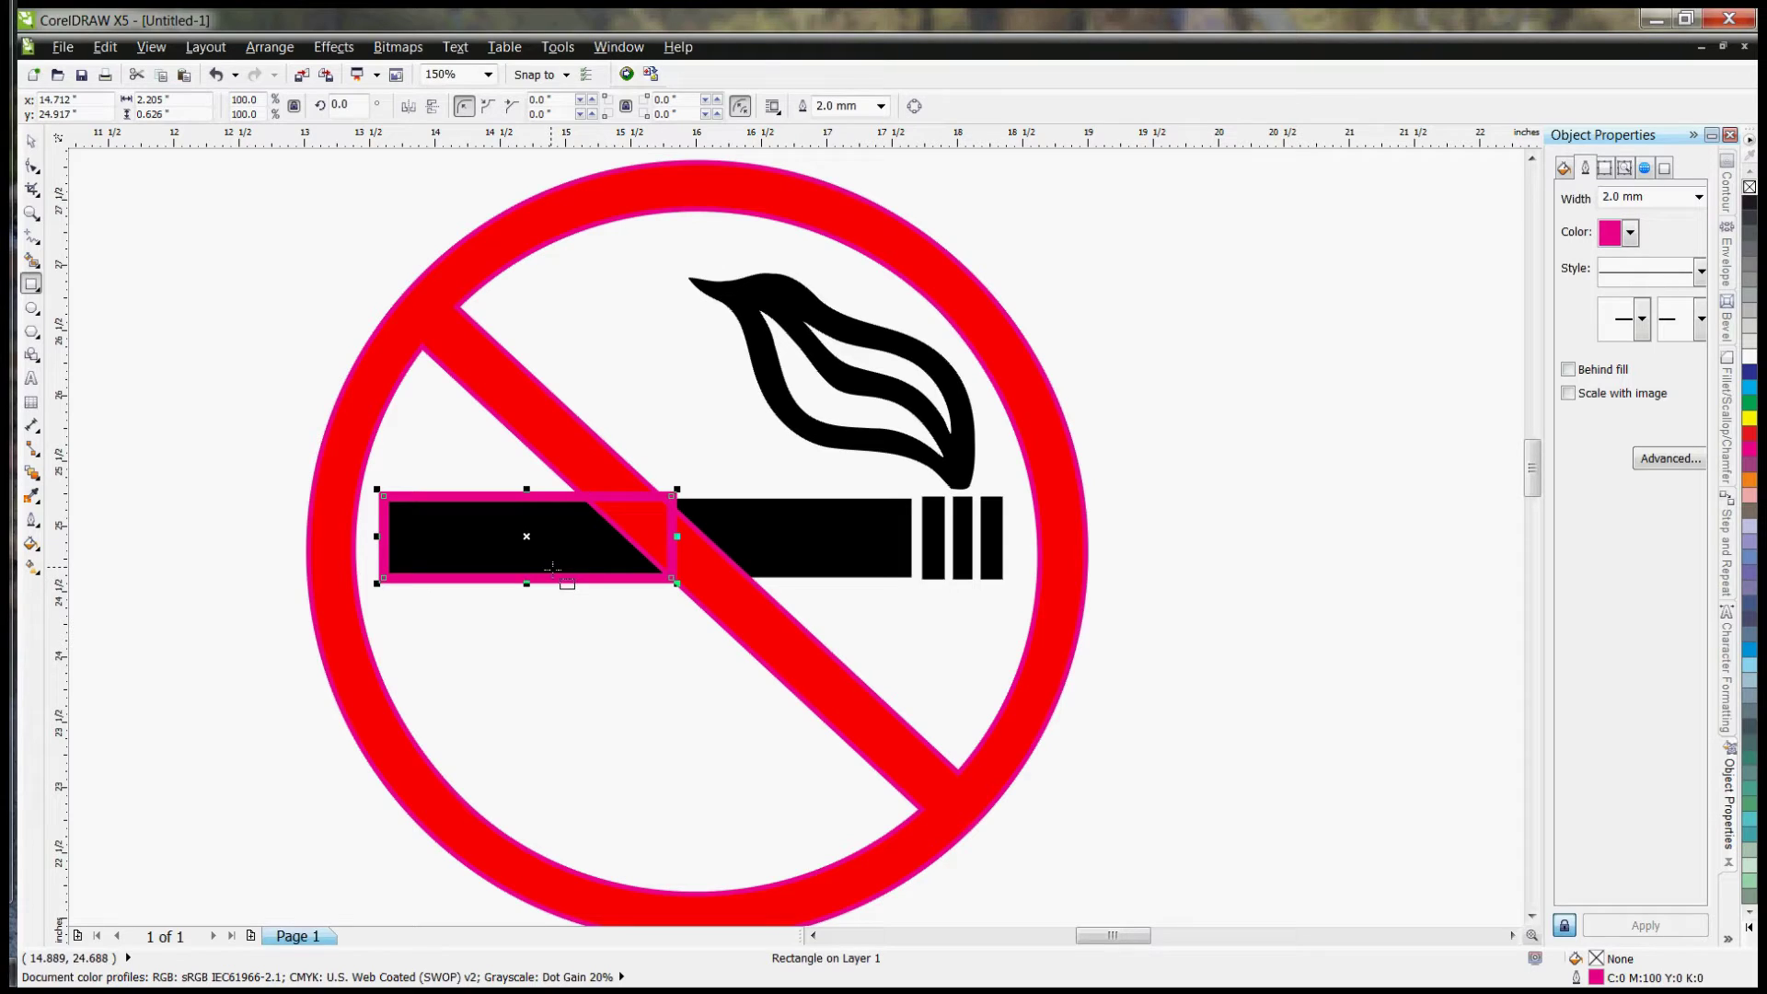
Step: Outline the rectangle over the left body part in dark blue and, as a curve, move its upper-right node to the slash's left edge
right_click(1751, 372)
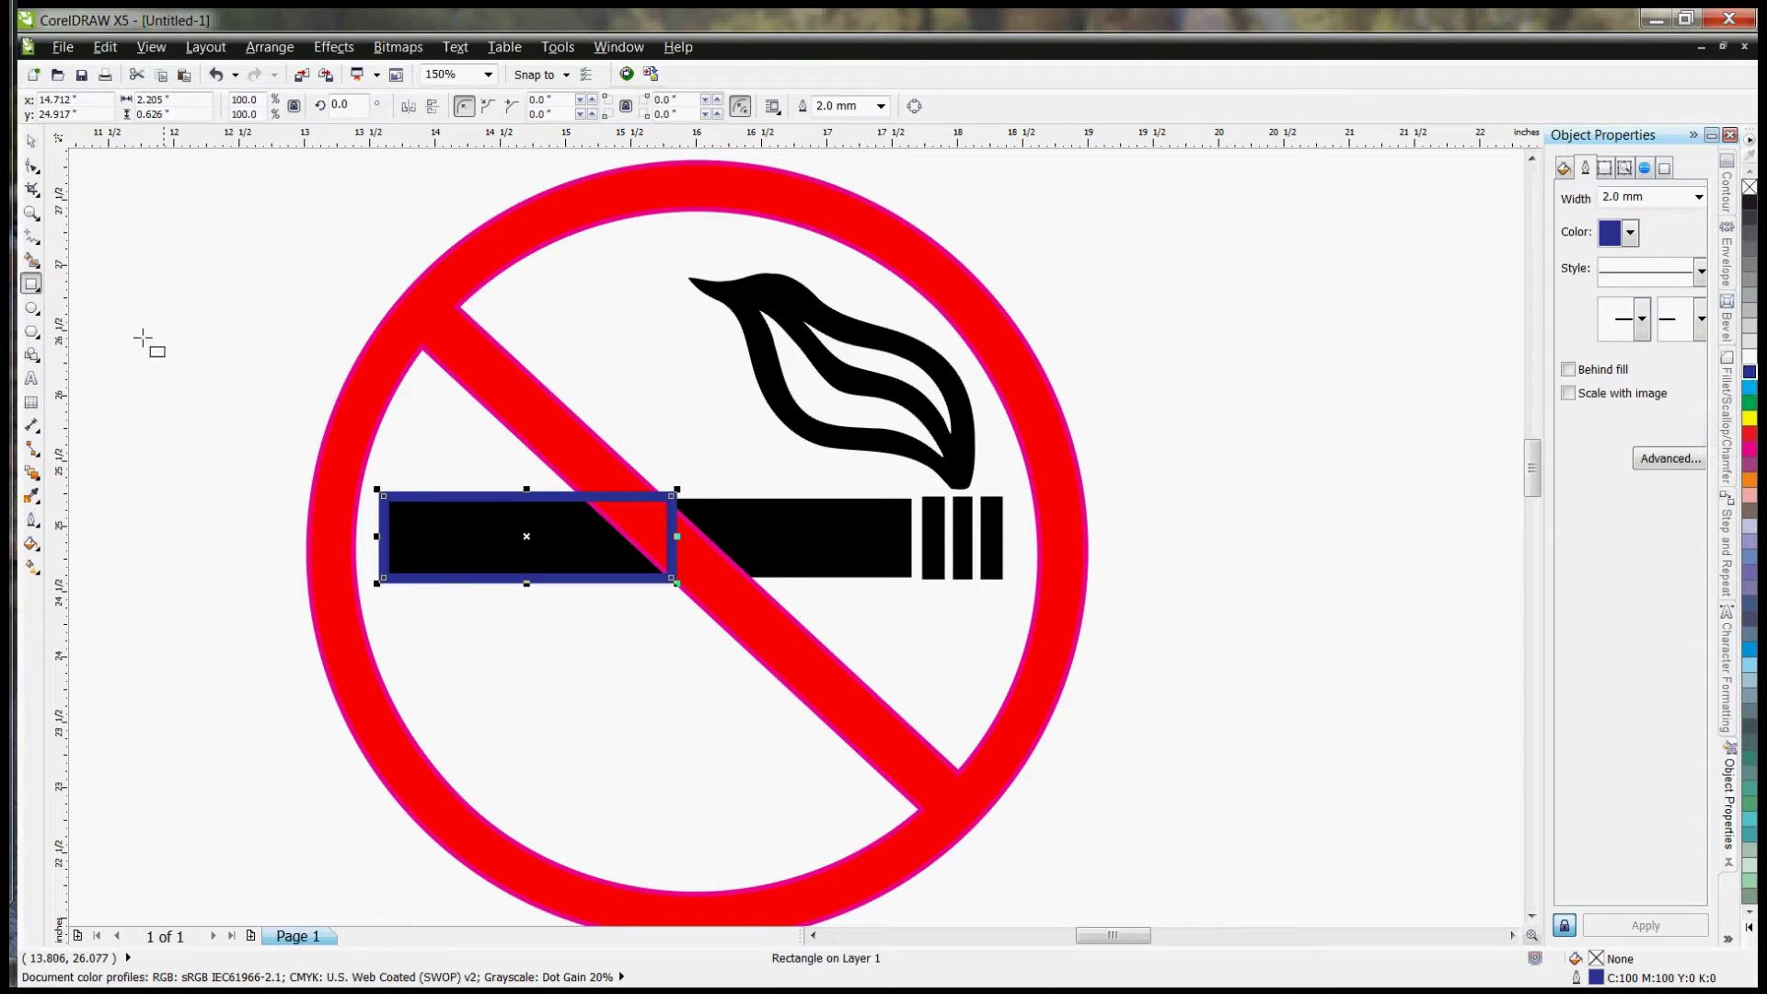
left_click(33, 166)
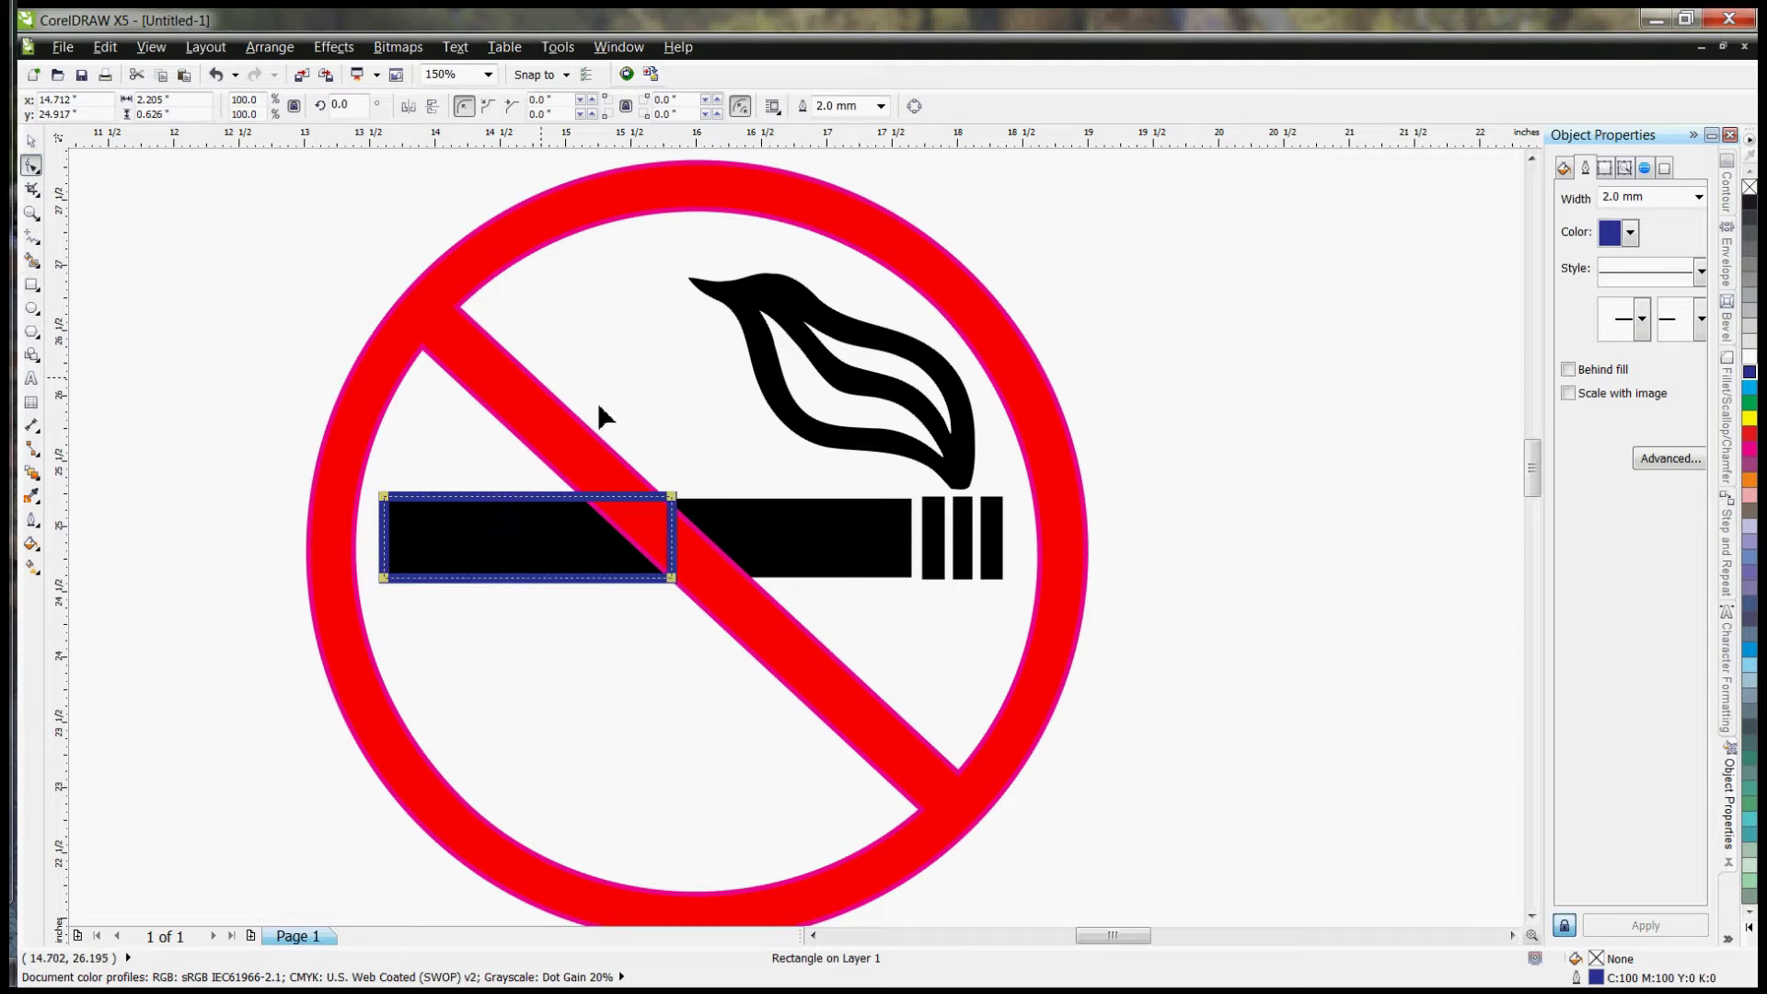
left_click_drag(674, 496, 640, 501)
key("ctrl+z")
right_click(673, 503)
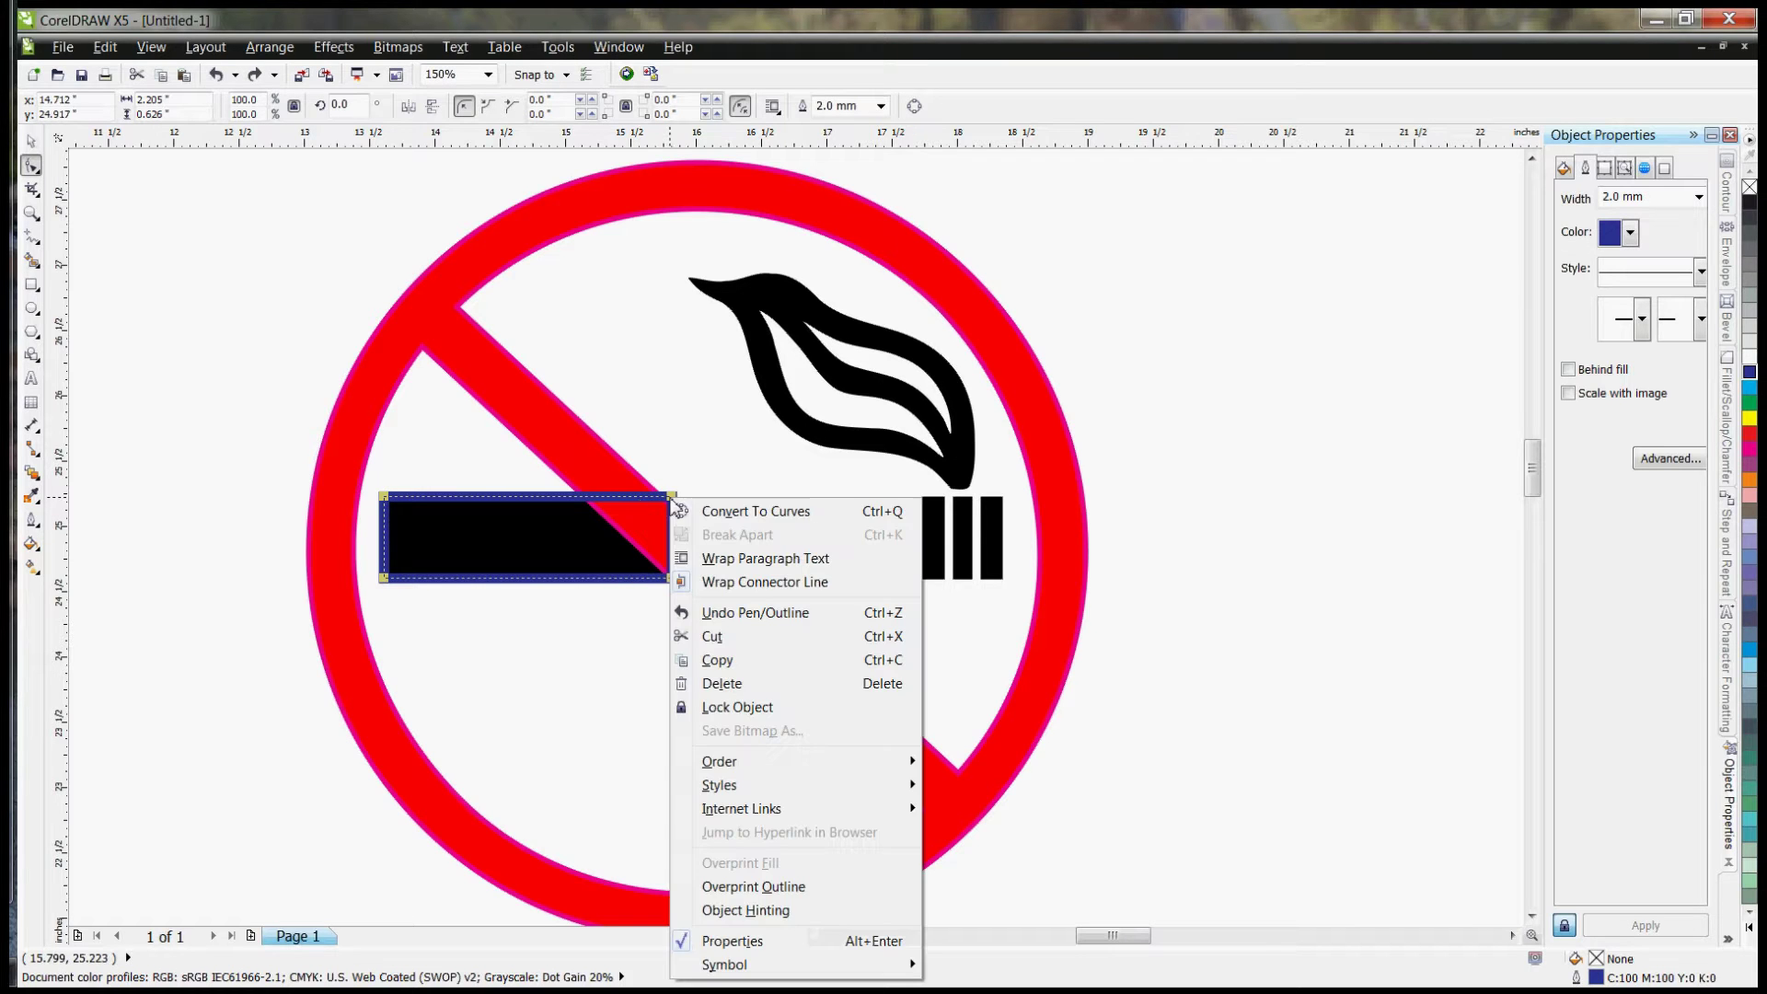
left_click(730, 516)
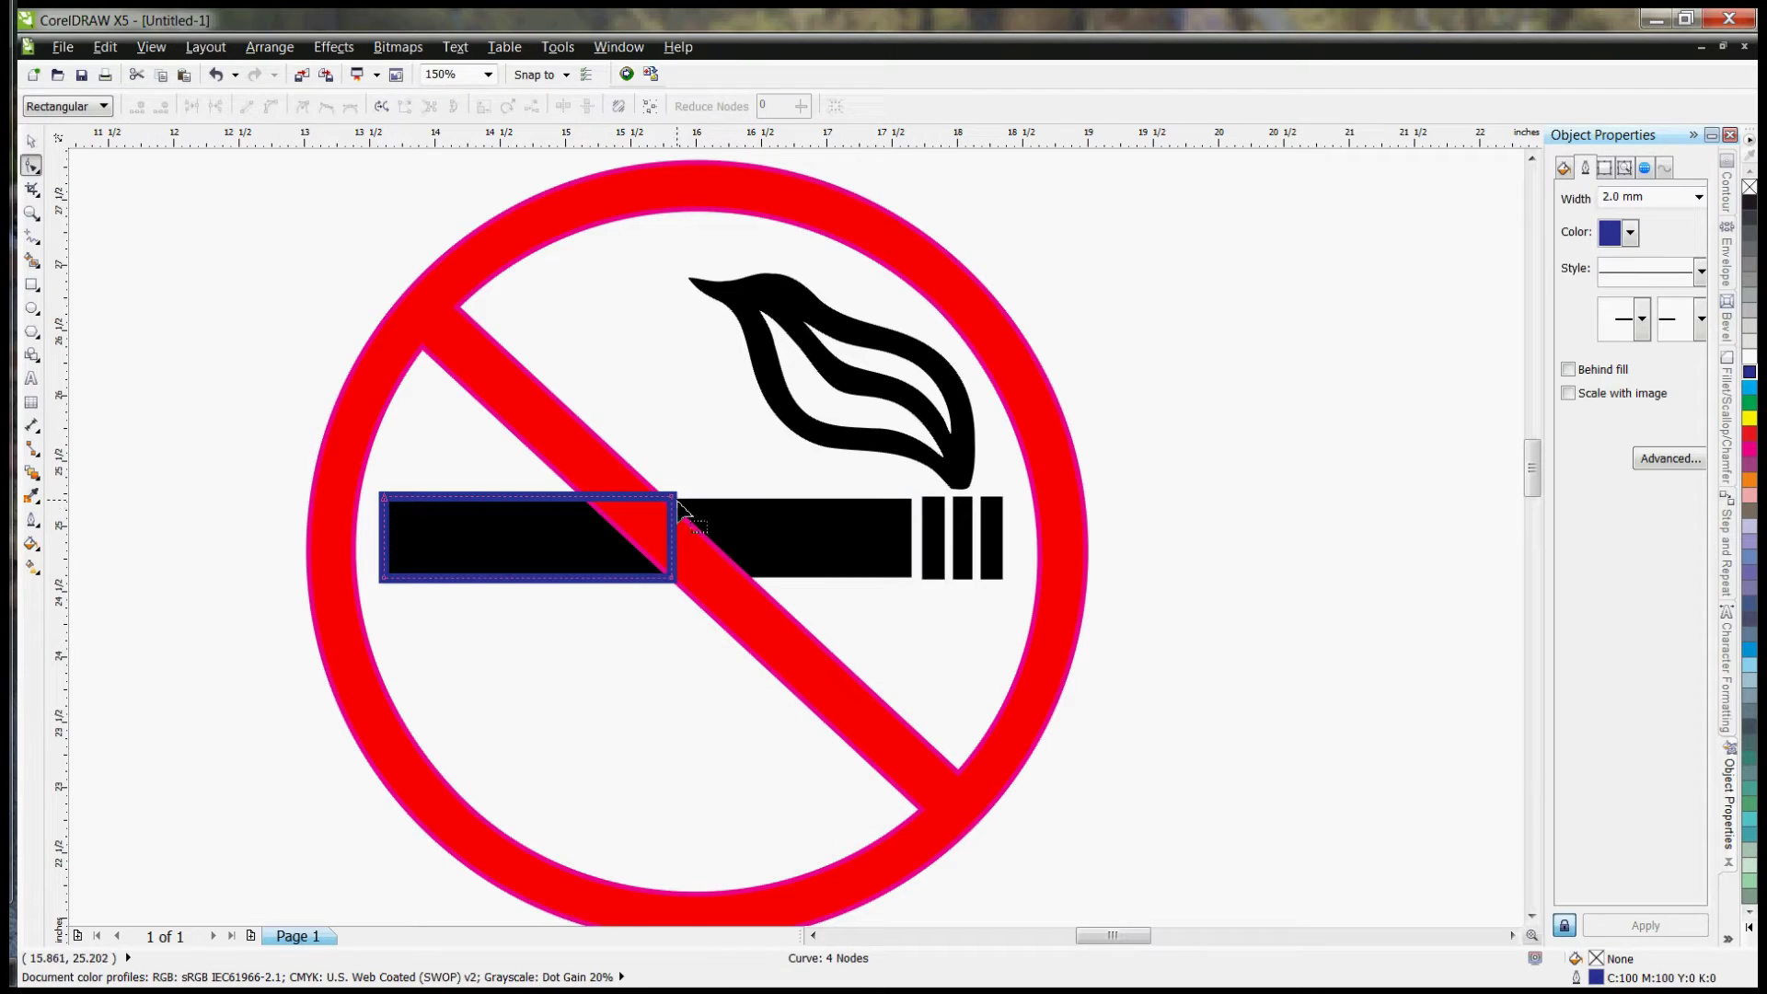
left_click_drag(677, 502, 588, 503)
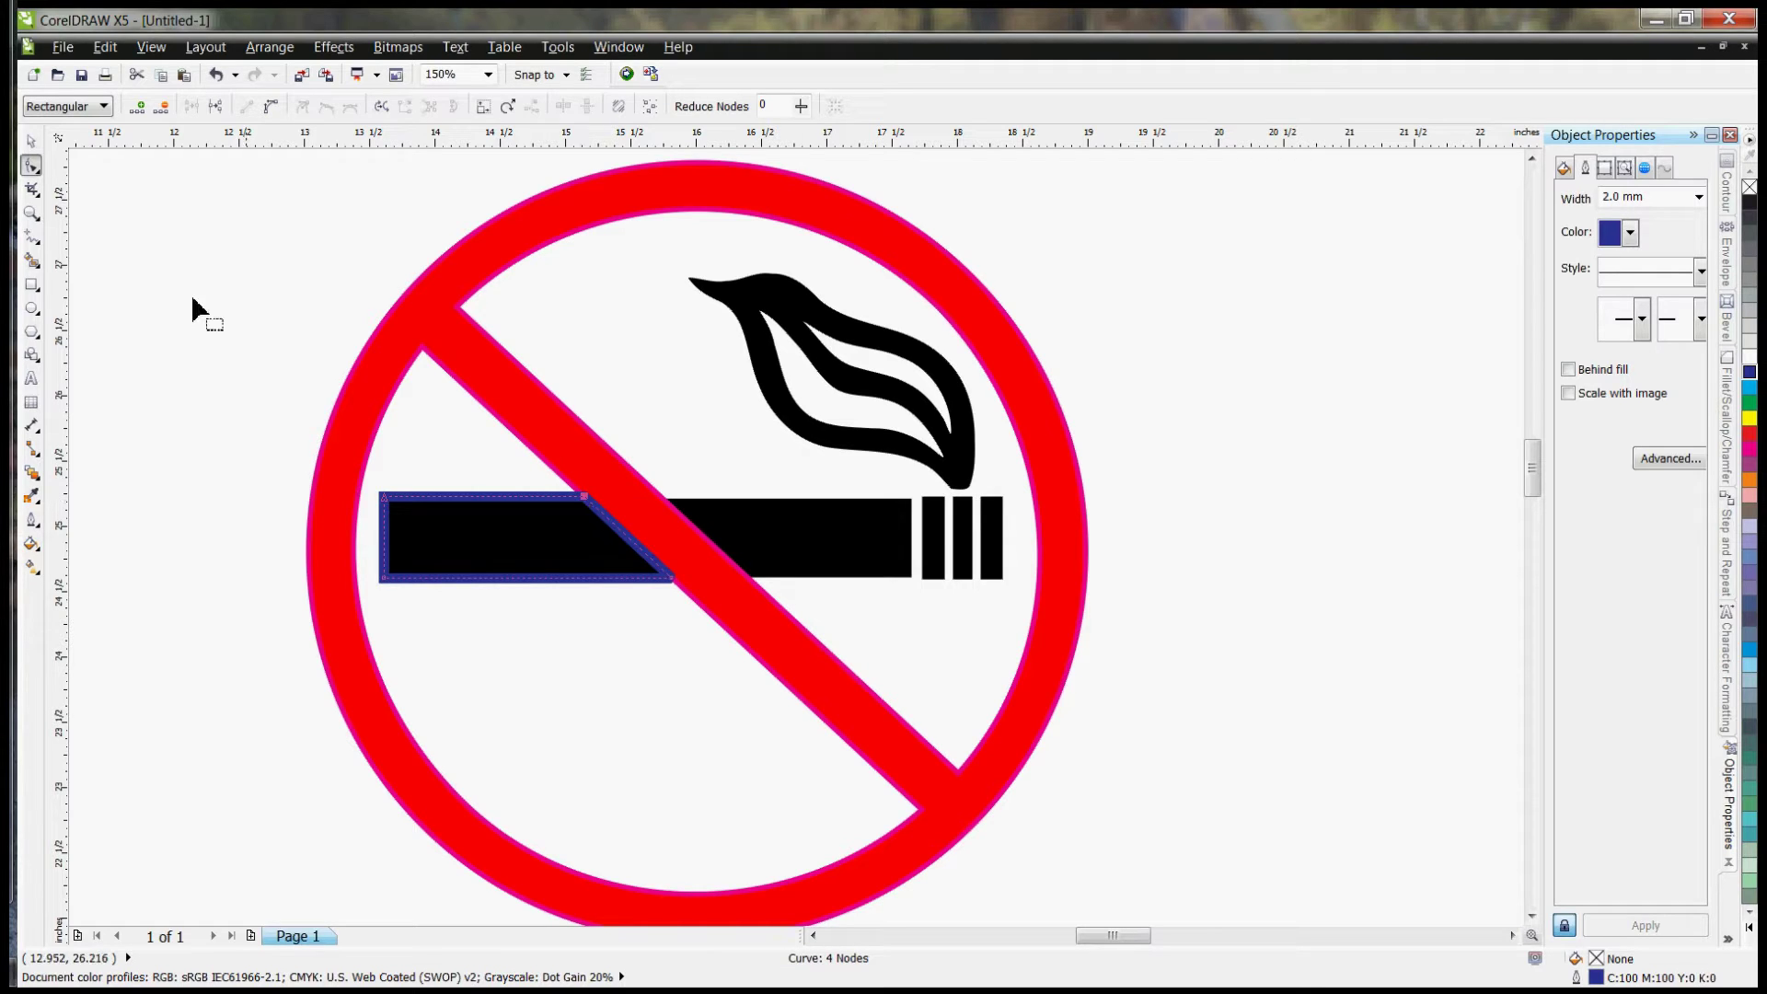
Step: Draw a rectangle about 1.9 by 0.63 inches over the cigarette body right of the slash and outline it in dark blue
left_click(31, 283)
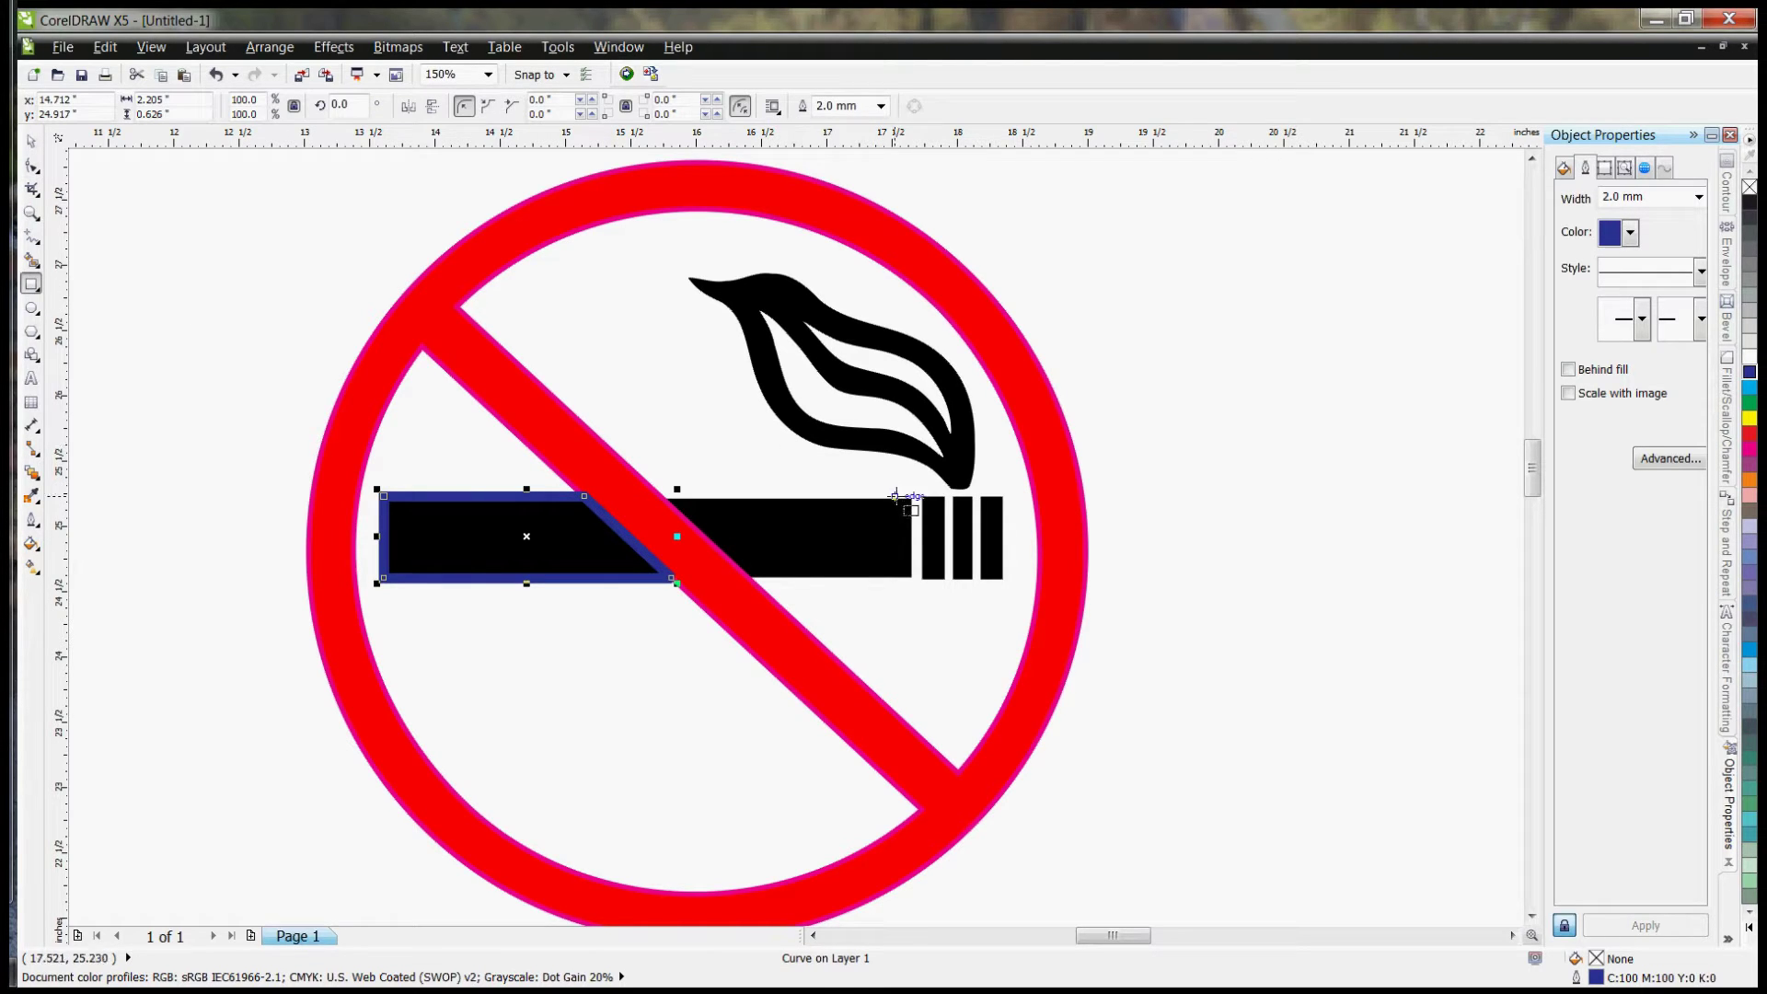
left_click_drag(915, 497, 669, 580)
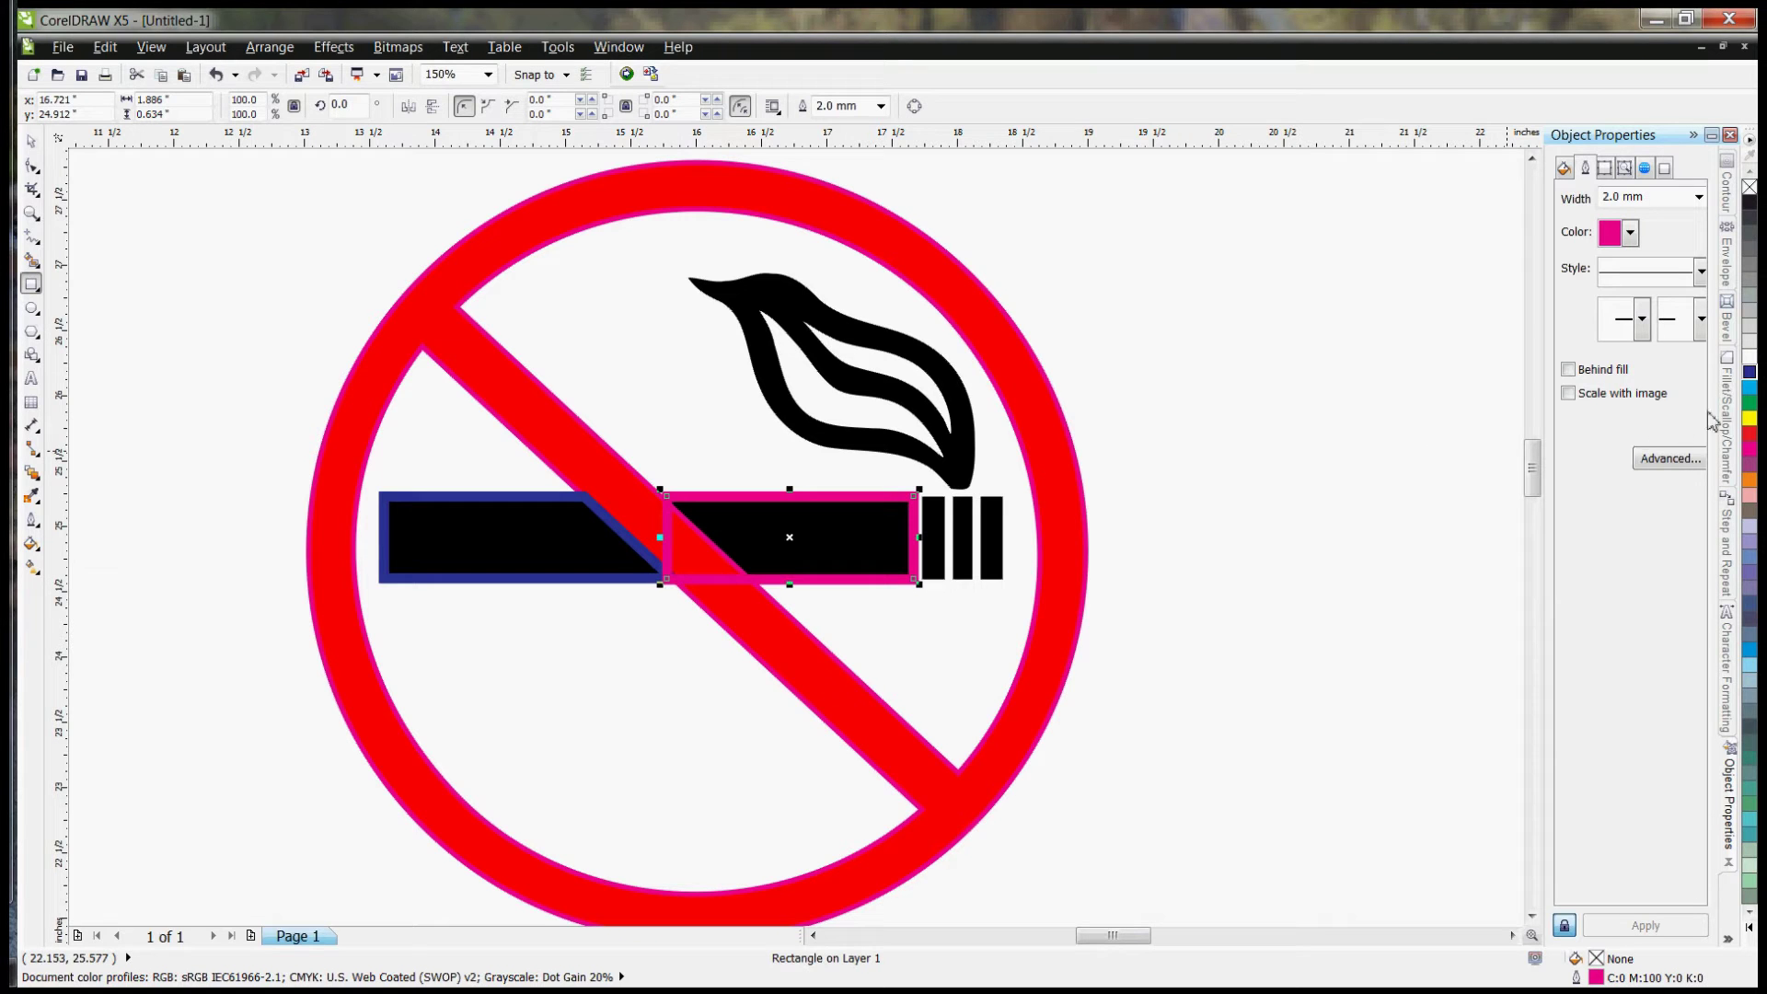
right_click(1749, 374)
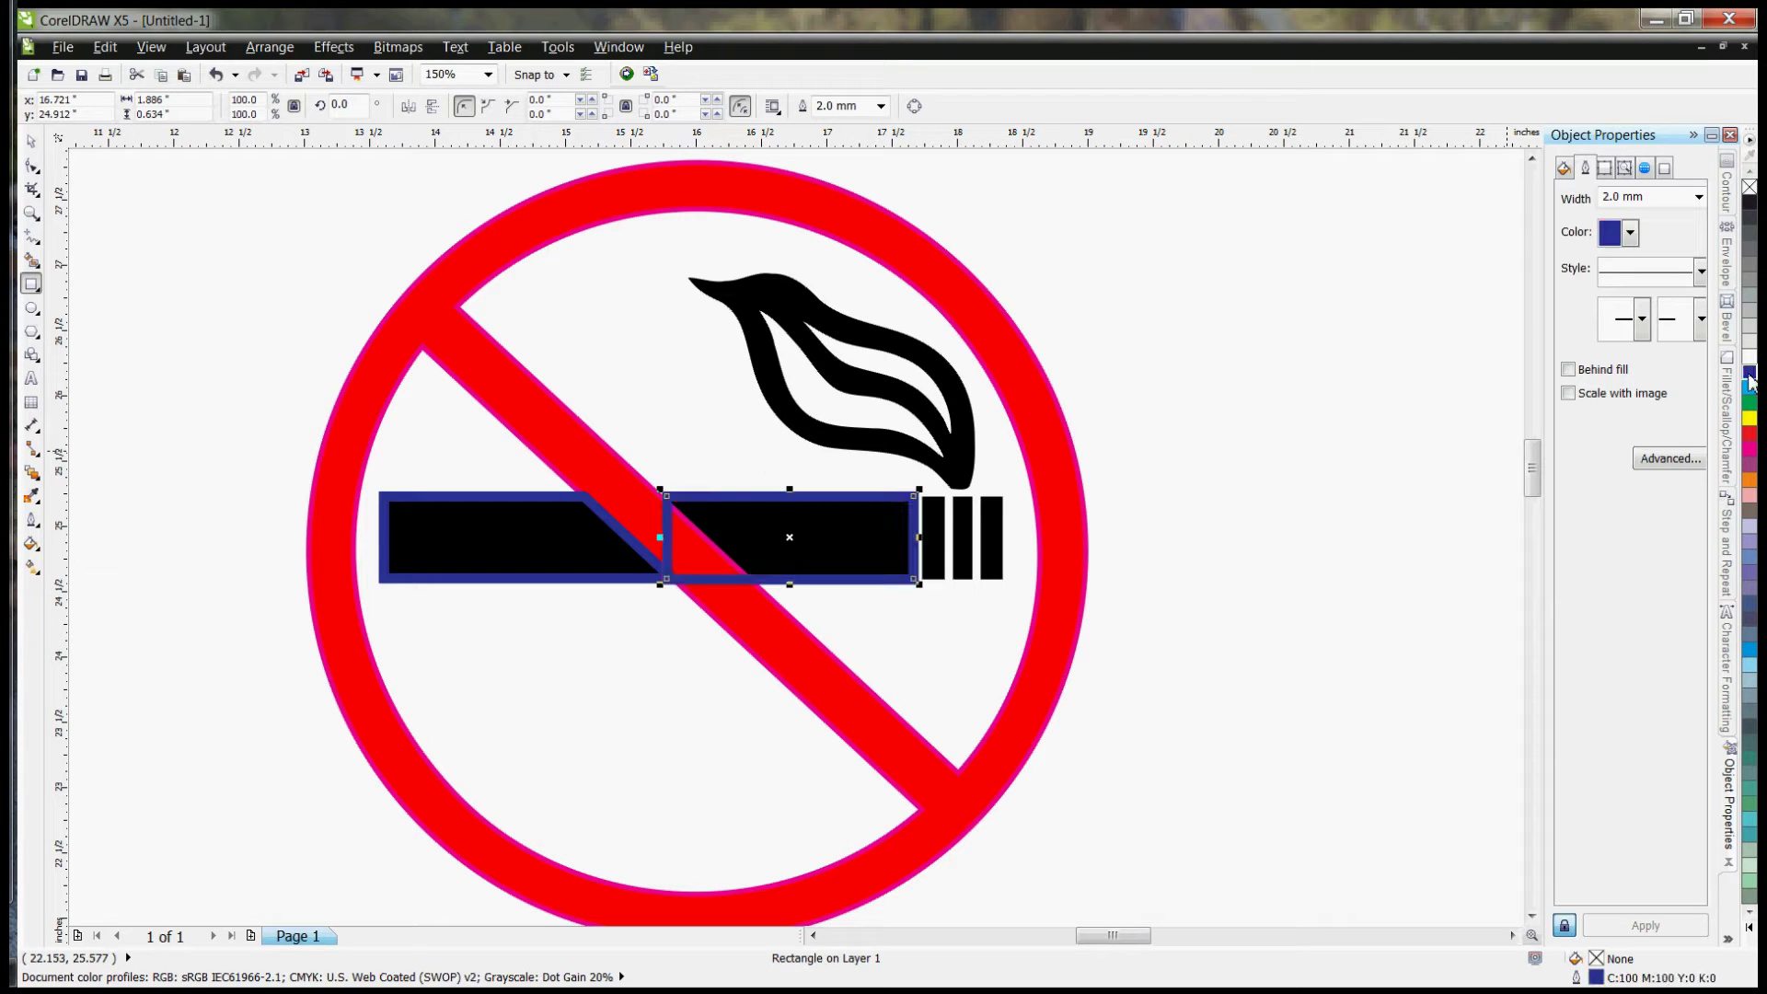
Step: Convert the right body rectangle to curves and move its lower-left node to the slash's right edge
right_click(711, 498)
left_click(736, 509)
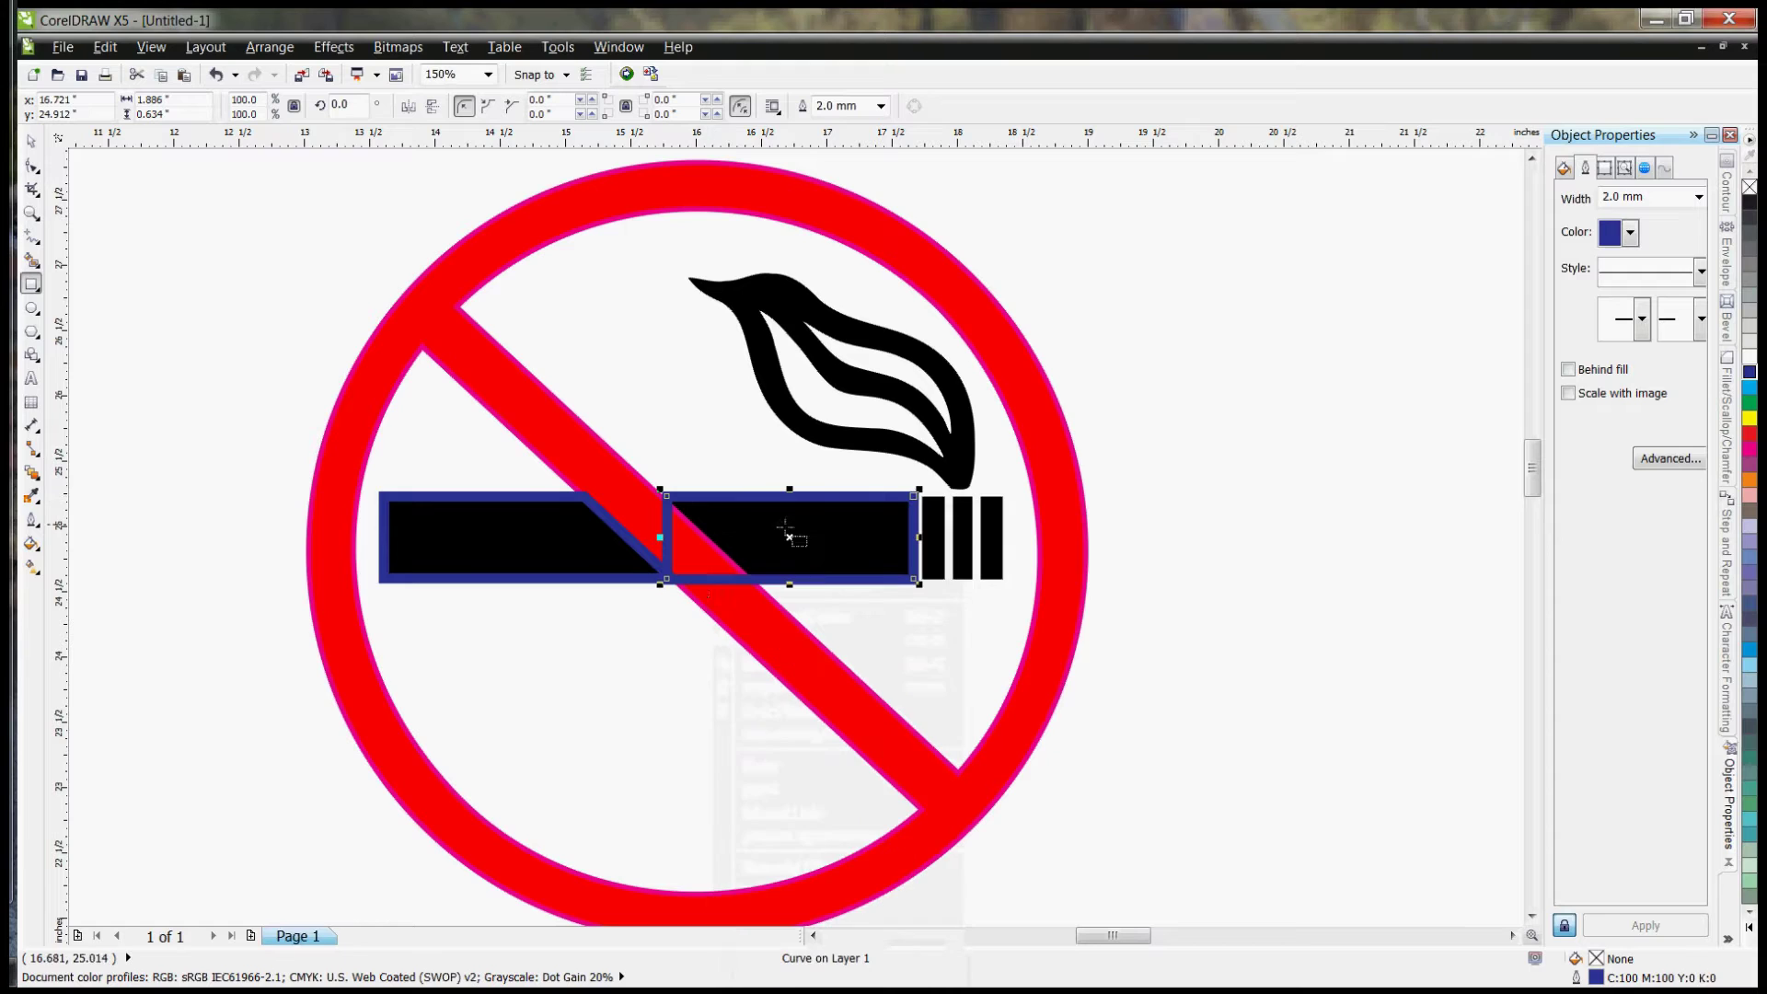
left_click(31, 167)
left_click_drag(674, 587, 755, 585)
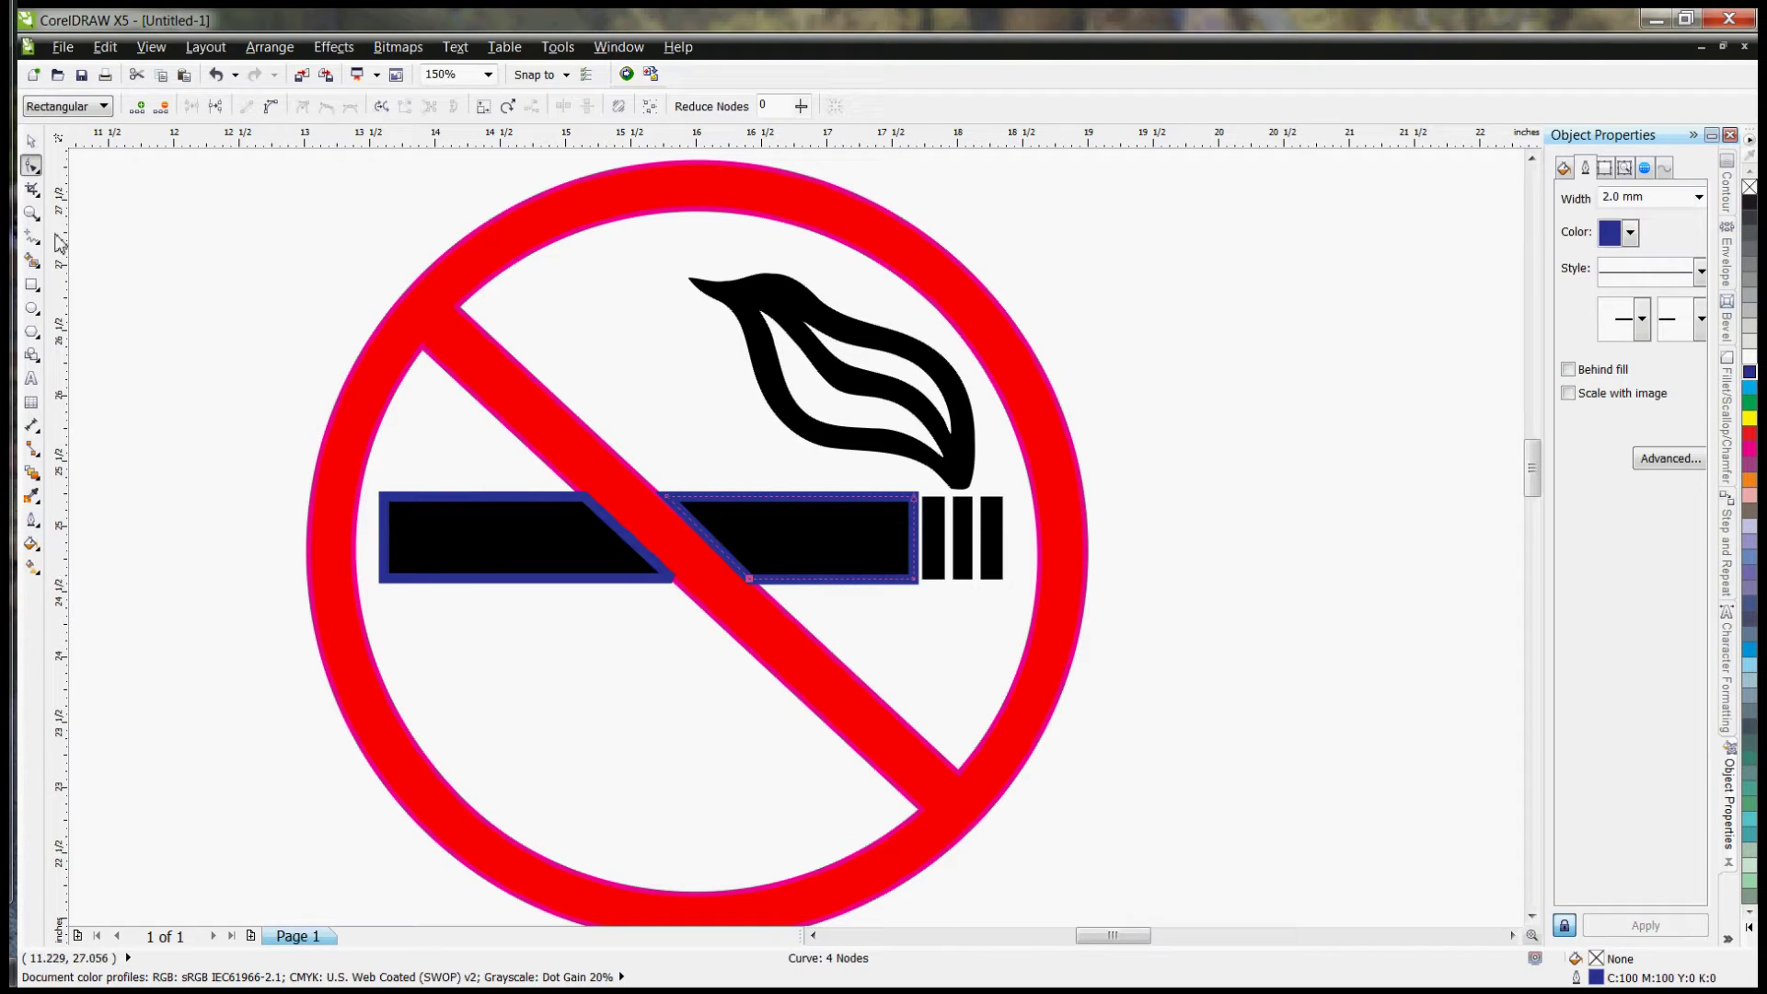
Step: Draw a rectangle about 0.17 by 0.63 inches over the first of the cigarette's three end stripes and outline it in dark blue
left_click(31, 284)
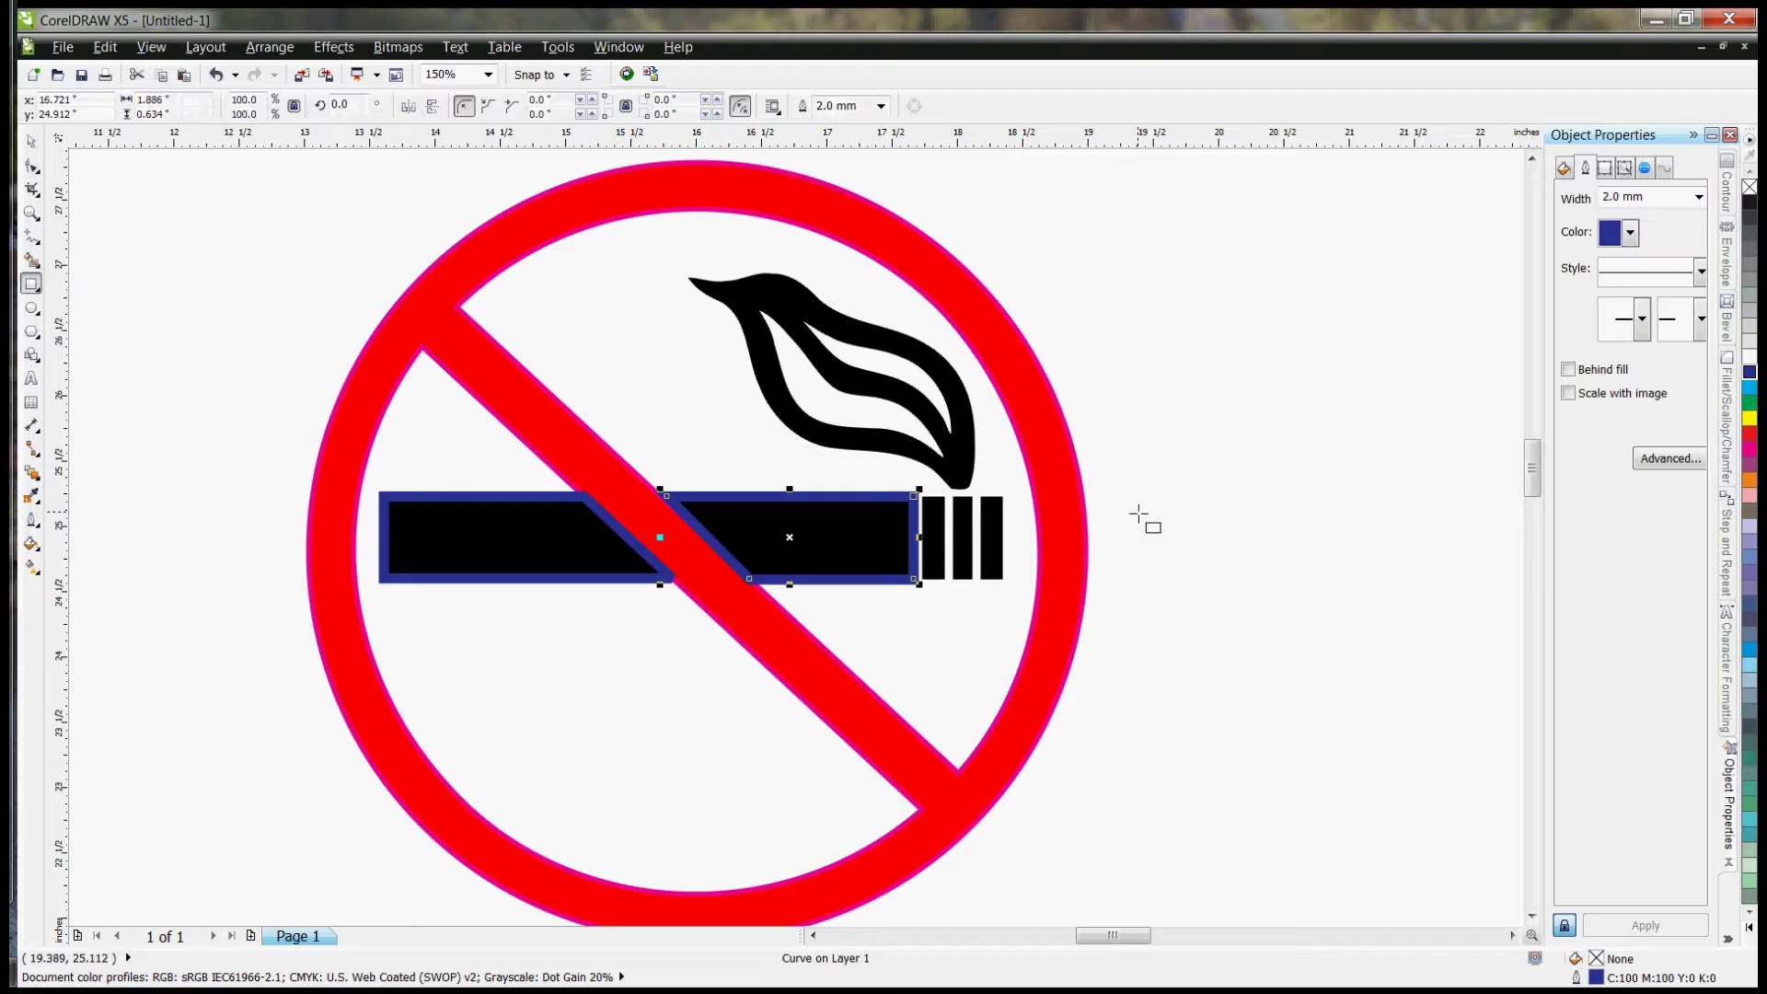
left_click_drag(922, 497, 945, 581)
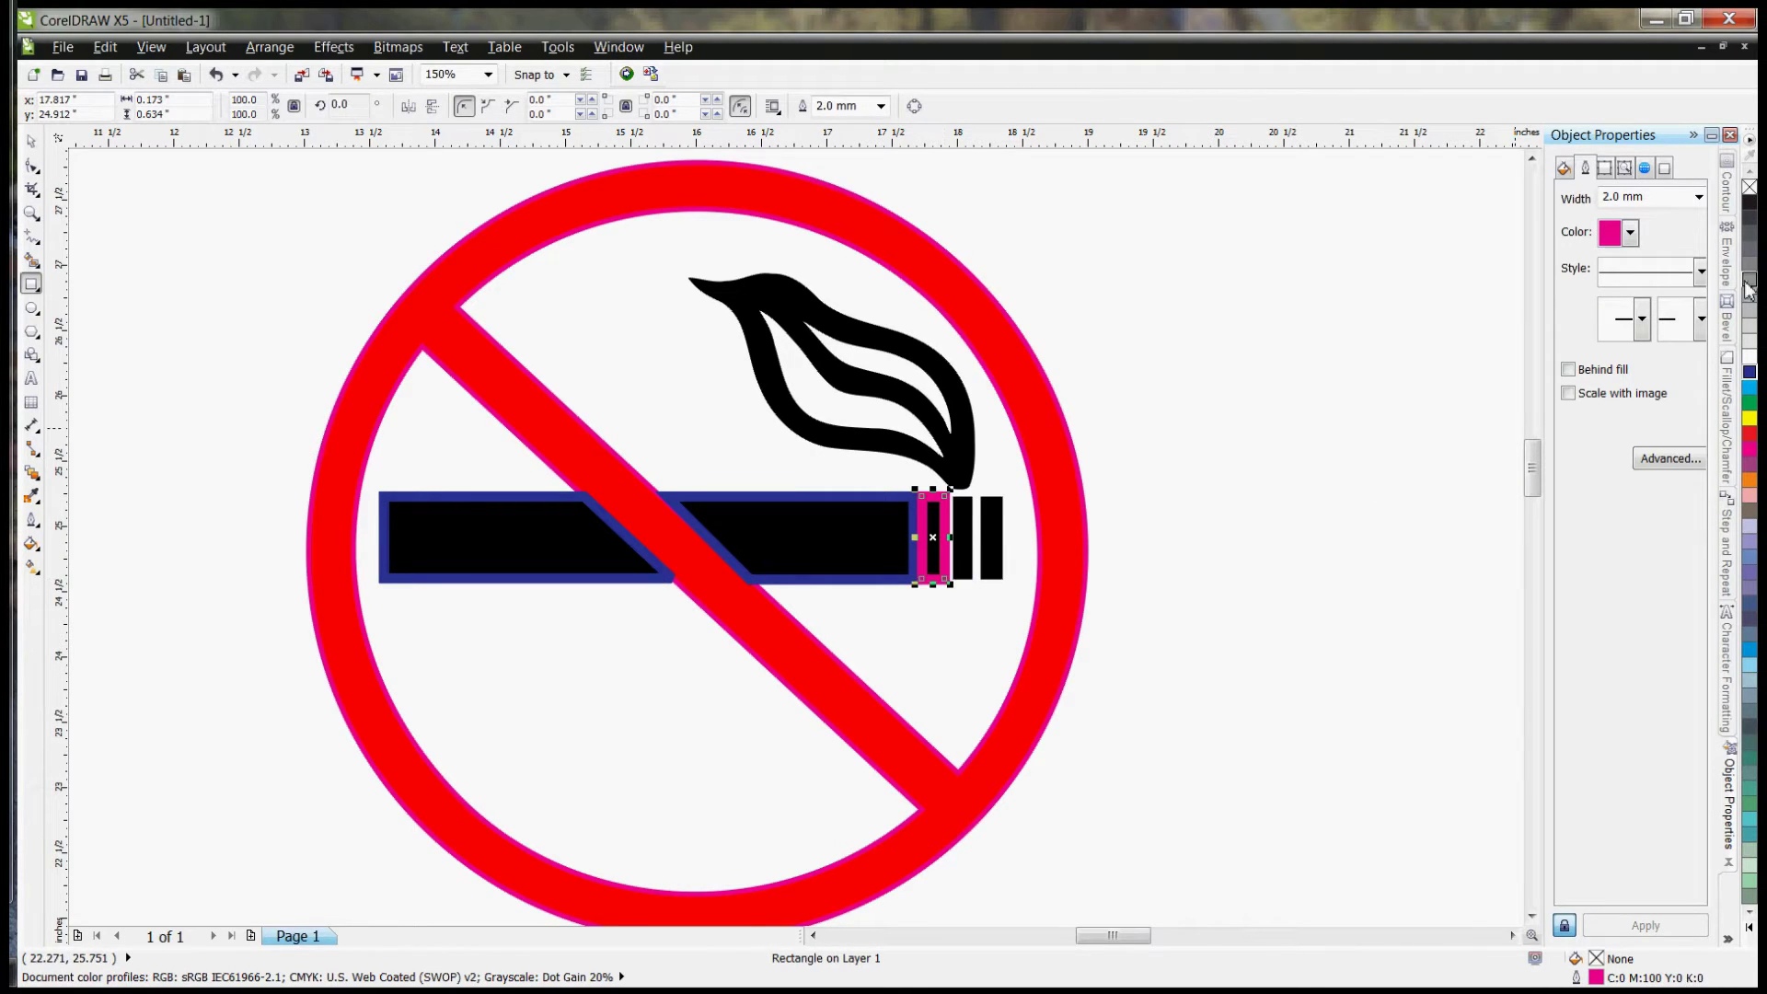
right_click(1750, 374)
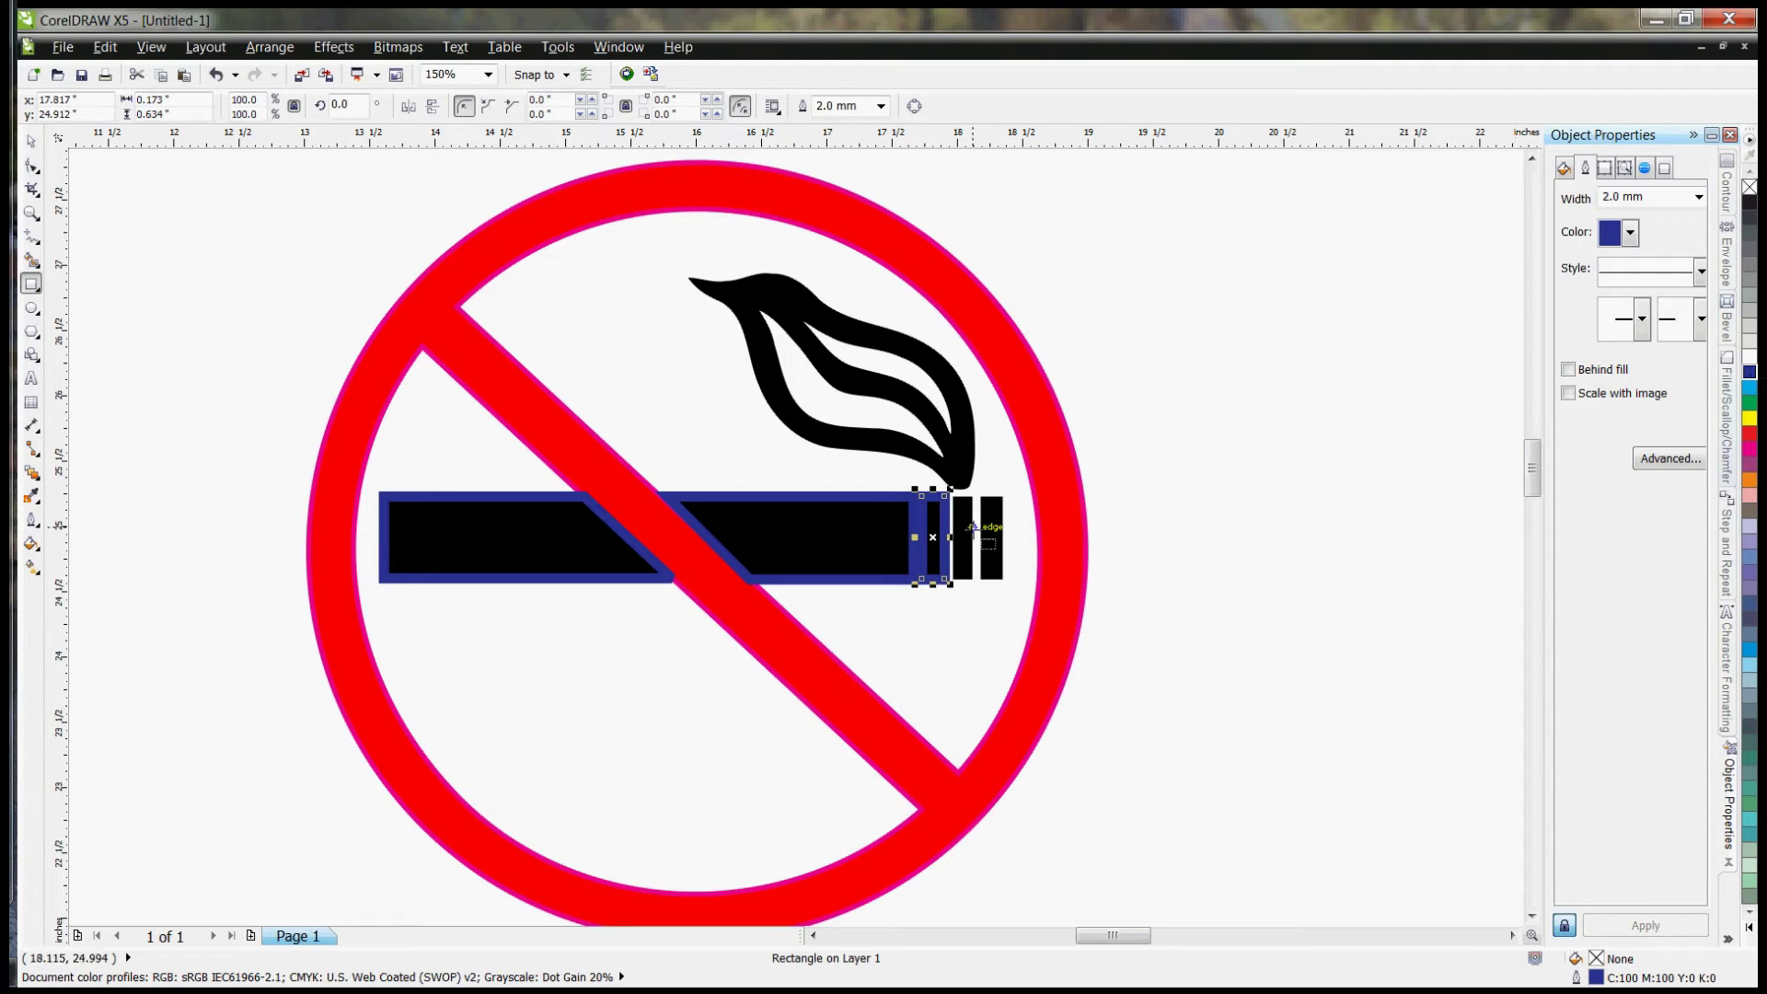
Step: Duplicate the stripe rectangle twice and place the copies over the cigarette's two remaining end stripes
key("ctrl+d")
key("ctrl+d")
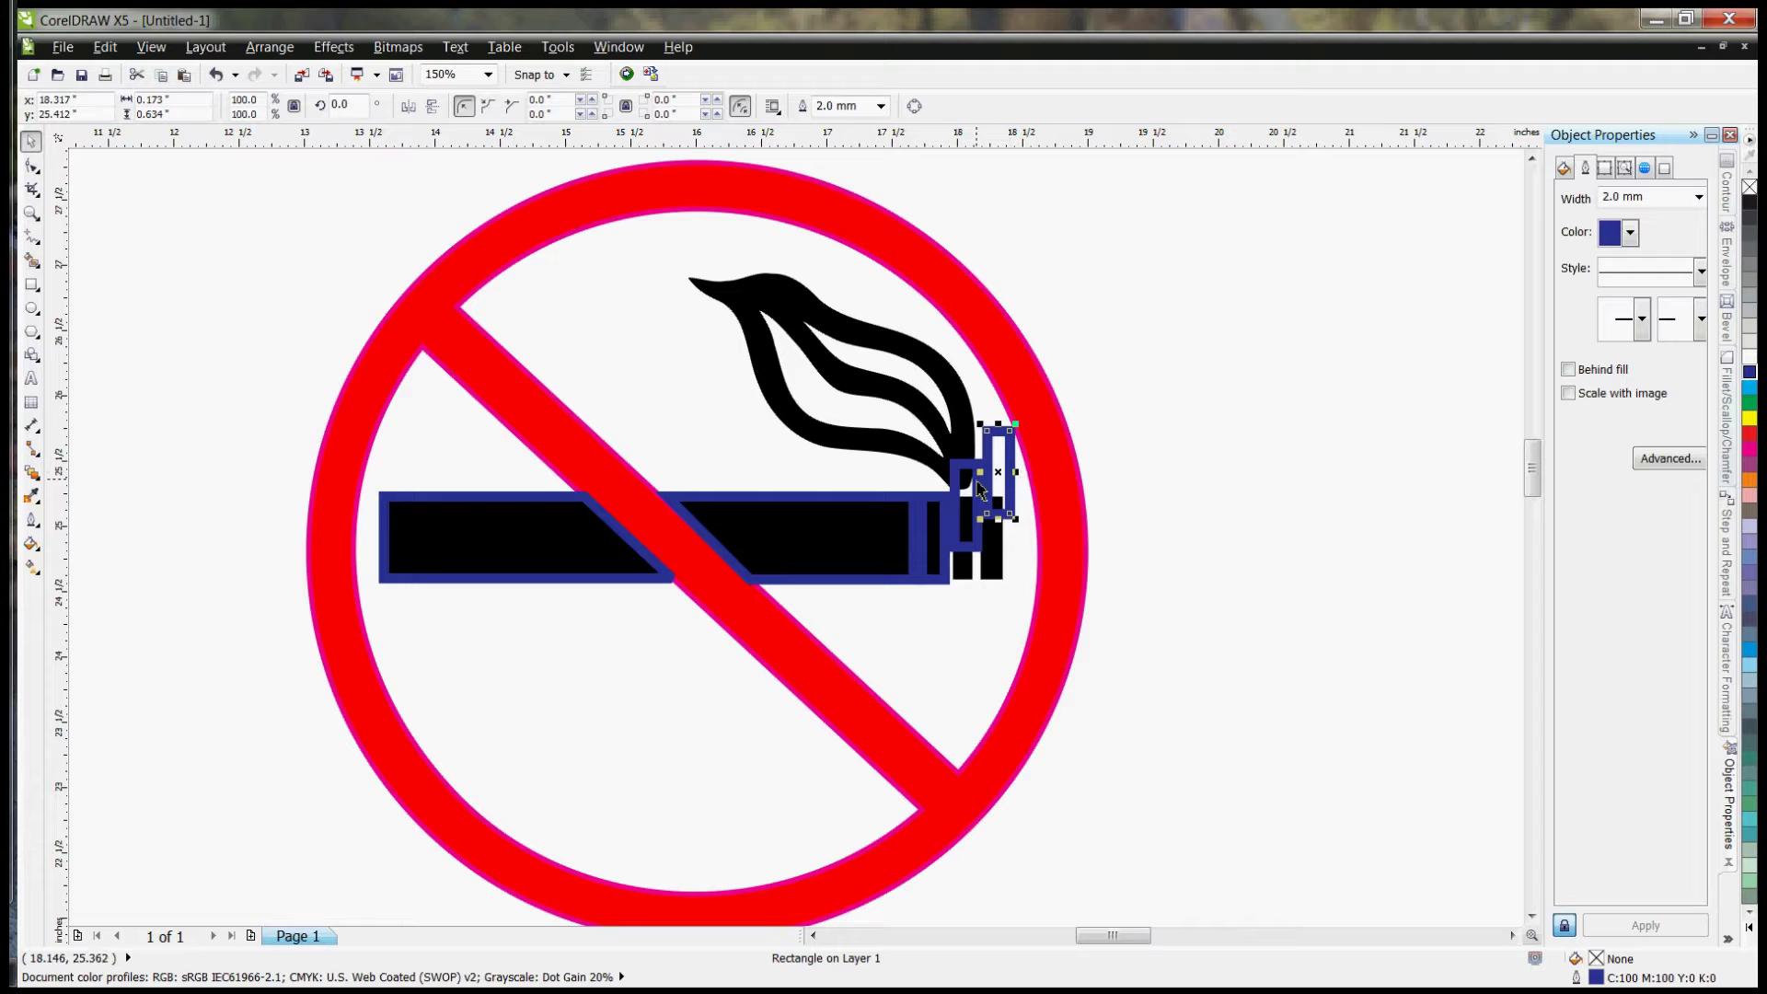
left_click_drag(1008, 473, 997, 539)
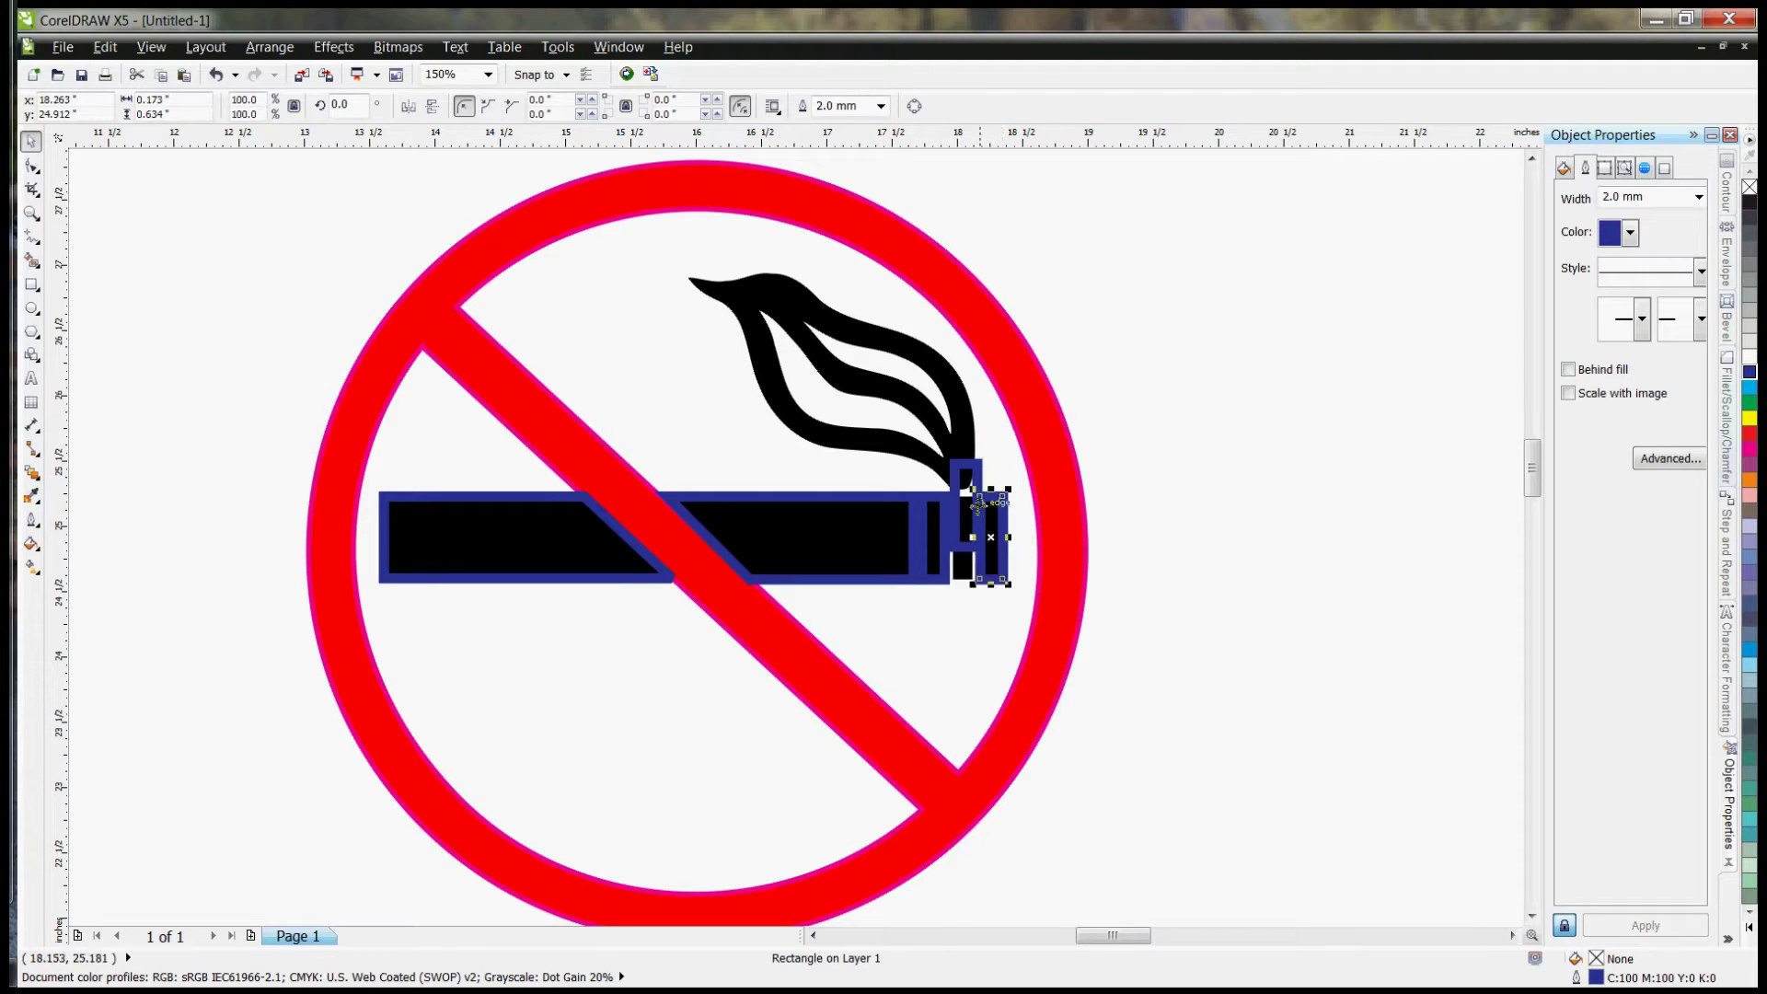
left_click(979, 472)
left_click_drag(969, 504, 964, 543)
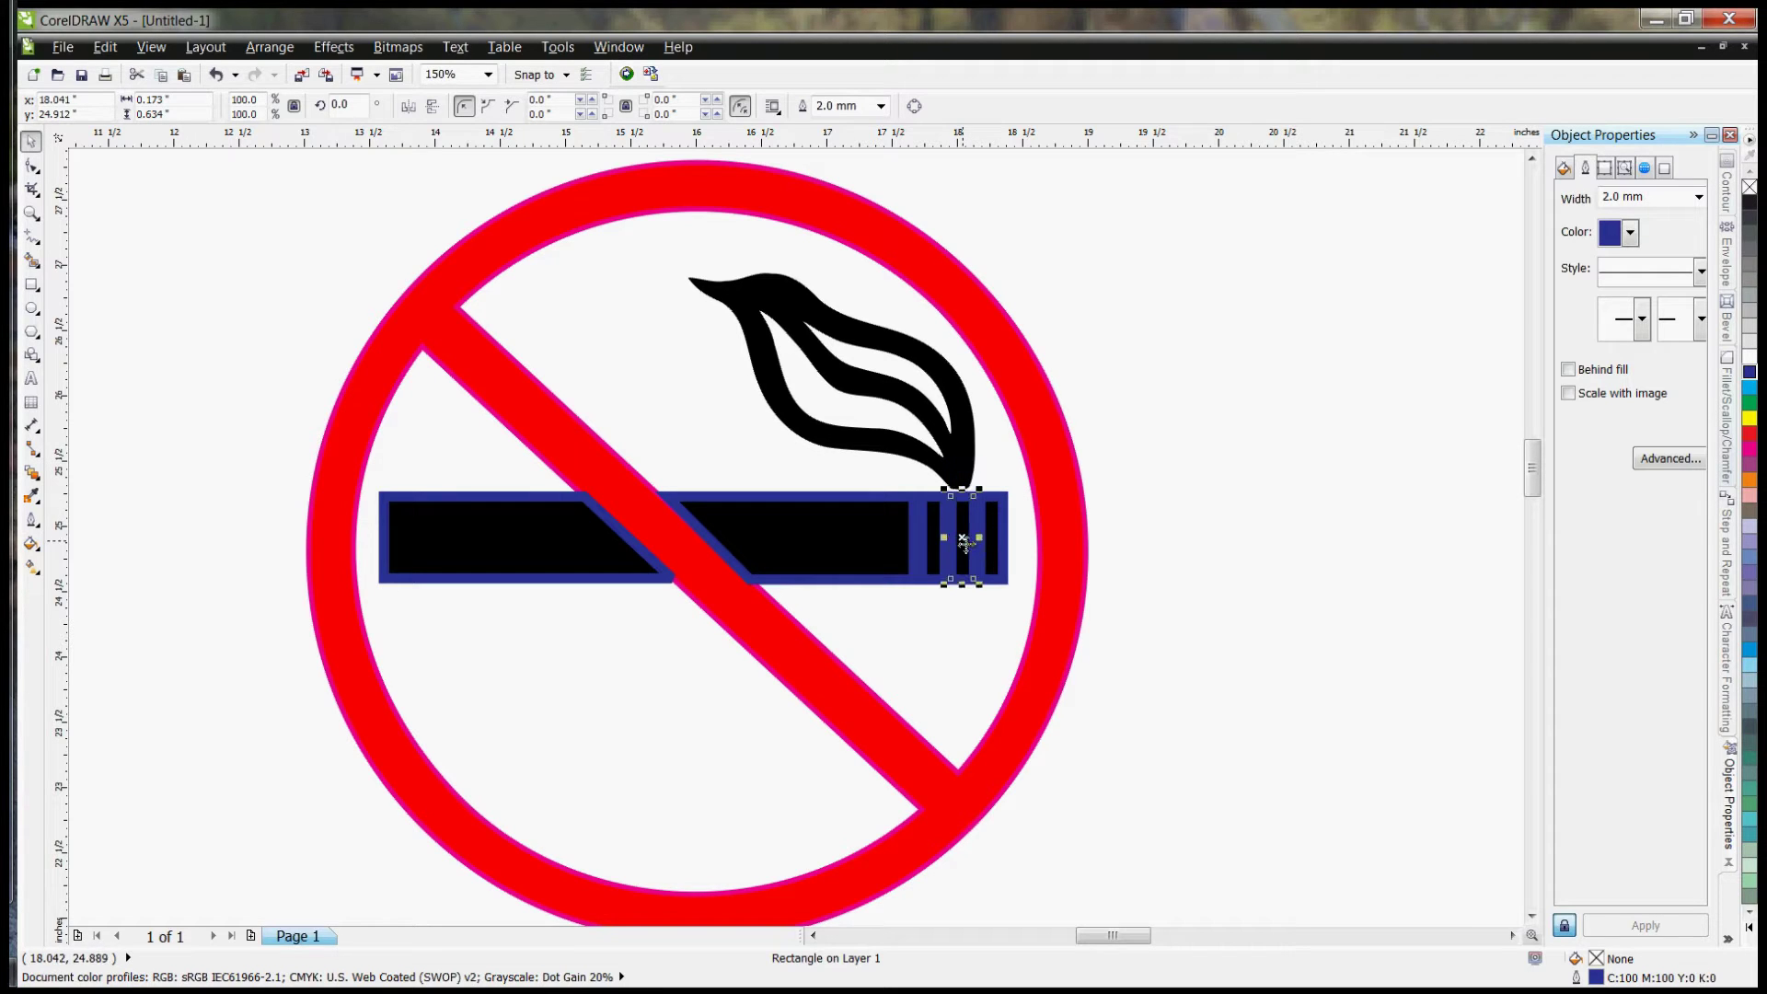
left_click(1226, 507)
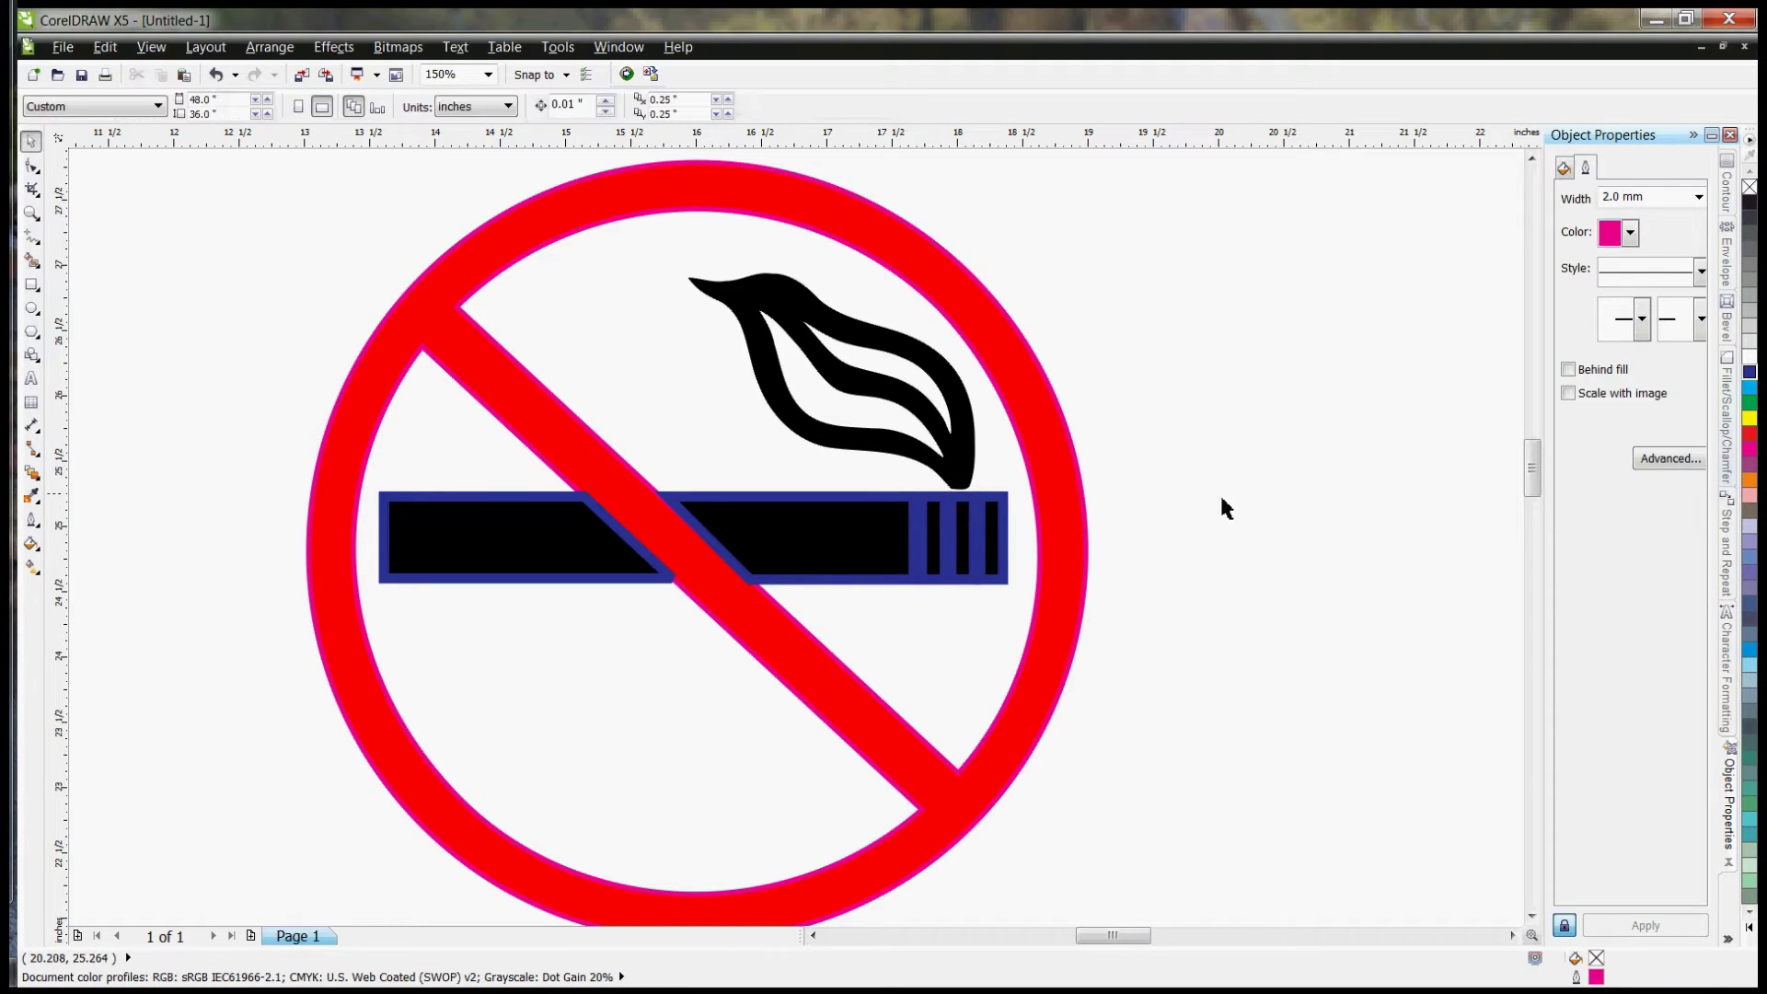
Step: Set the outline width of all five cigarette shapes to 0.5 mm
left_click_drag(1167, 472, 230, 608)
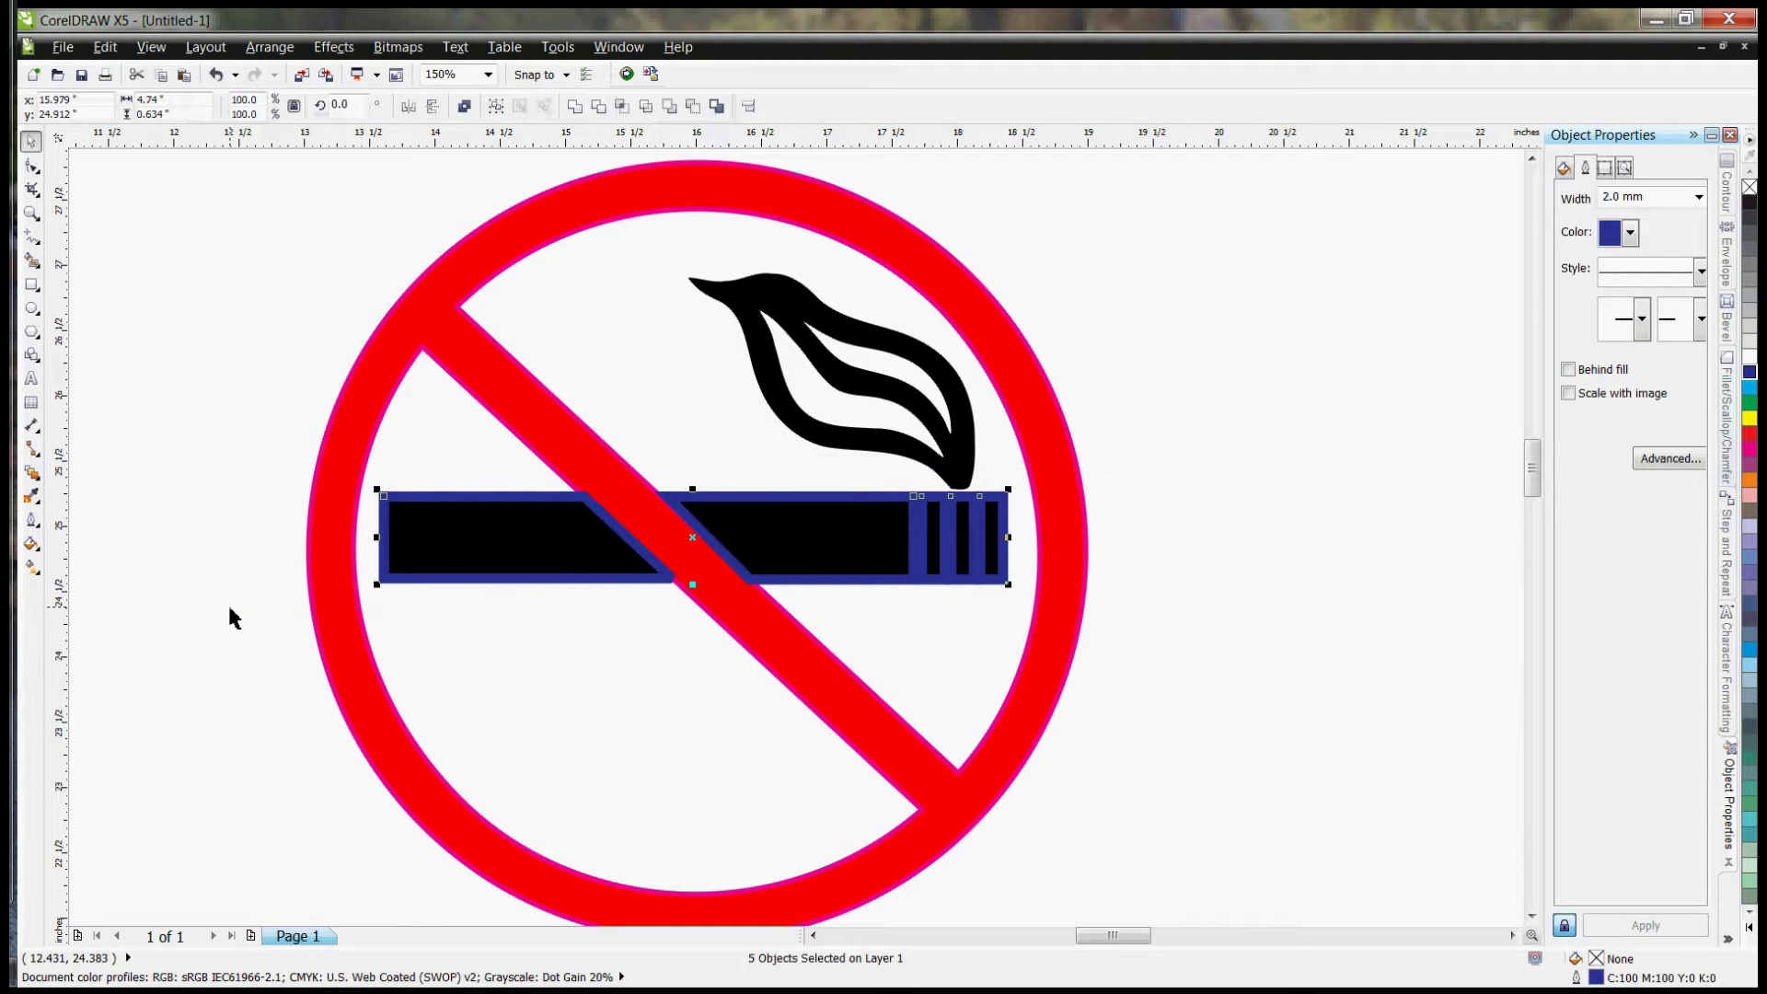
left_click(1699, 197)
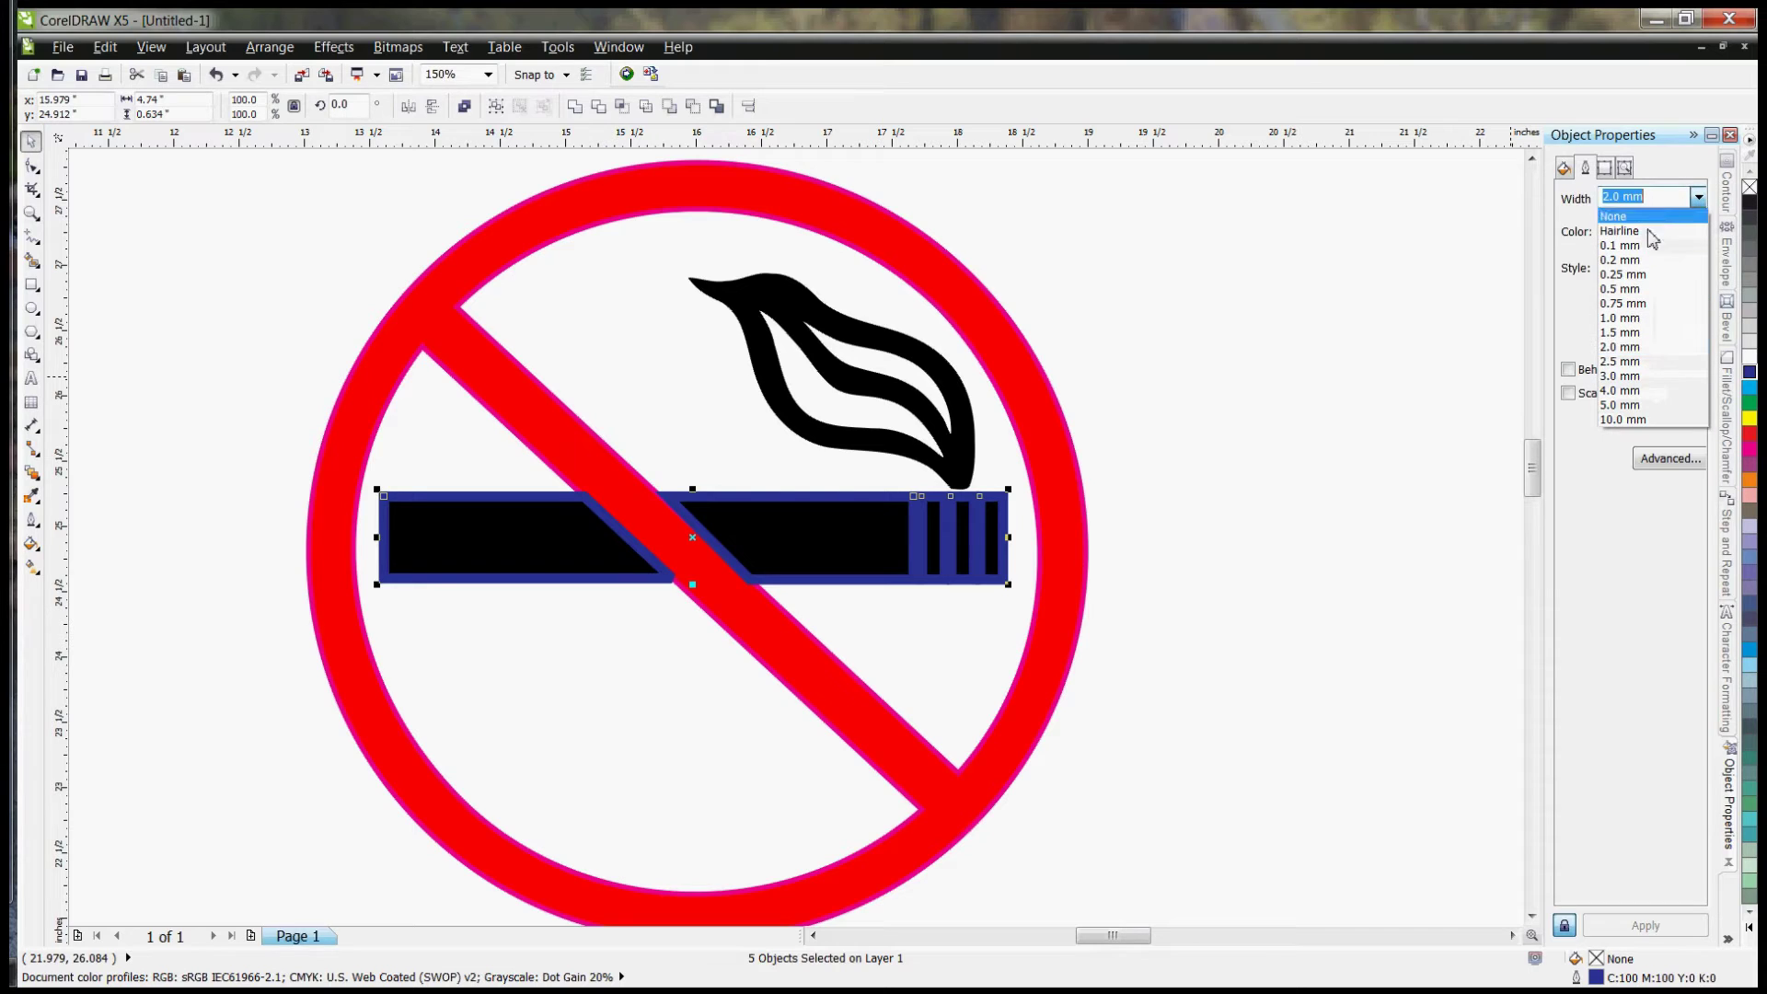
left_click(1634, 292)
left_click(1178, 442)
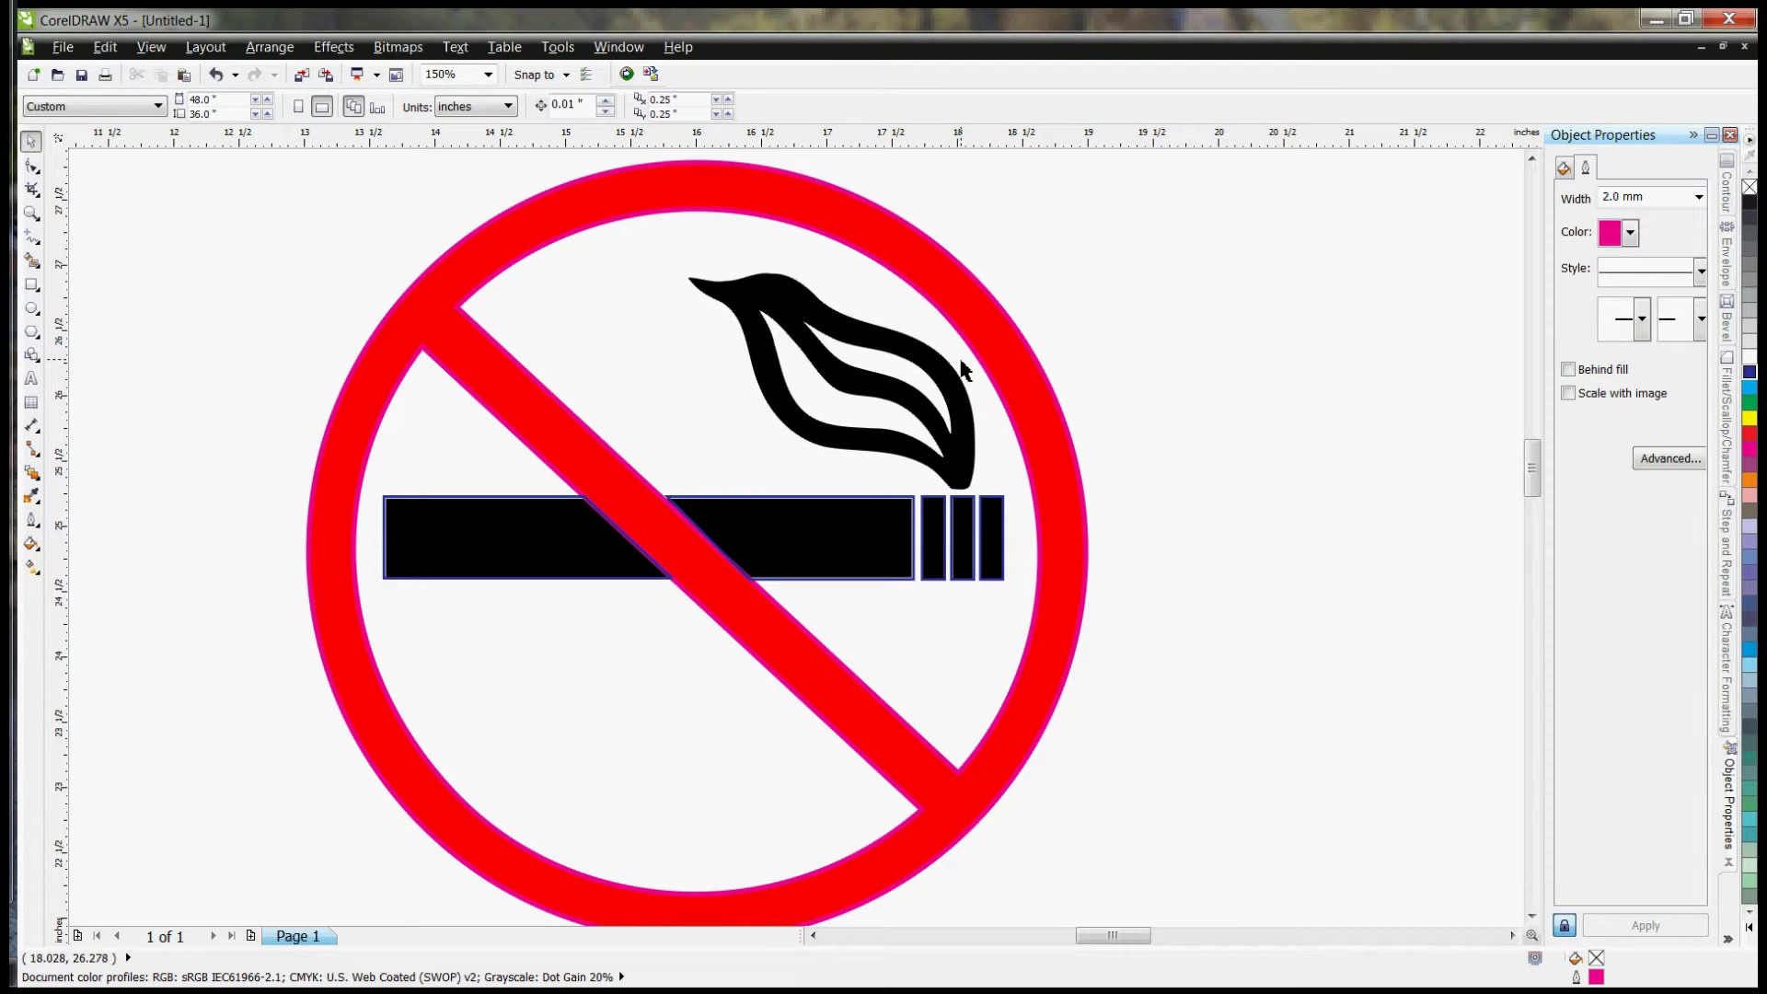
Step: Draw a straight line about 0.31 inches long from the smoke's left tip along its upper edge and set its outline width to 0.5 mm
left_click(881, 313)
scroll(882, 310, "up", 2)
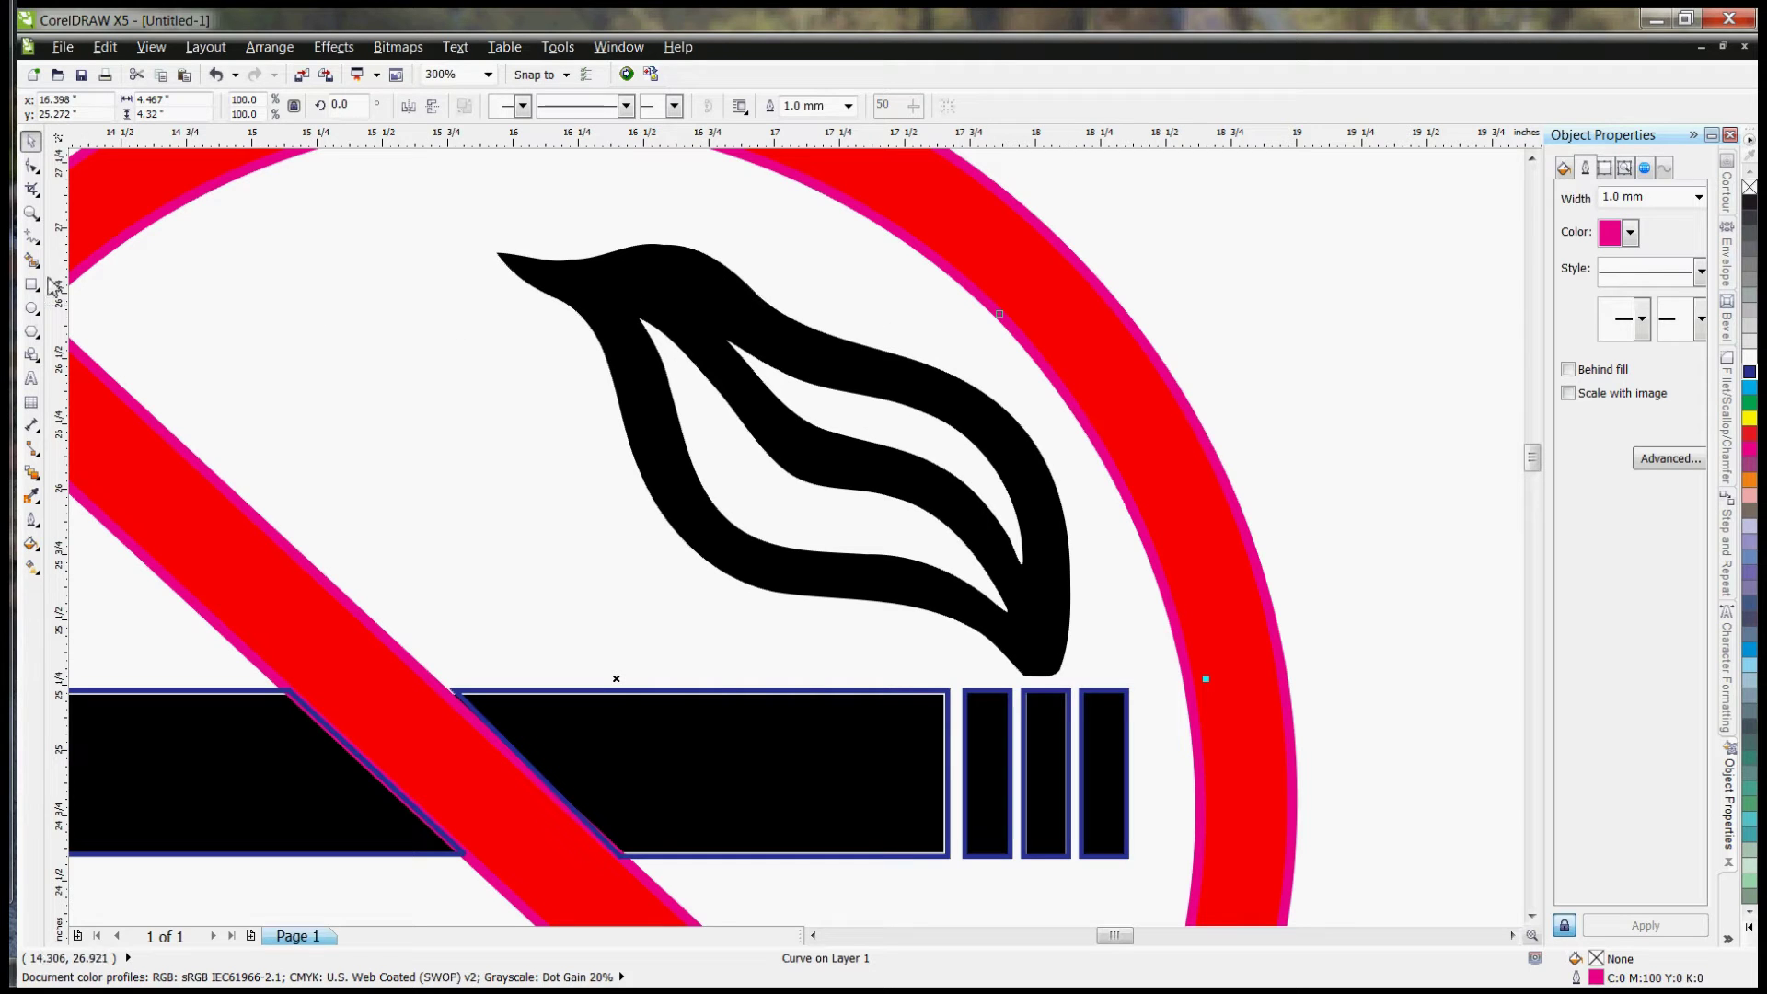
left_click(34, 237)
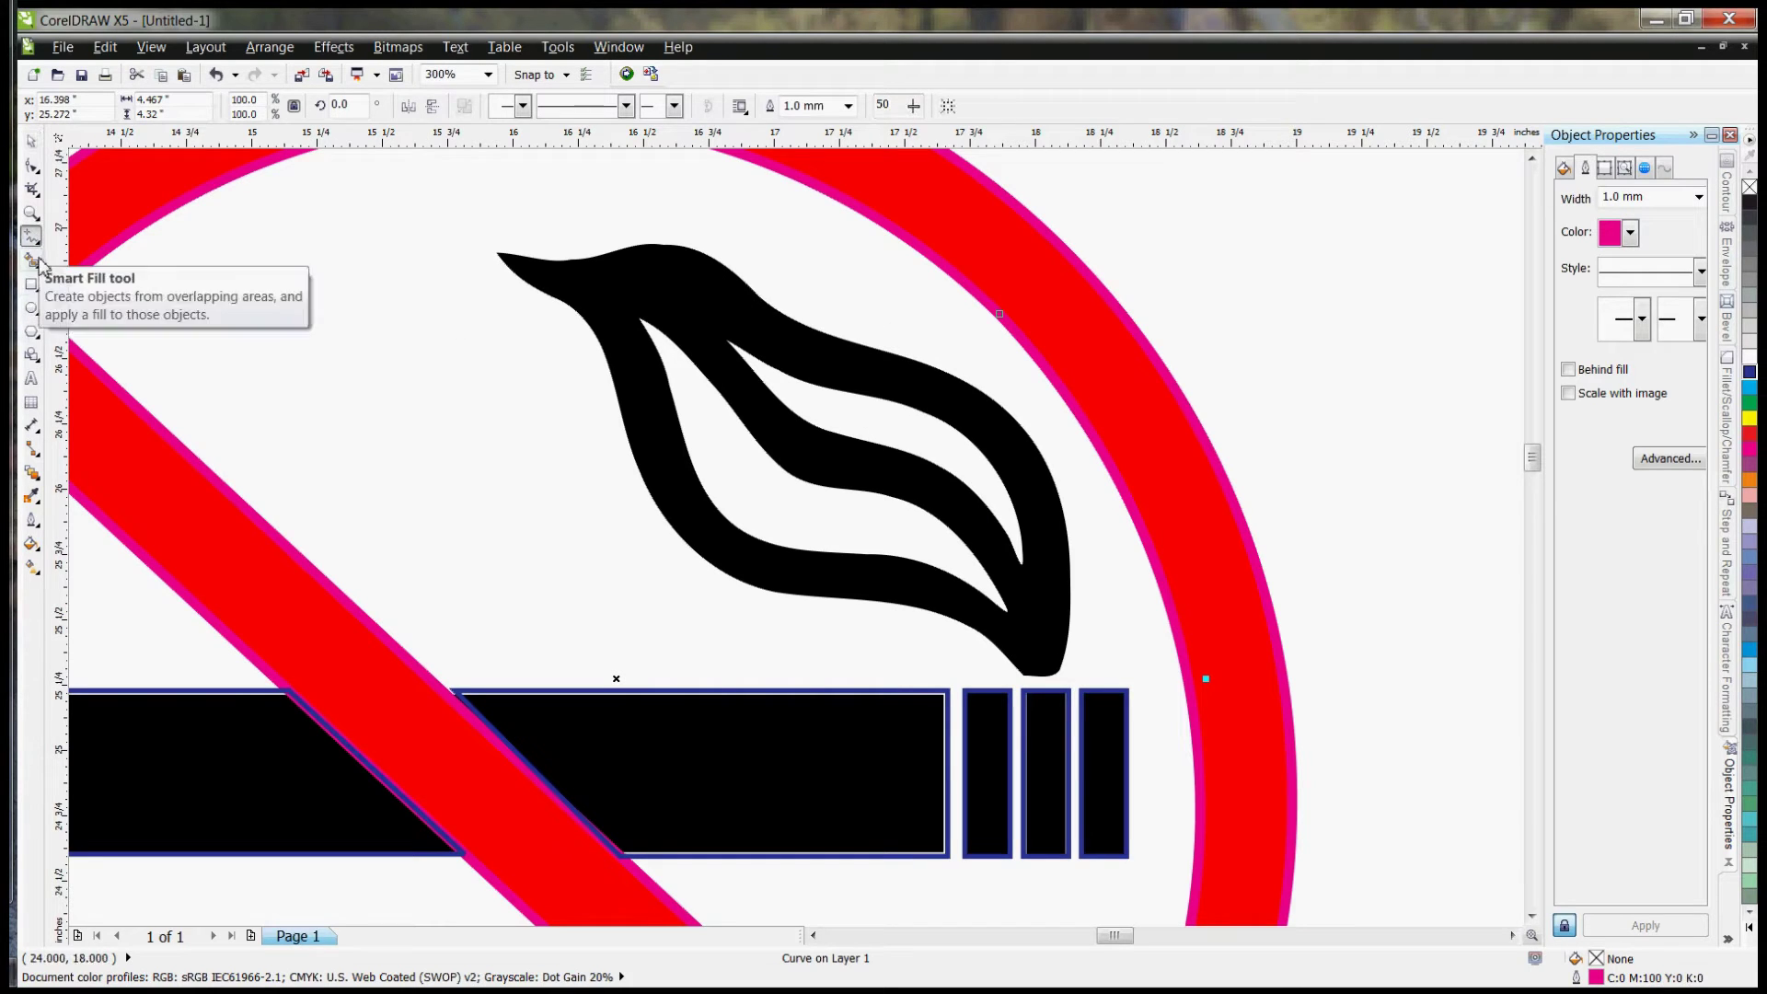
left_click(498, 253)
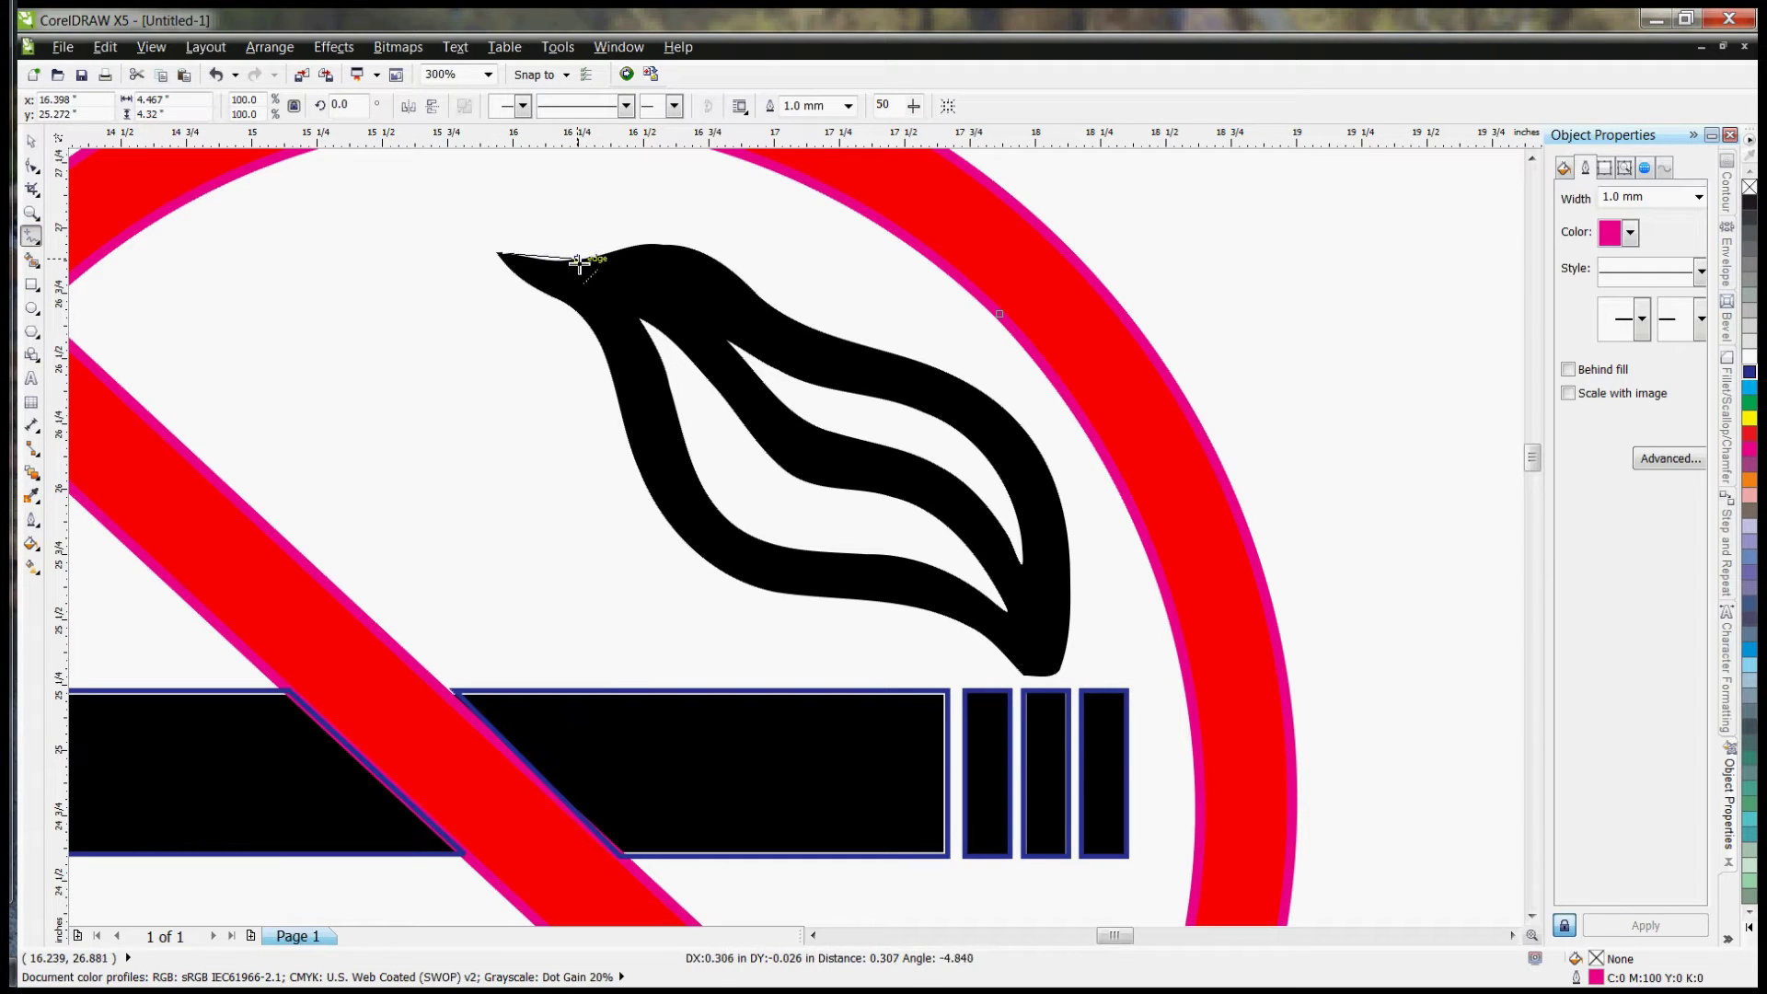
left_click(579, 262)
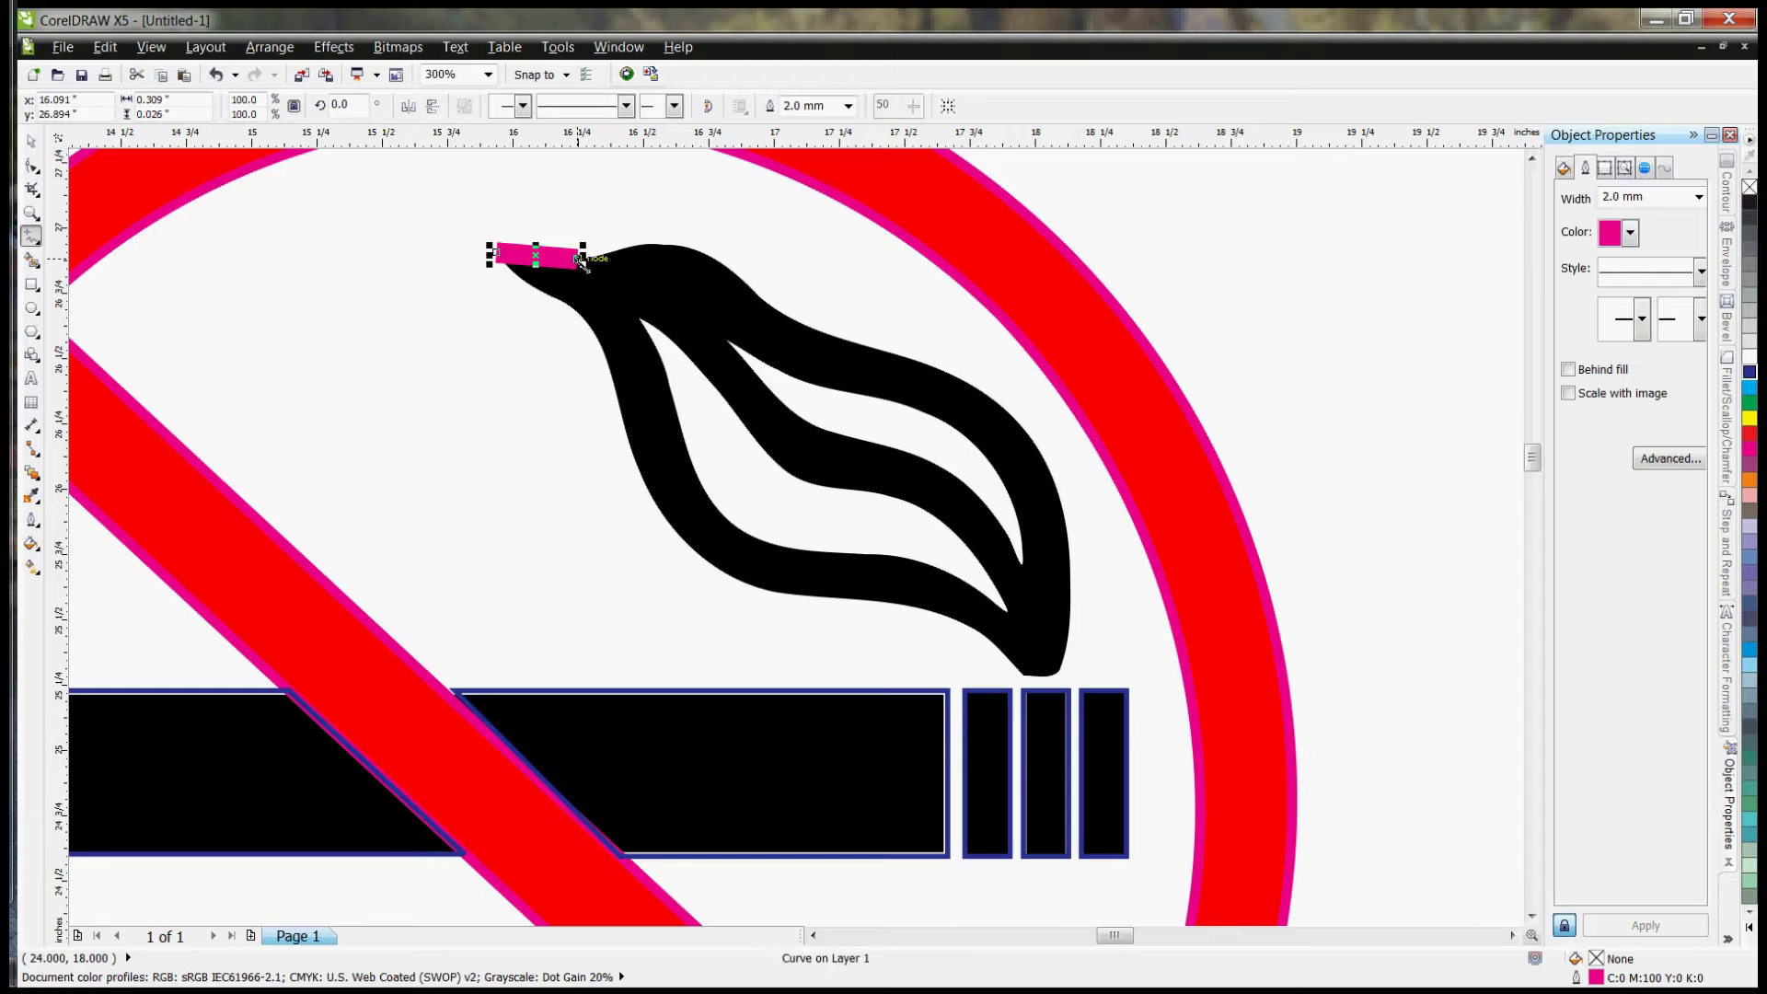
left_click(1698, 197)
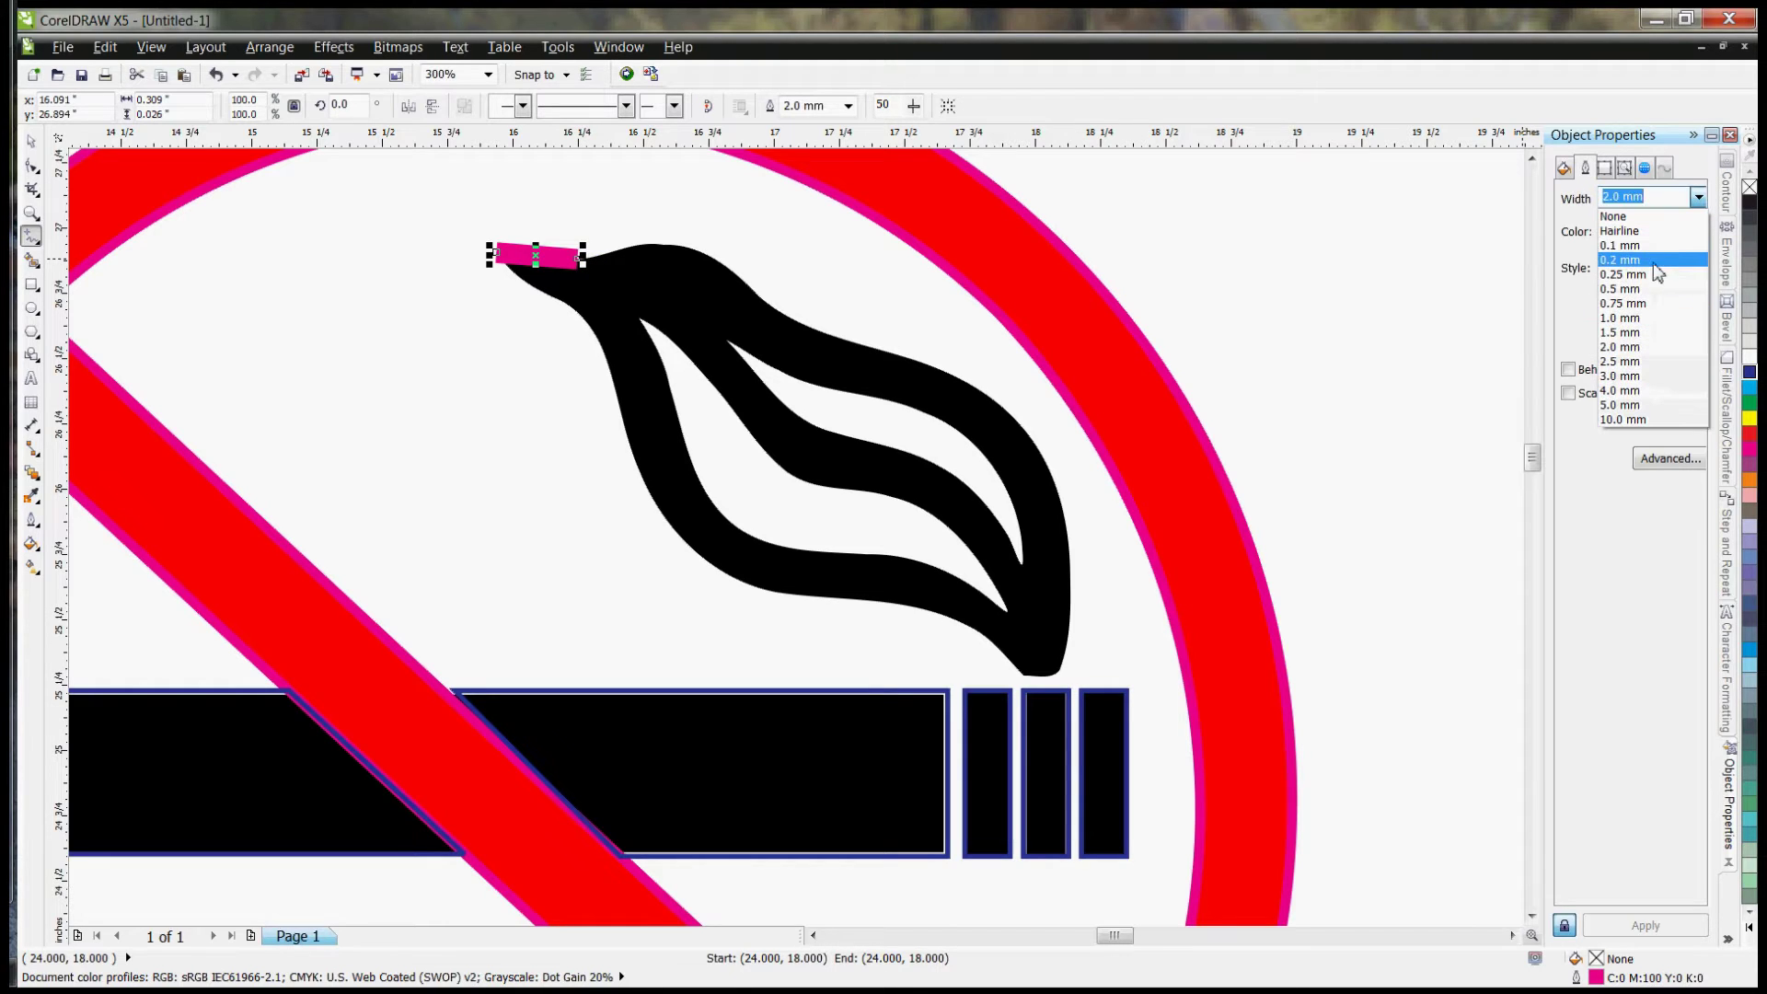
left_click(1653, 289)
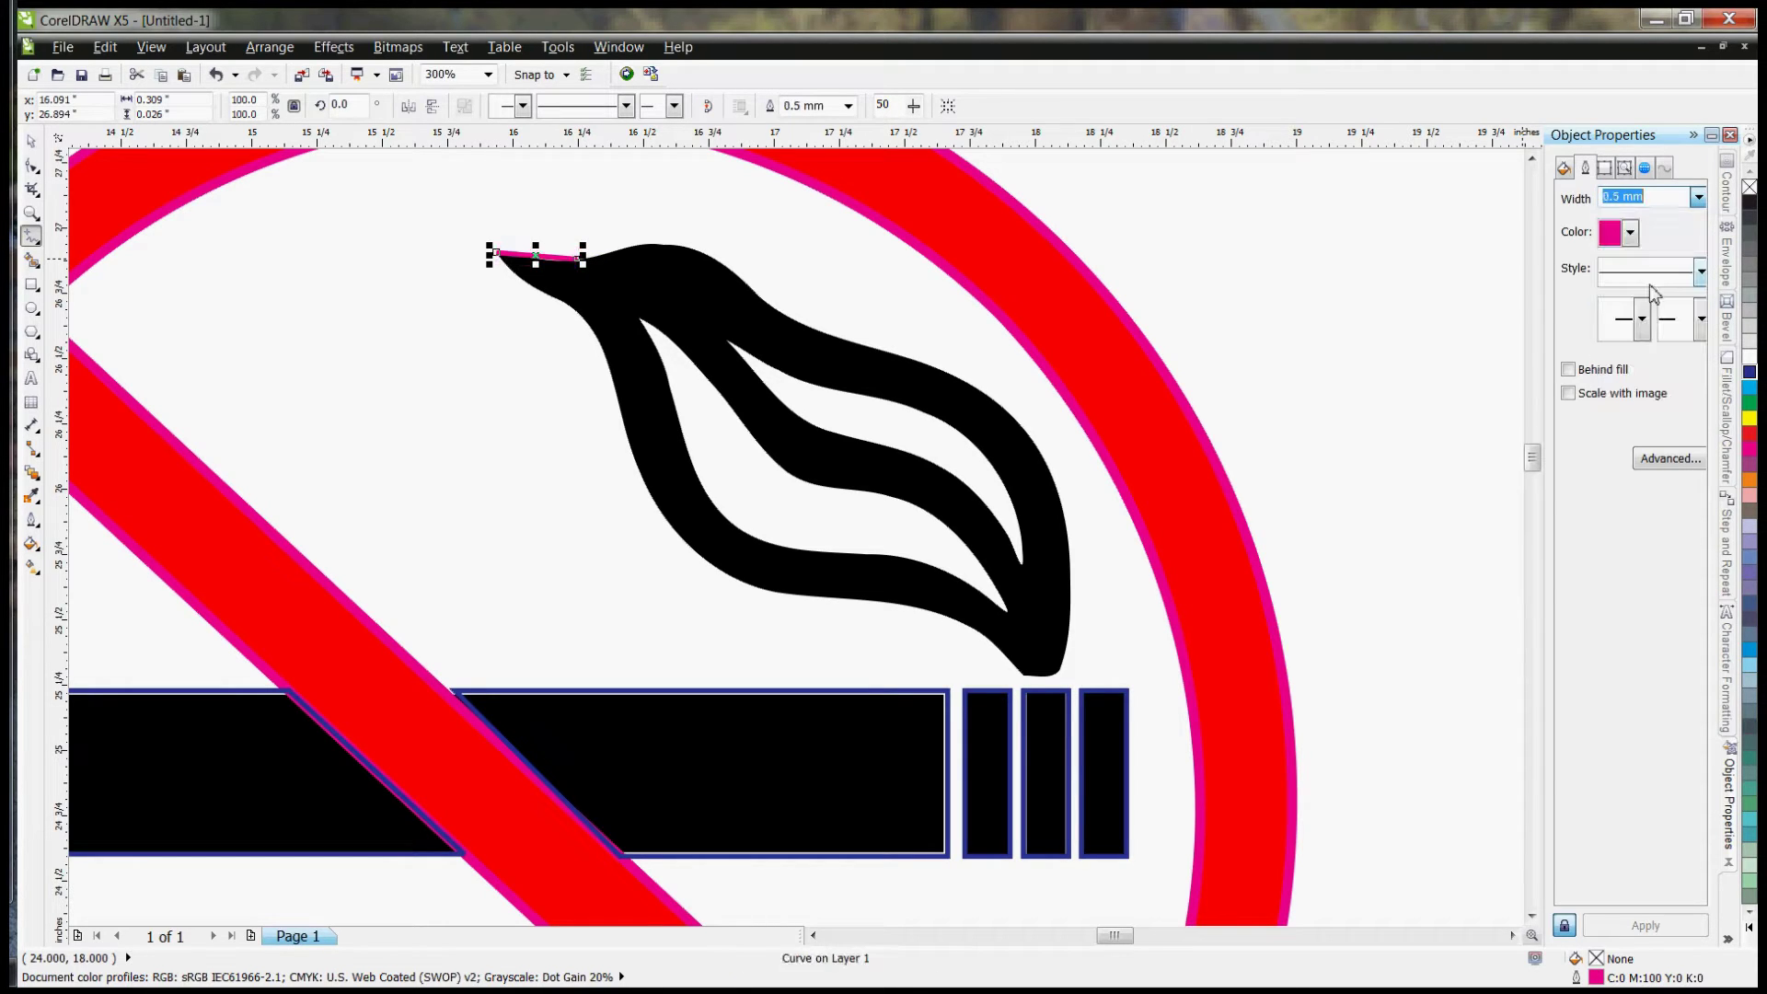
Step: Continue the line with connected straight segments along the smoke's upper and right edge down to its bottom tip
left_click(580, 260)
left_click(666, 246)
left_click(667, 245)
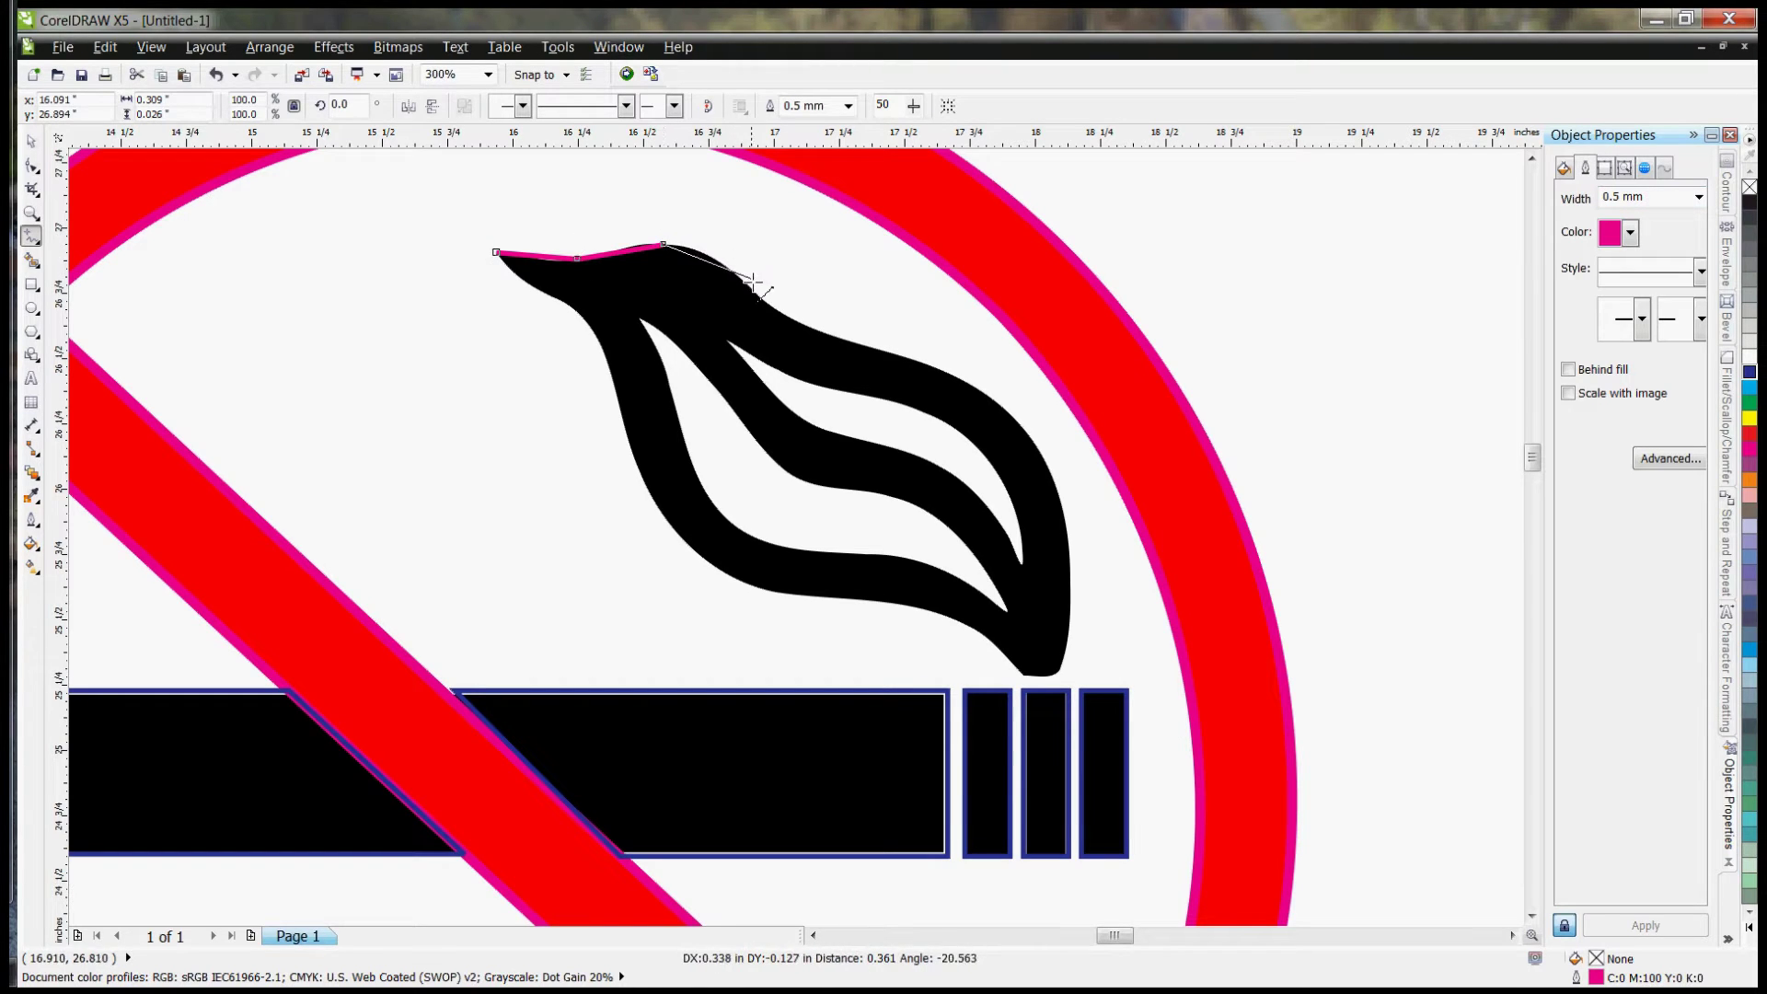
left_click(754, 291)
left_click(887, 350)
left_click(1012, 416)
left_click(1068, 547)
left_click(1060, 670)
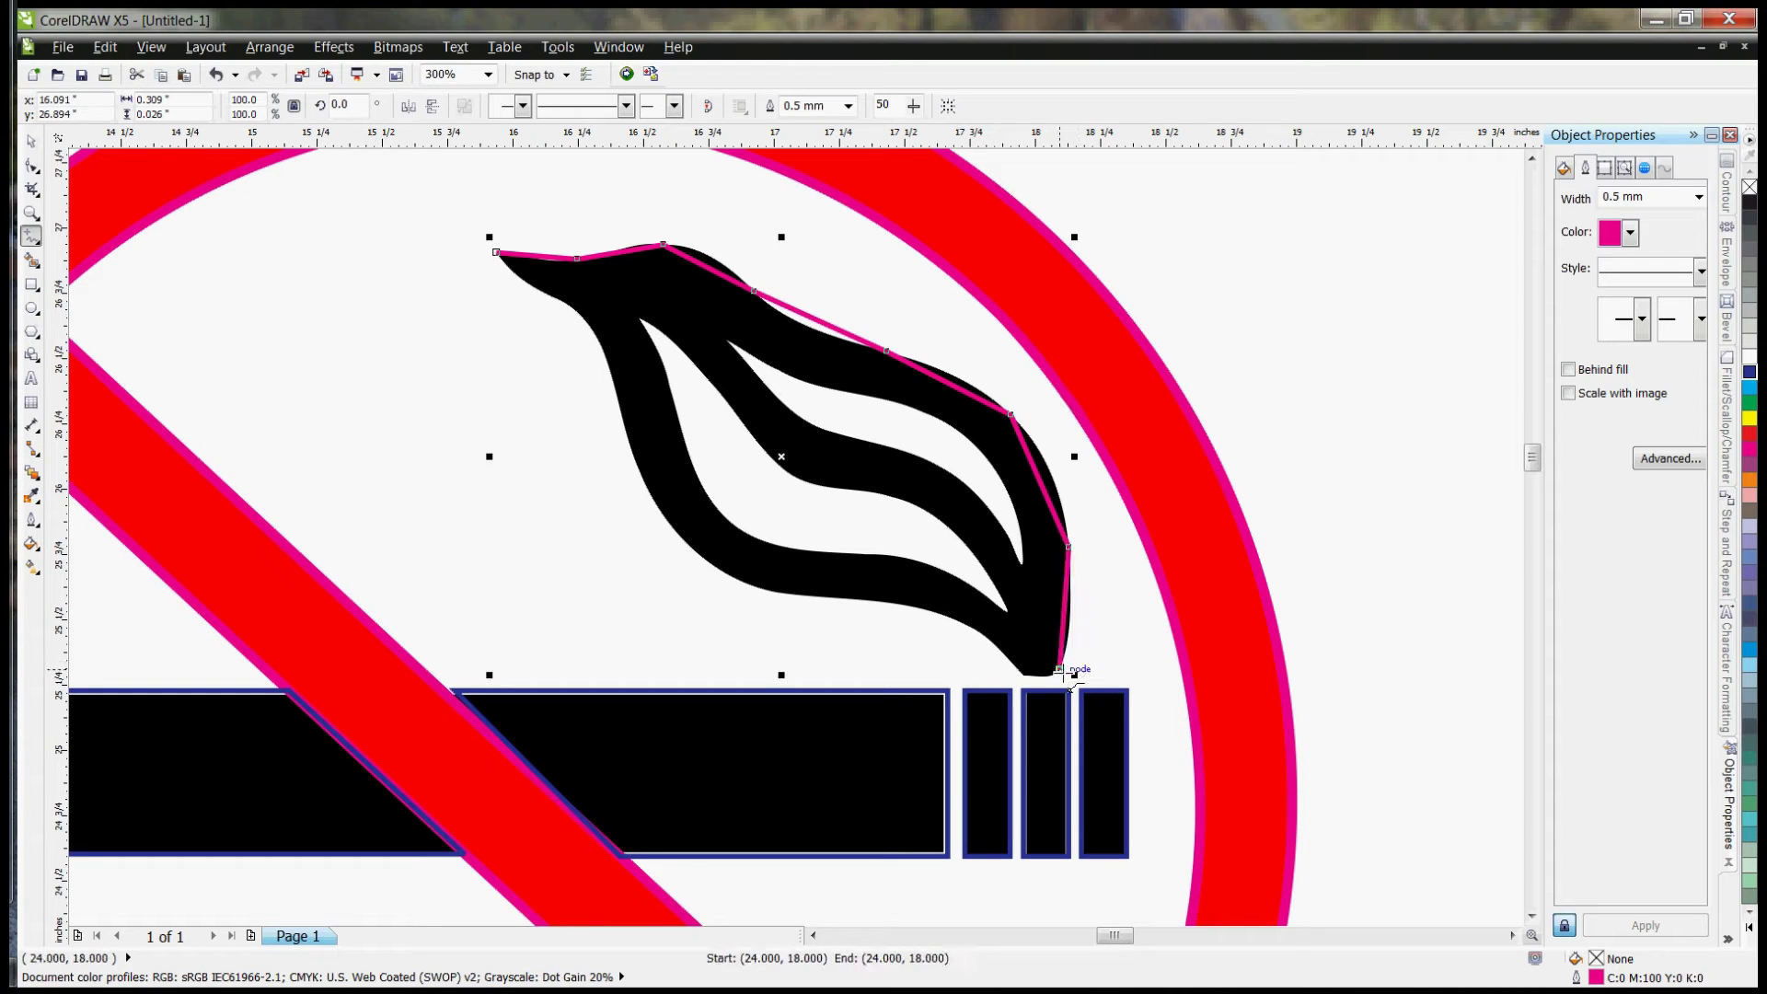
Step: Trace the smoke's lower and left edge with connected straight segments and close the outline at the left tip
left_click(1024, 675)
left_click(960, 622)
left_click(812, 597)
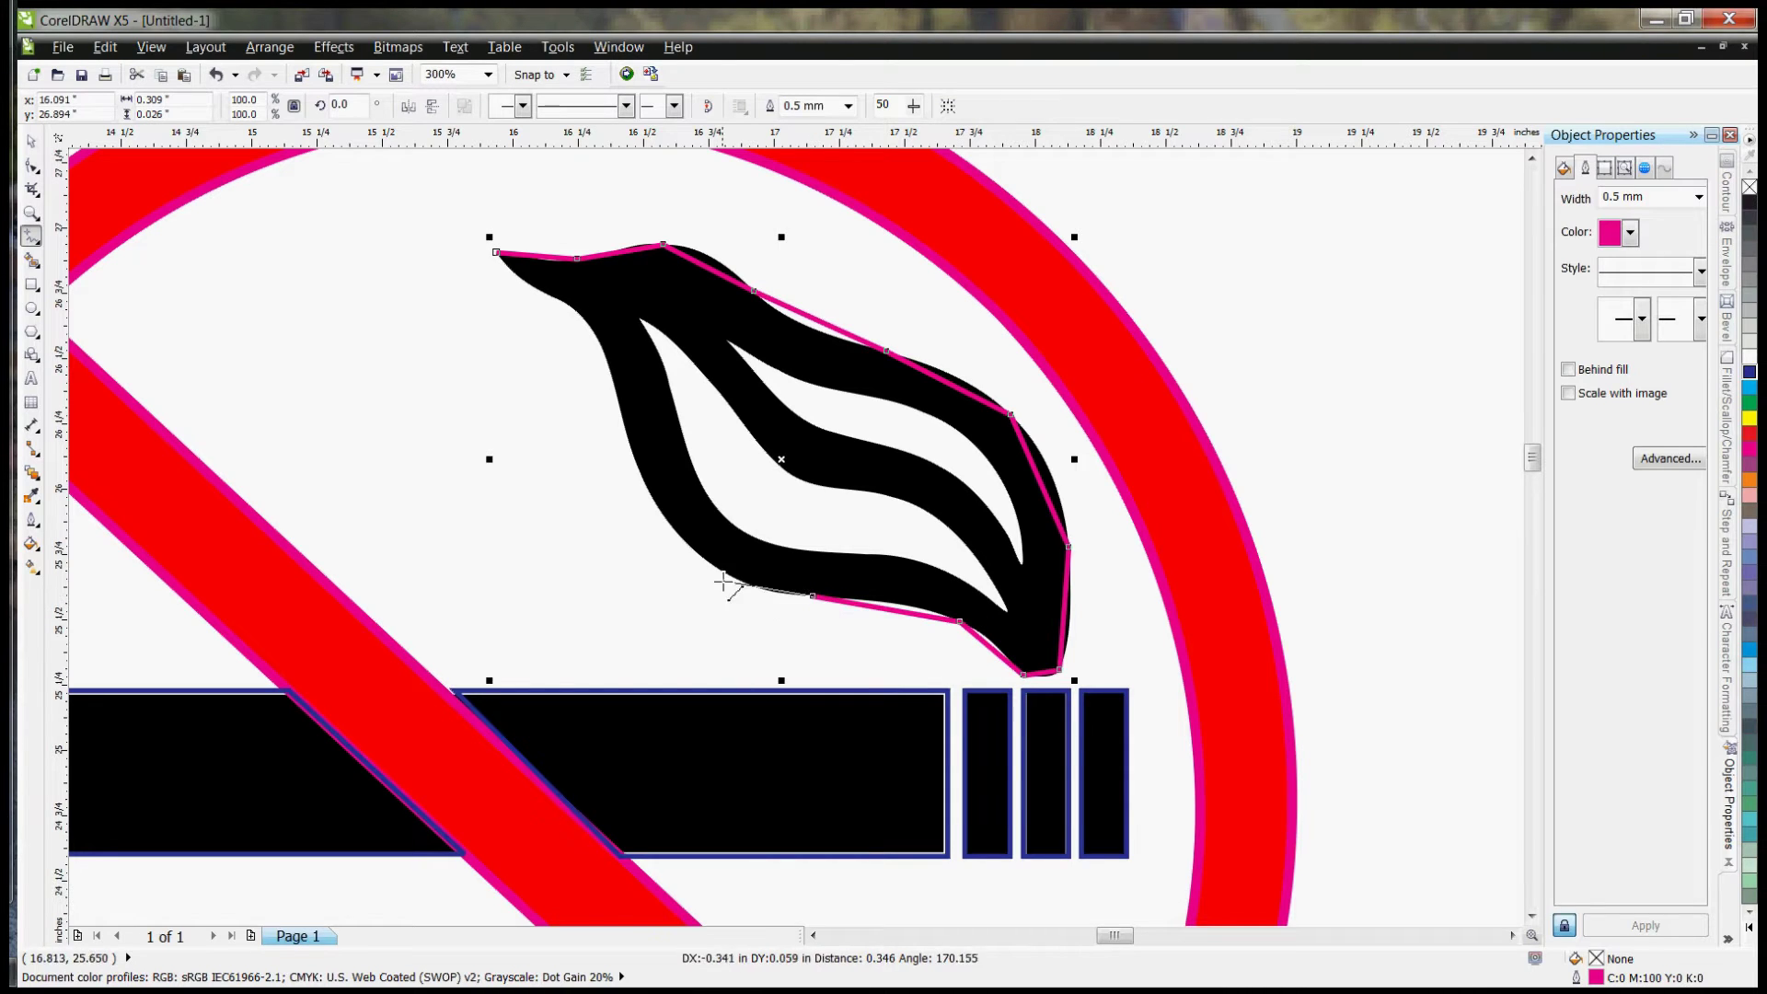
left_click(704, 558)
left_click(639, 471)
left_click(602, 345)
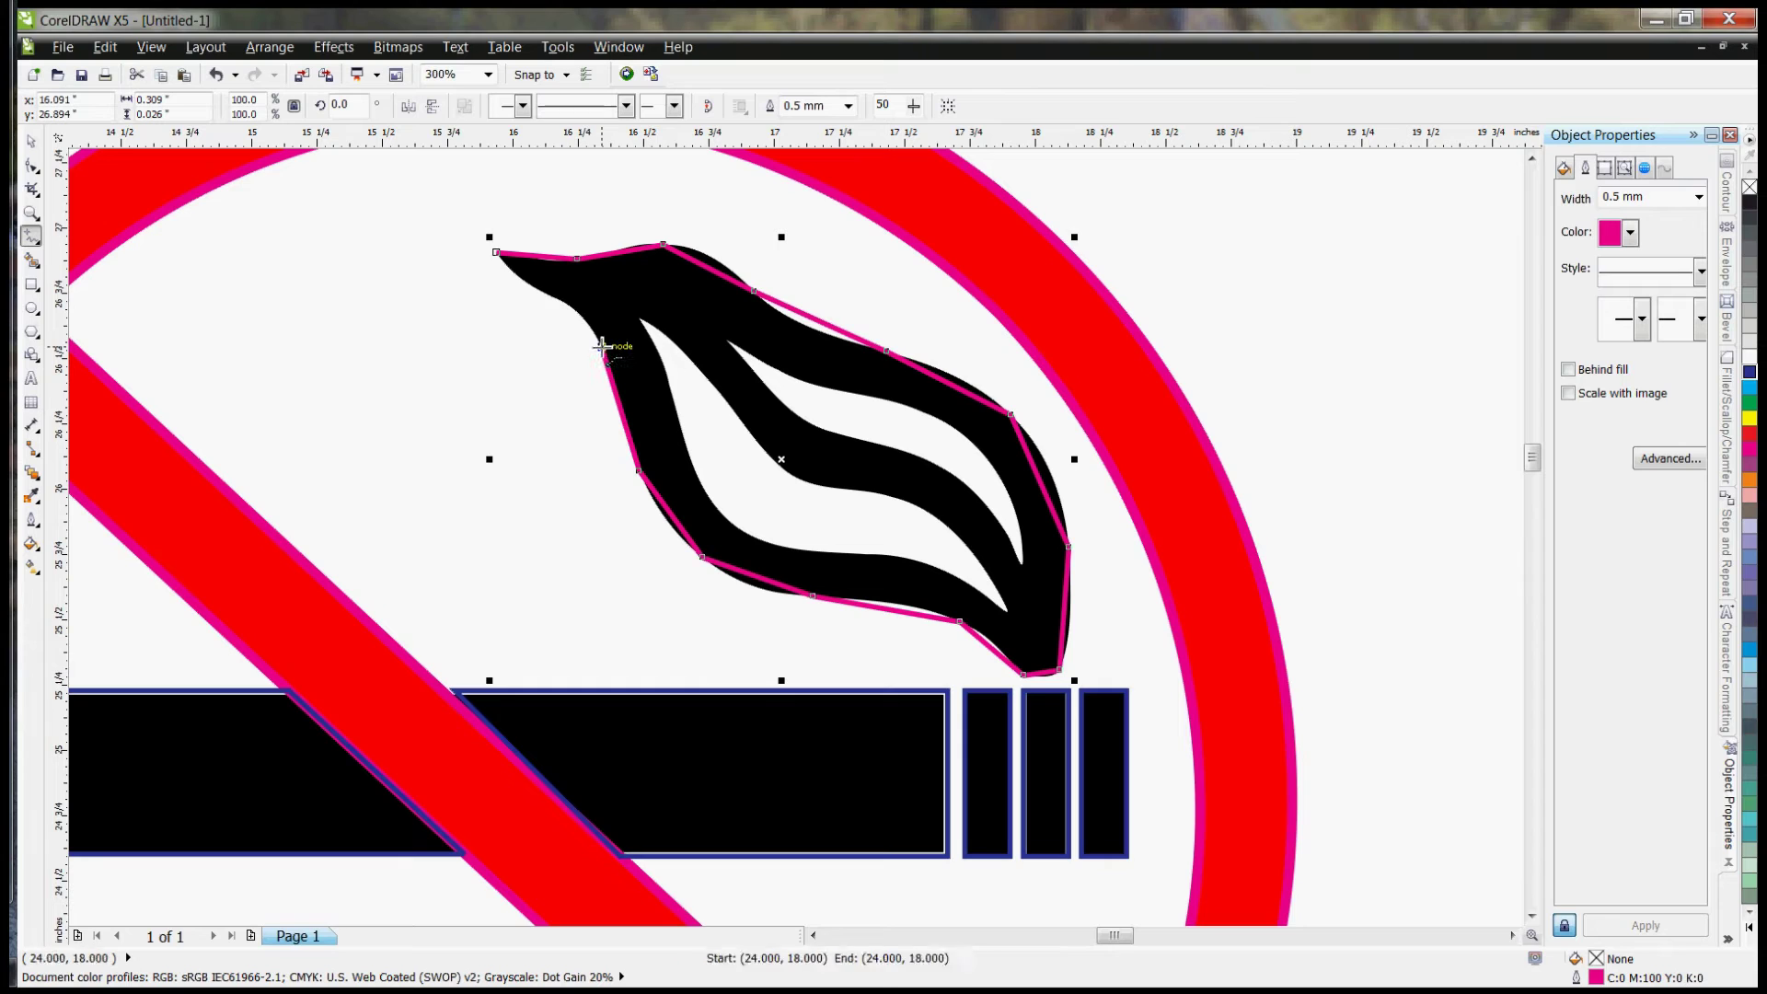
left_click(541, 291)
left_click(497, 252)
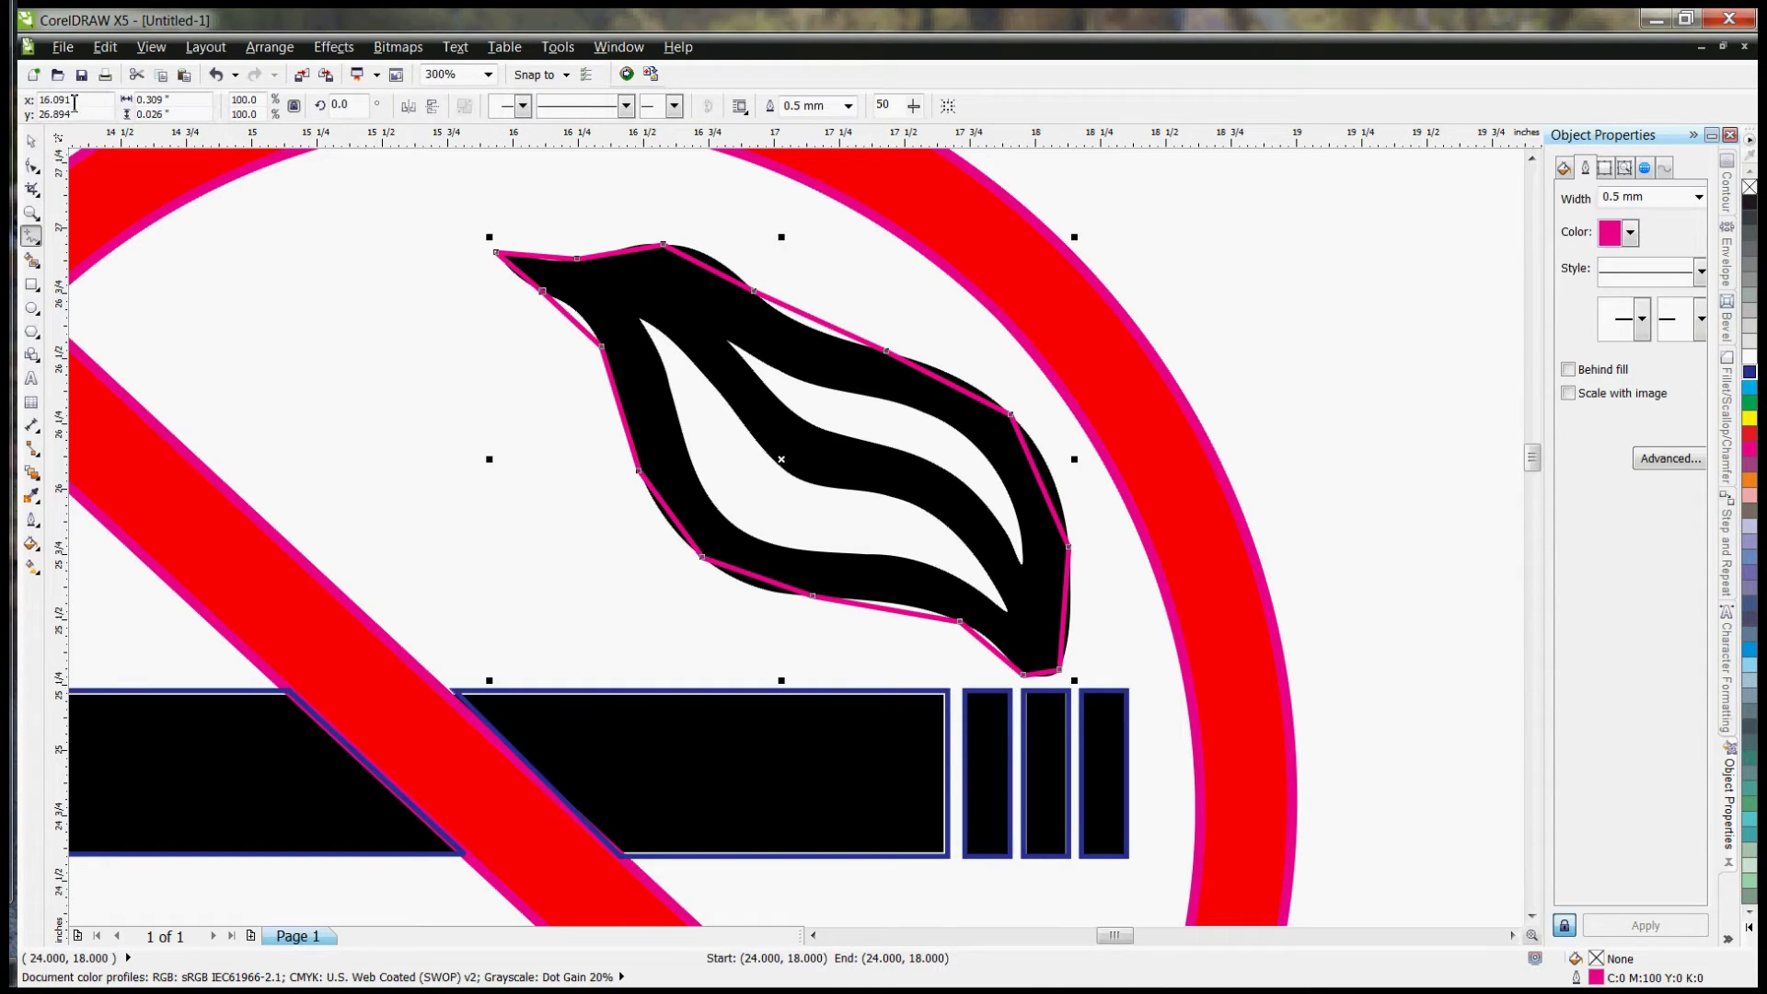
Step: Select all nodes of the traced smoke outline and convert its straight segments to curves
left_click(34, 166)
left_click_drag(439, 203, 1140, 759)
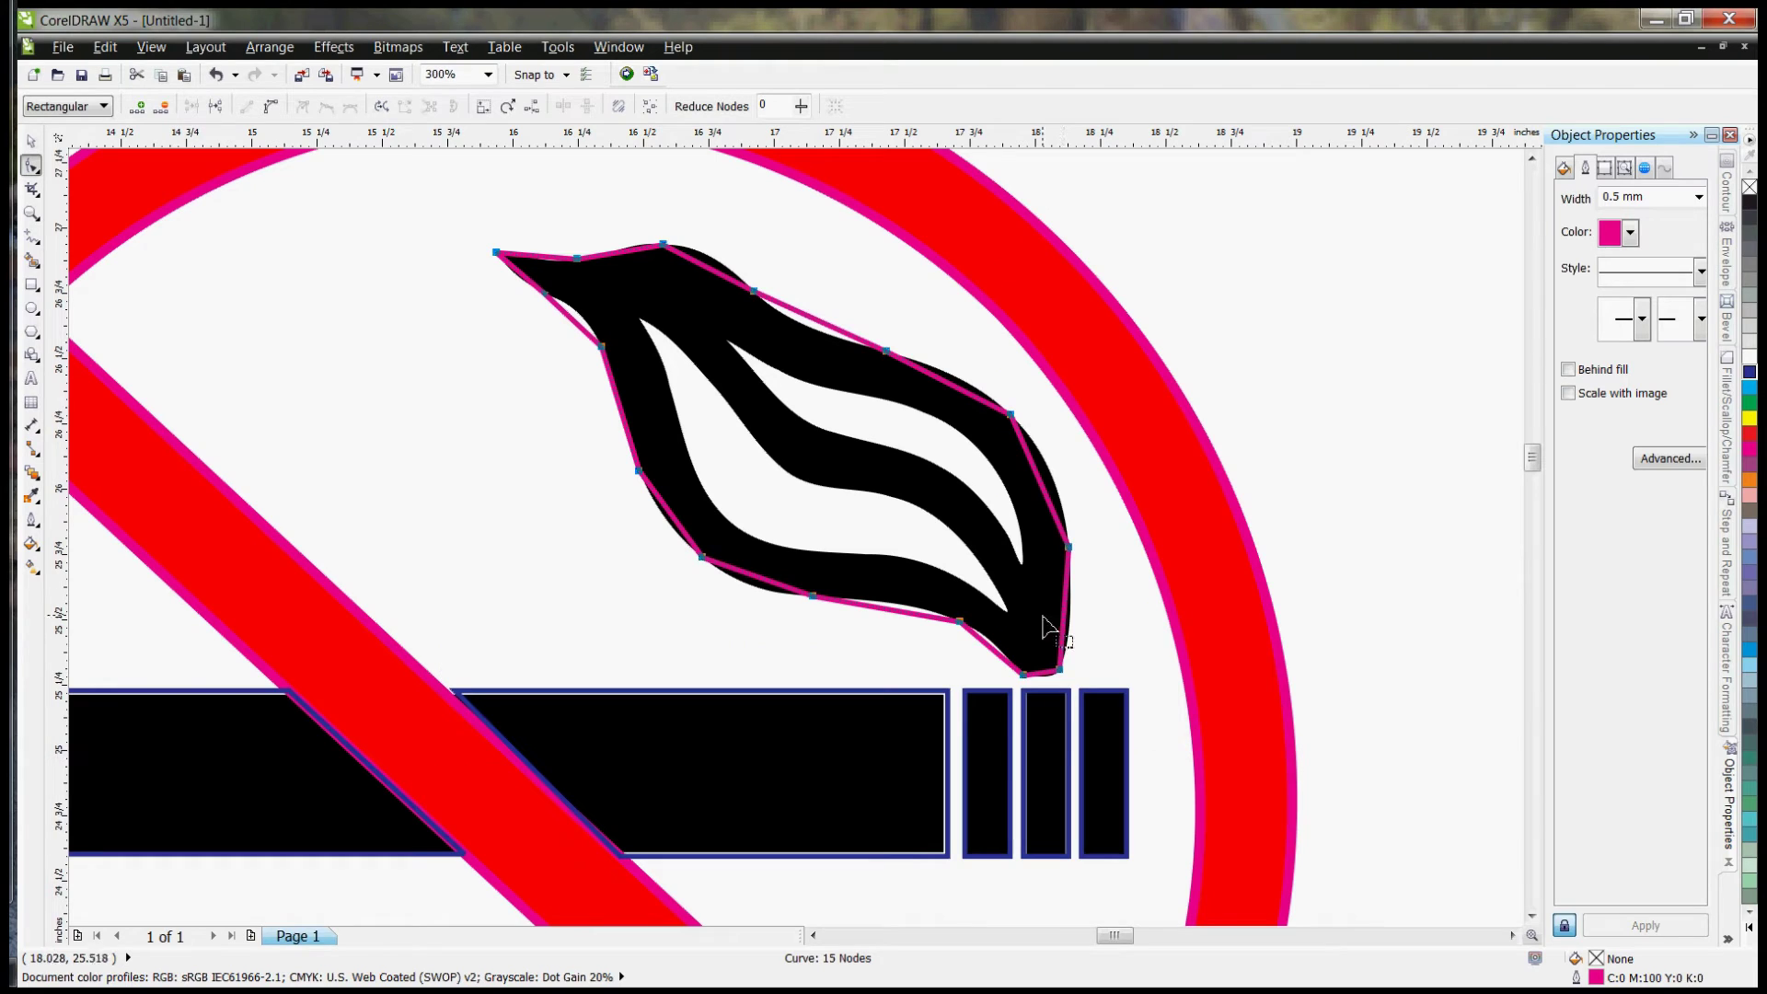
right_click(990, 414)
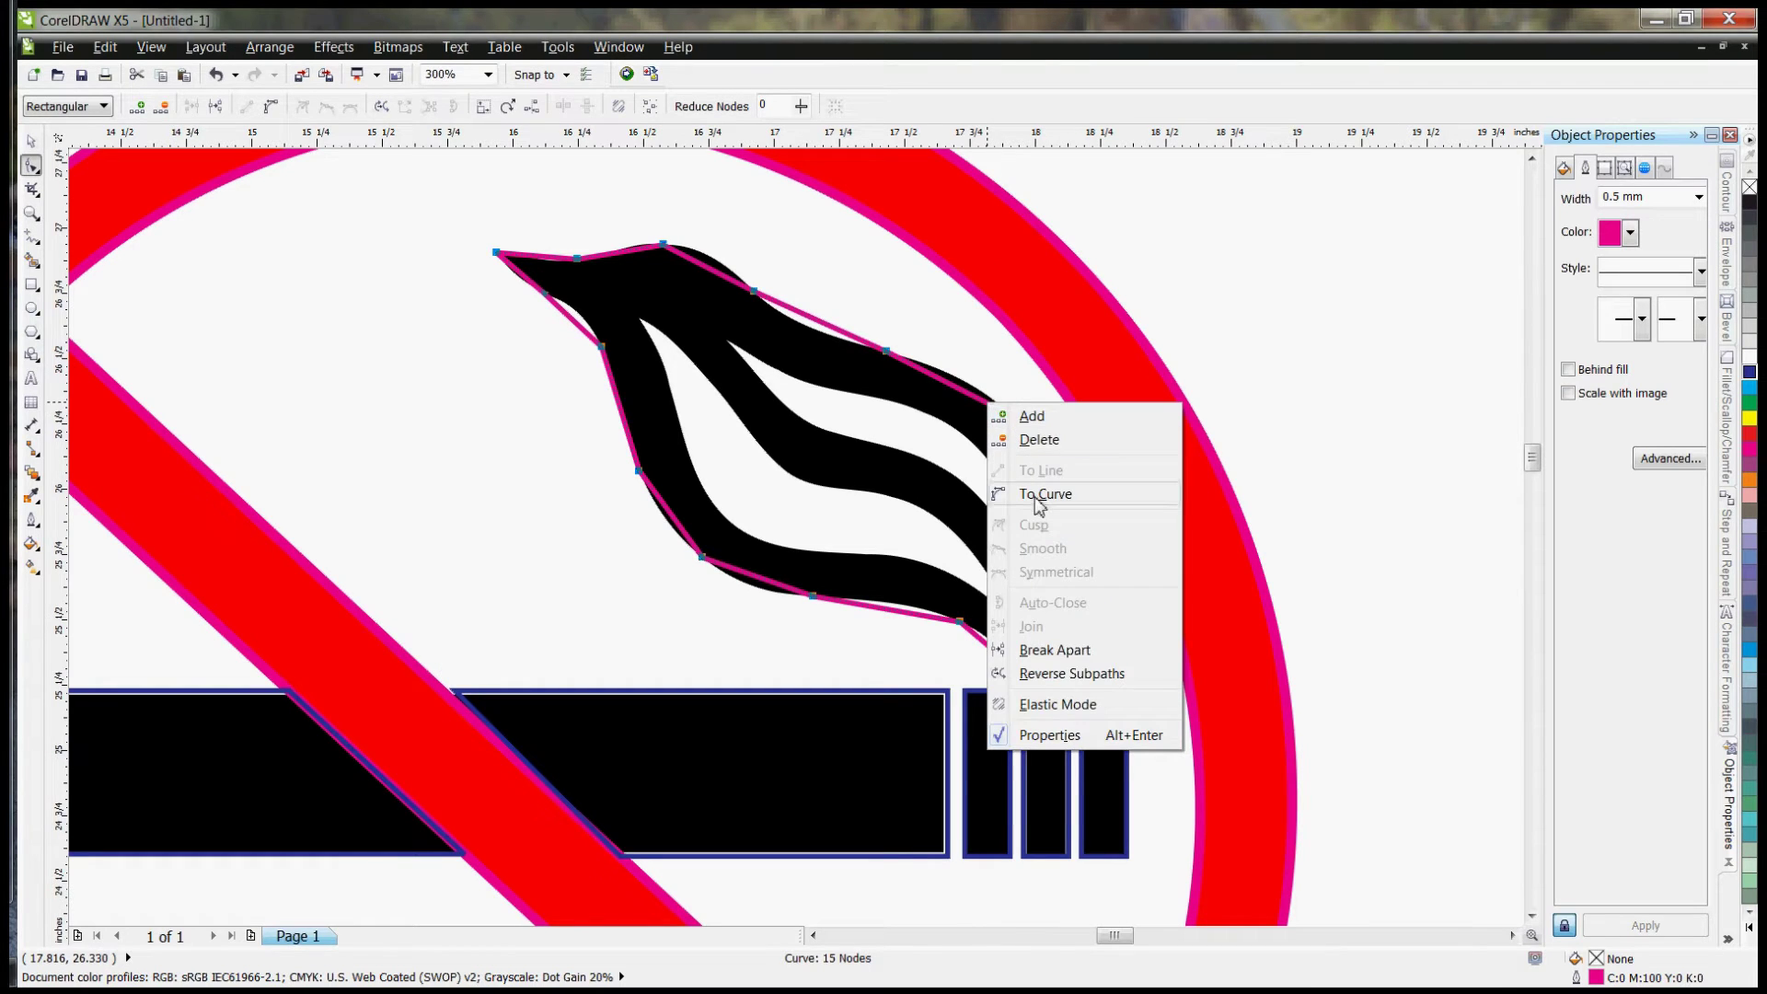
left_click(1035, 499)
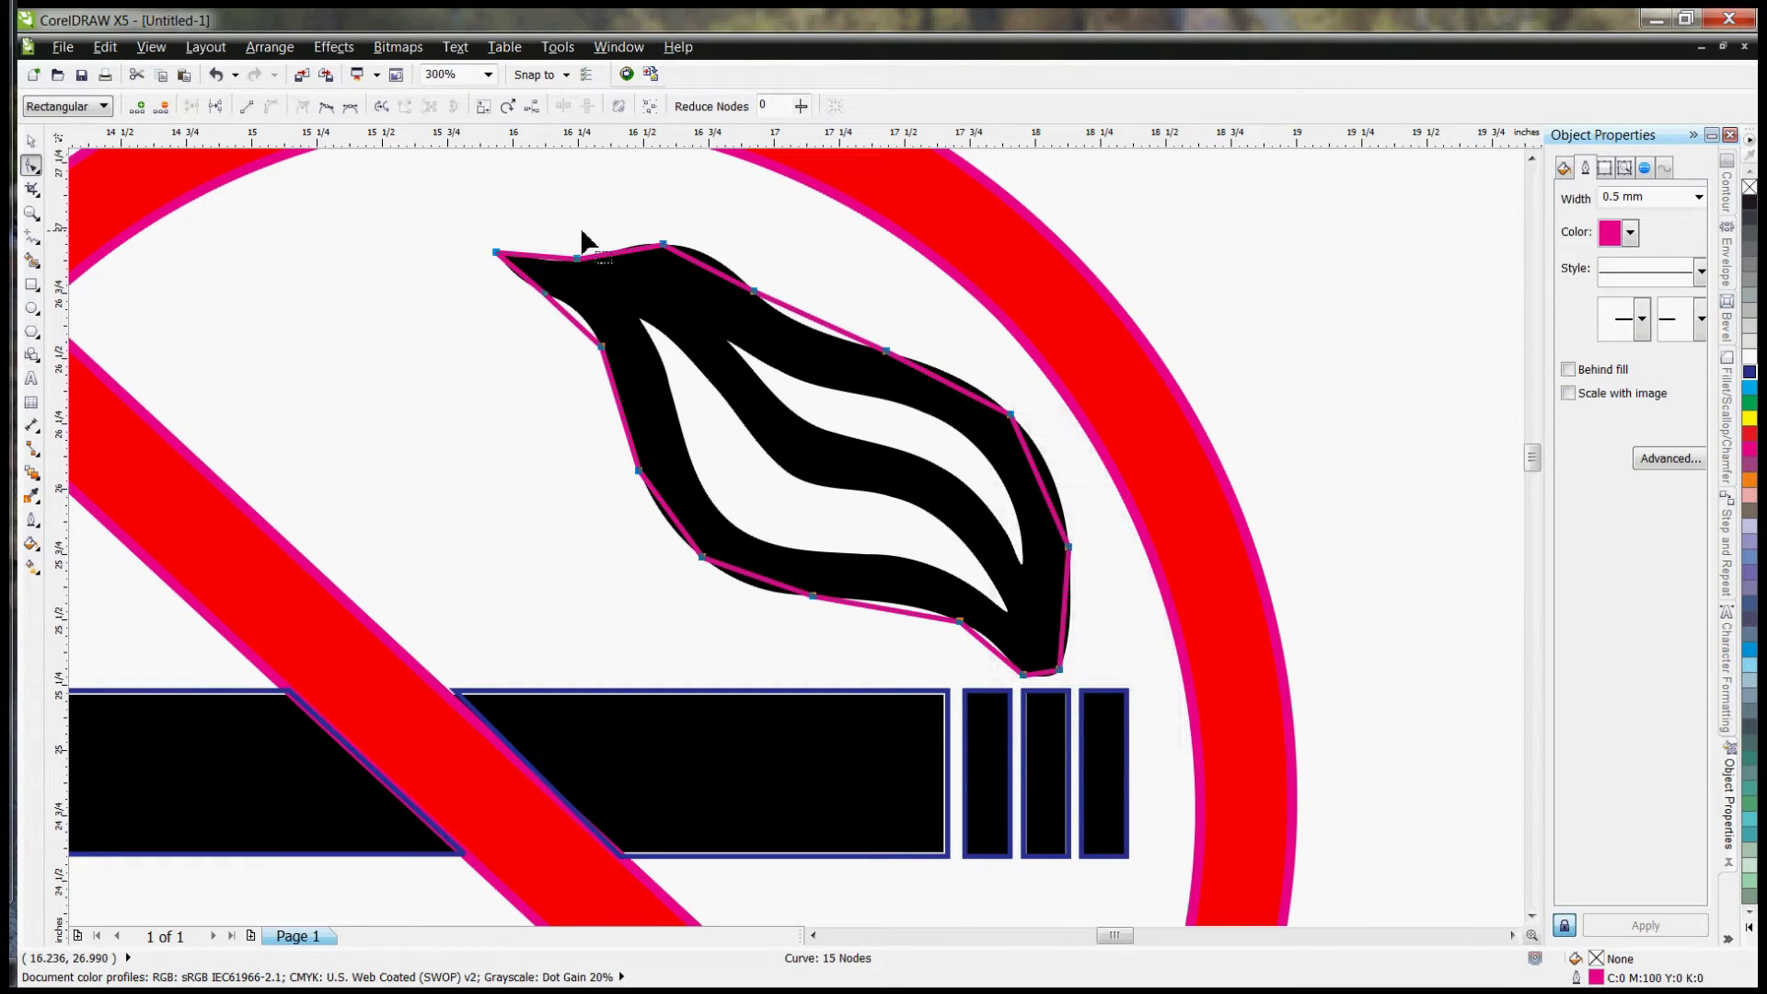
left_click(548, 257)
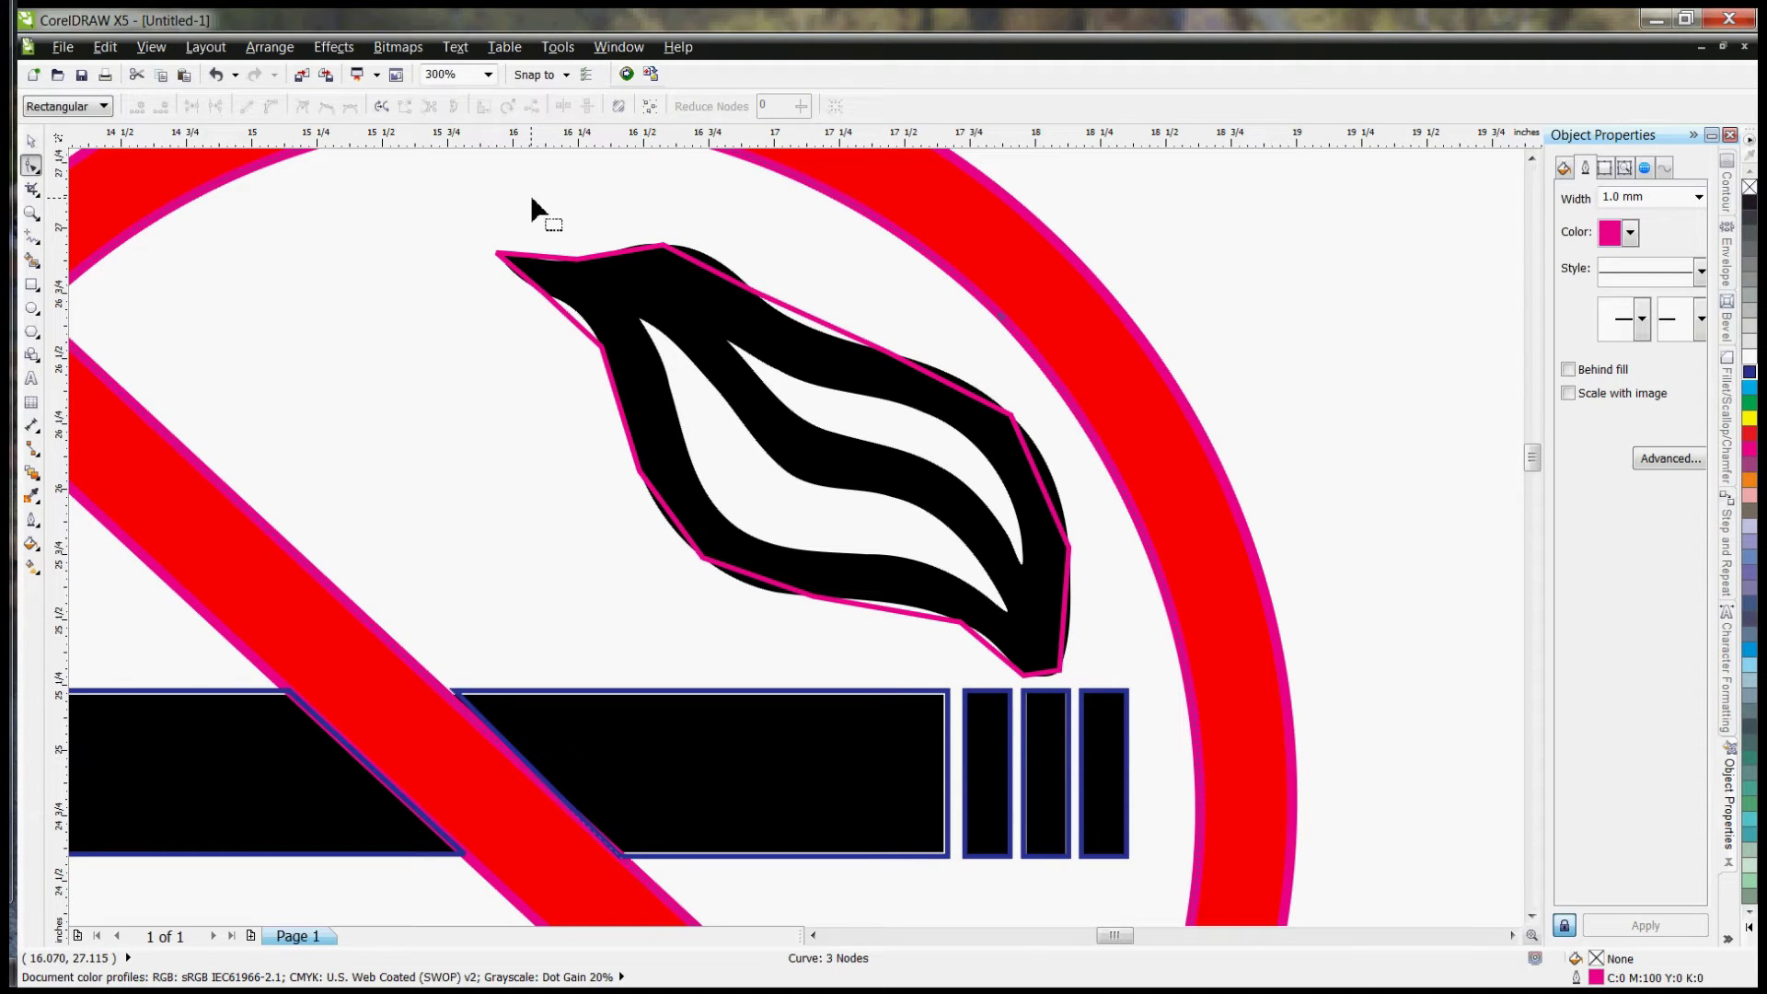
Step: Bend the smoke outline's segments along its upper and upper-right edge until they follow the black shape
left_click(547, 273)
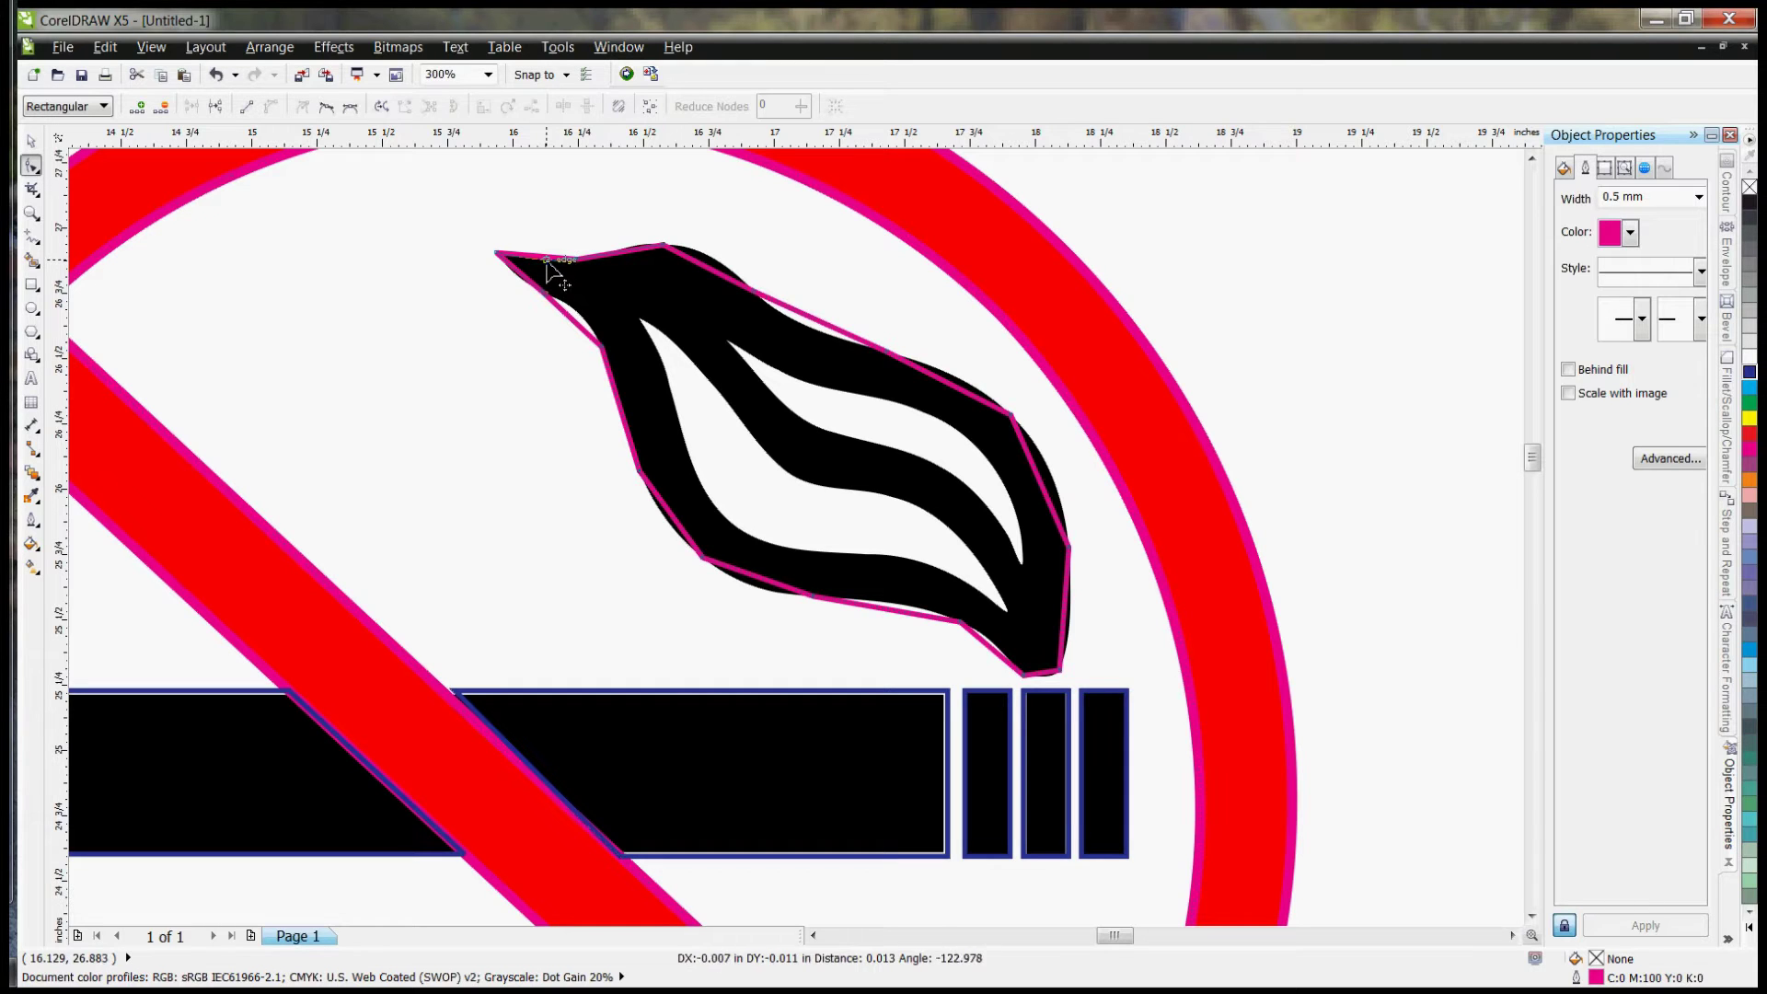
left_click_drag(631, 259, 727, 269)
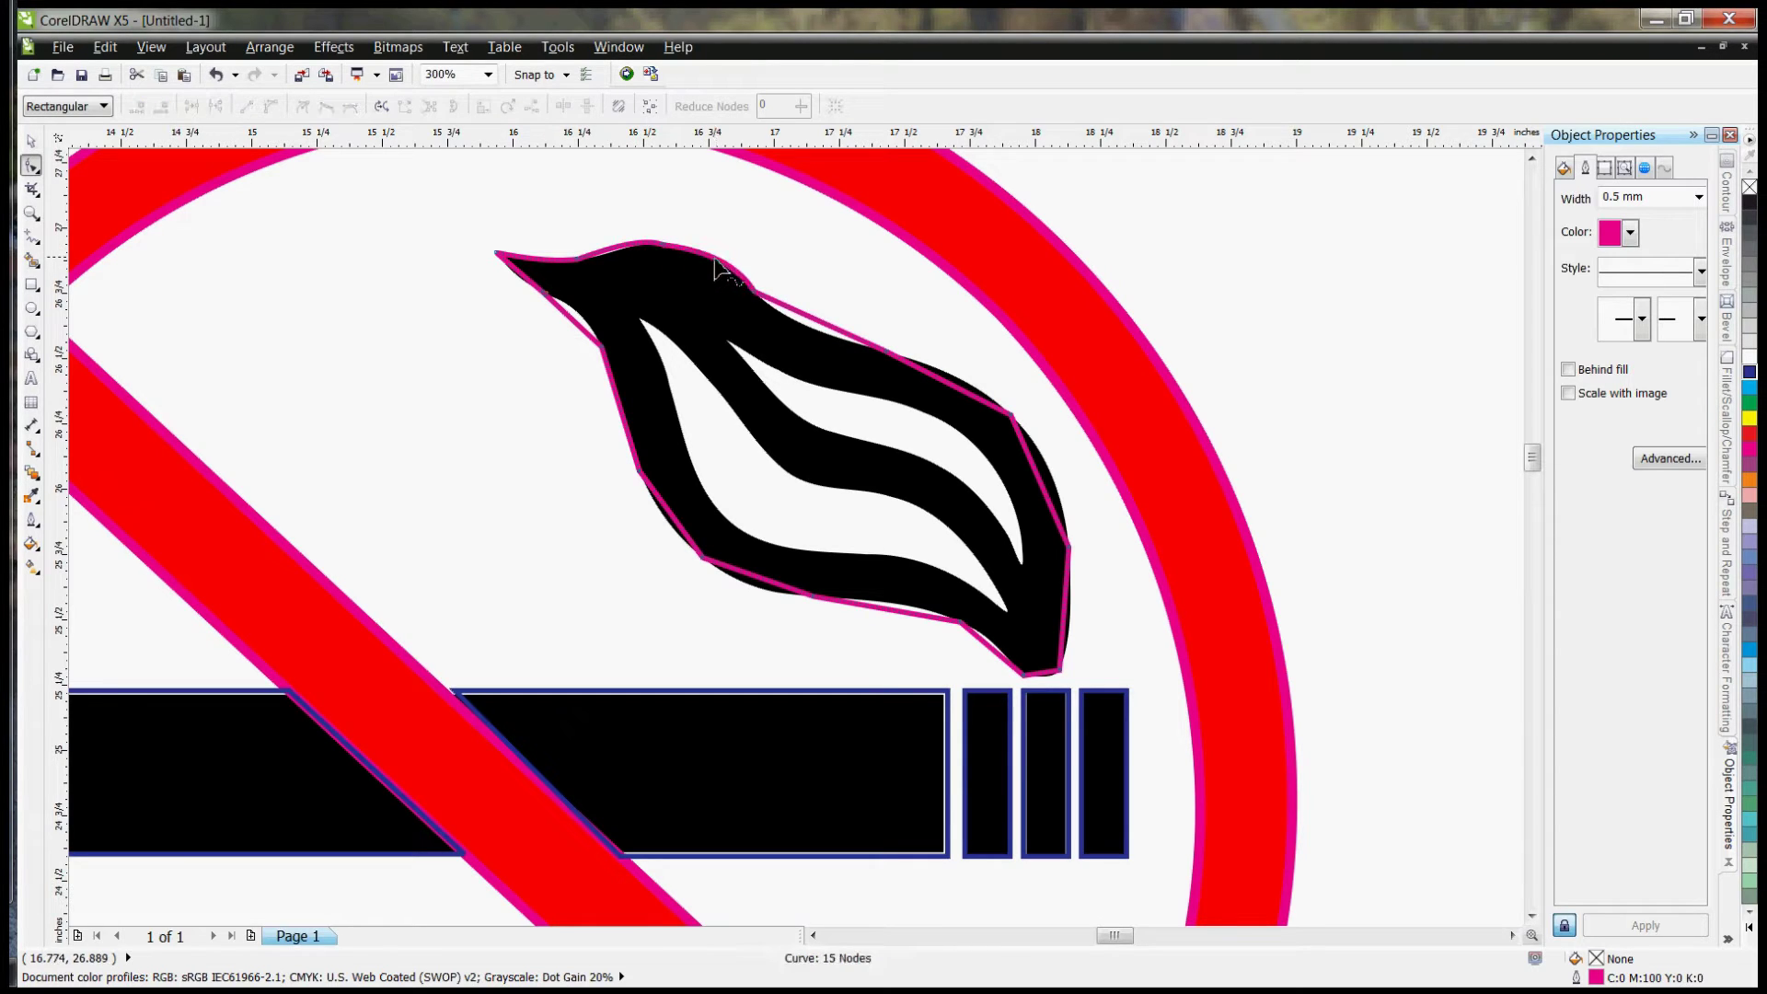
left_click_drag(815, 322, 824, 347)
left_click_drag(954, 396, 965, 384)
left_click_drag(1045, 477, 1058, 469)
Step: Curve the remaining smoke outline segments around the bottom tip and along the lower and left edge to match the black shape
left_click_drag(1070, 623, 911, 620)
left_click_drag(770, 582, 768, 596)
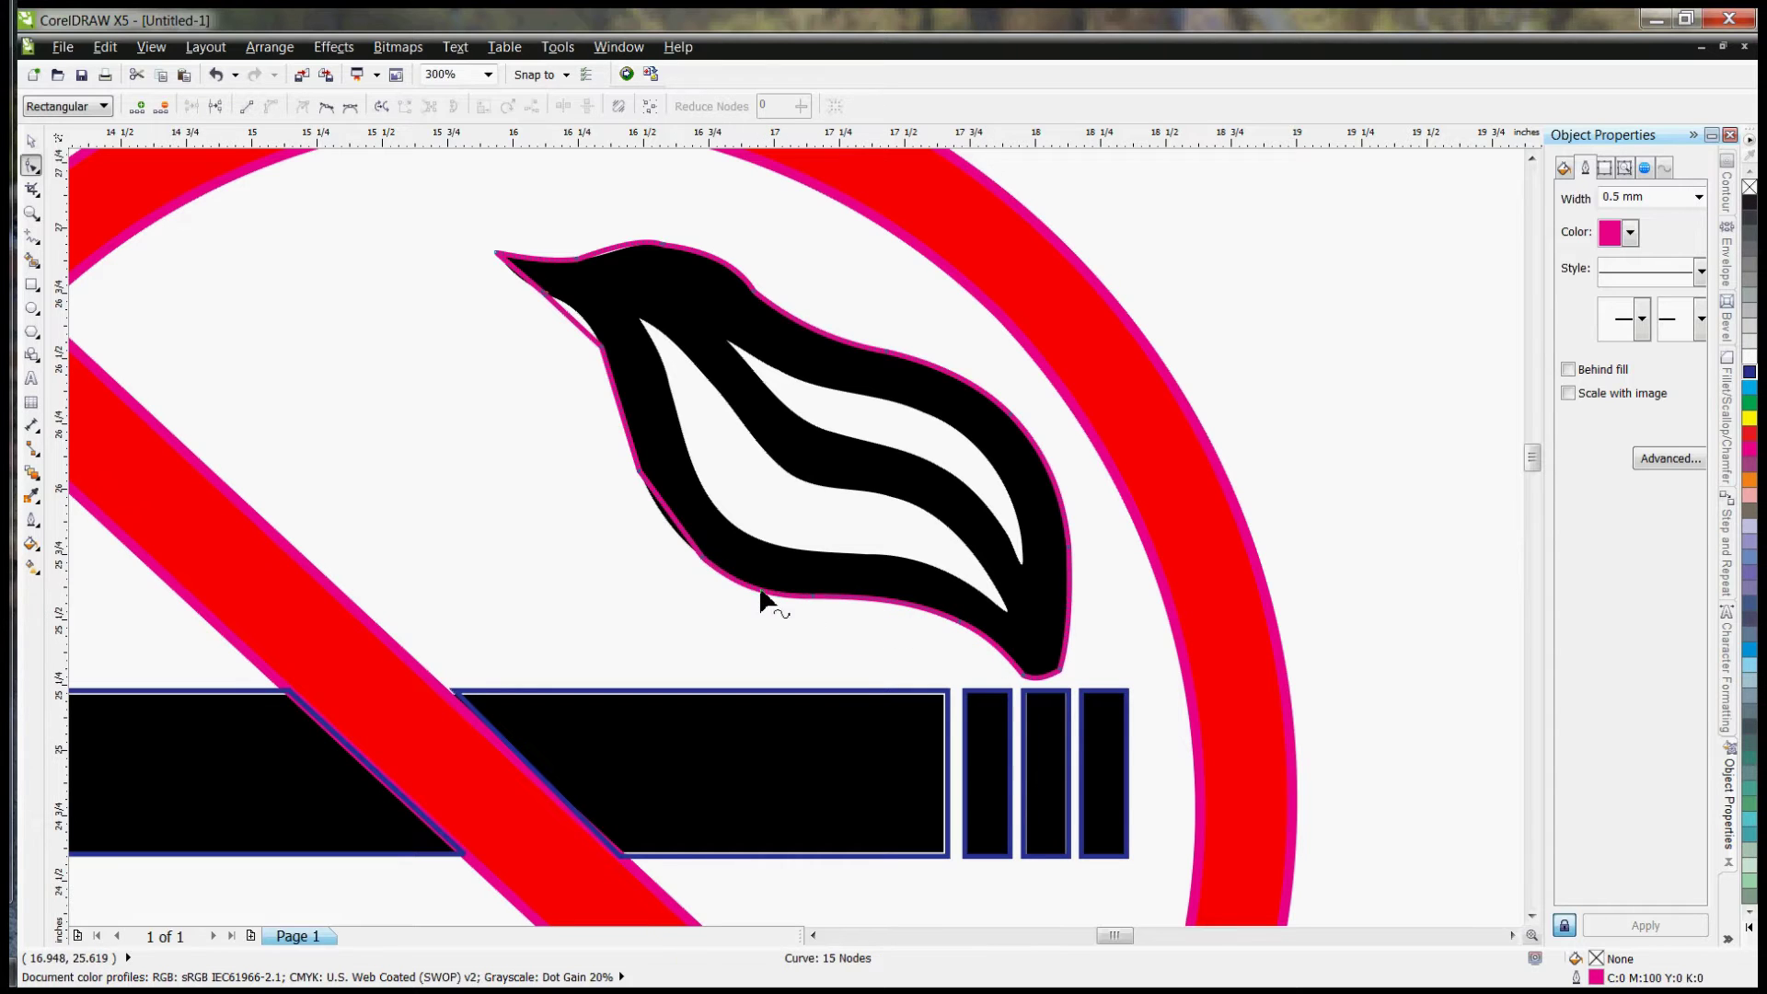
left_click_drag(679, 532, 675, 517)
left_click_drag(617, 408, 621, 402)
left_click_drag(572, 321, 584, 313)
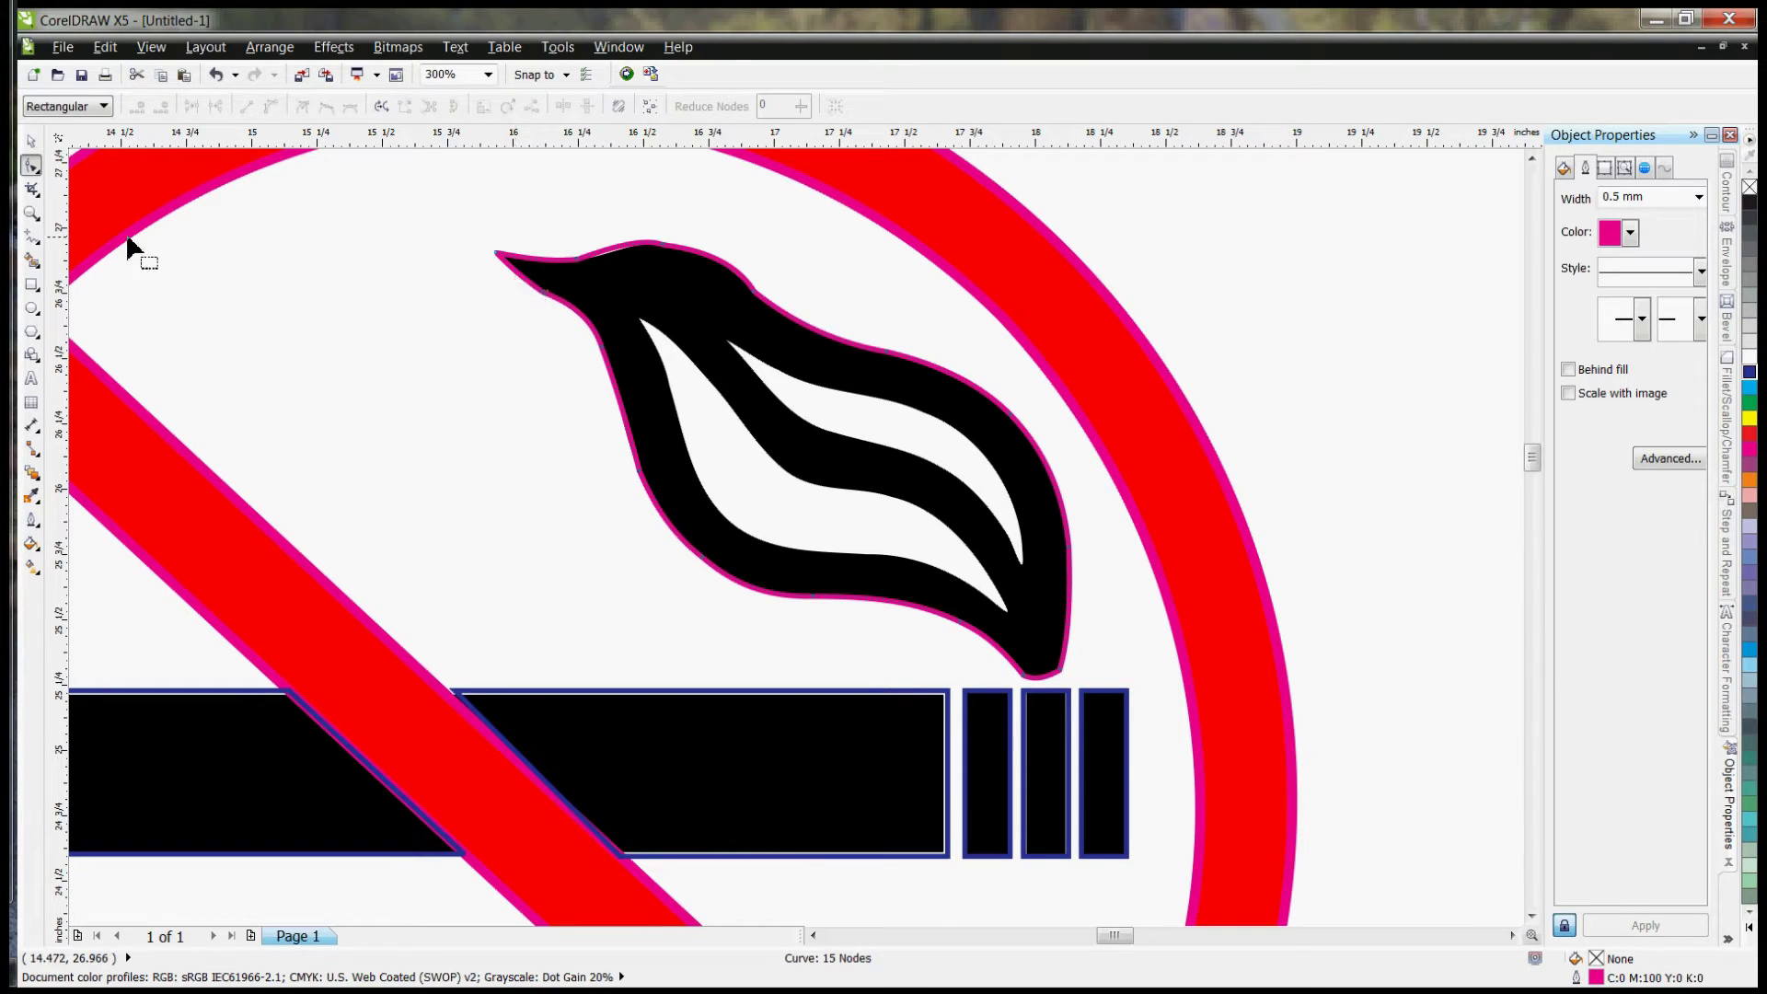
Step: Trace the upper edge of the smoke's left white opening with connected straight Freehand segments from its upper tip to its lower tip
left_click(32, 235)
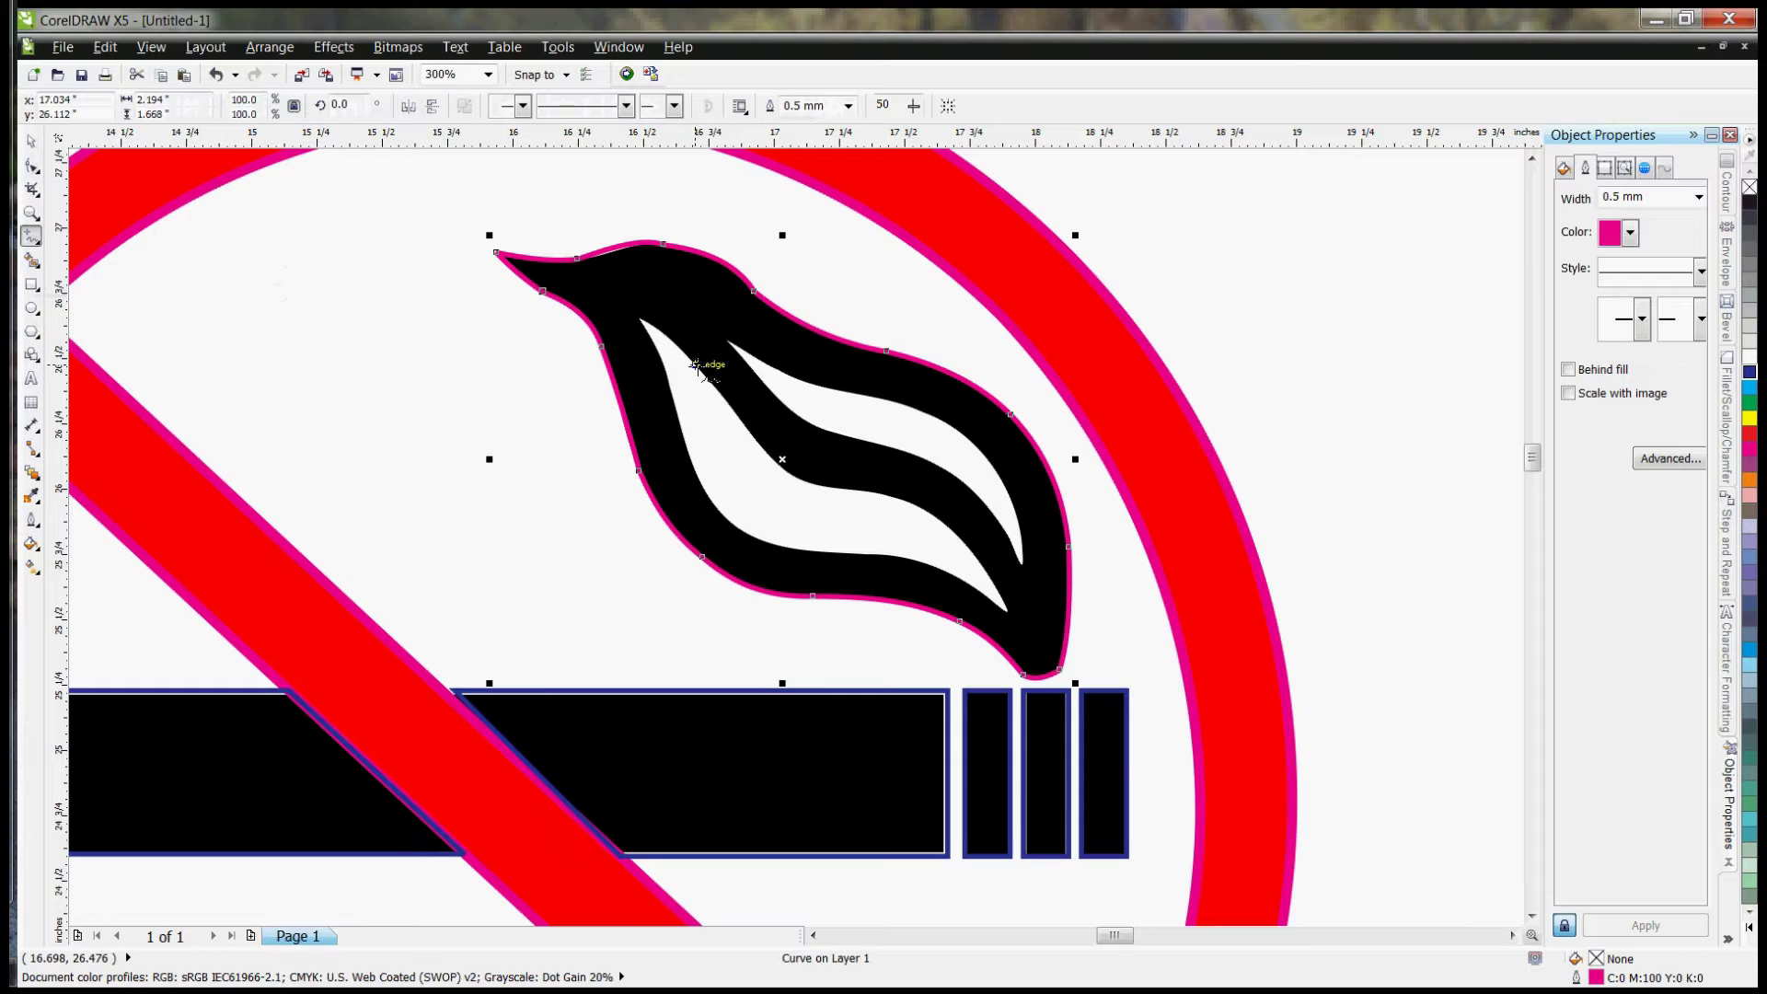
left_click(641, 320)
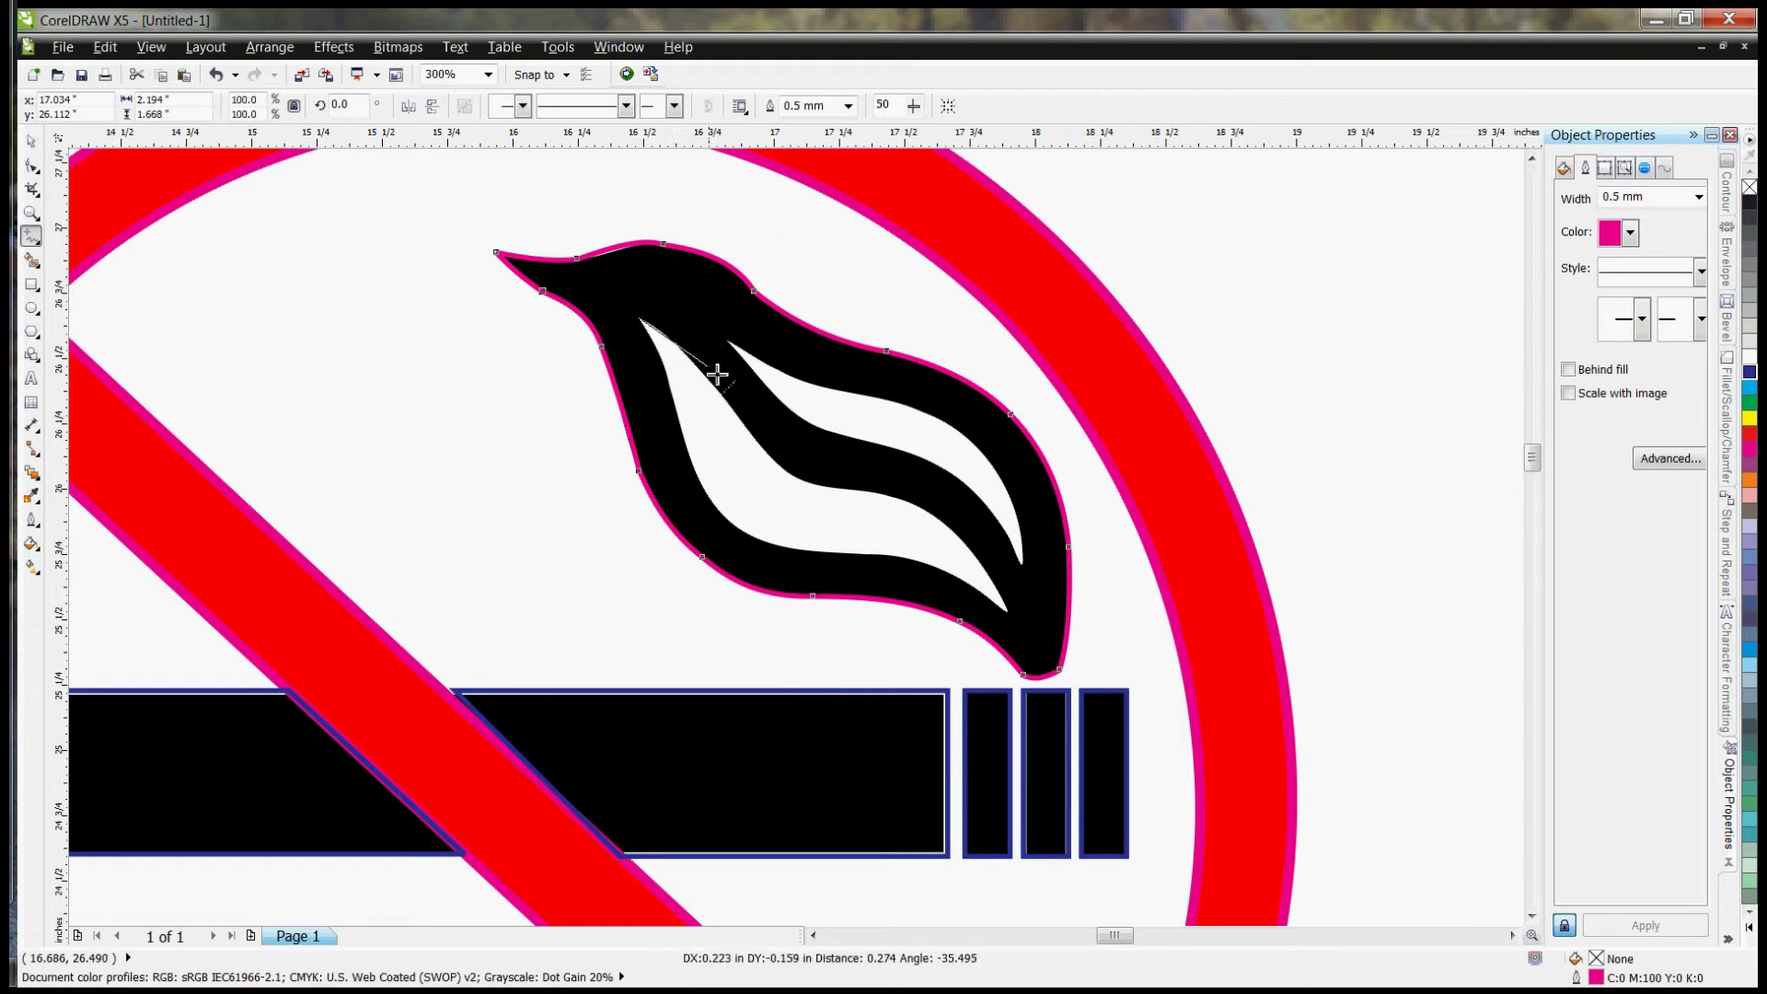
left_click(756, 441)
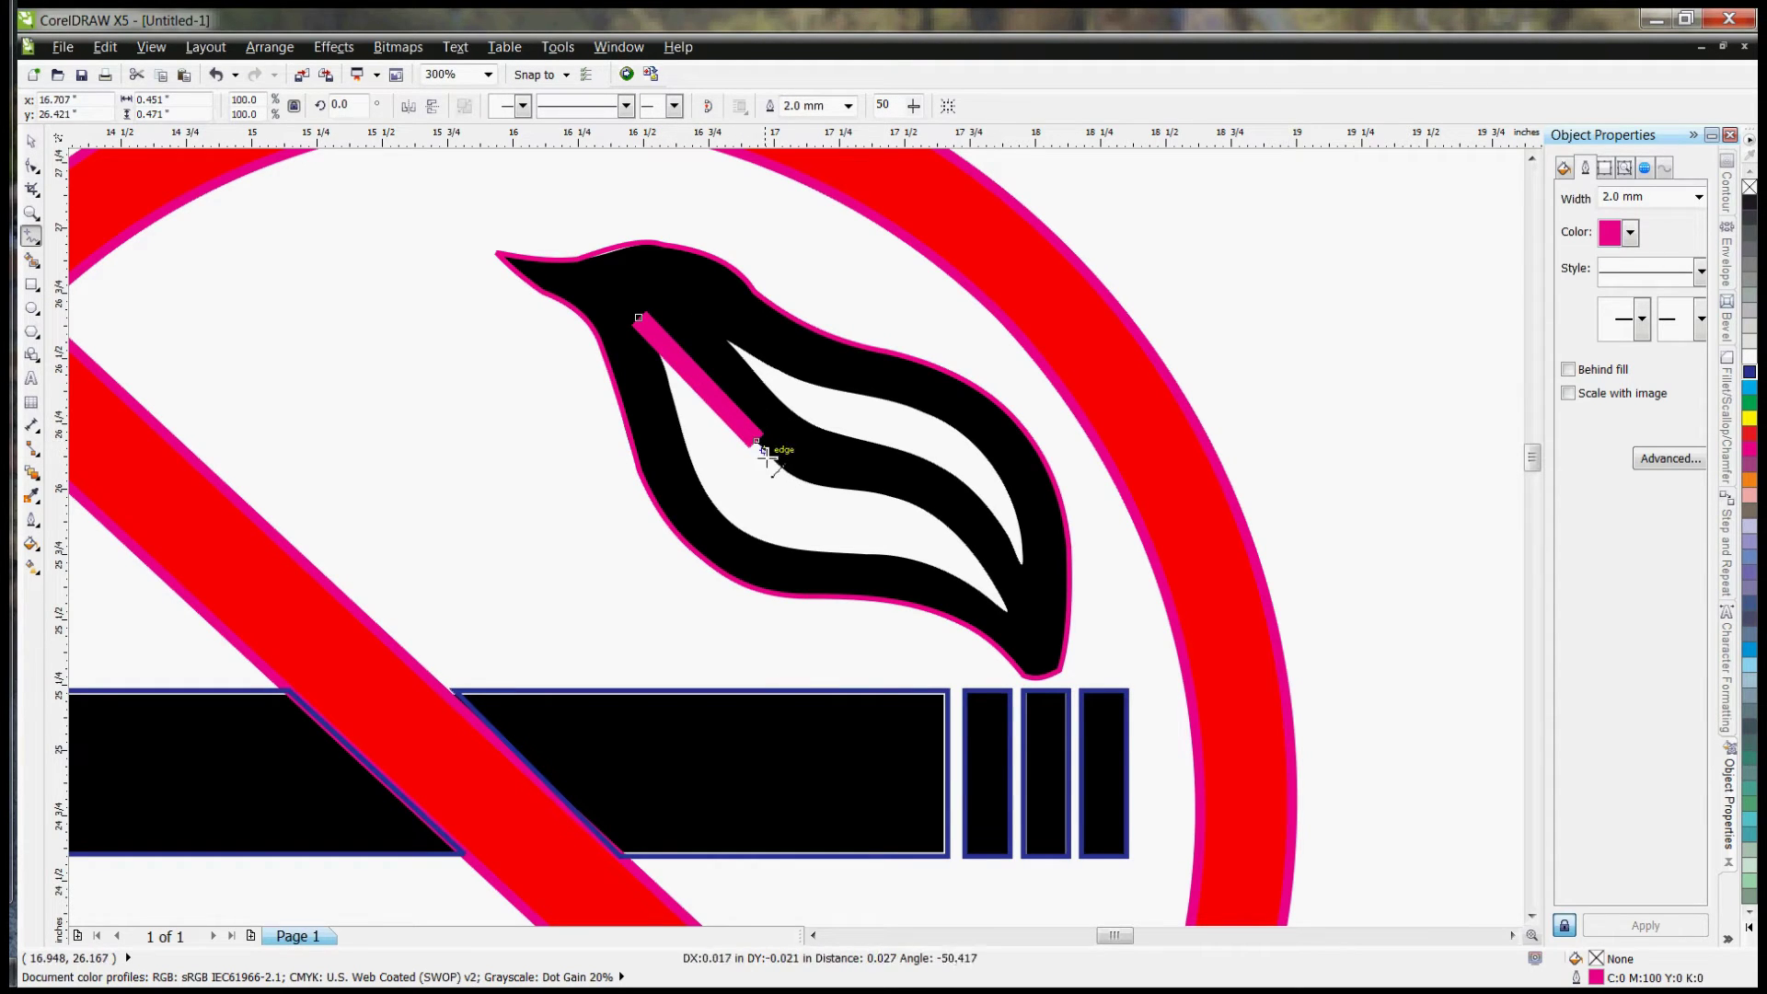
left_click(813, 482)
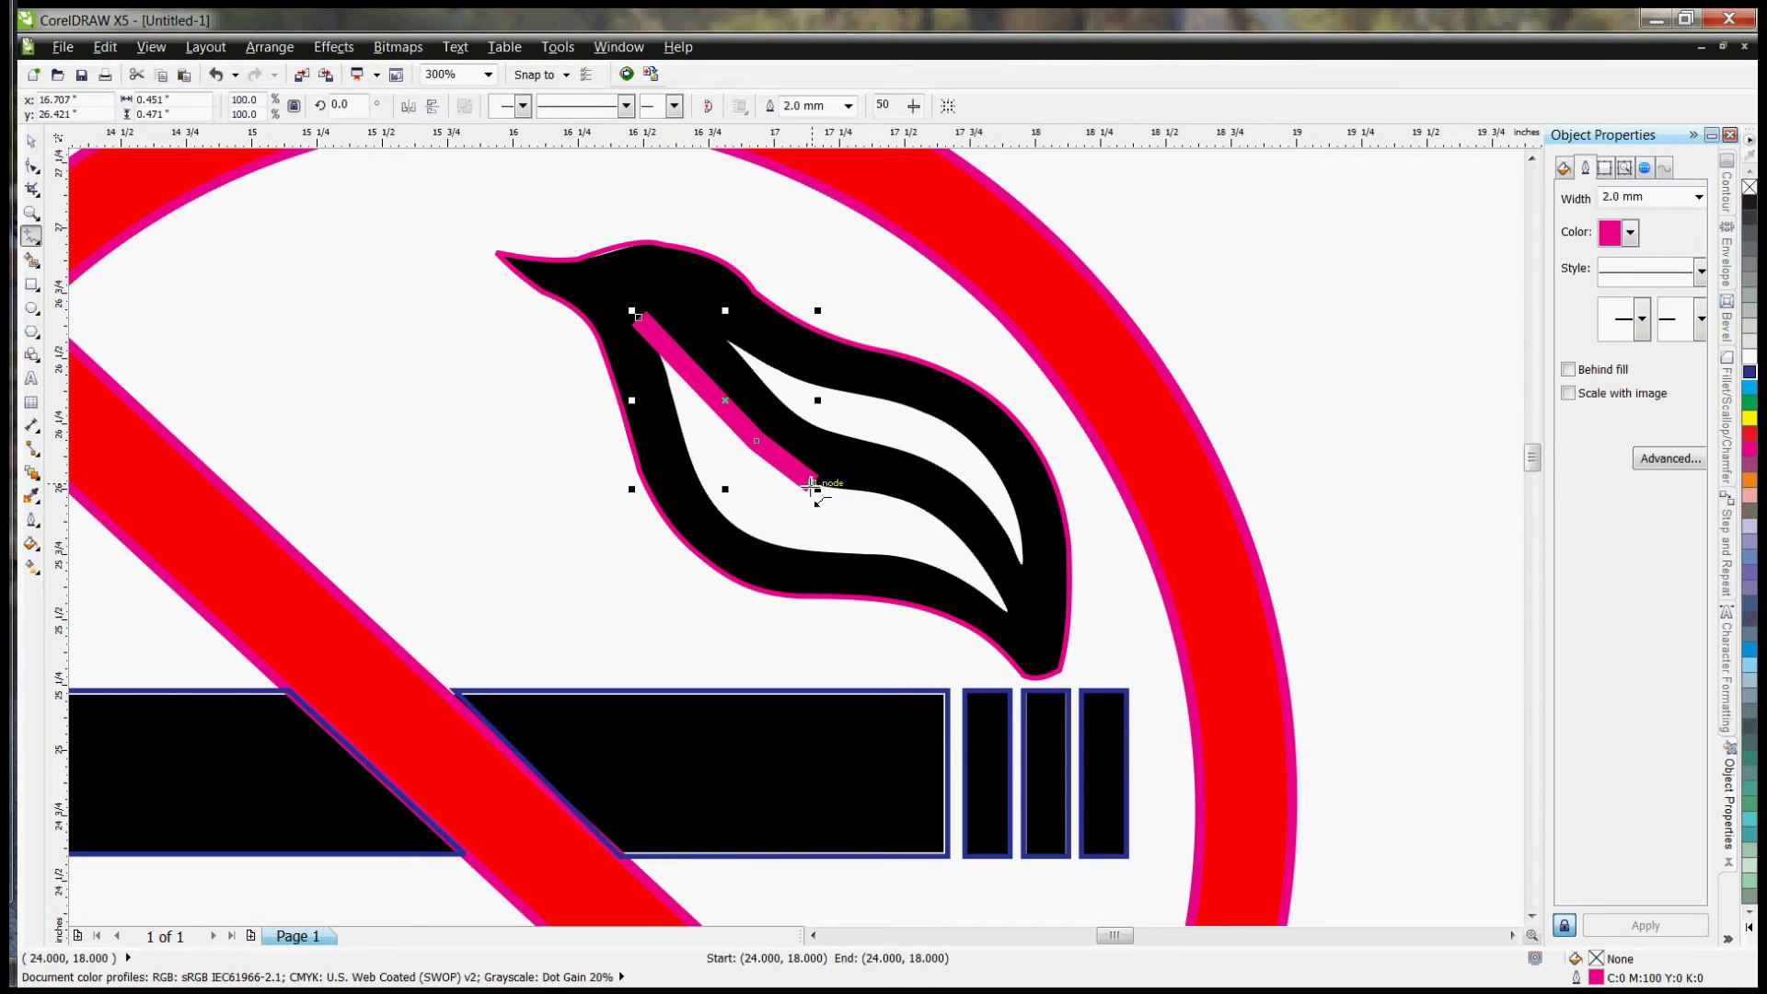
left_click(814, 483)
left_click(911, 503)
left_click(912, 503)
left_click(1013, 610)
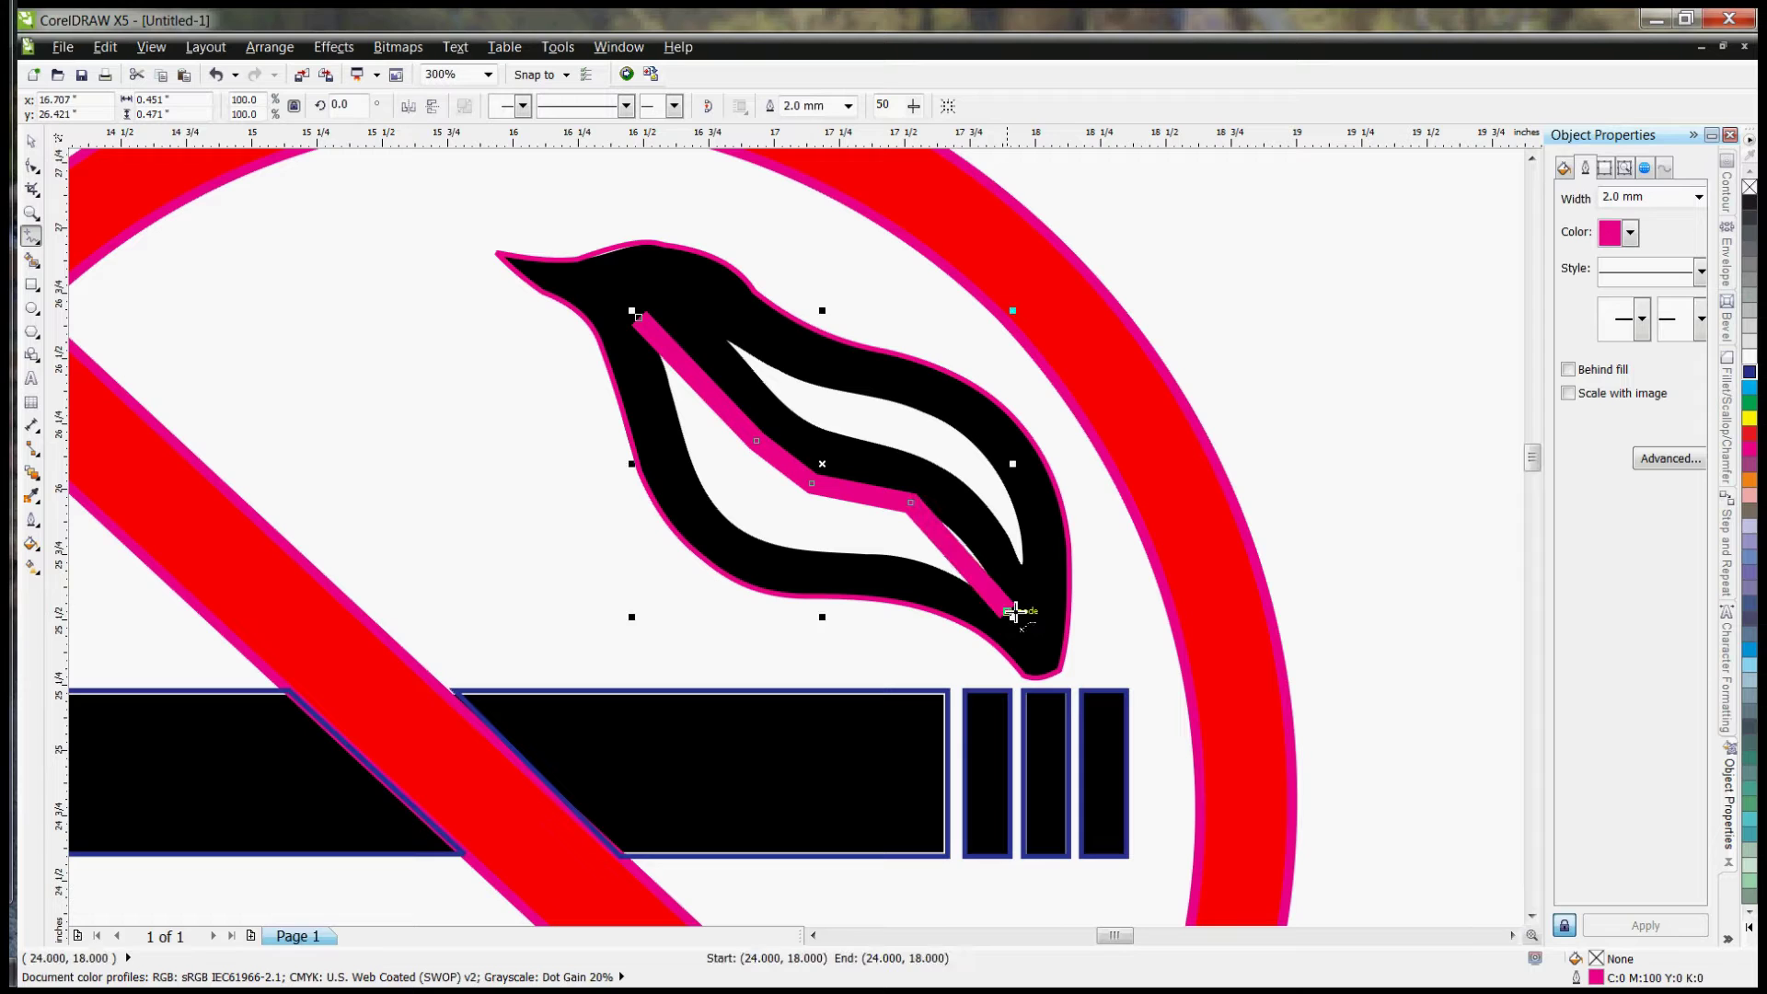
Step: Close the left opening's outline along its lower and left edge with straight segments and set its outline width to 0.5 mm
left_click(894, 555)
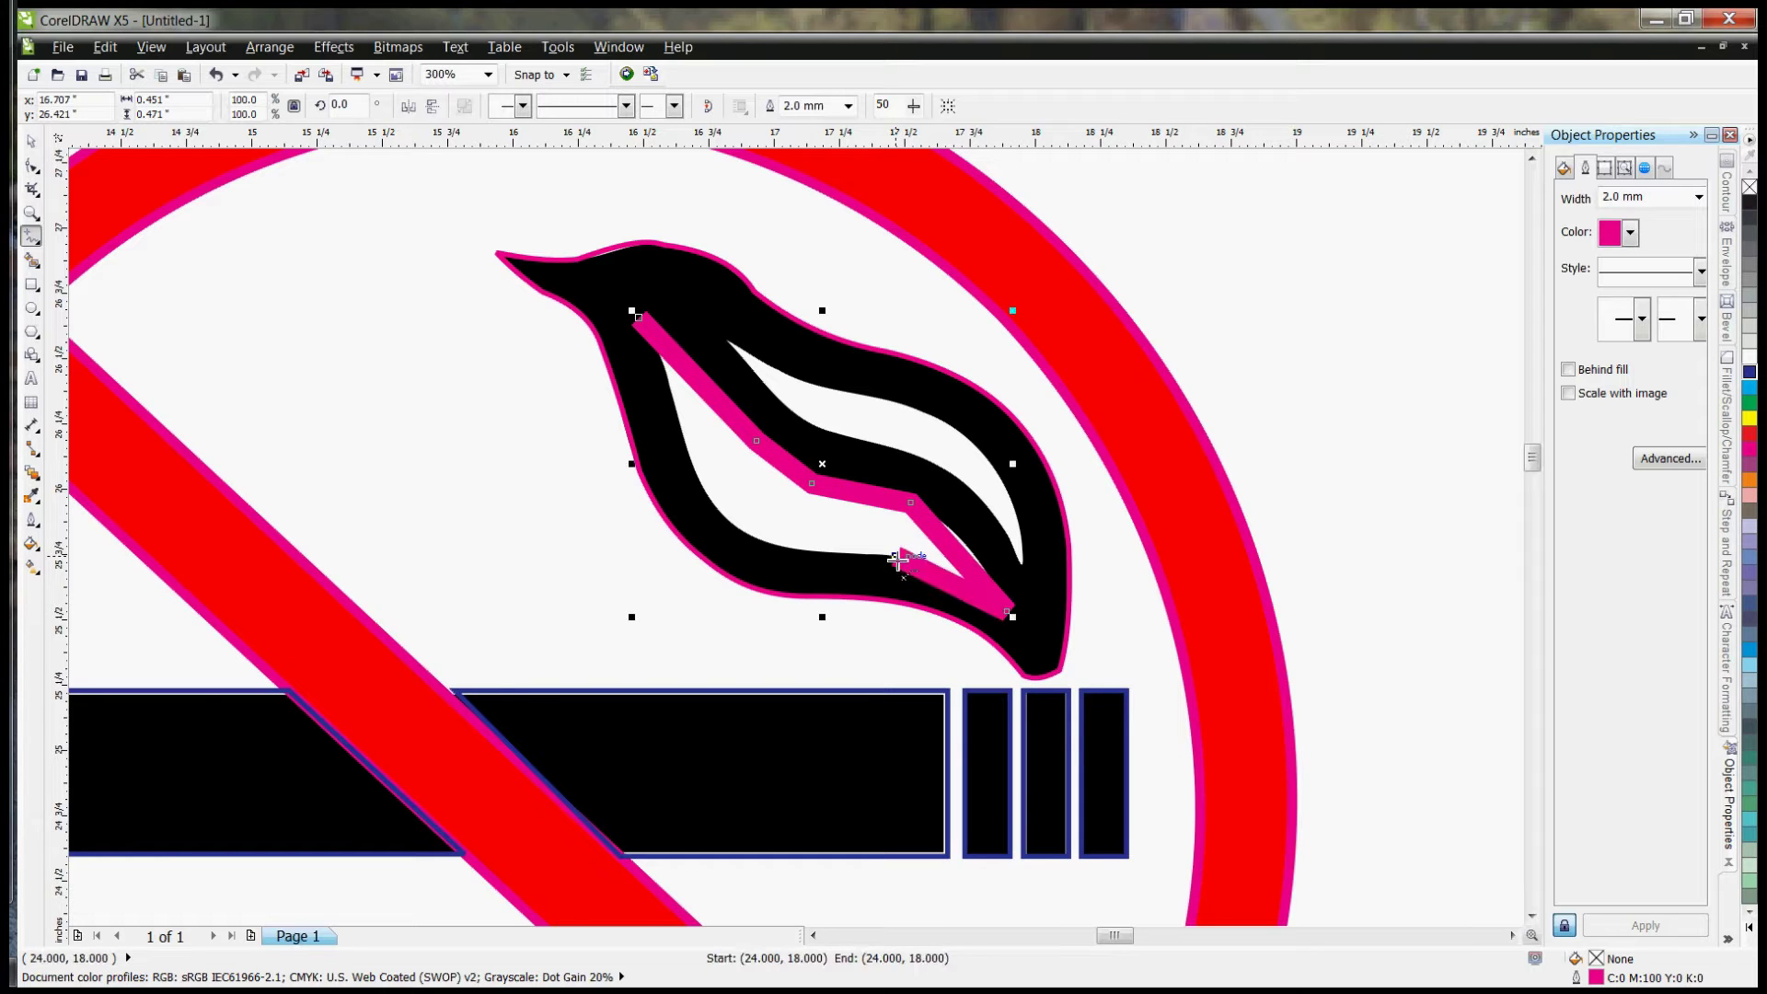
left_click(739, 528)
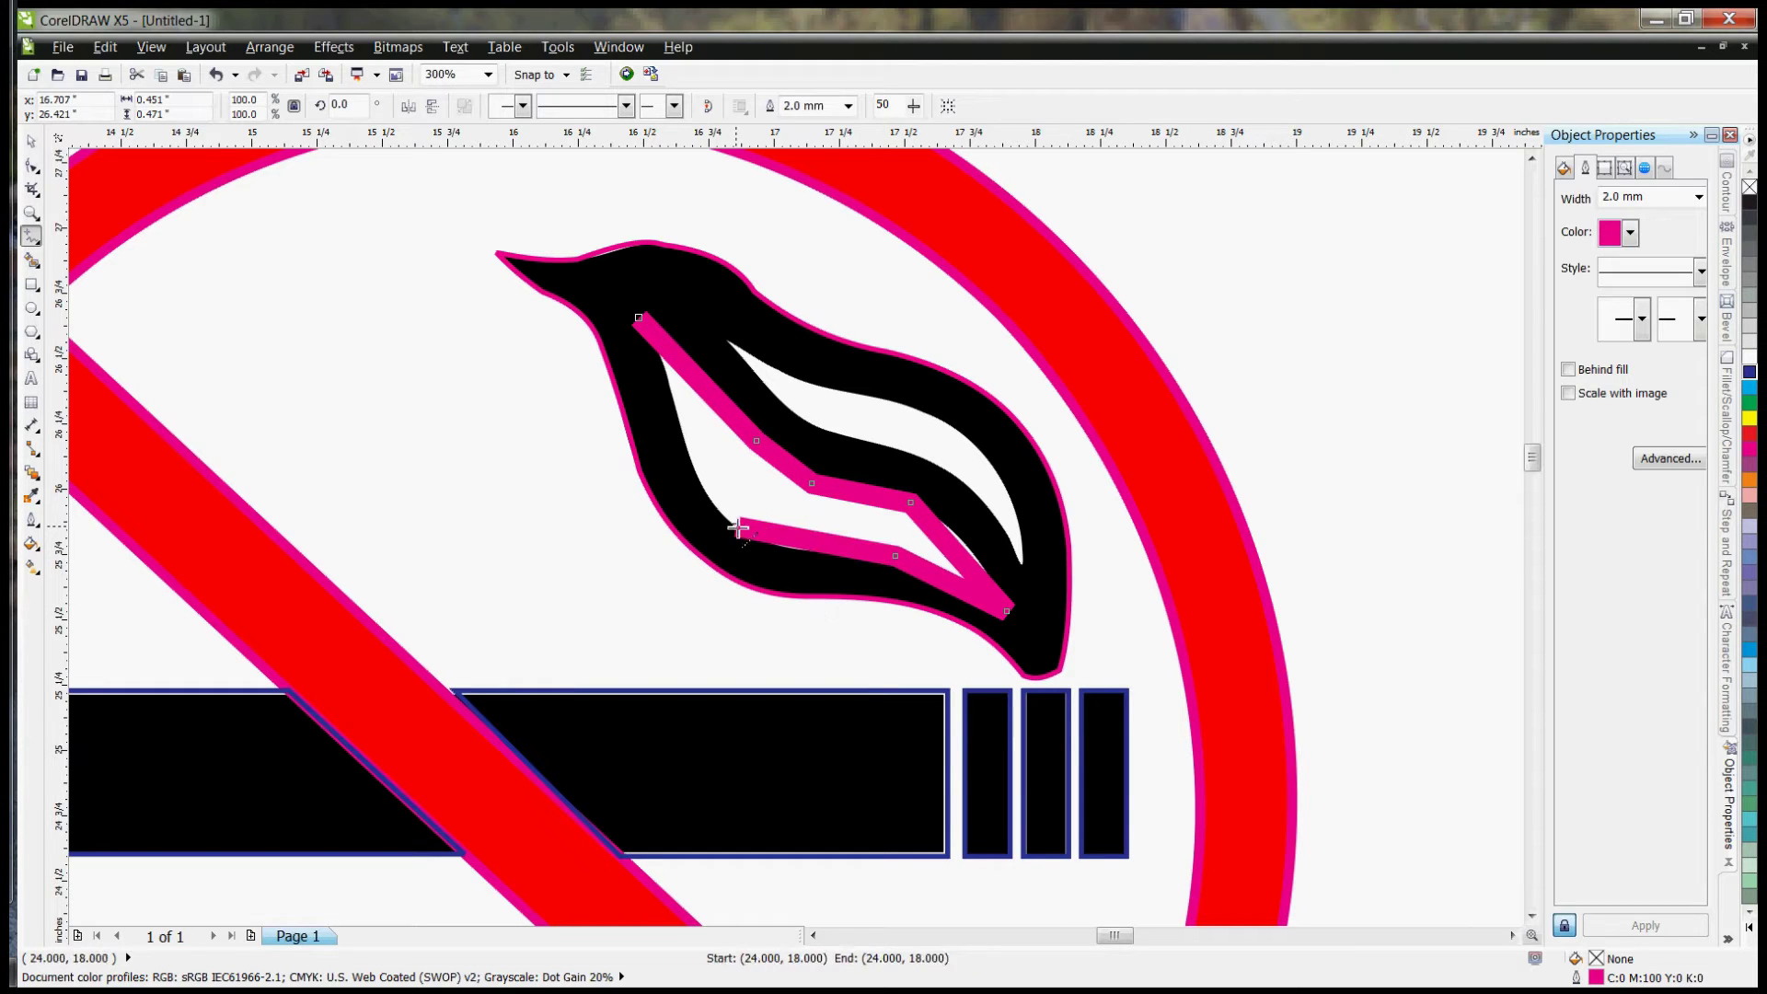
left_click(641, 319)
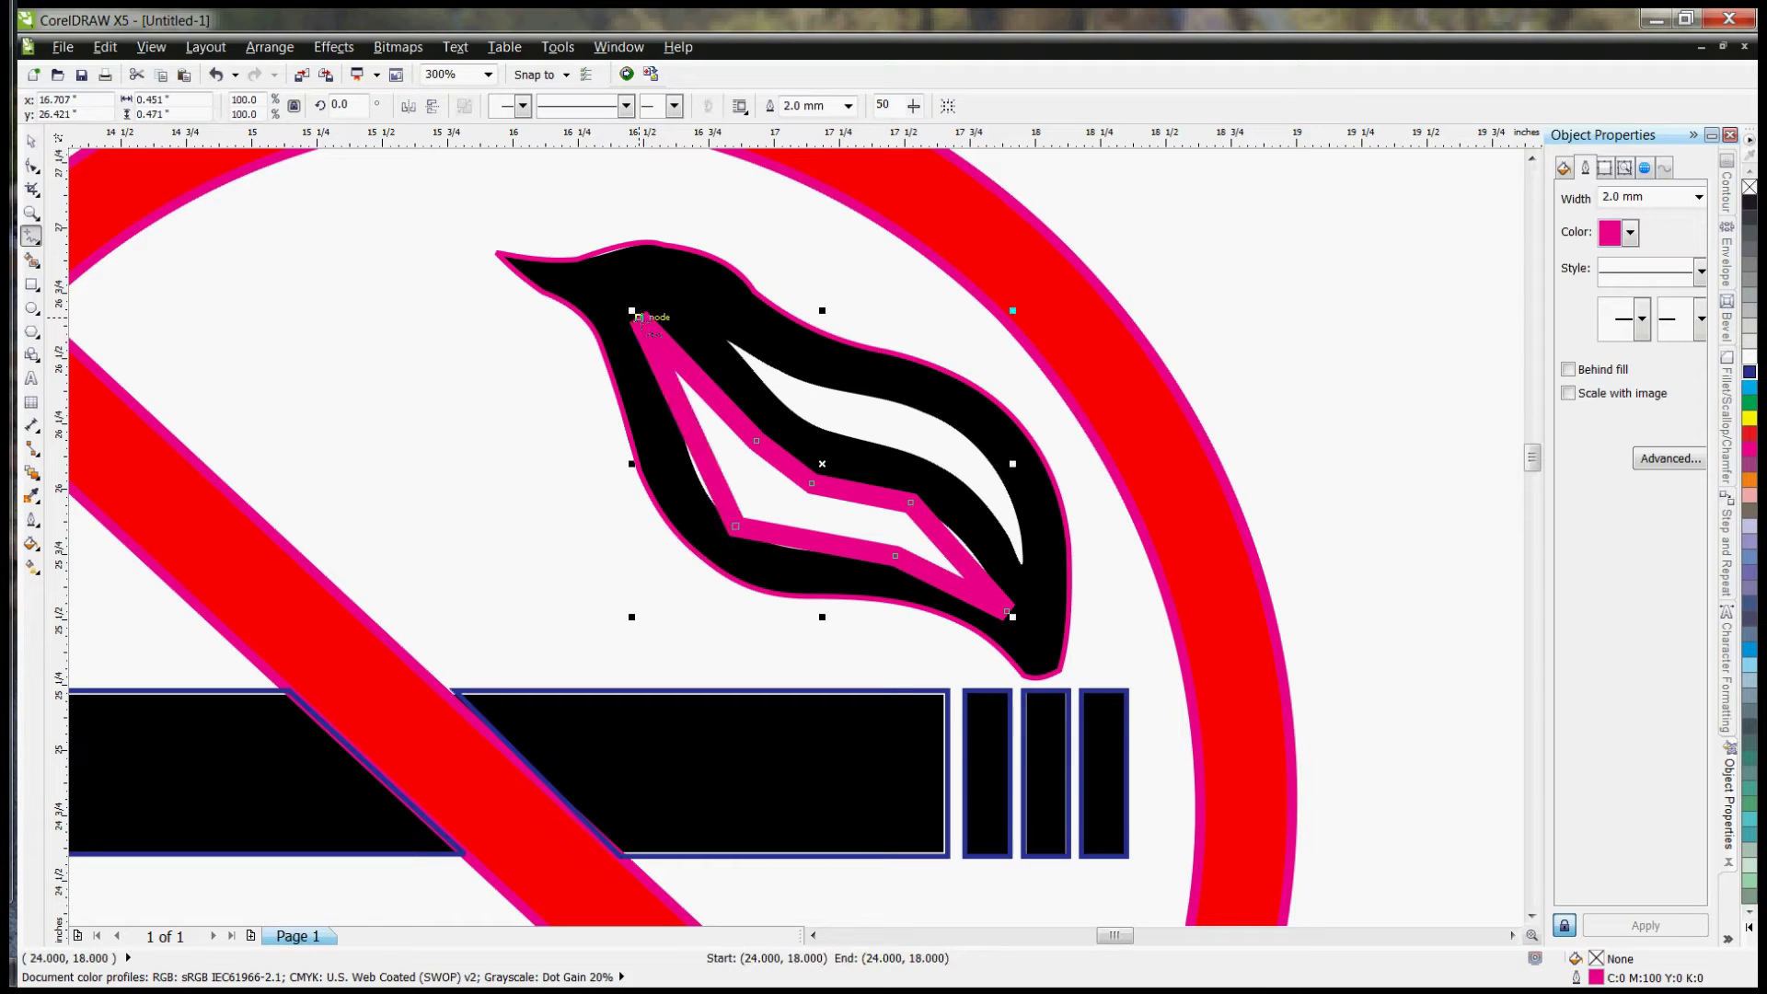
left_click(1699, 197)
left_click(1648, 293)
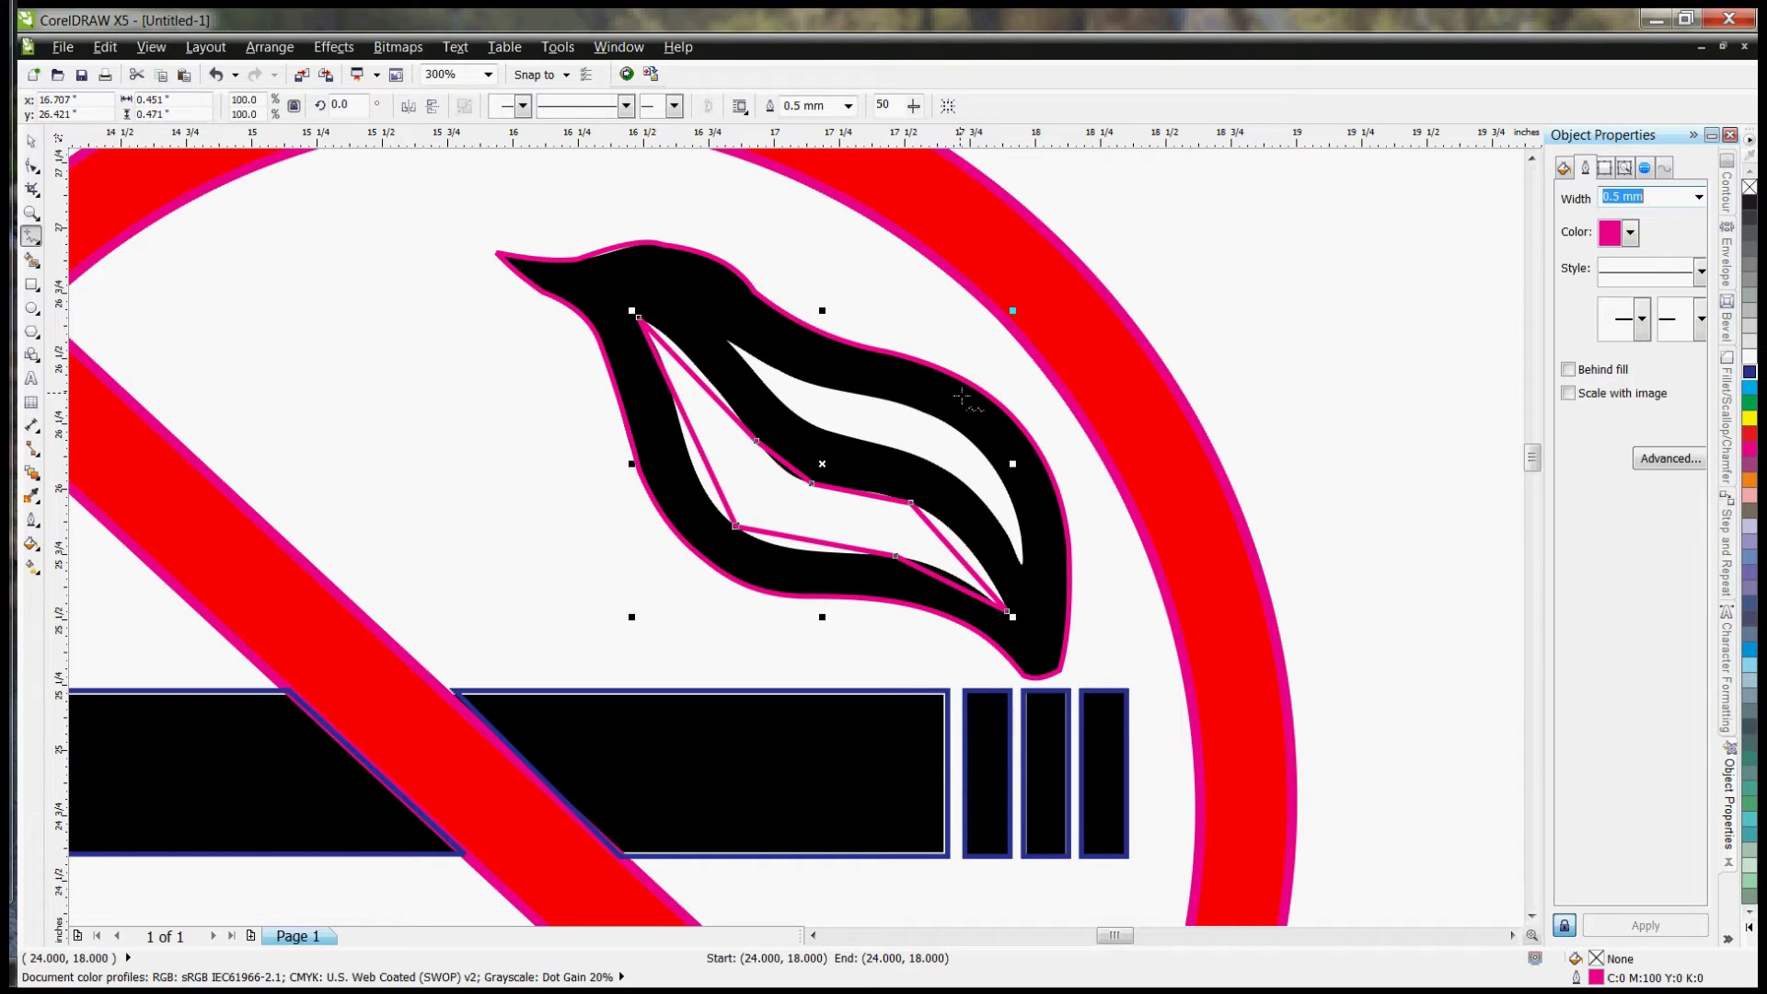
Step: Select all nodes of the left opening's outline with the Shape tool and convert its segments to curves
left_click(32, 165)
left_click_drag(622, 304, 1059, 676)
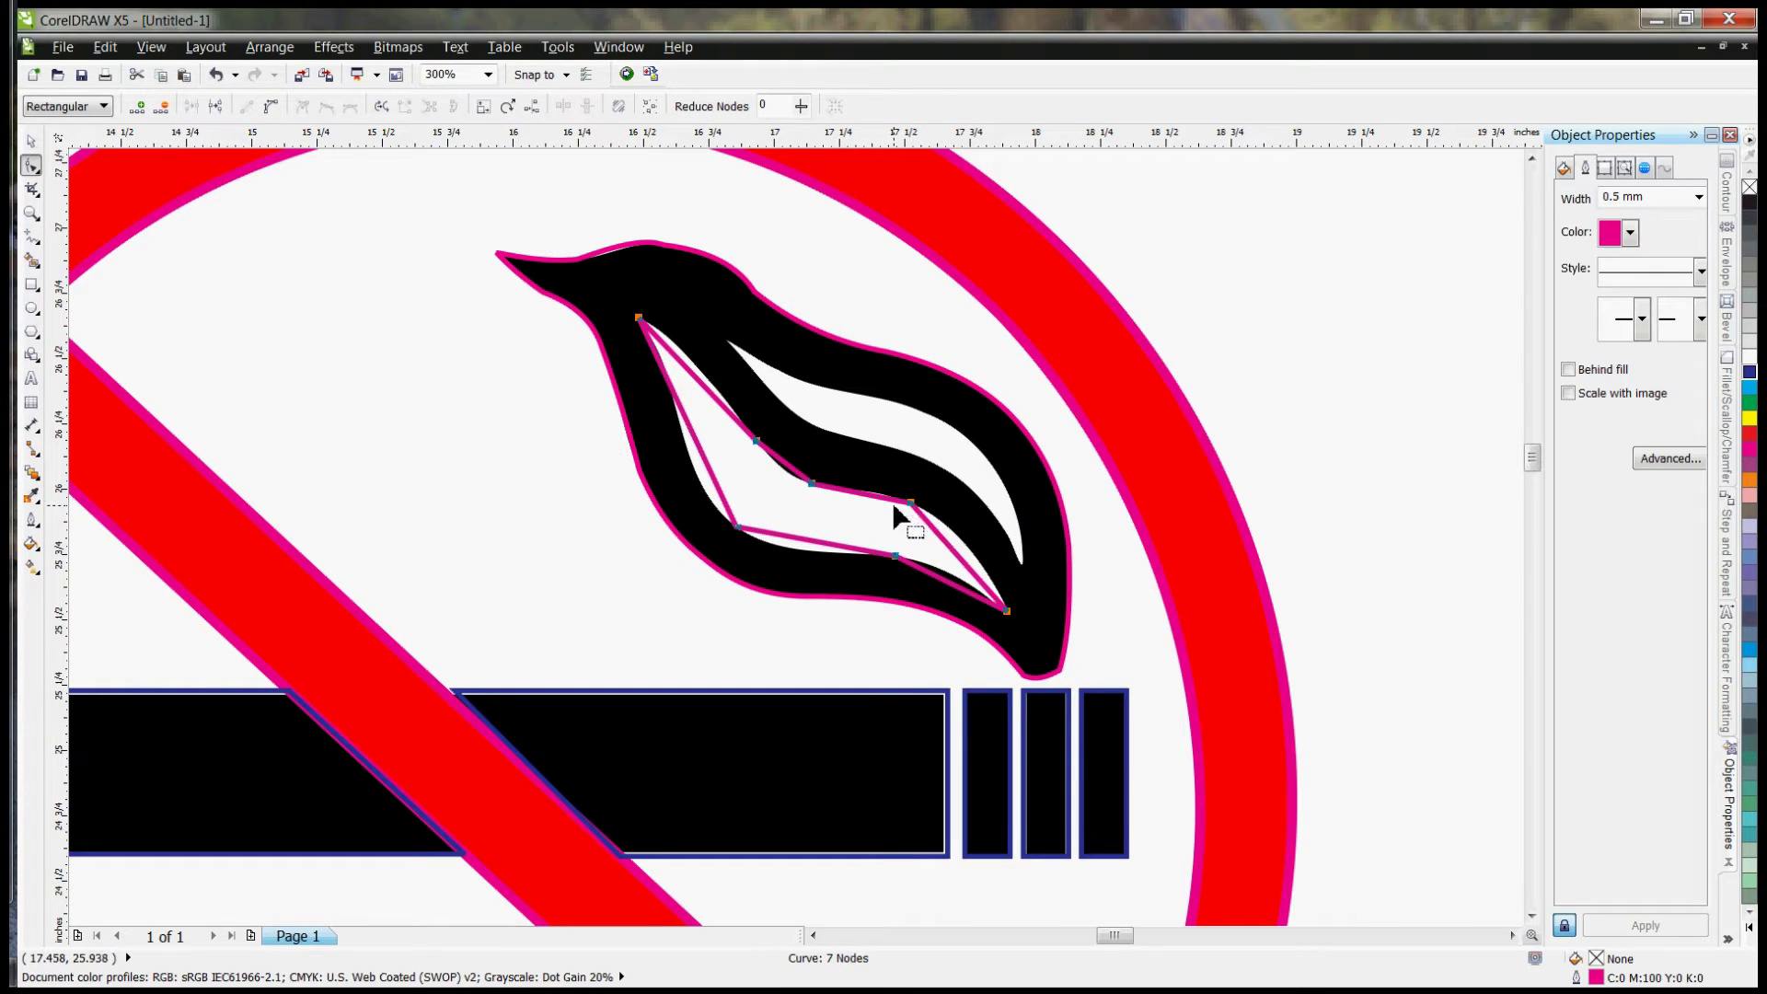
right_click(894, 506)
left_click(950, 600)
Step: Bend the left opening's segments along its upper, lower and left edges to follow the white shape
left_click_drag(687, 373, 682, 358)
left_click_drag(785, 473, 880, 500)
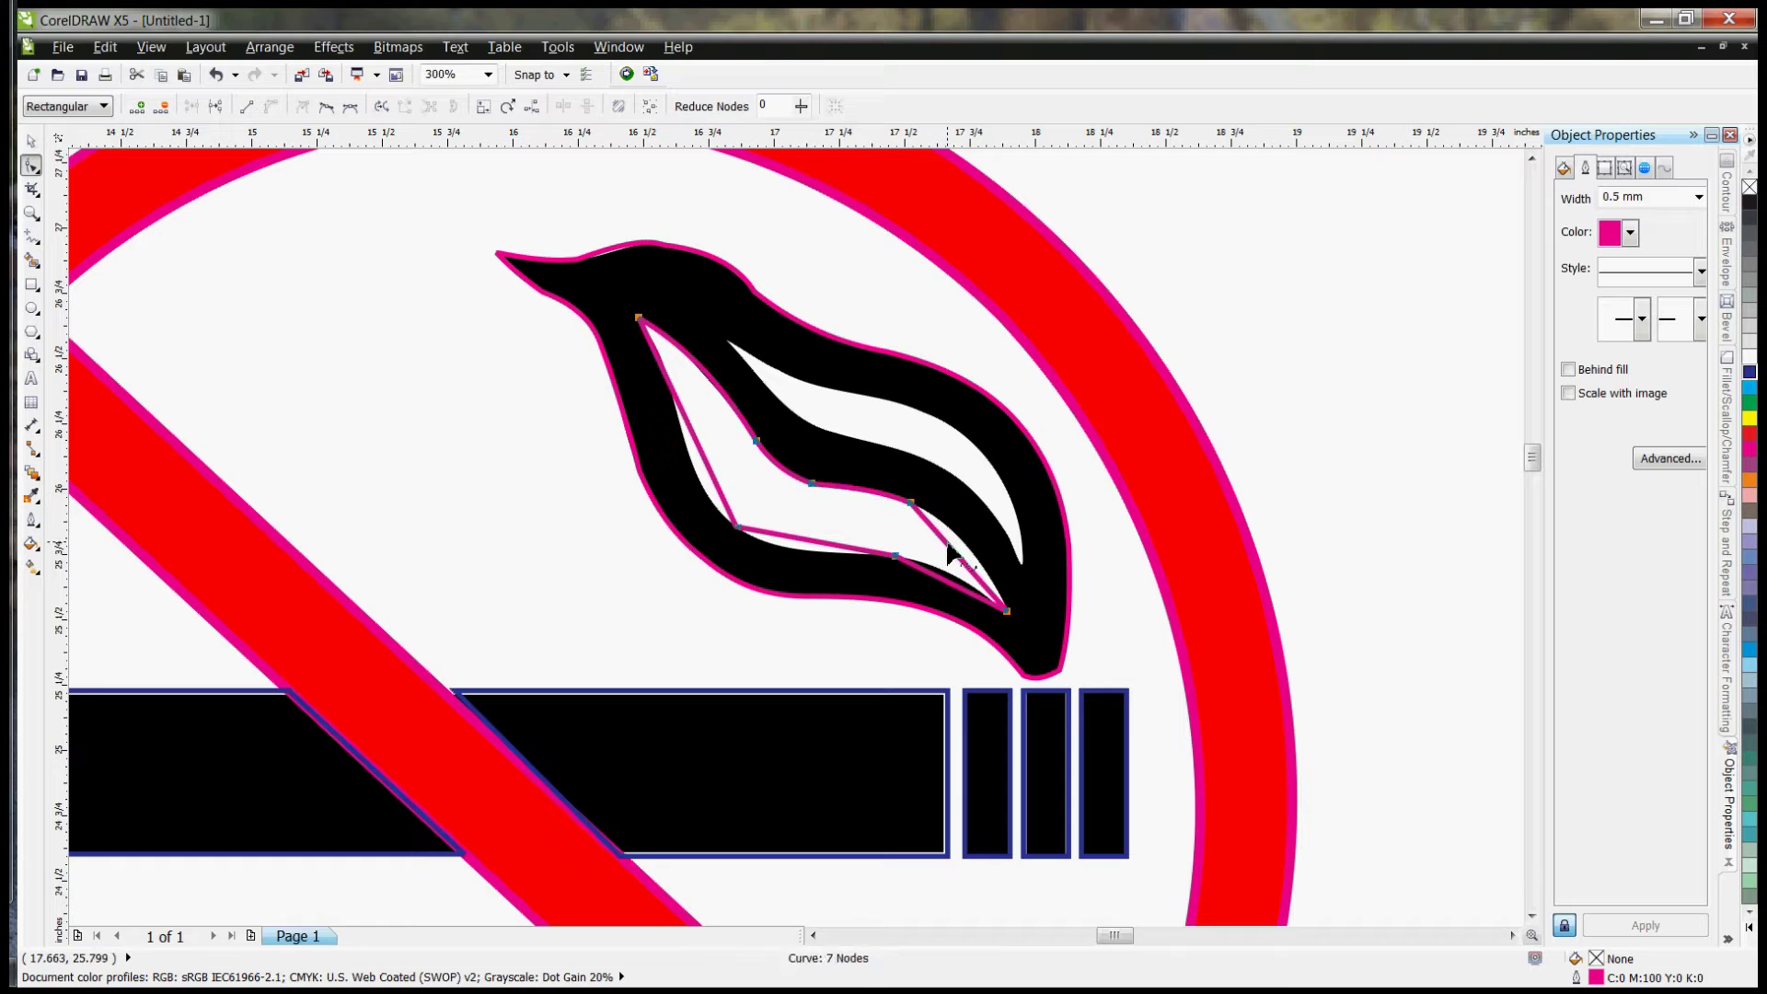
mouse_move(948, 550)
left_mouse_down()
mouse_move(971, 558)
mouse_move(957, 575)
left_mouse_up()
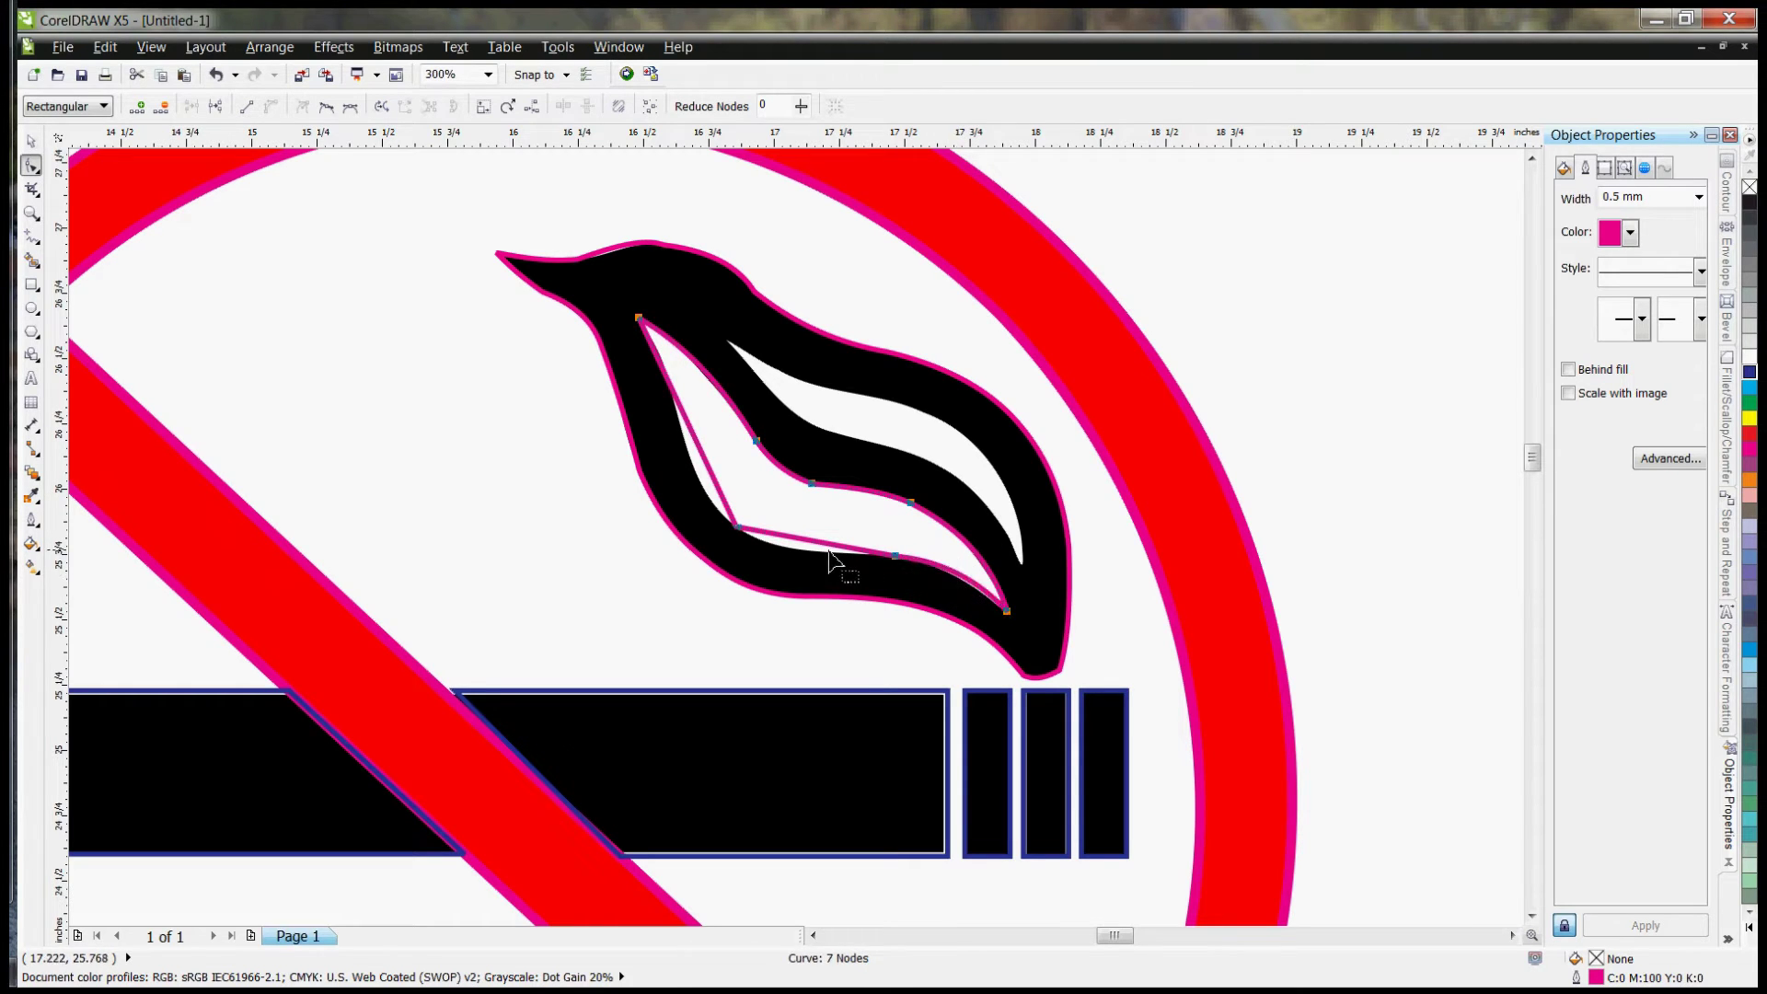
left_click_drag(812, 552, 809, 560)
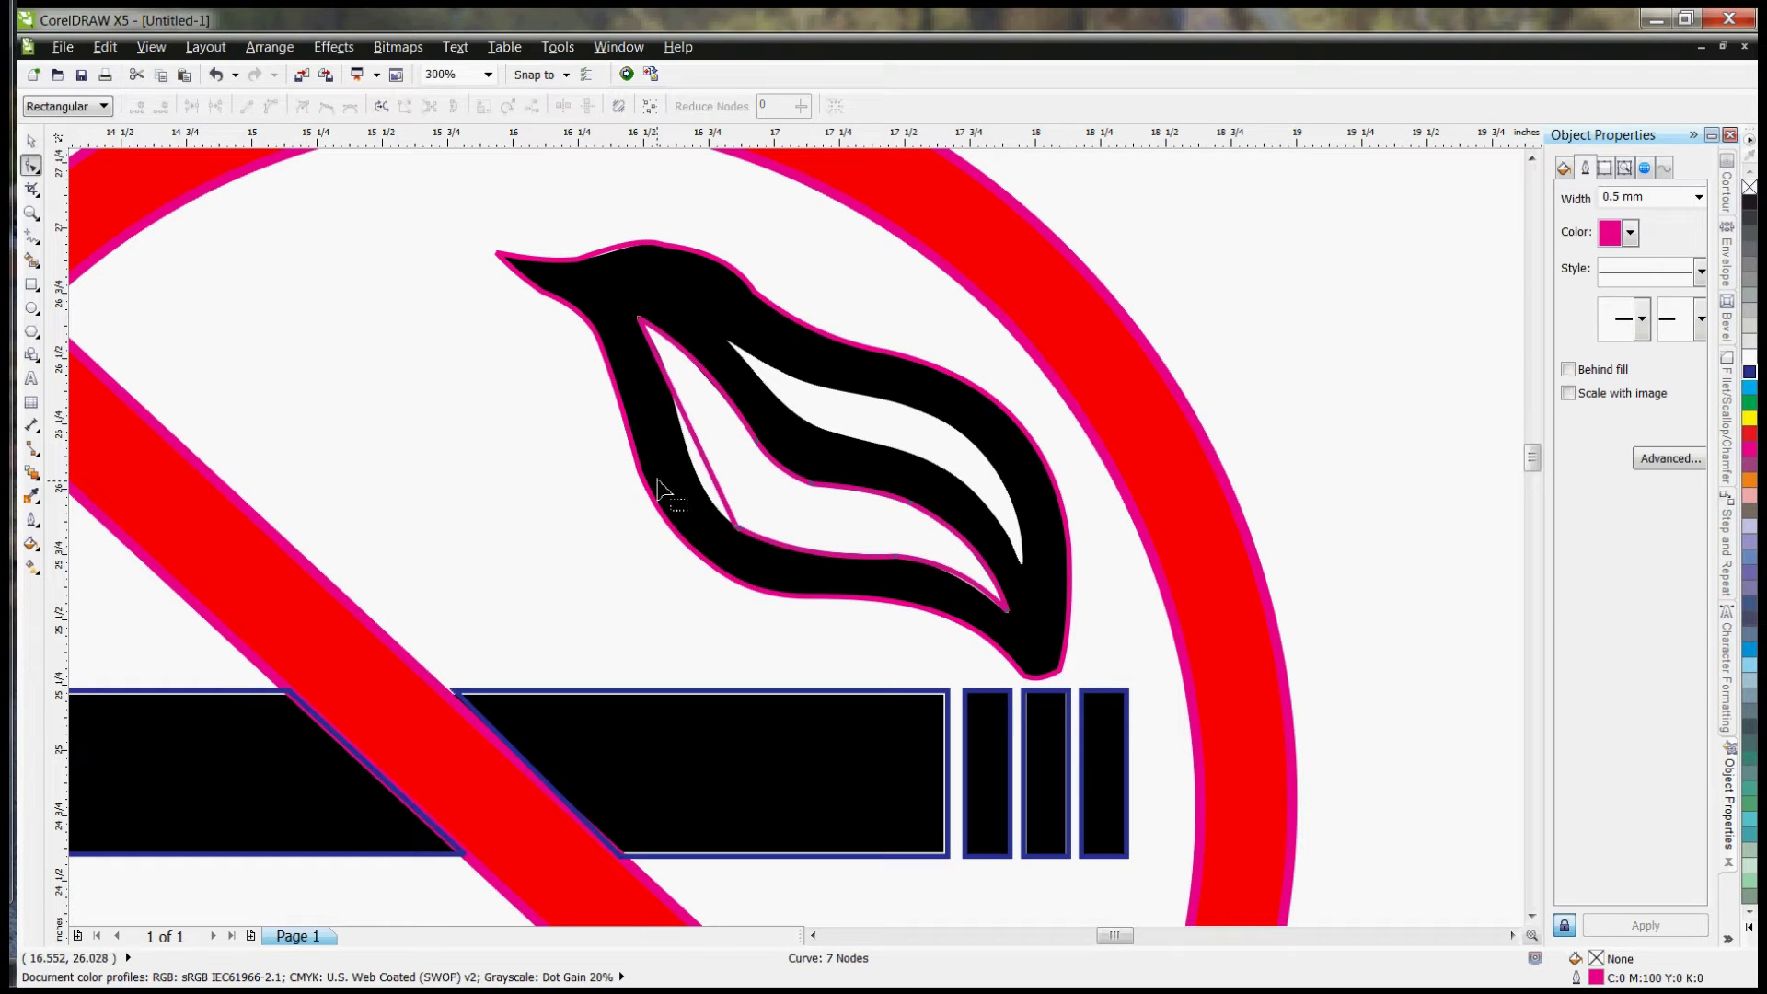
left_click_drag(702, 457, 698, 473)
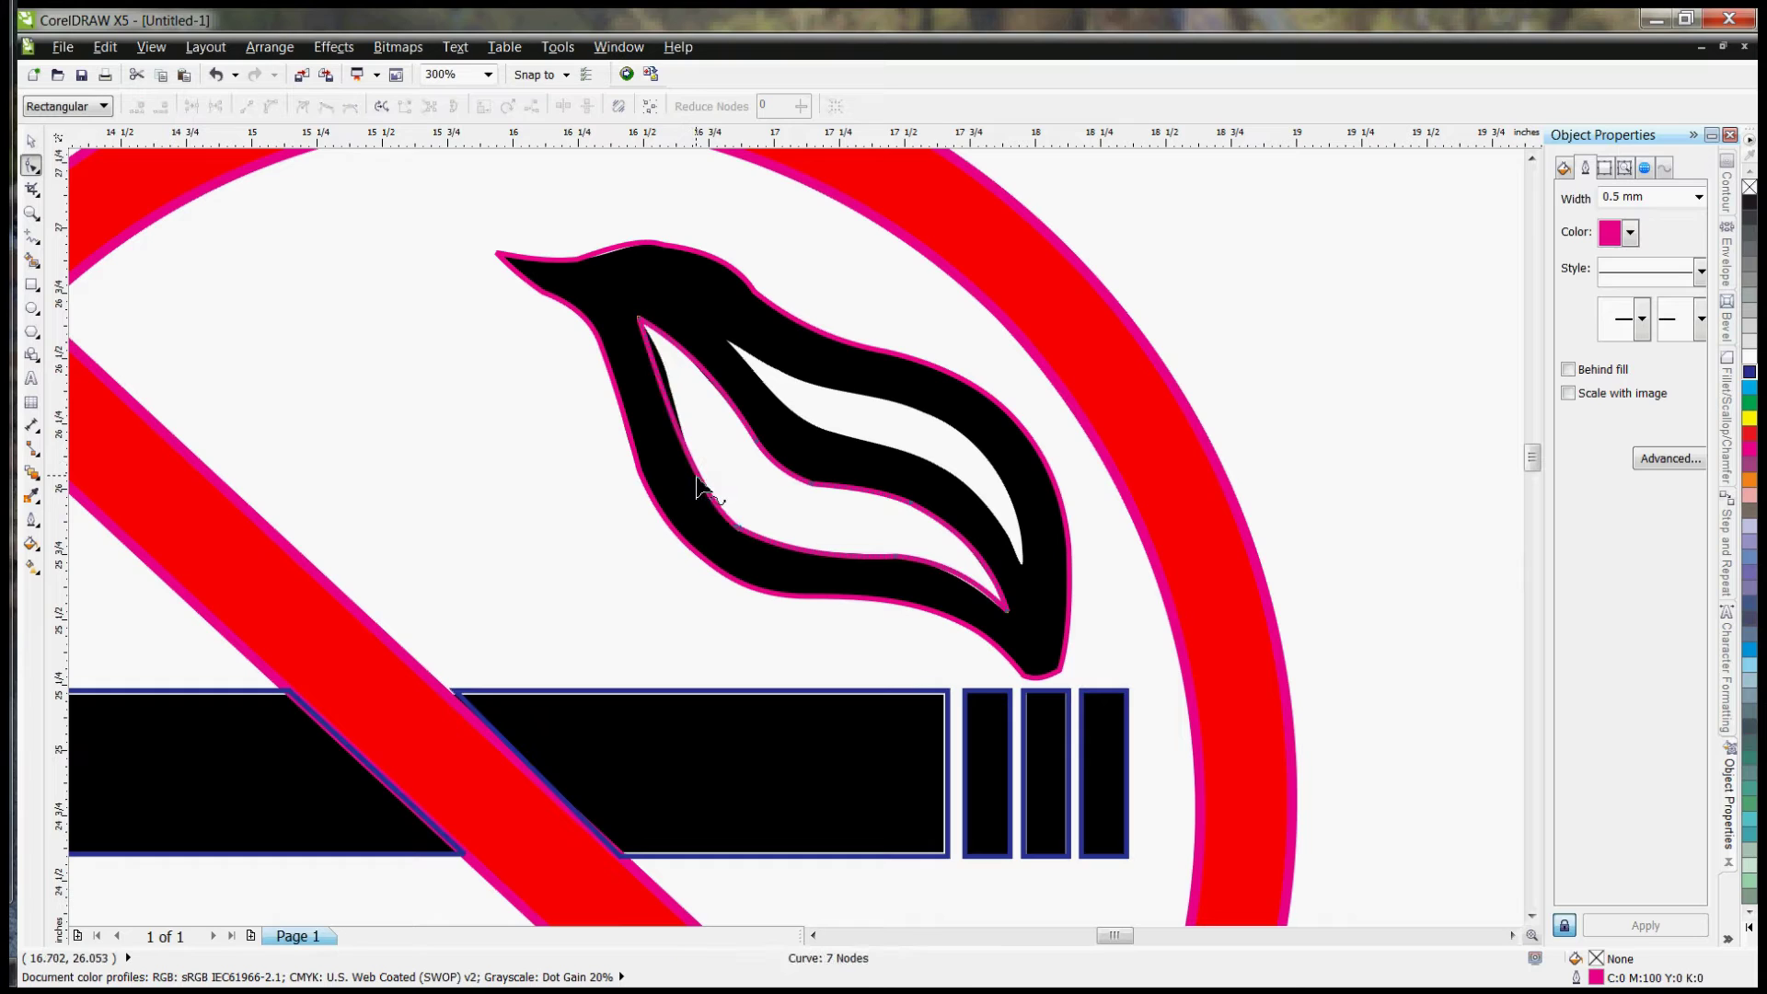
Step: Add a node on the left opening's left edge, move it onto the white shape's border and refine the curve below it
double_click(663, 393)
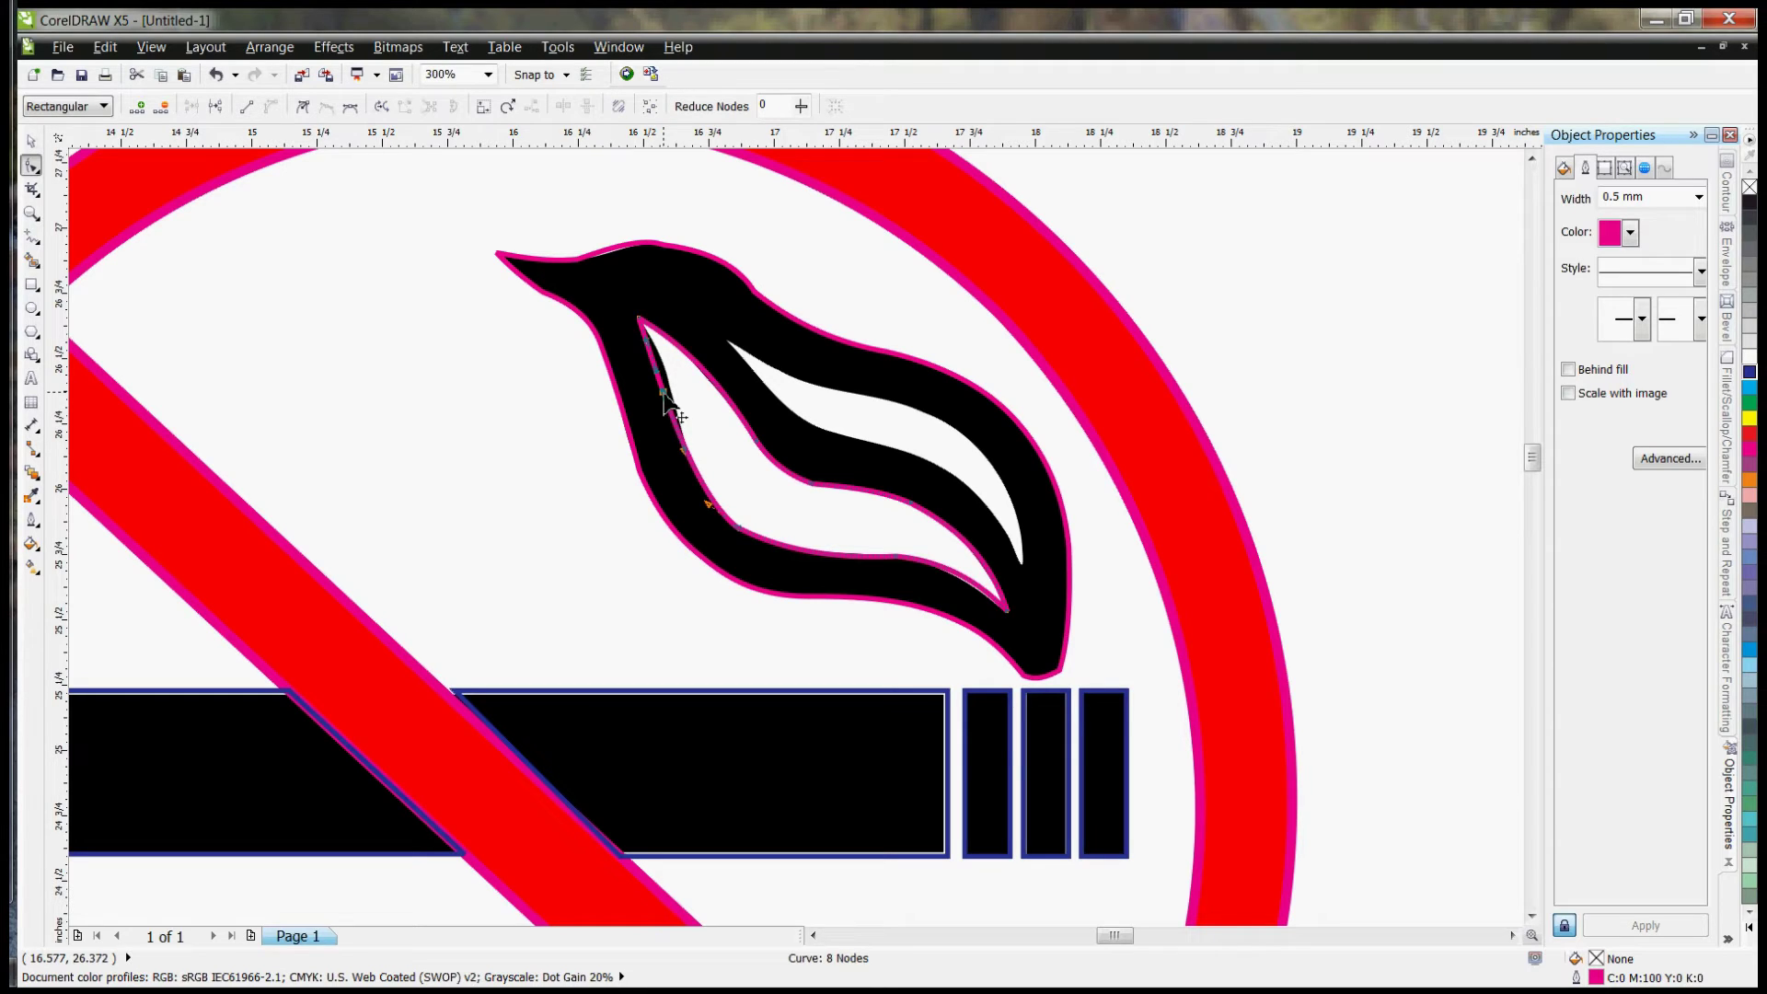
left_click_drag(665, 395, 671, 389)
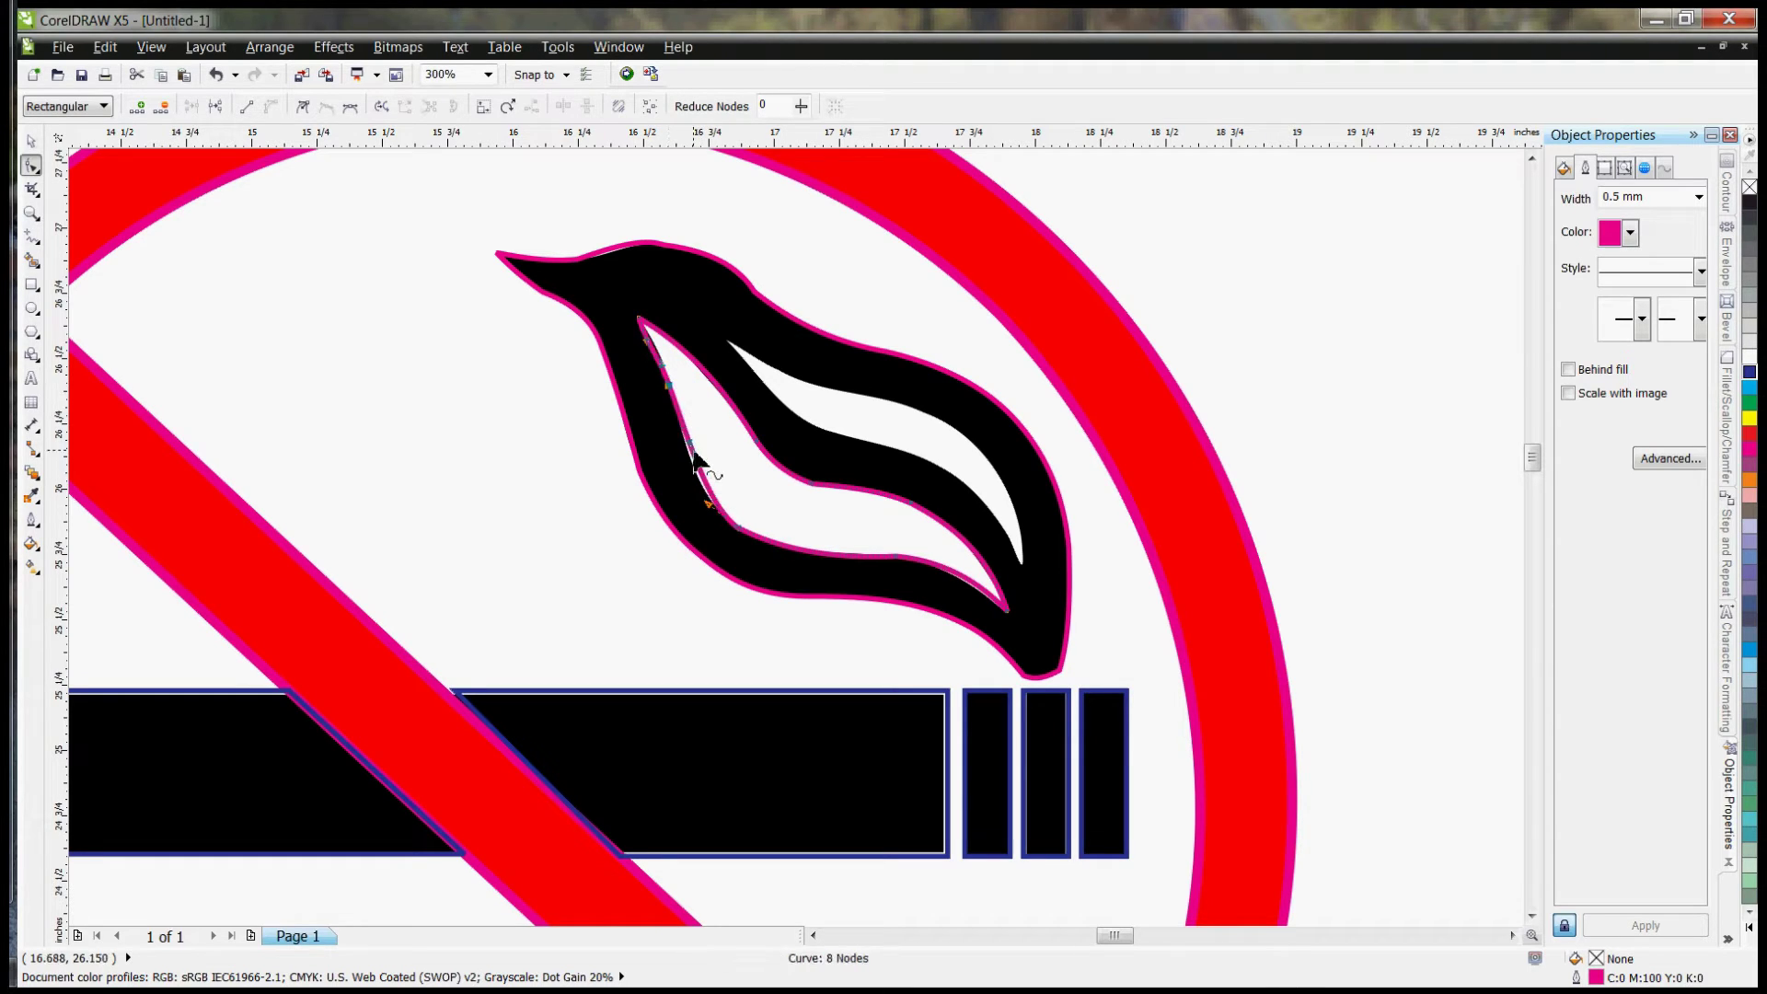
left_click_drag(703, 485, 698, 493)
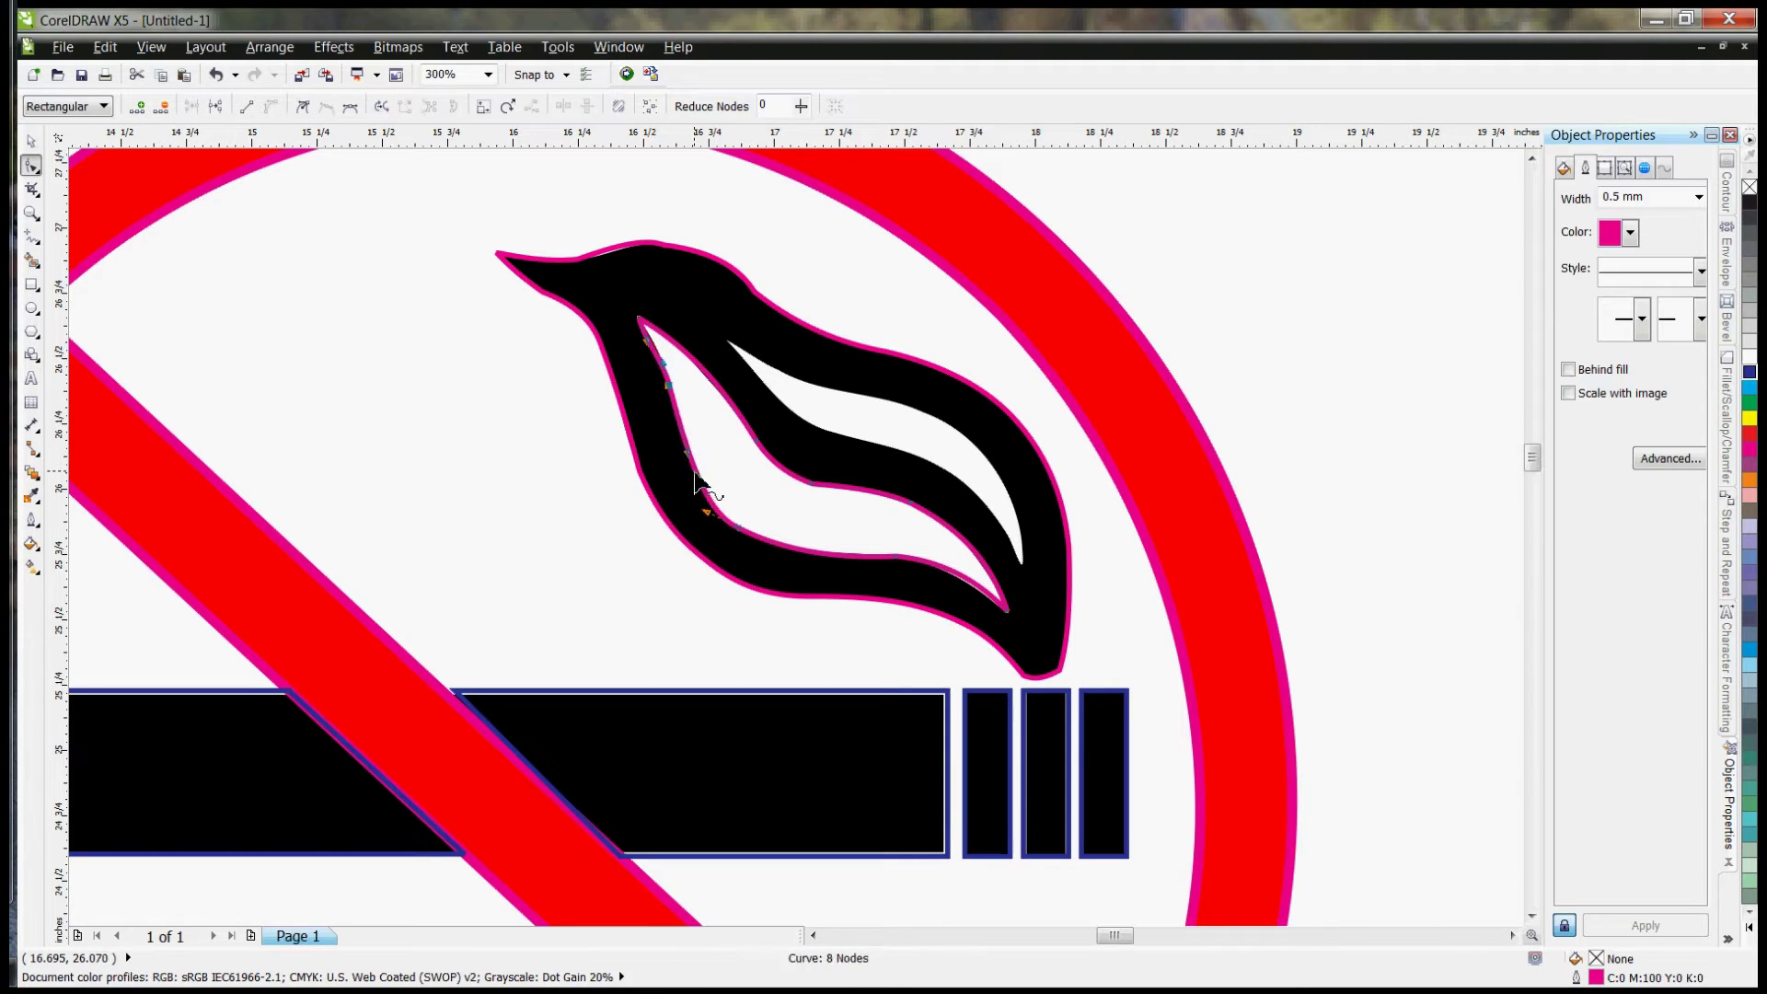
left_click(730, 400)
right_click(730, 402)
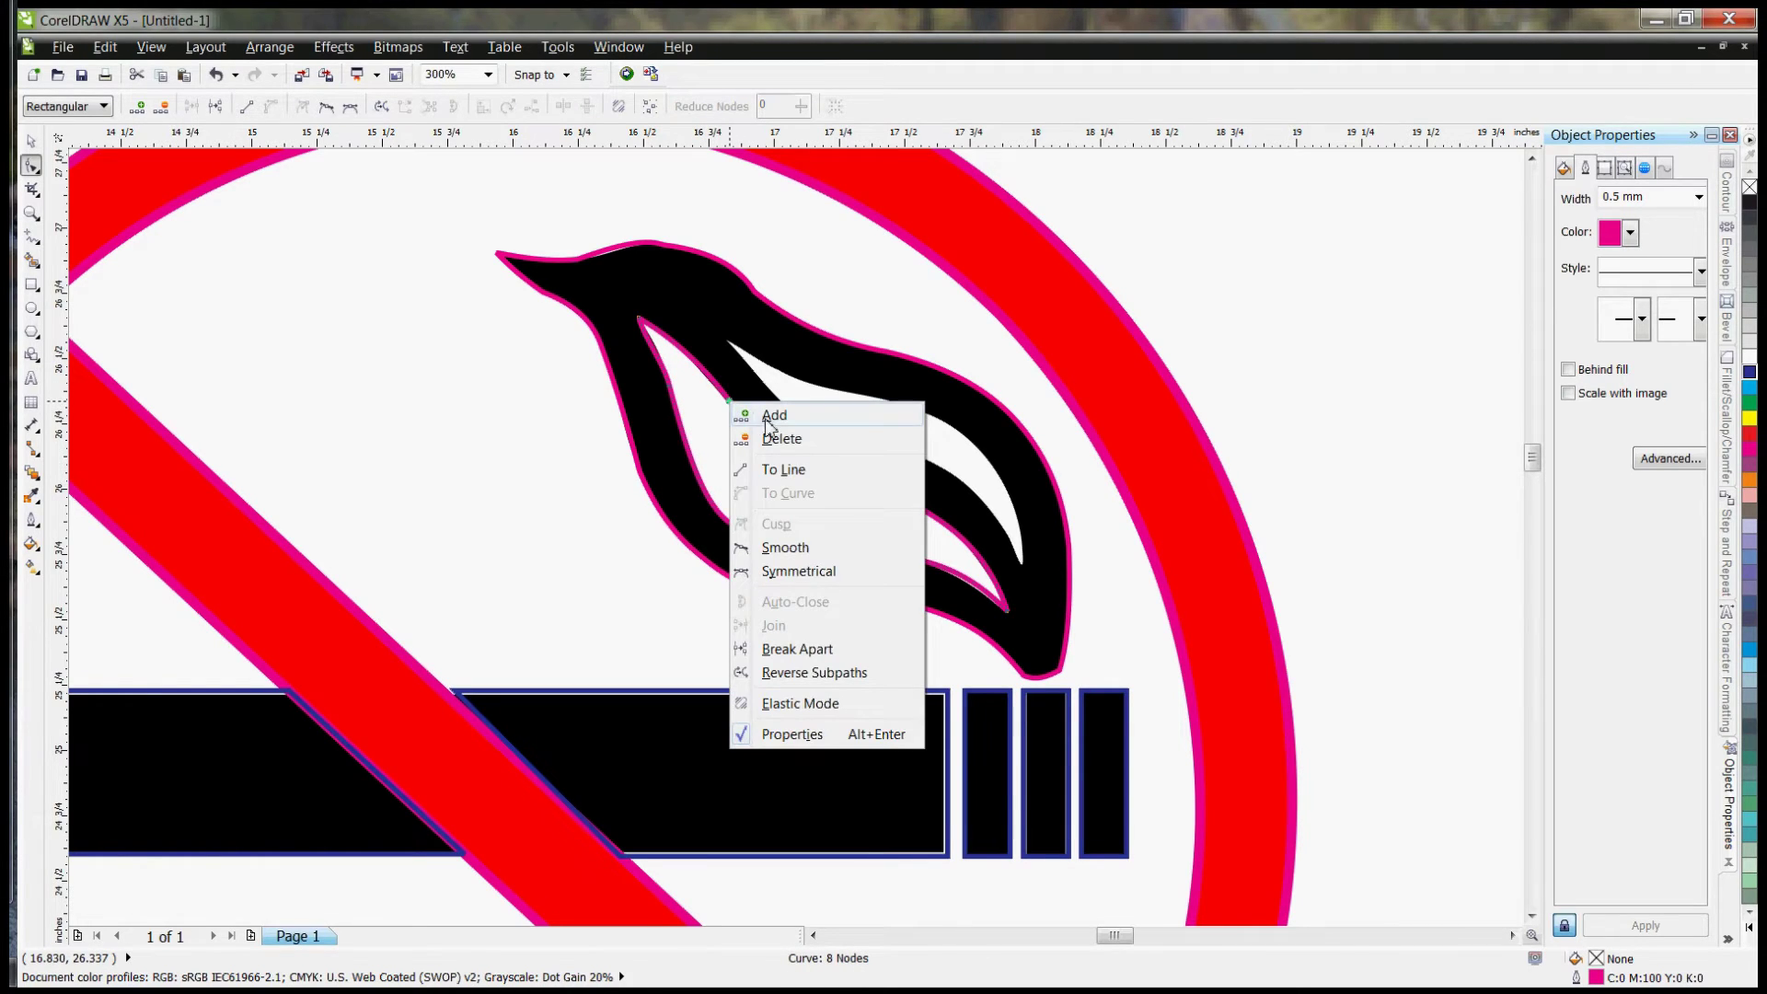
Step: With nothing selected, set the default outline width for new graphic objects to 0.5 mm
left_click(31, 143)
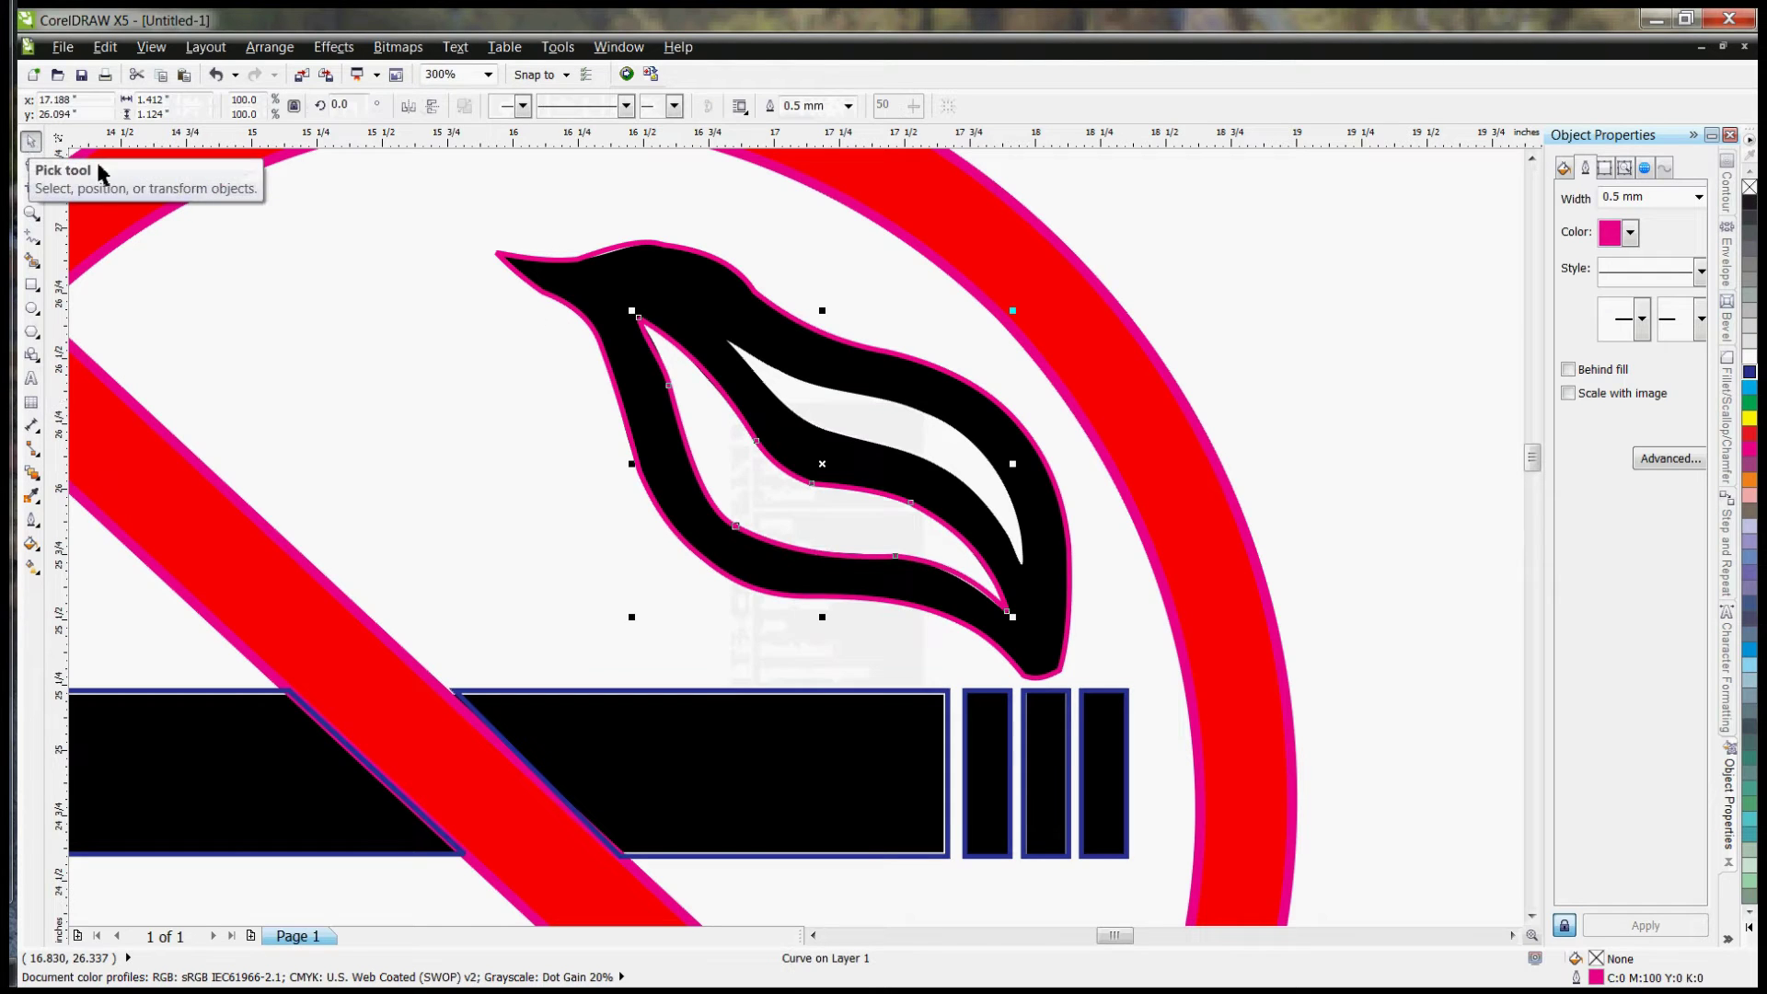
left_click(33, 237)
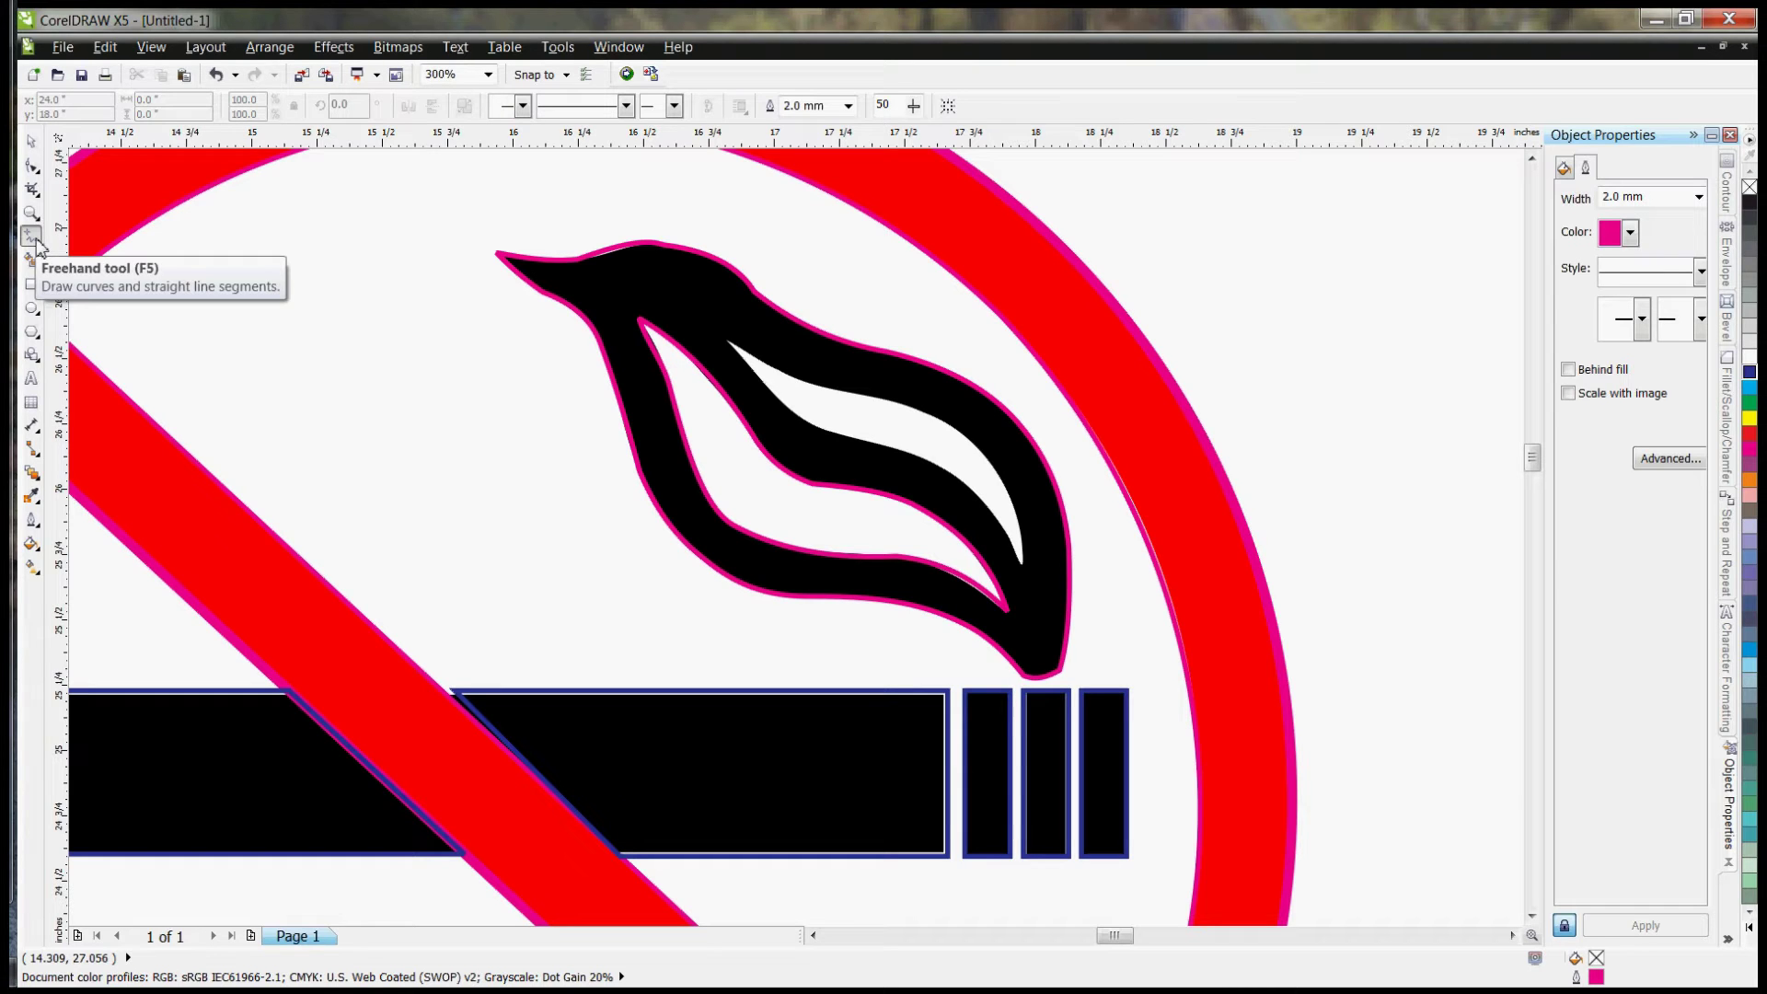
left_click(1699, 197)
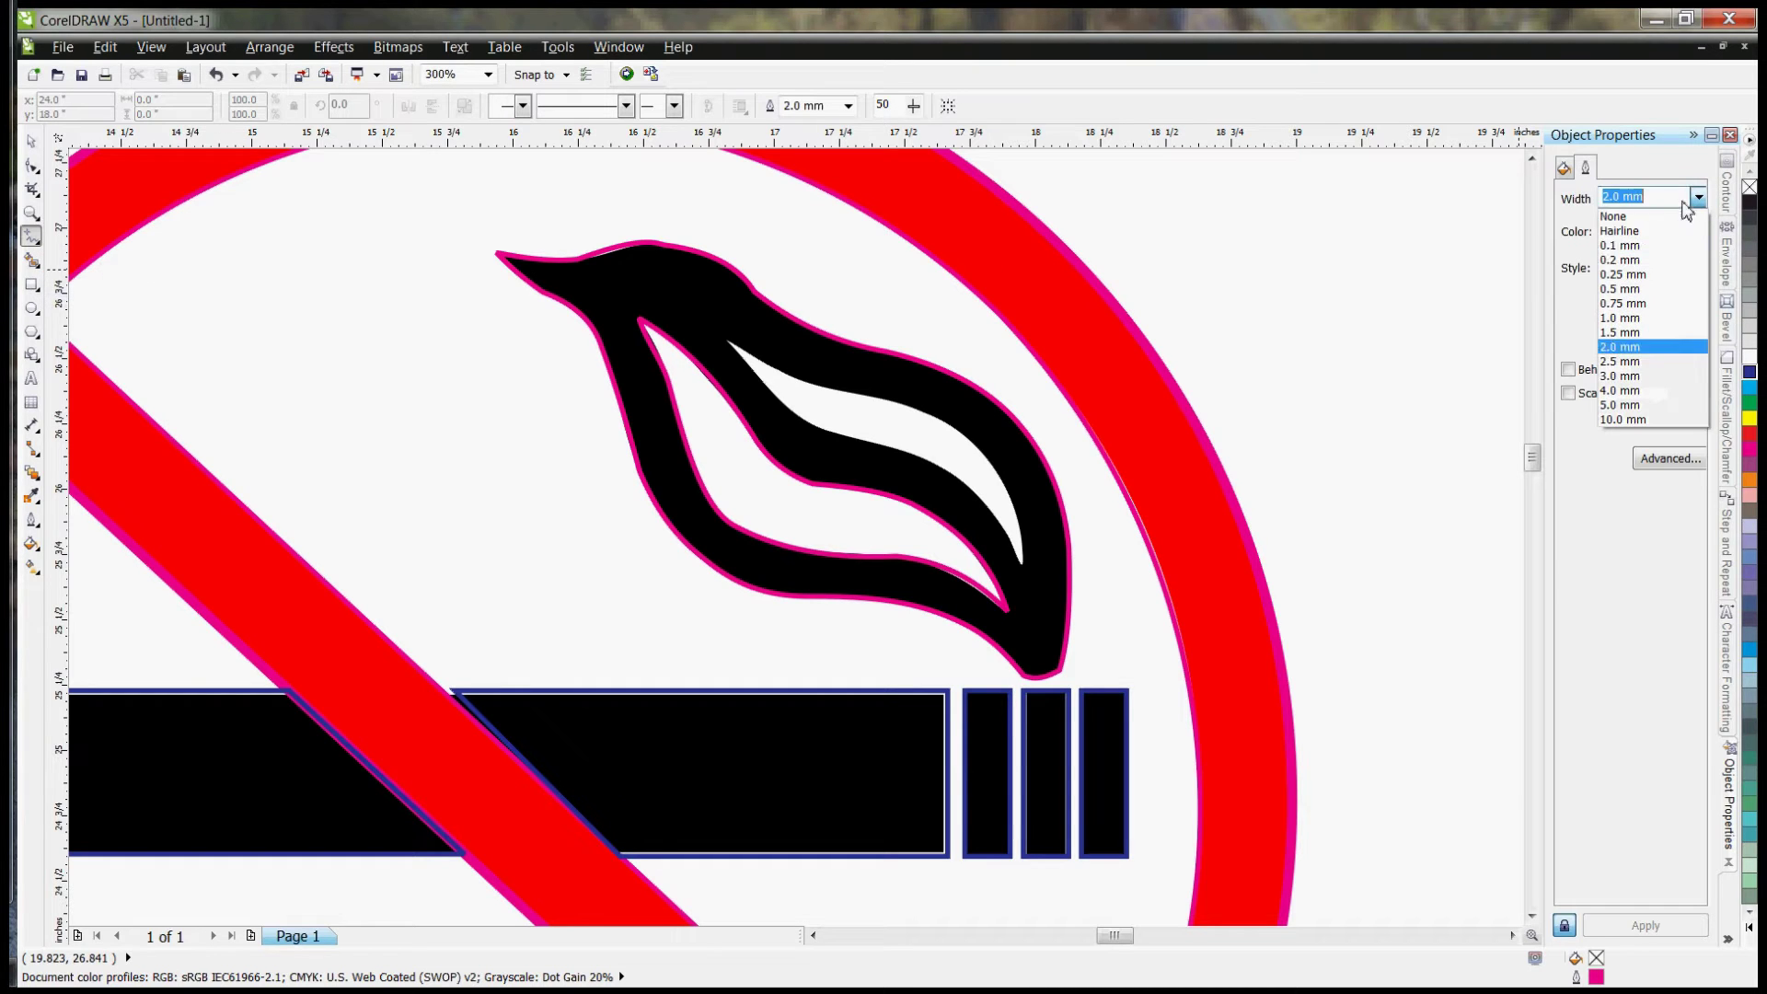
left_click(1626, 290)
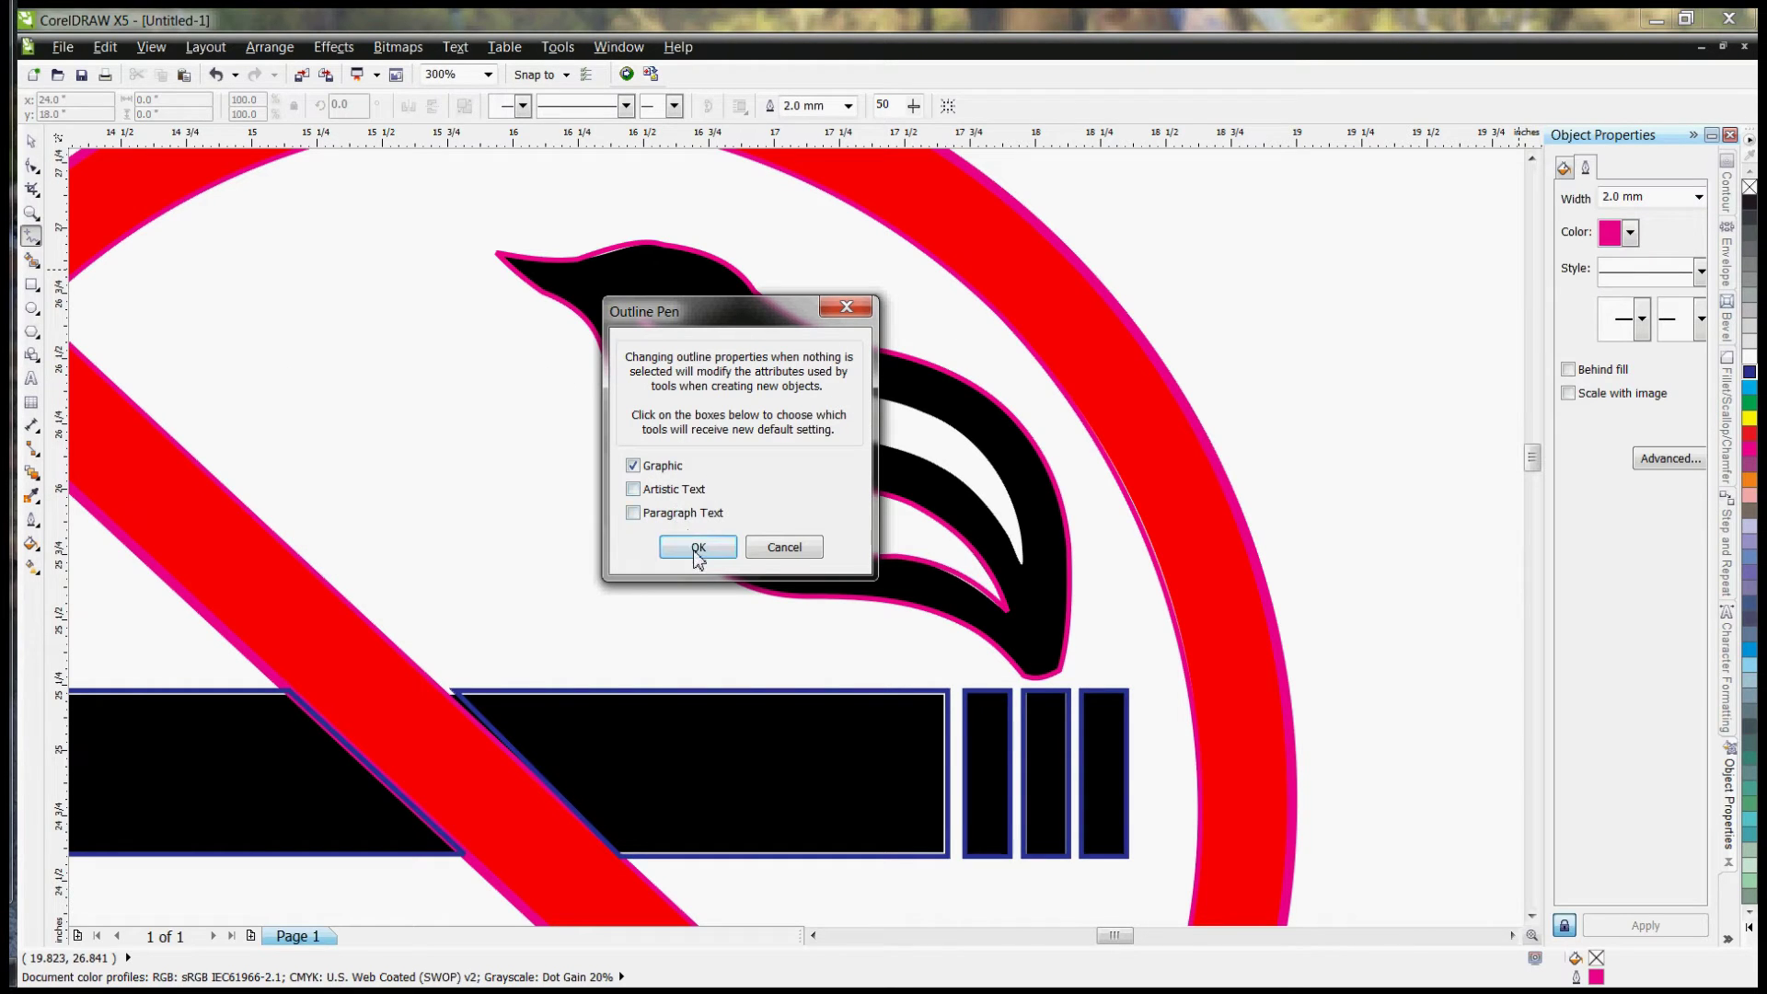
left_click(698, 548)
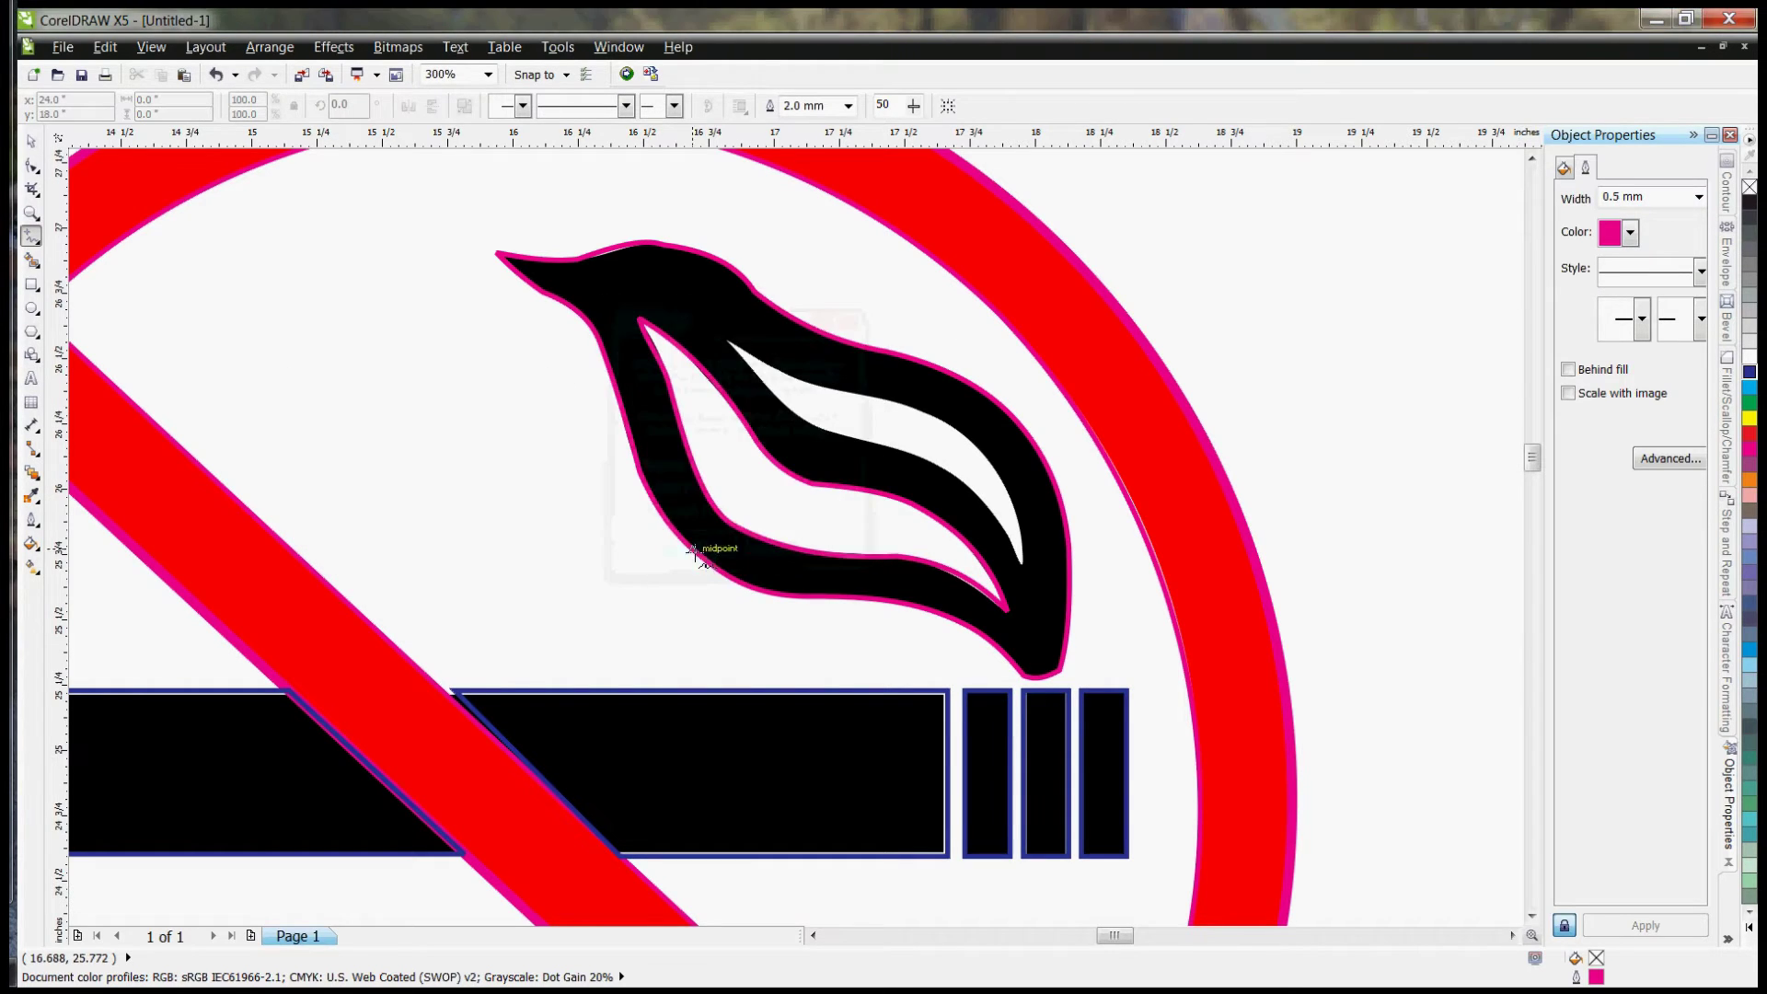
Step: Trace the smoke's right white opening with connected straight Freehand segments and close the outline at its upper tip
left_click(726, 340)
left_click(861, 394)
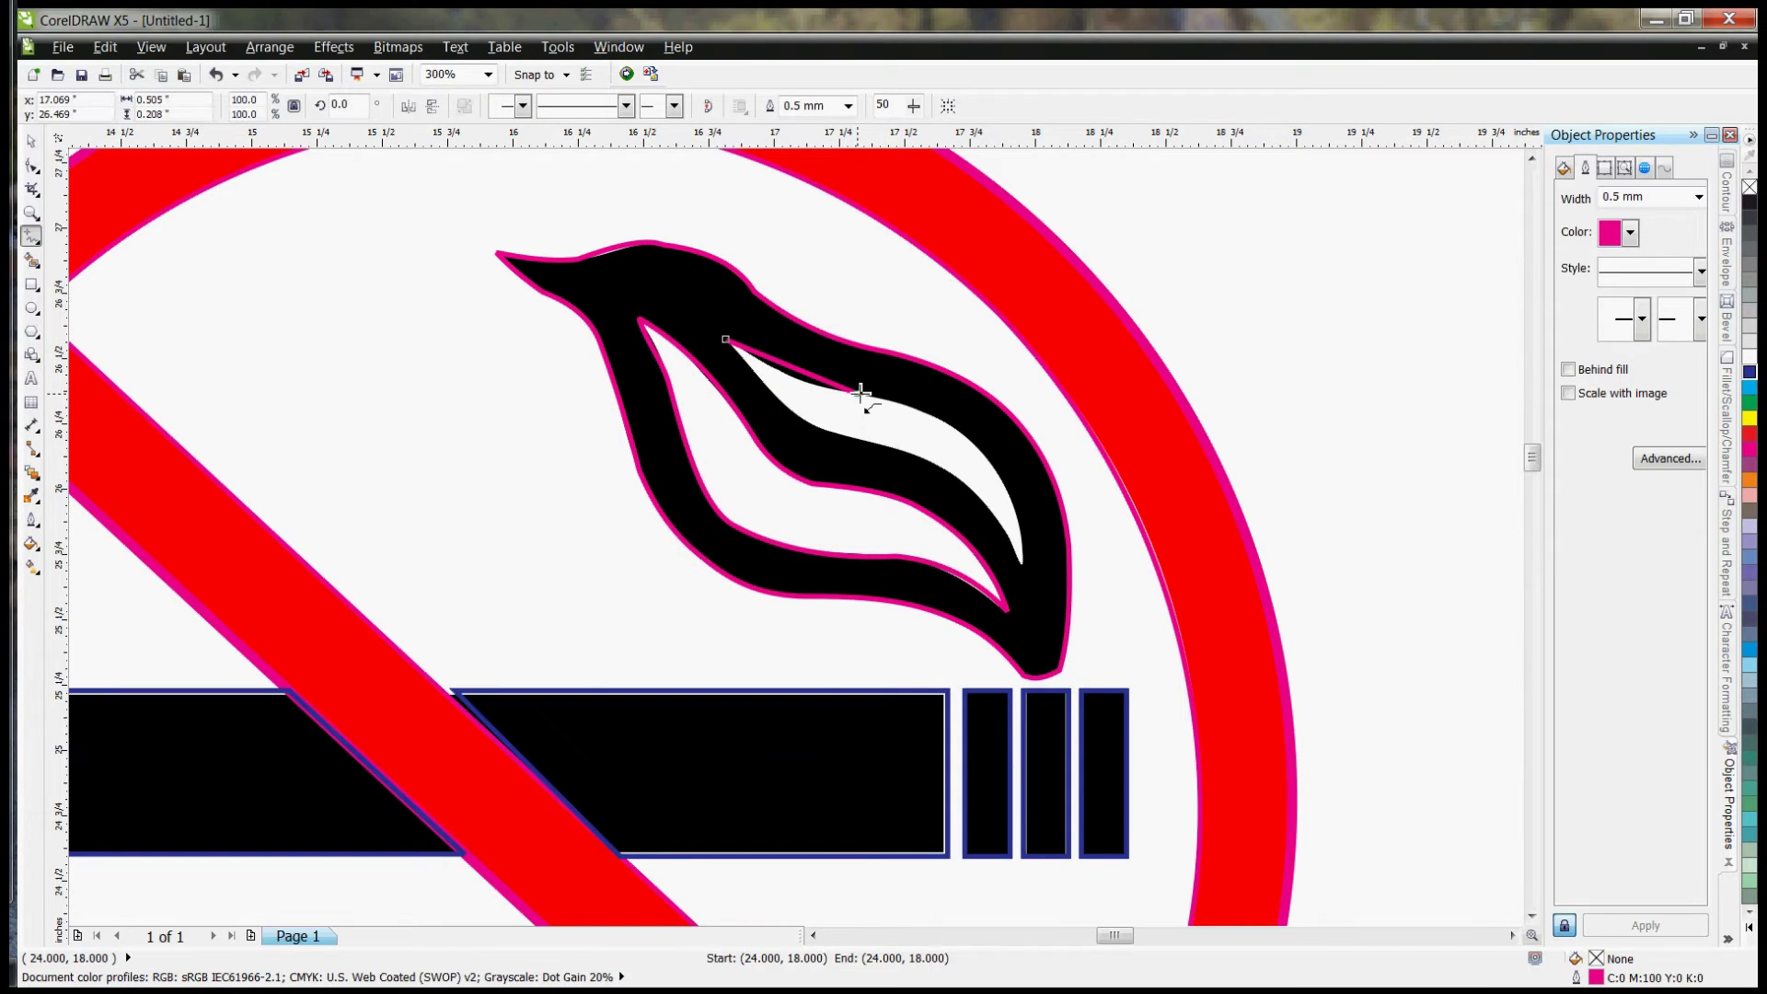
left_click(967, 437)
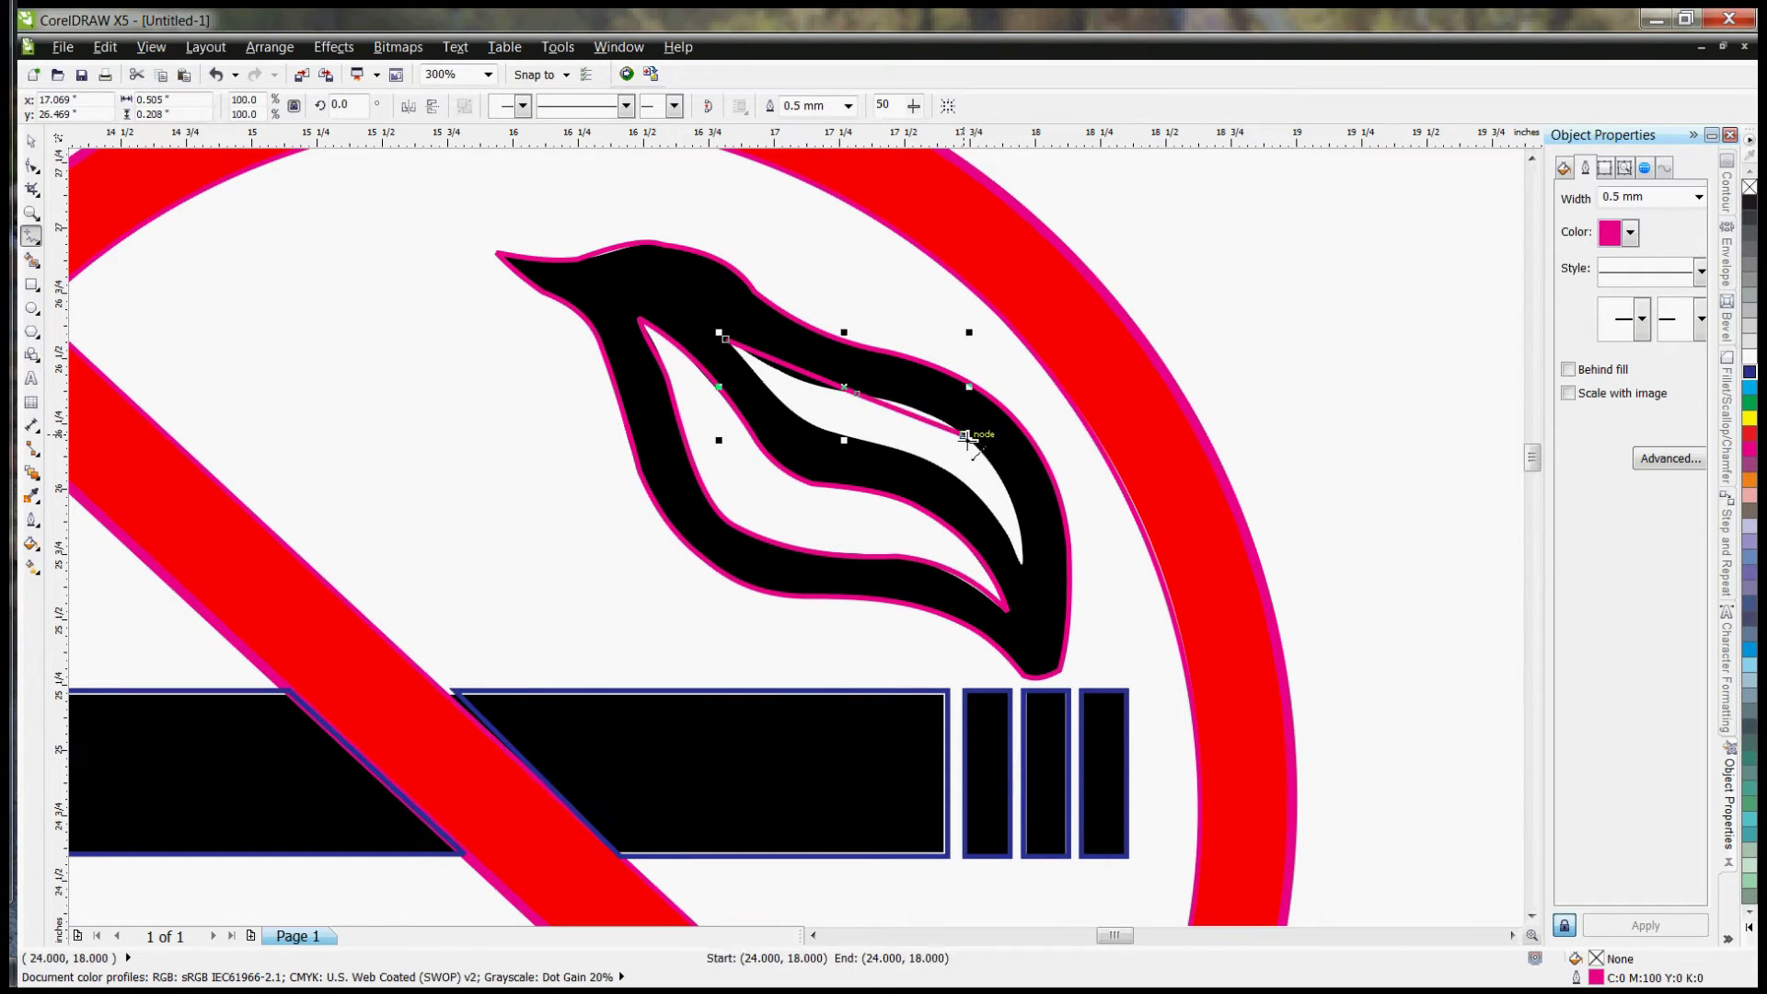
left_click(1021, 563)
left_click(987, 505)
left_click(894, 448)
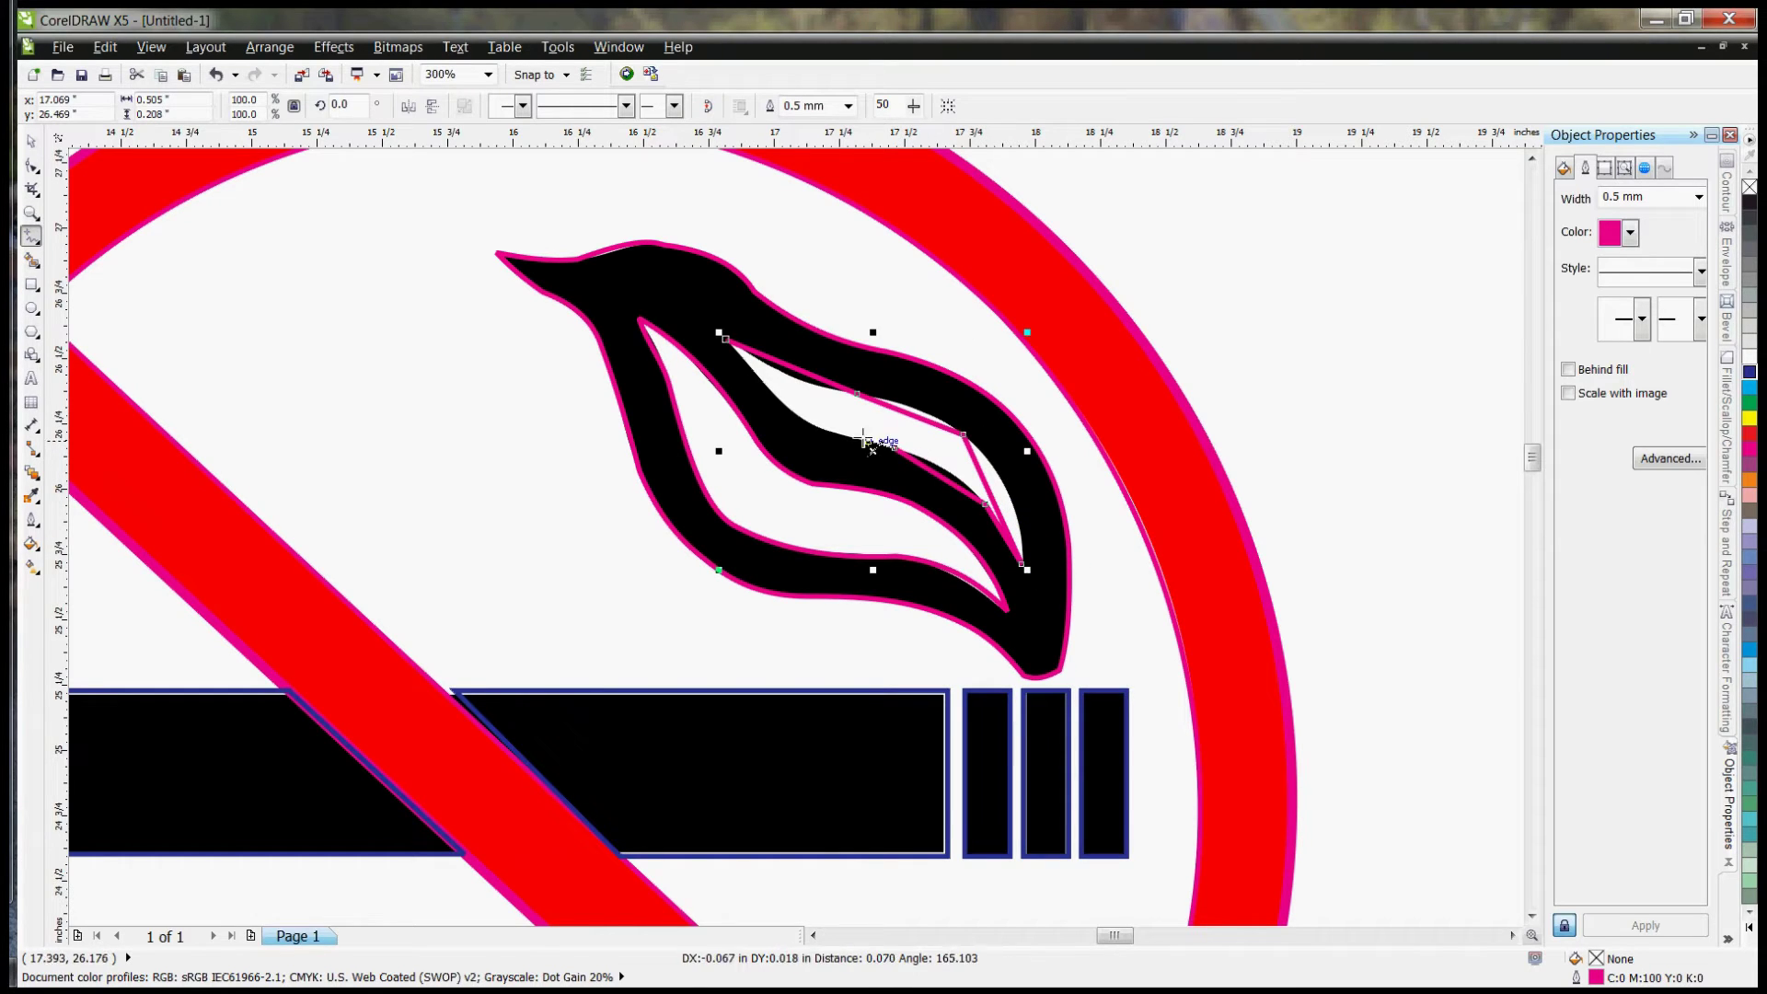
left_click(799, 416)
left_click(726, 339)
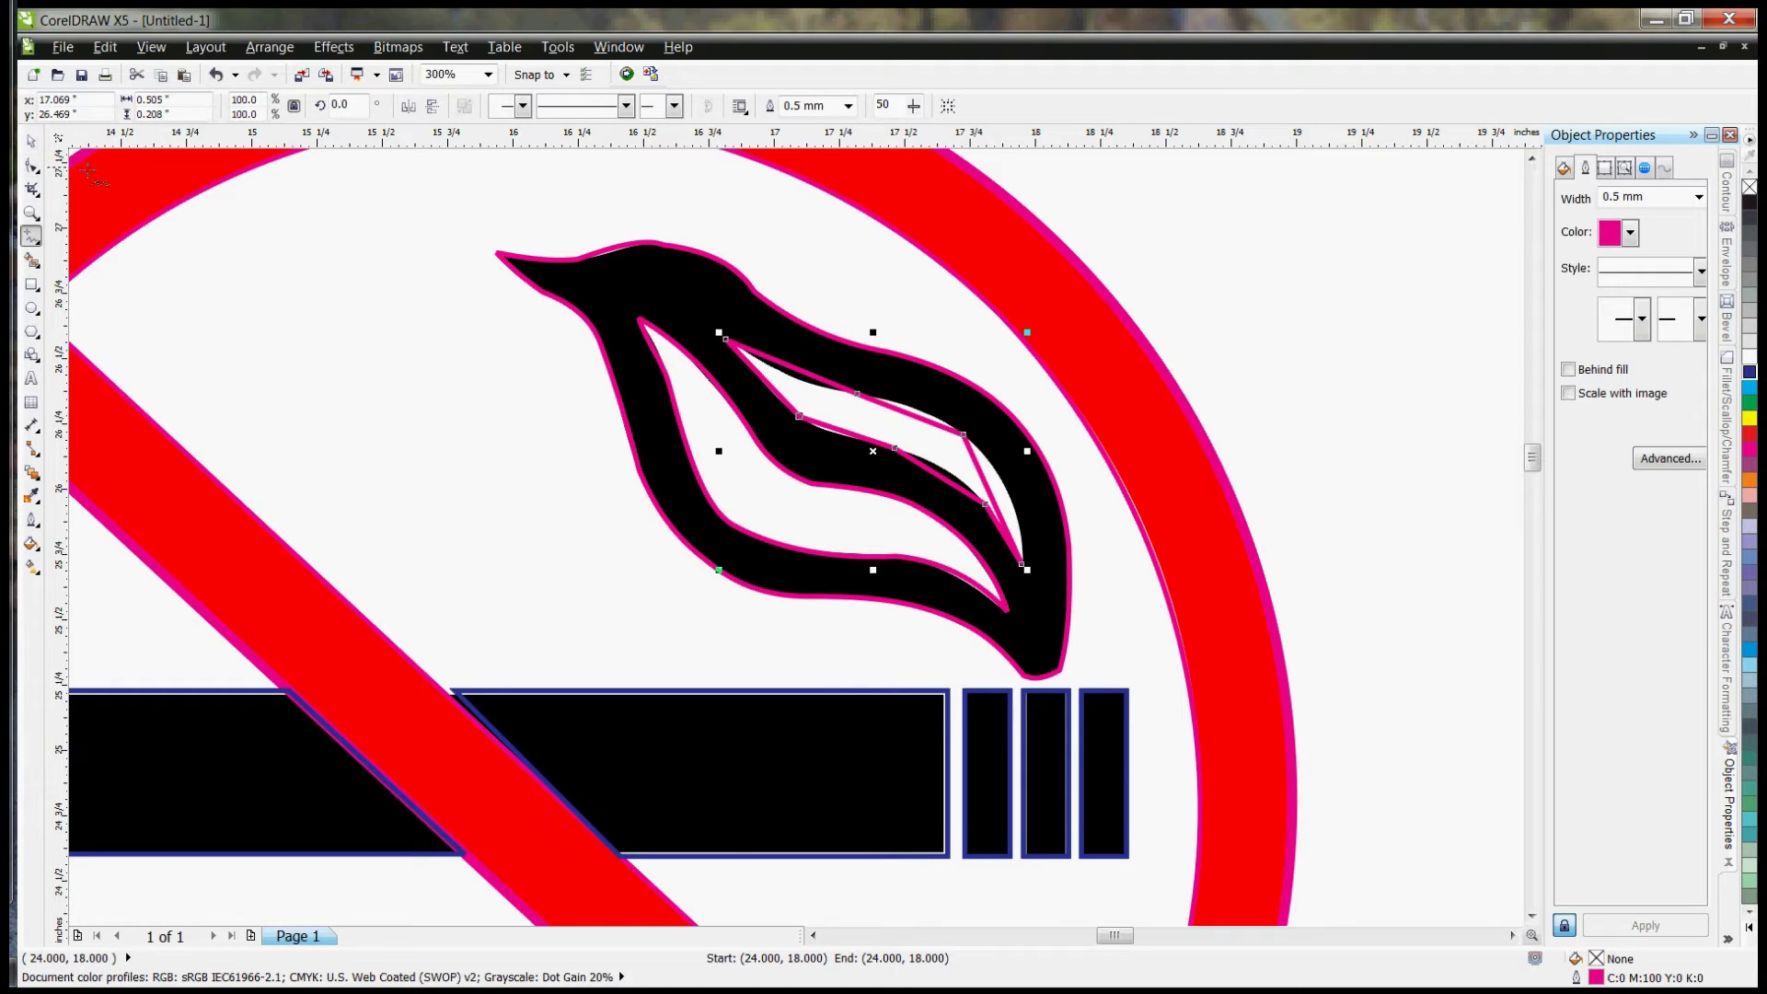
Step: Select all nodes of the right opening's outline with the Shape tool and convert its straight segments to curves
left_click(31, 165)
left_click_drag(703, 288, 1075, 584)
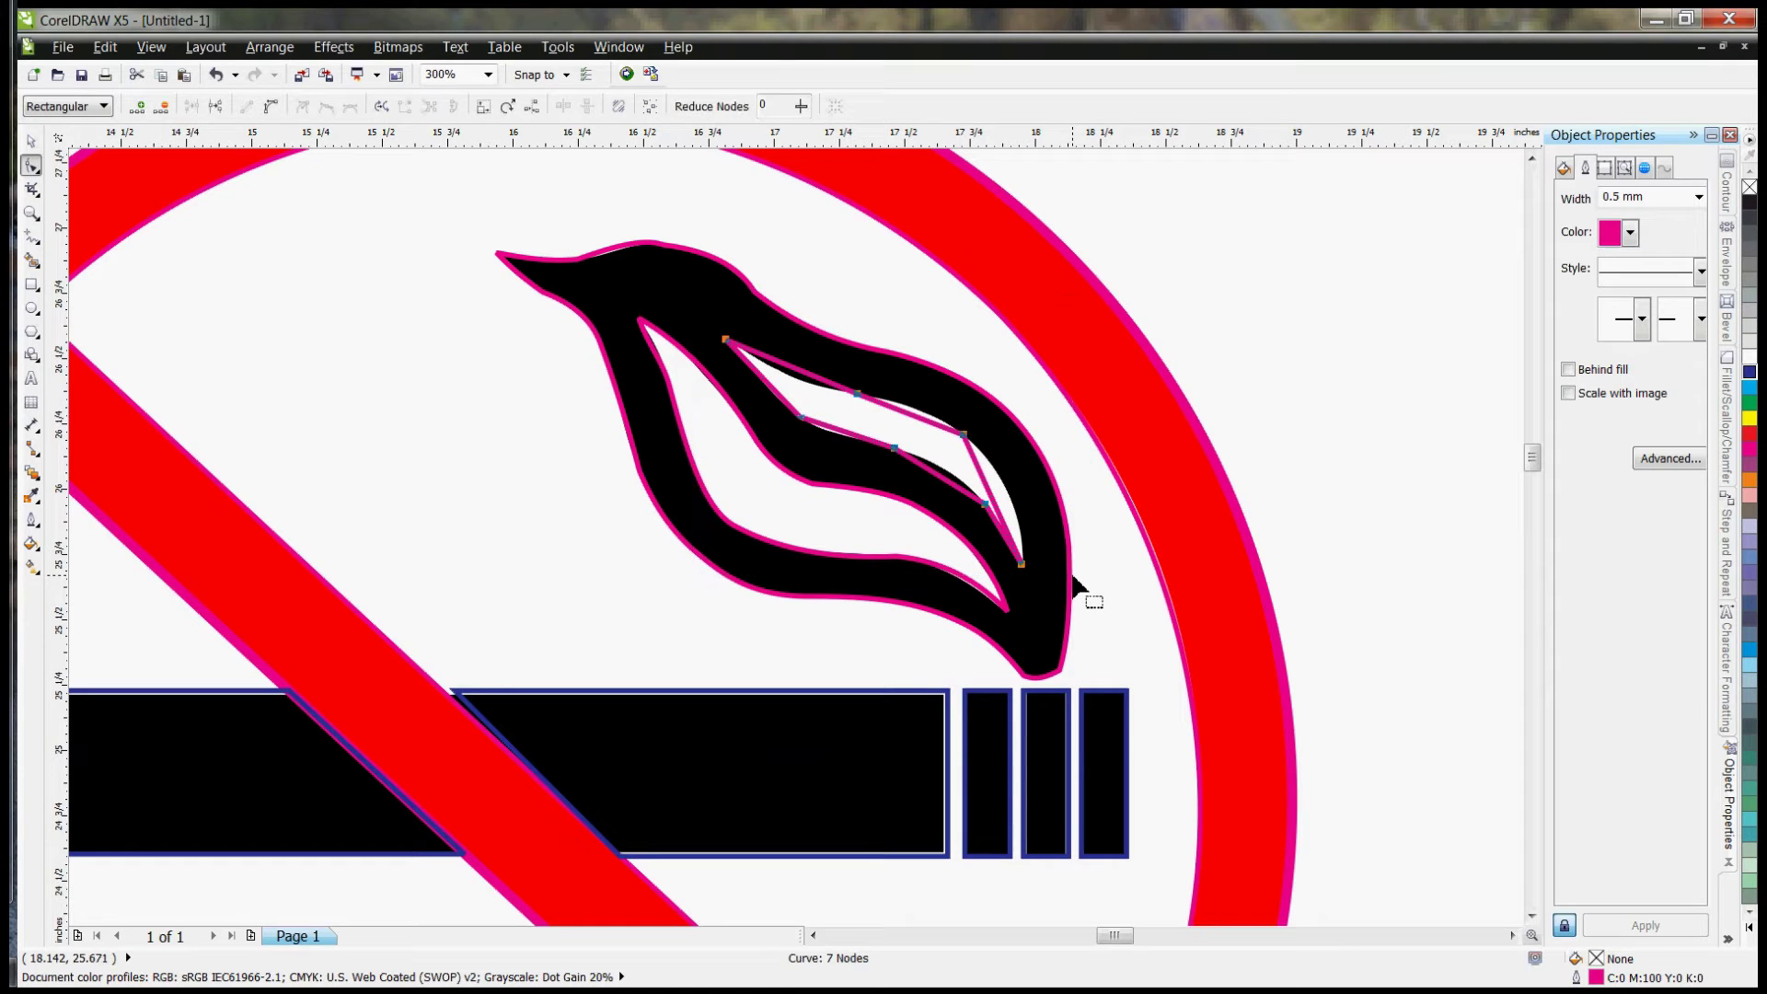
right_click(804, 381)
left_click(819, 460)
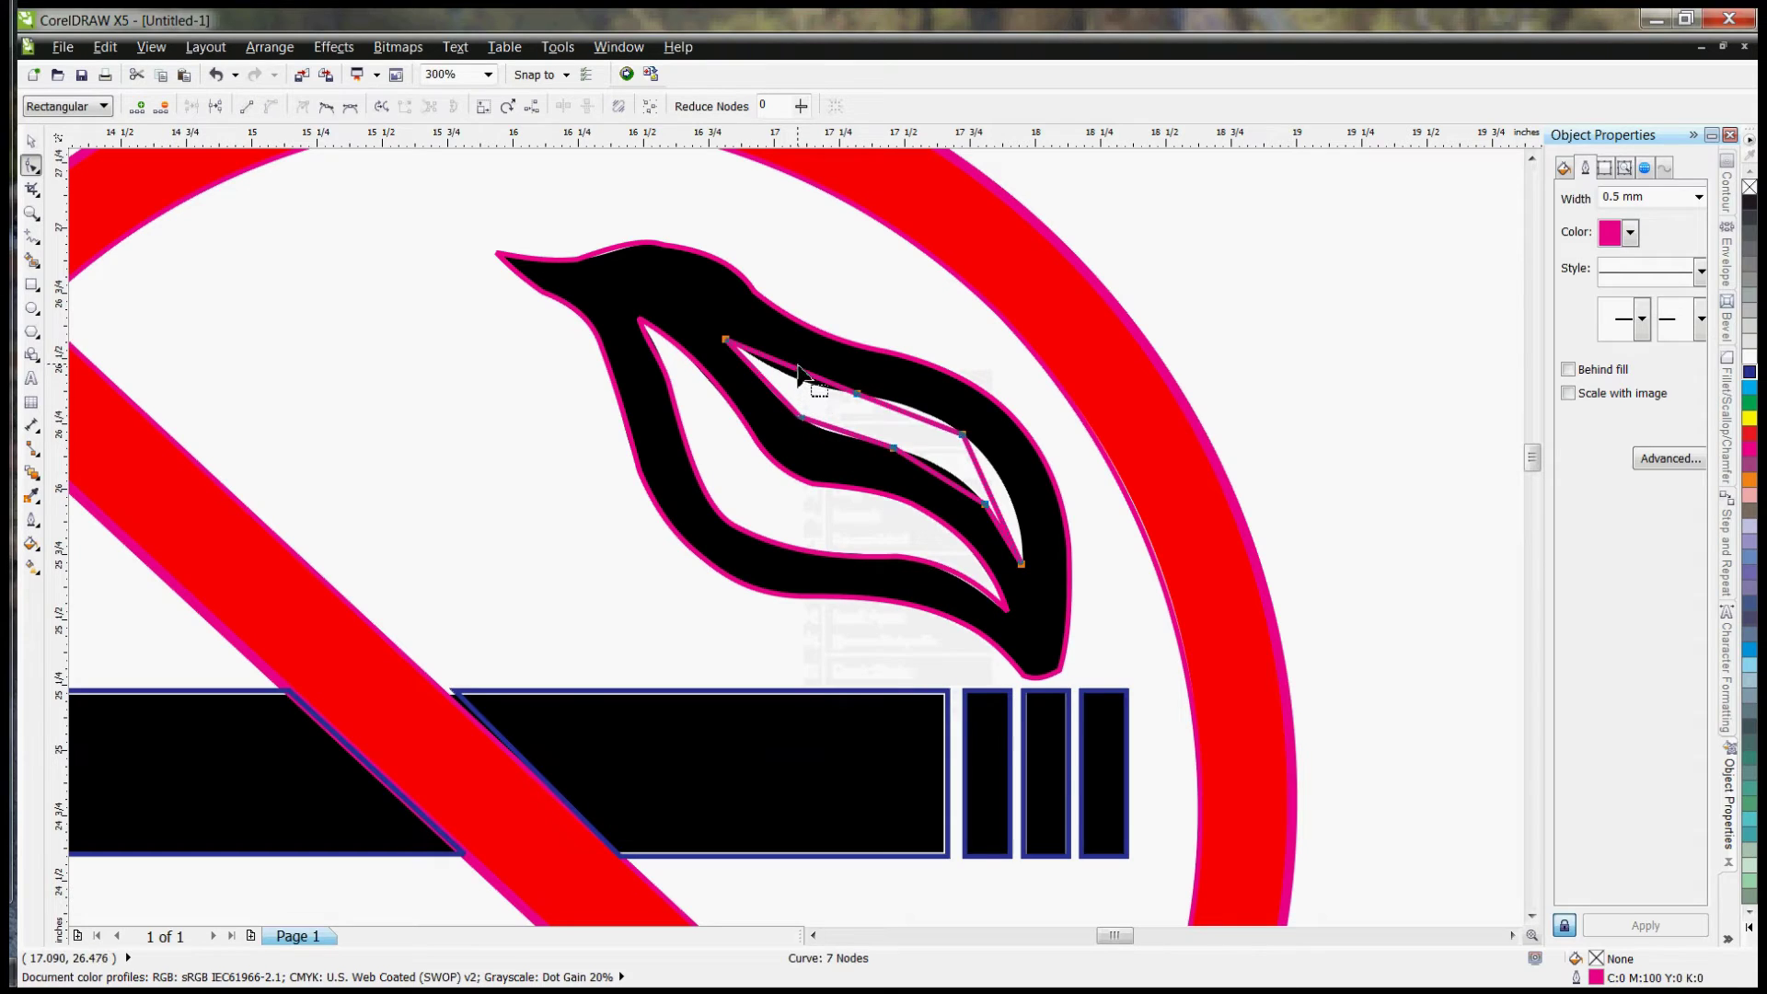
Step: Bend the right opening's segments along its upper, right and lower edges to follow the white shape
left_click_drag(798, 372, 805, 386)
left_click_drag(910, 418, 917, 412)
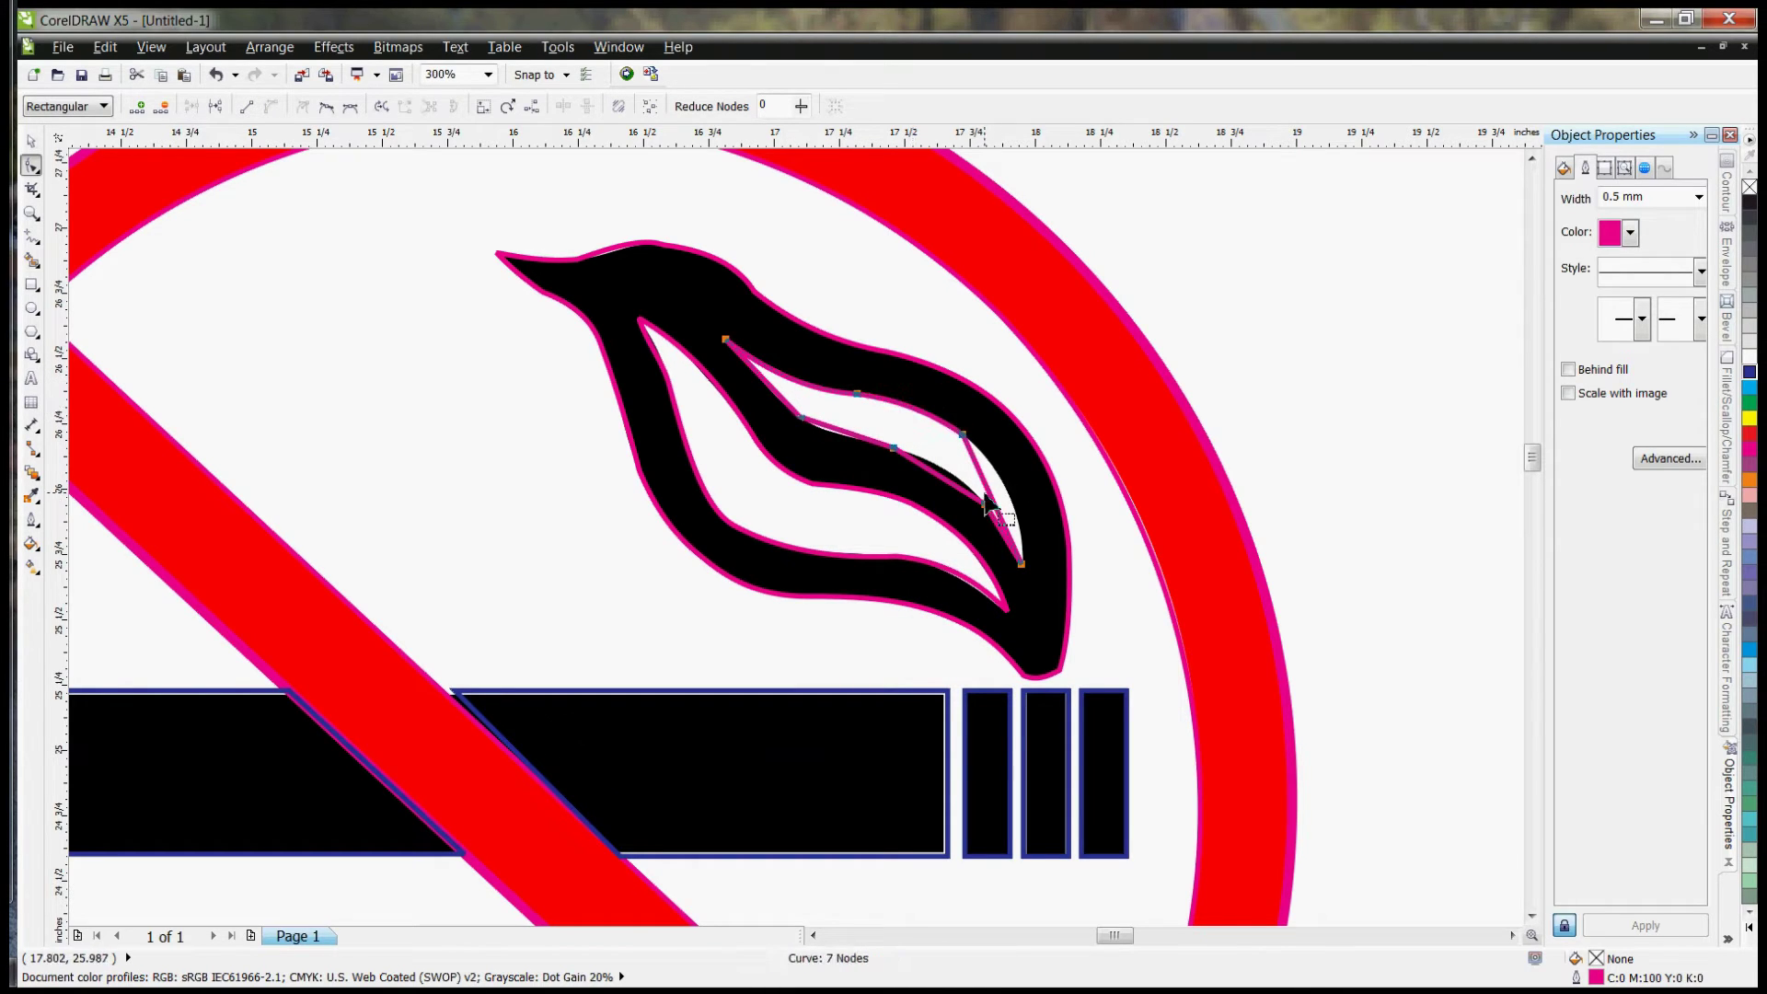
left_click_drag(989, 495, 946, 479)
left_click_drag(844, 433, 839, 440)
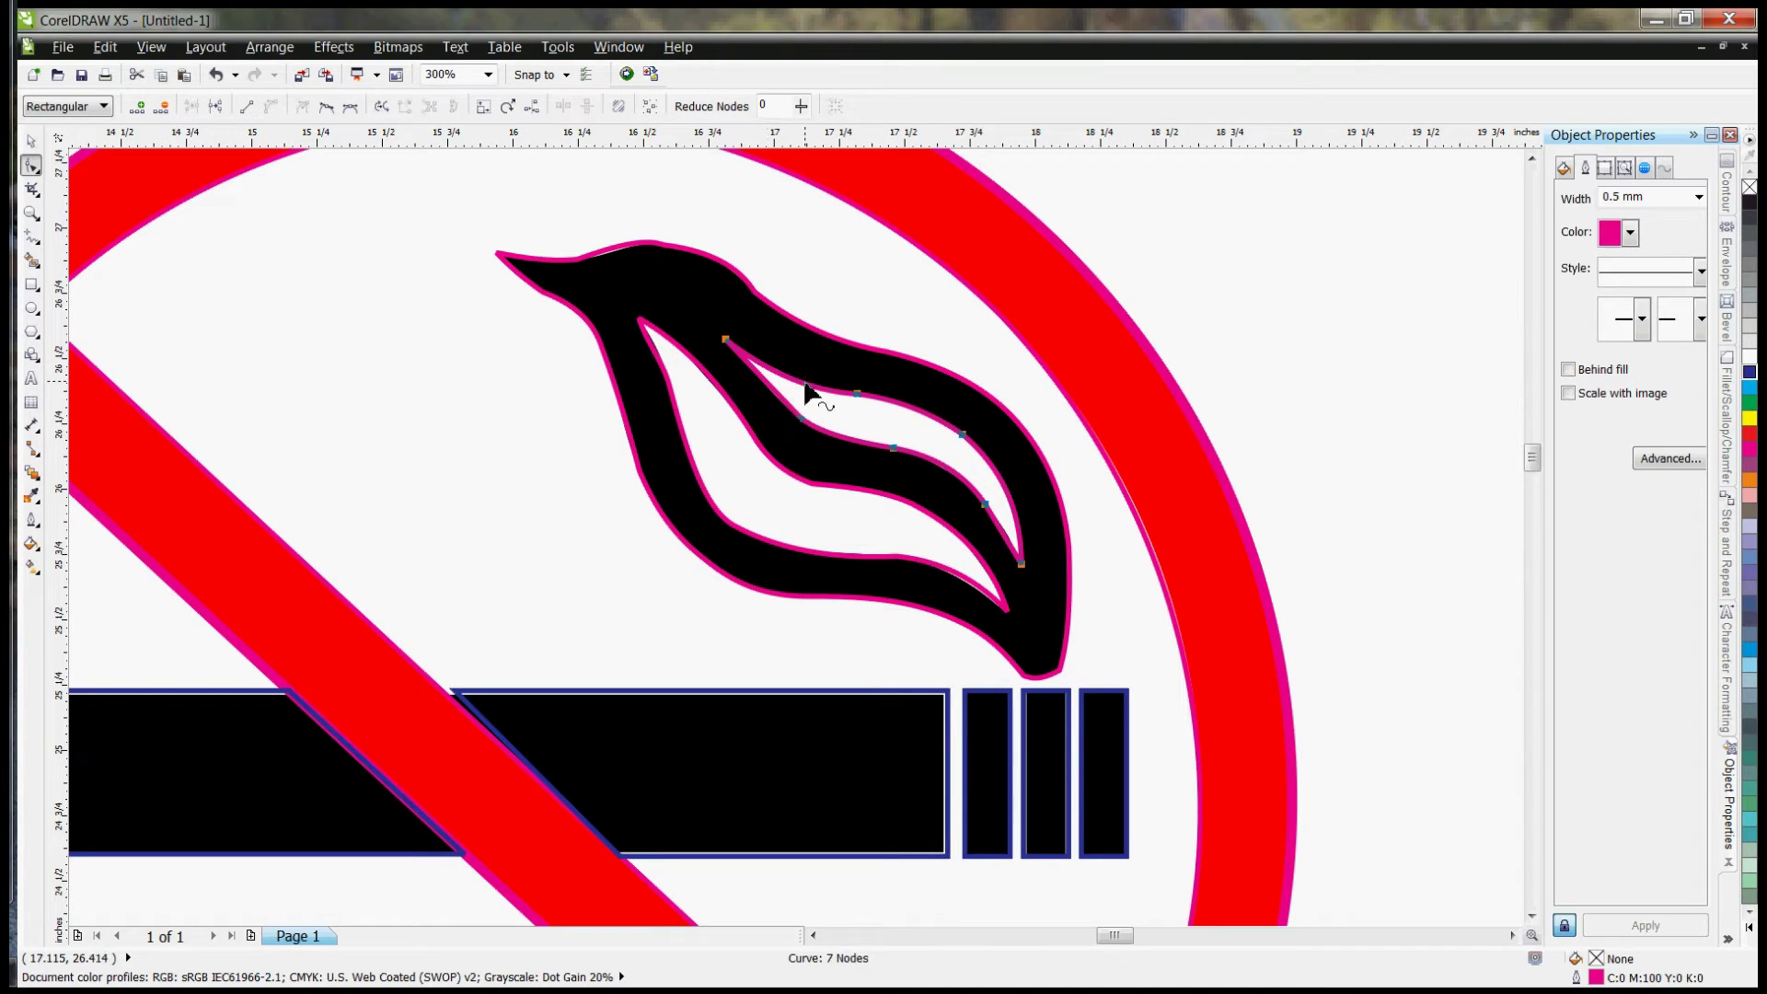
Step: Adjust the upper edge of the smoke's outer outline near its tip to follow the black shape
left_click(616, 260)
left_click_drag(617, 261, 612, 257)
scroll(741, 324, "up", 2)
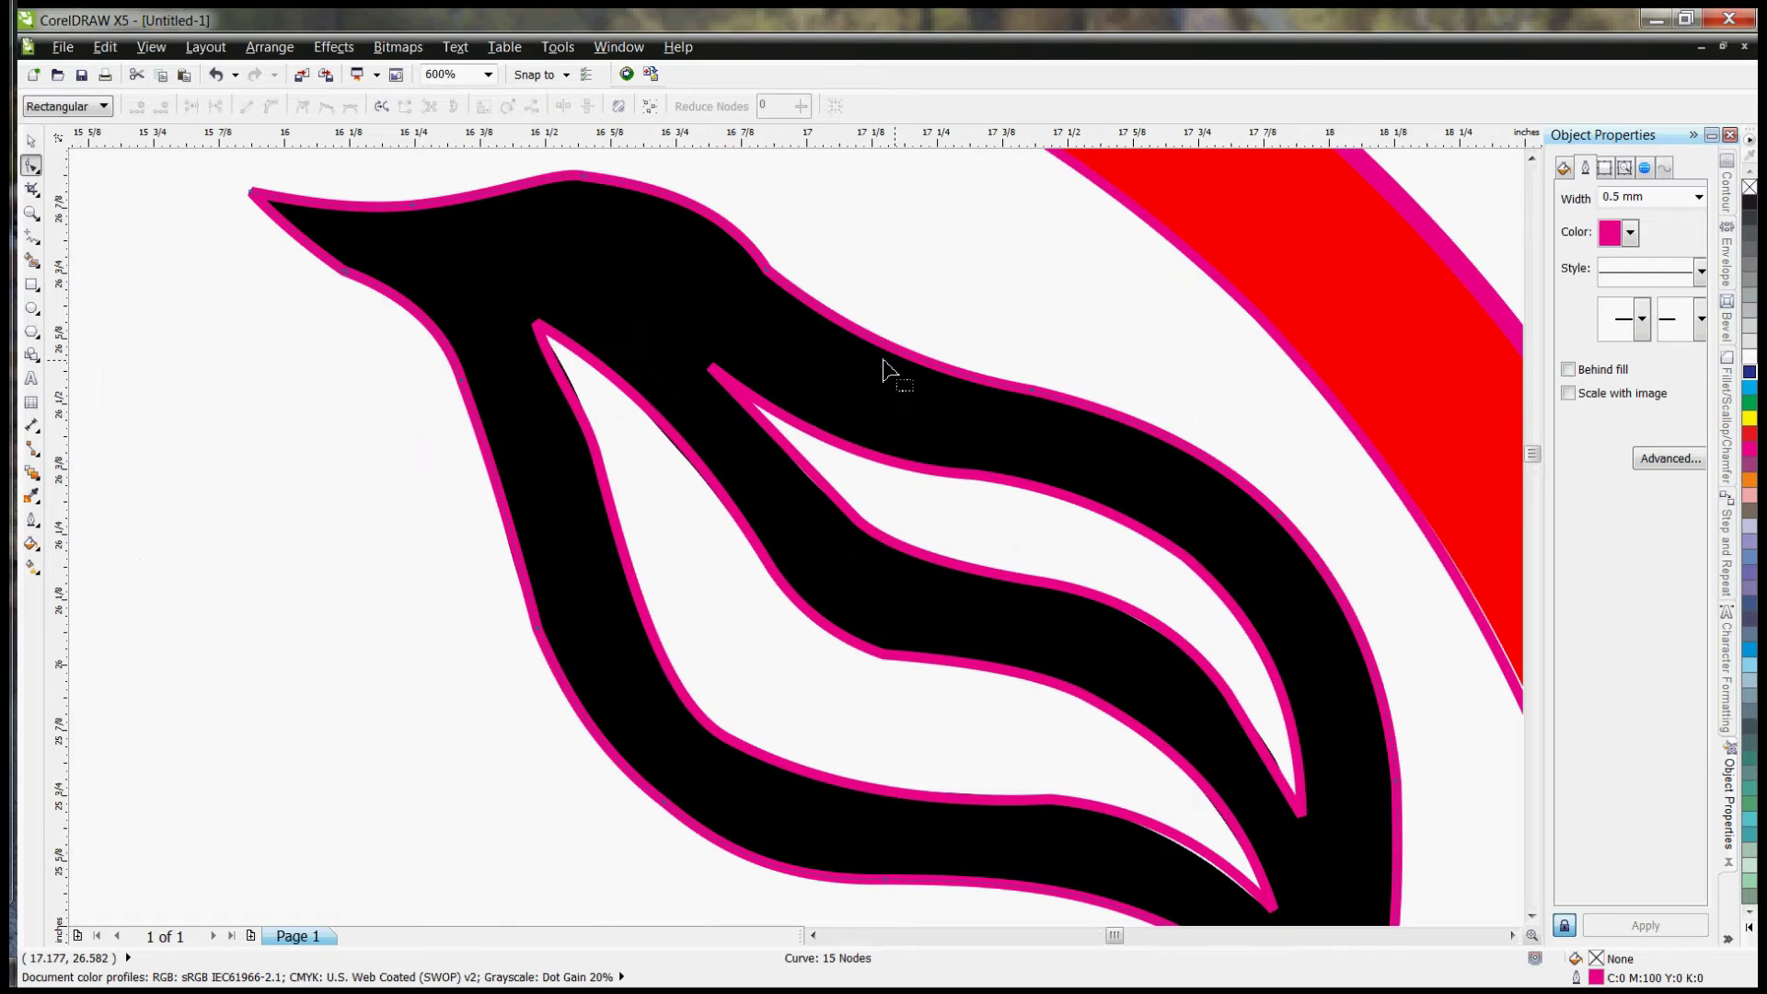
scroll(892, 375, "down", 5)
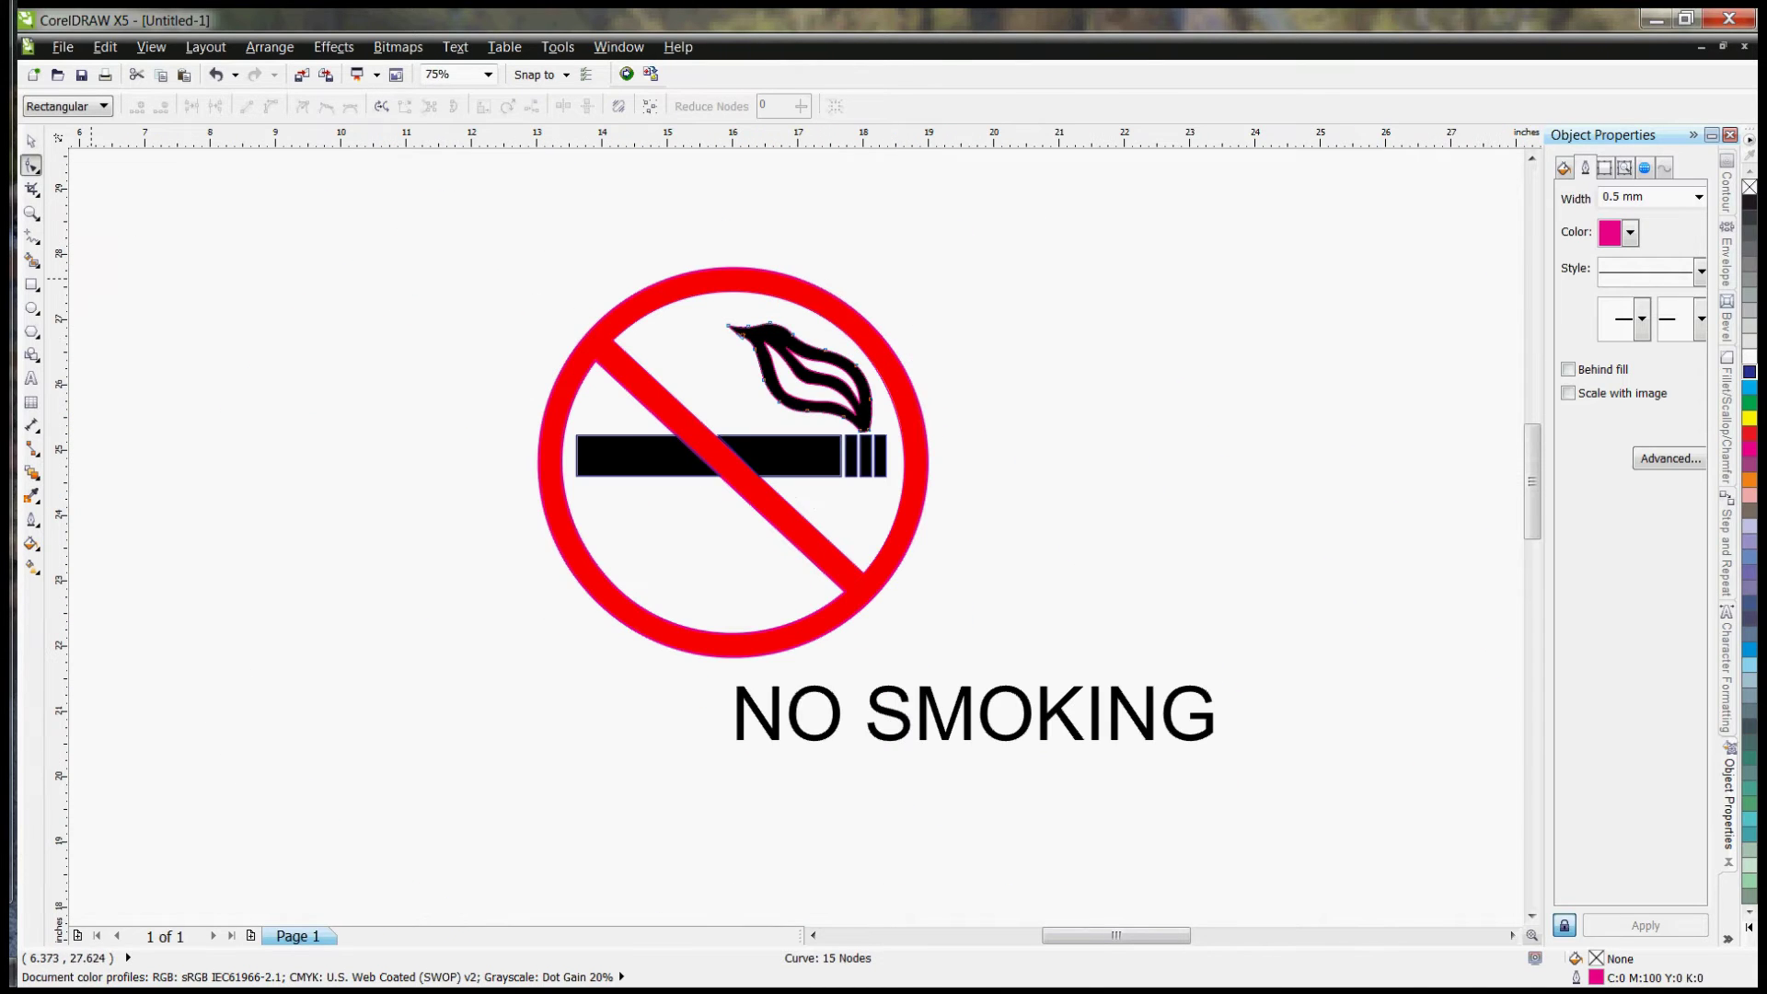
Step: Select all traced outlines together and move them left, clear of the original sign
left_click(31, 146)
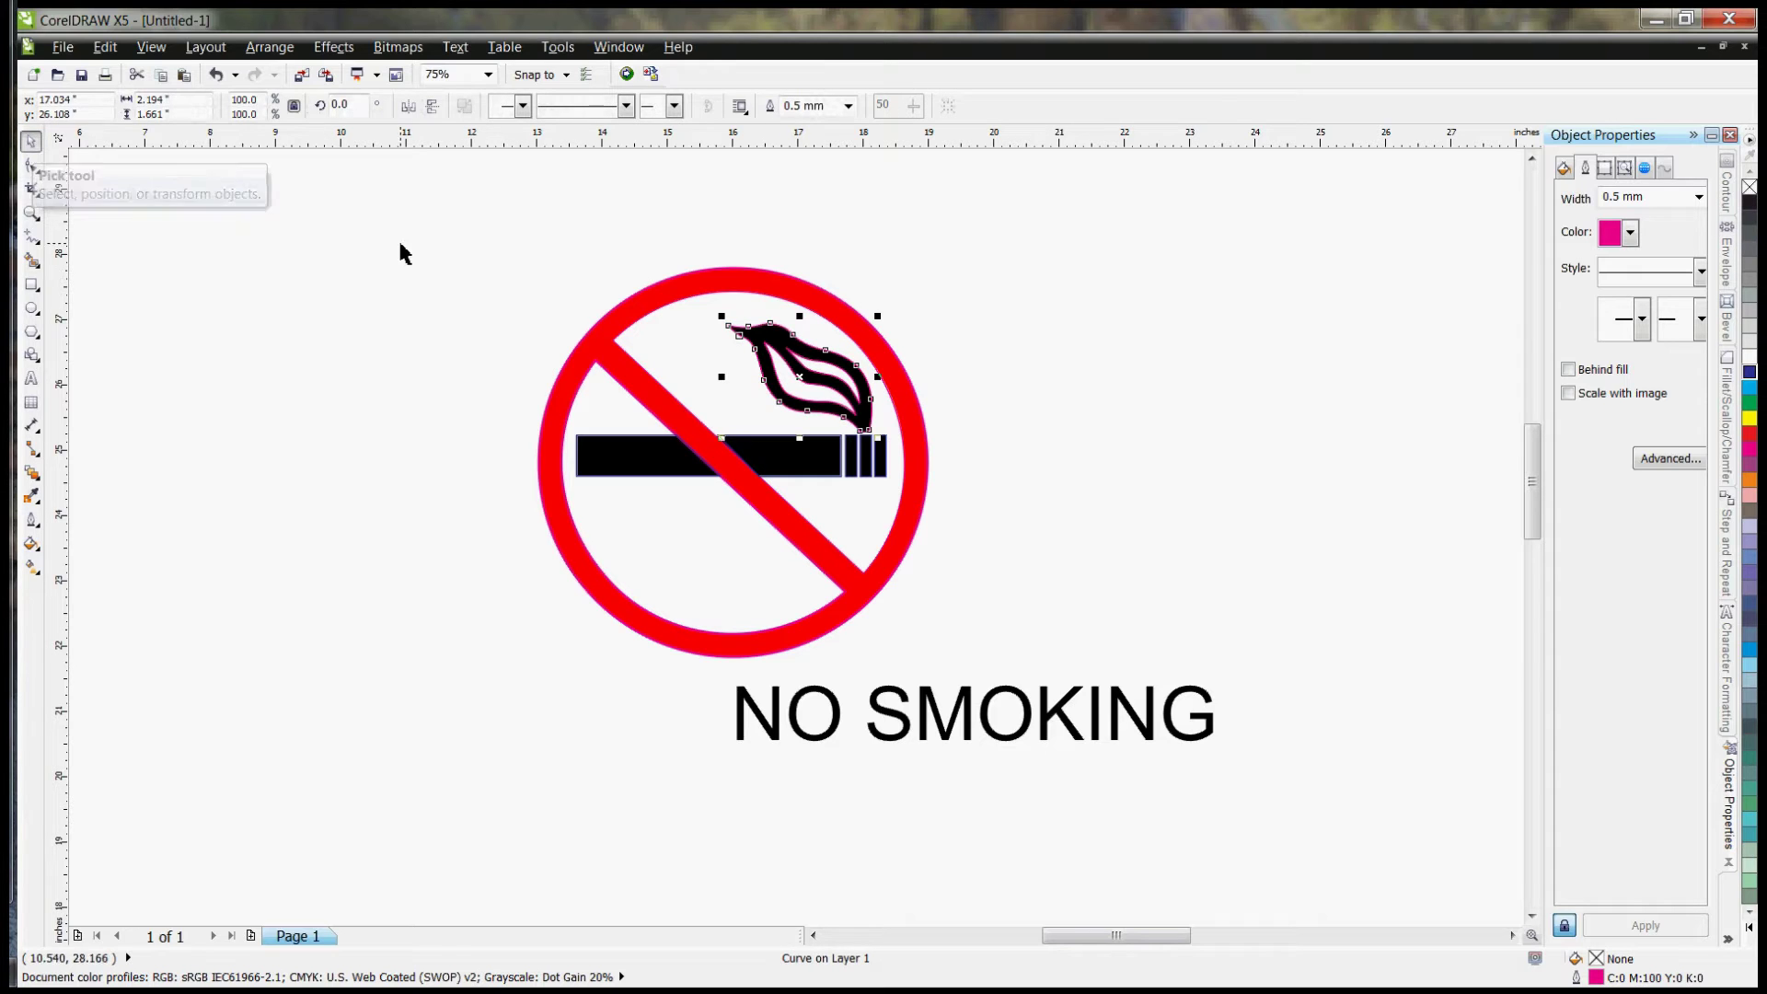
left_click(375, 230)
left_click_drag(434, 227, 1126, 731)
left_click_drag(736, 464, 316, 467)
left_click(545, 328)
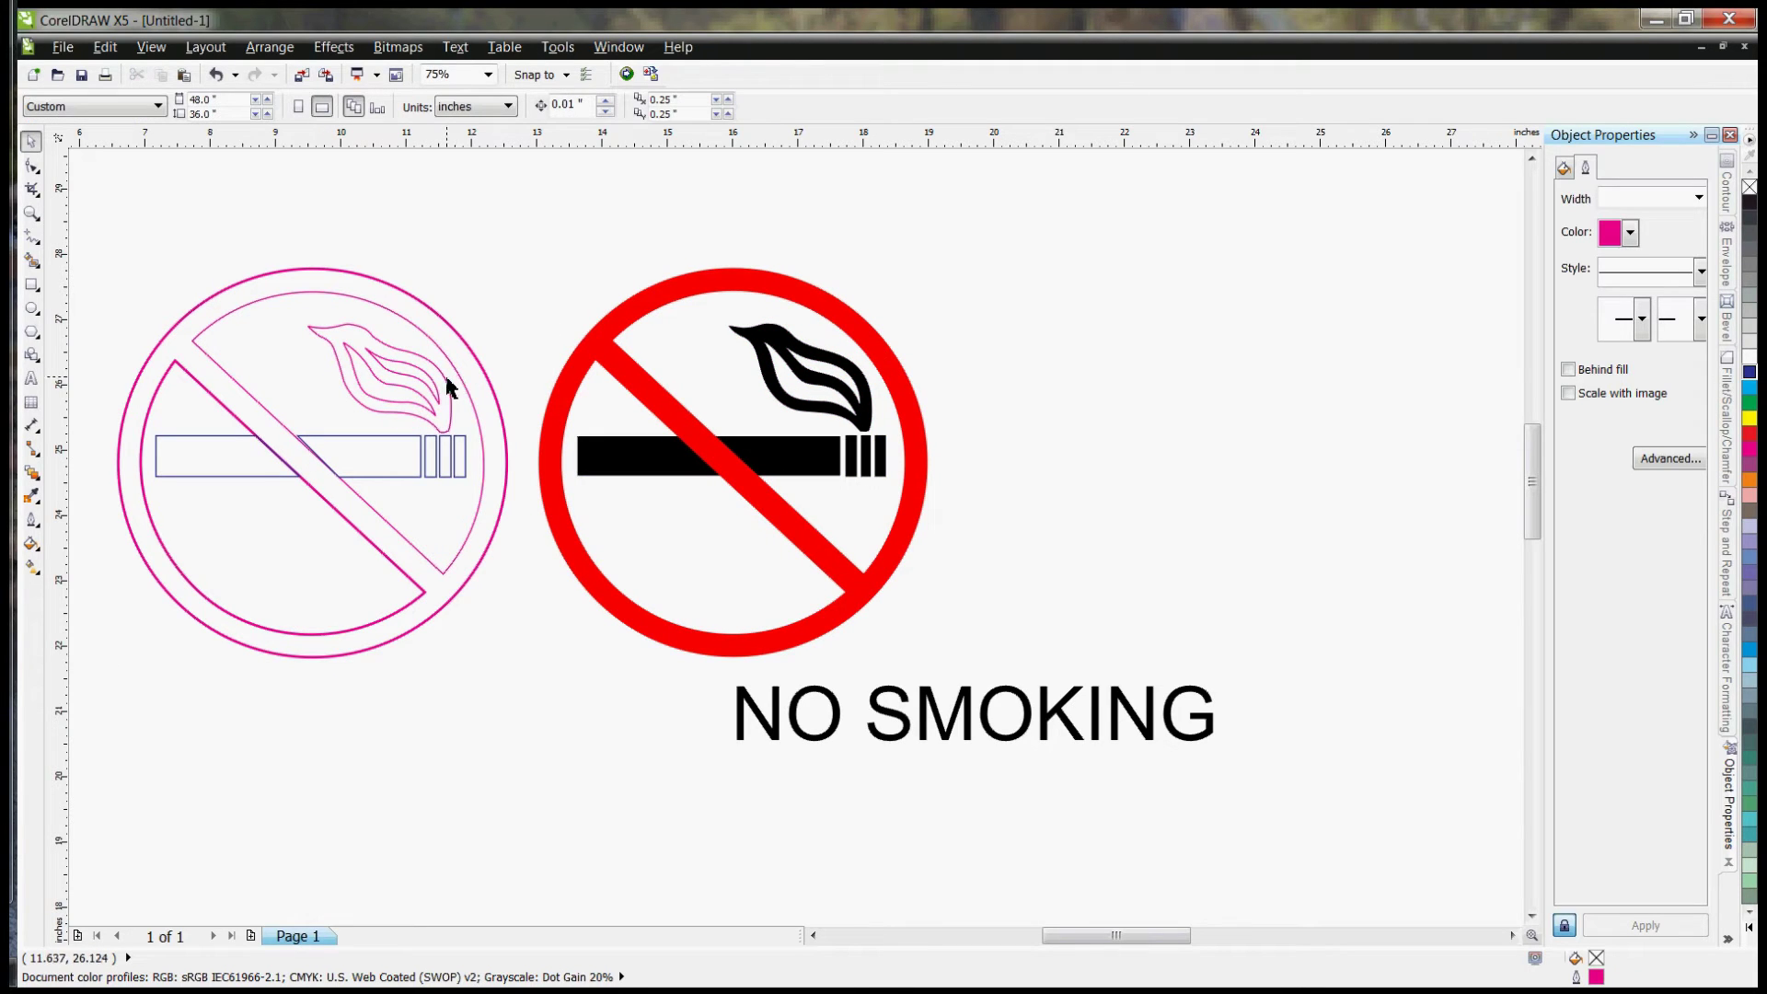
left_click(375, 380)
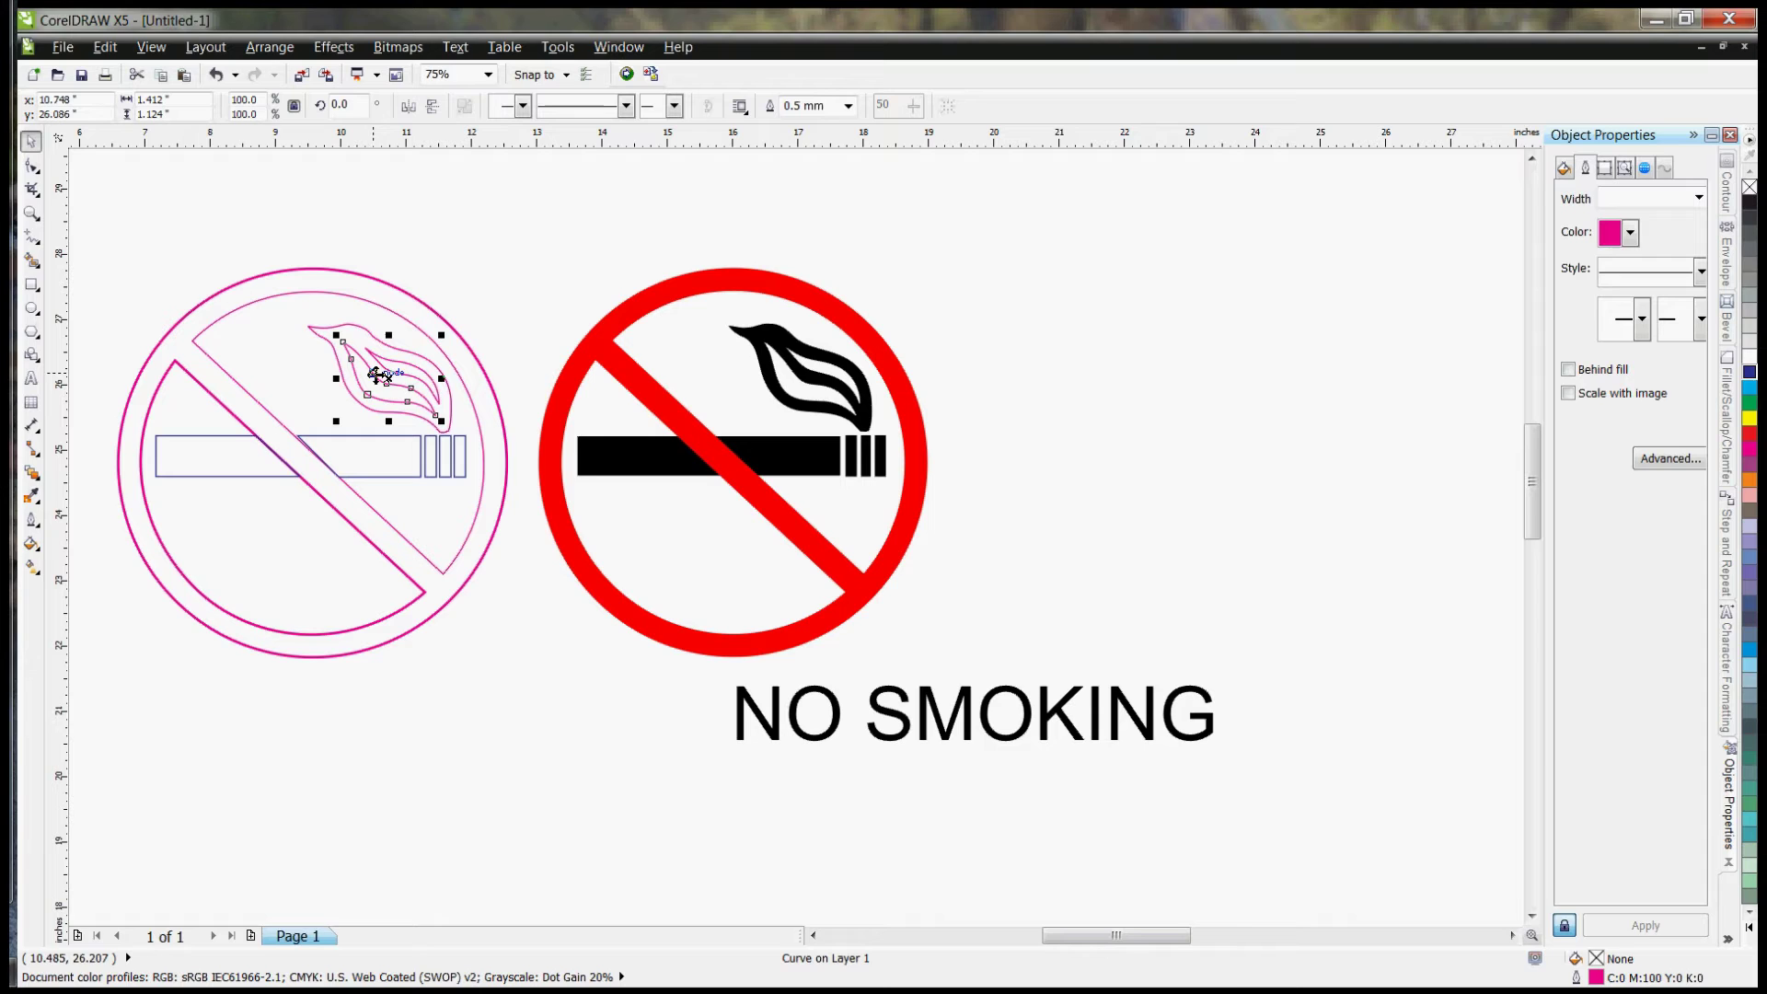
left_click_drag(291, 237, 494, 445)
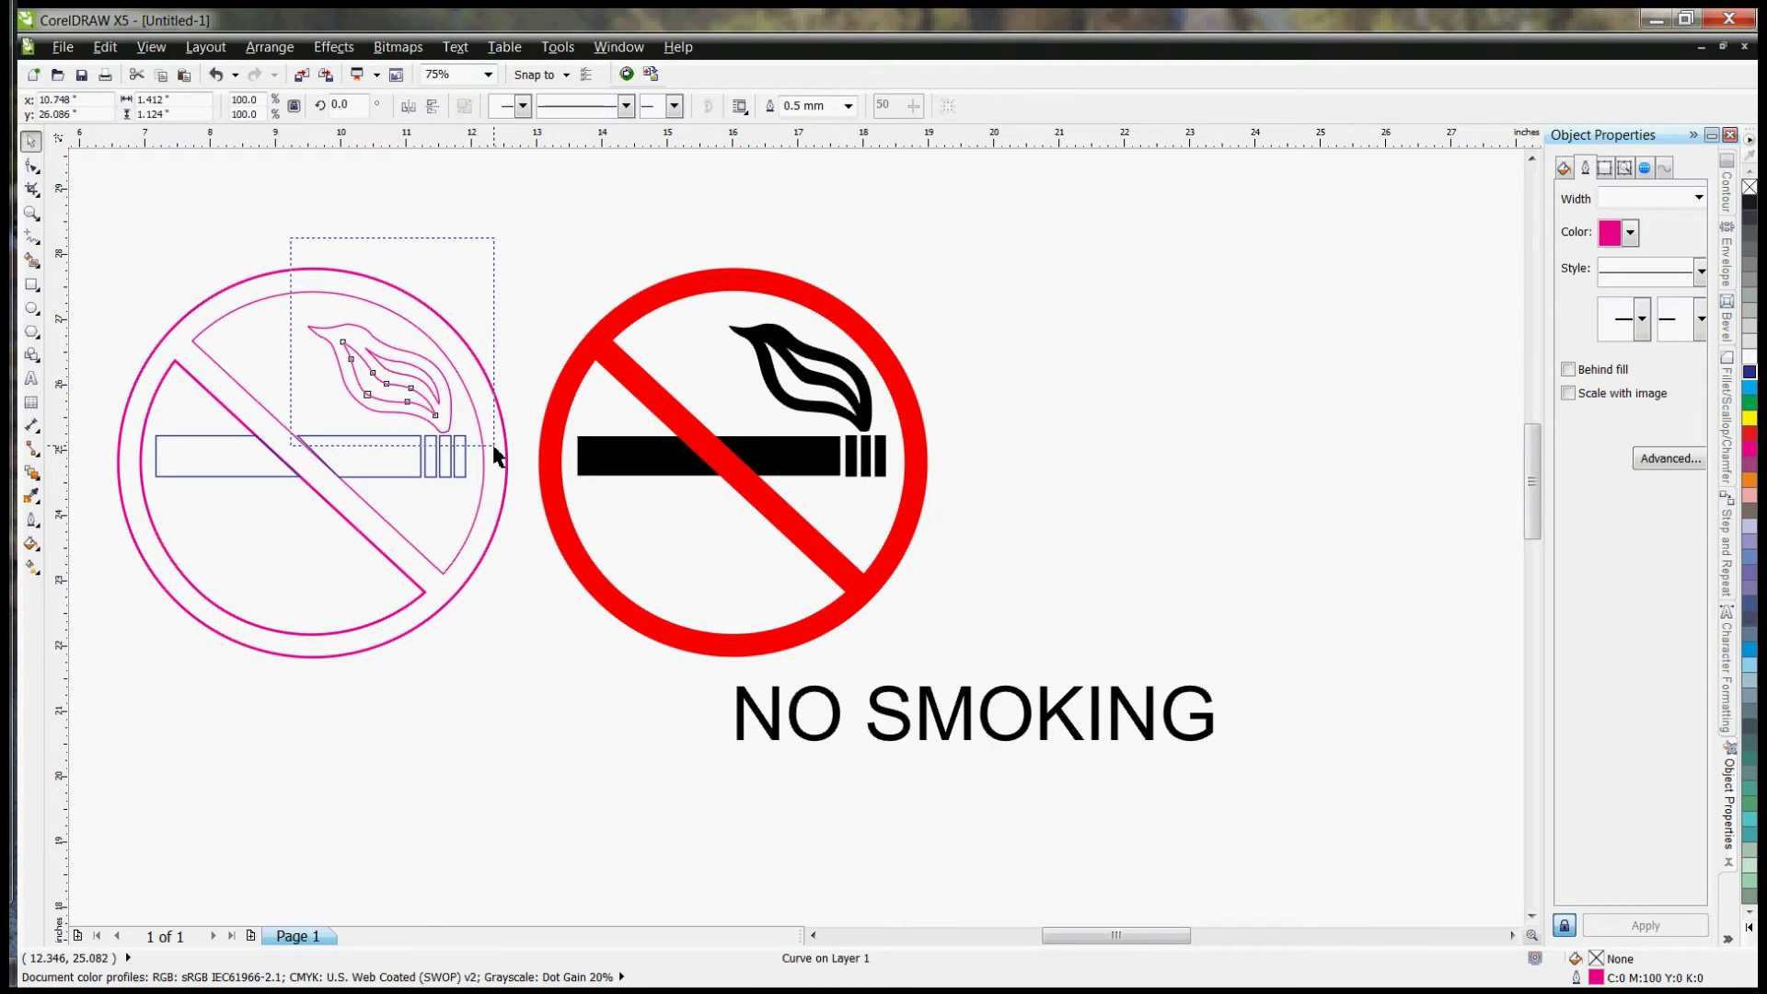
left_click_drag(494, 447, 494, 448)
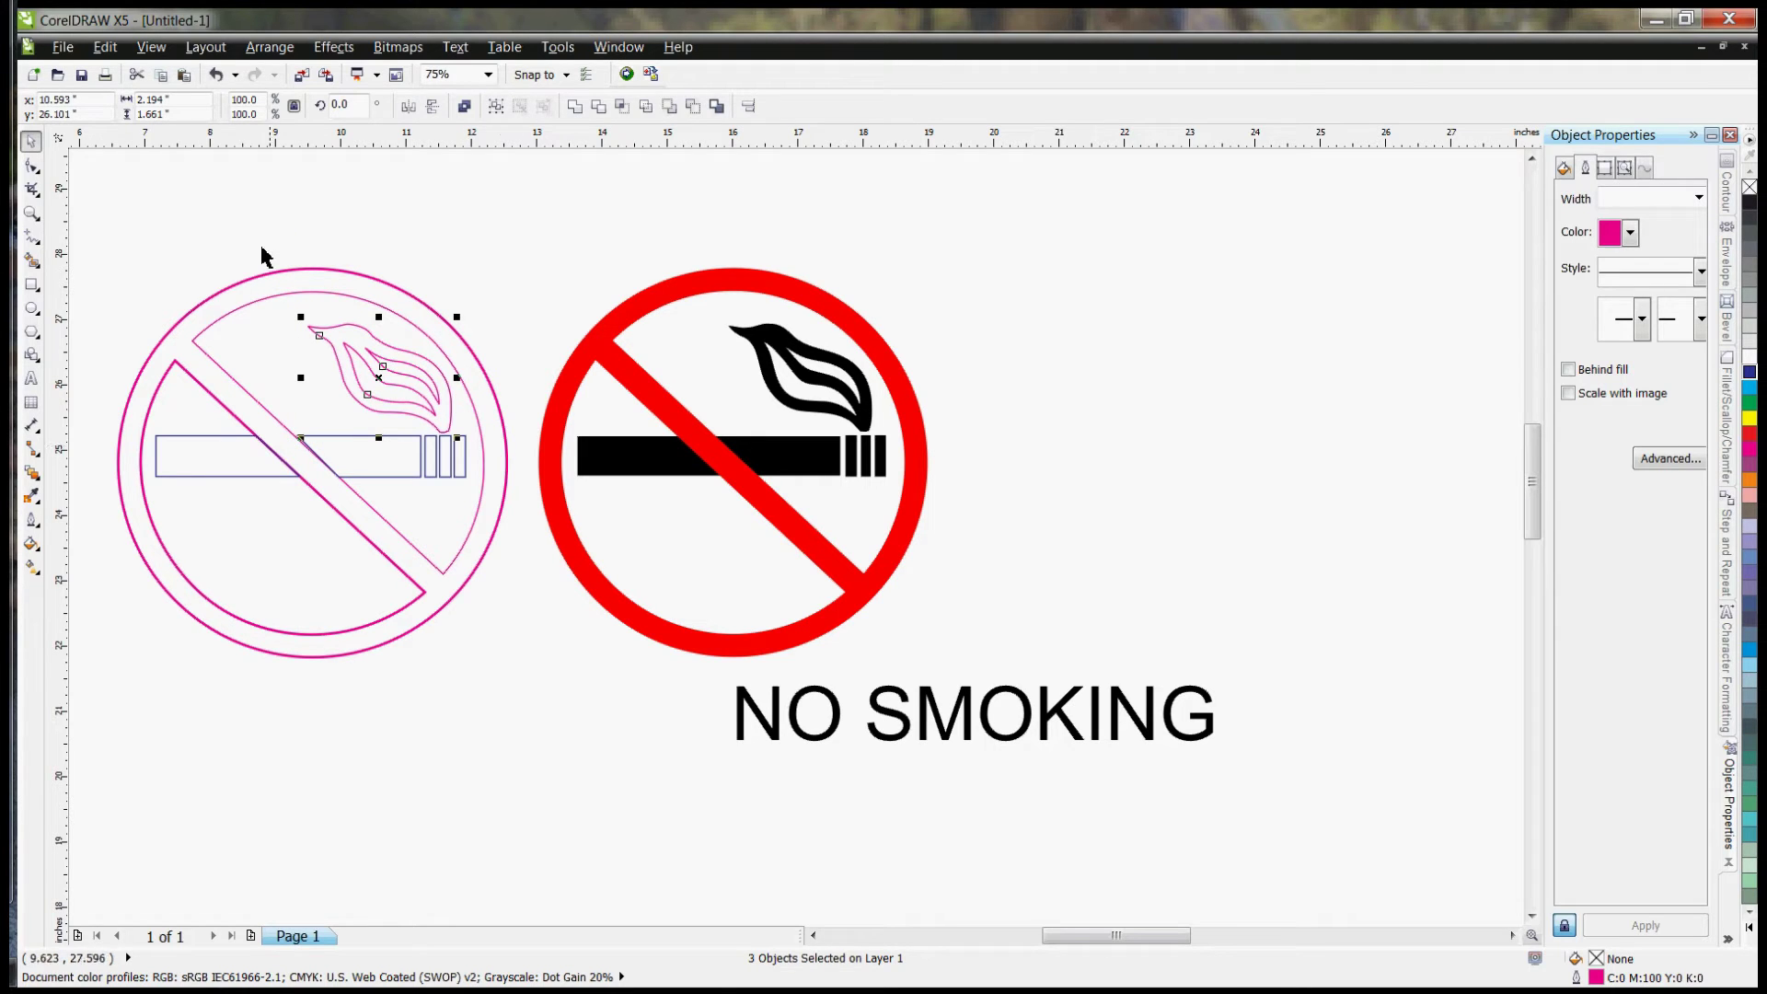
left_click(236, 232)
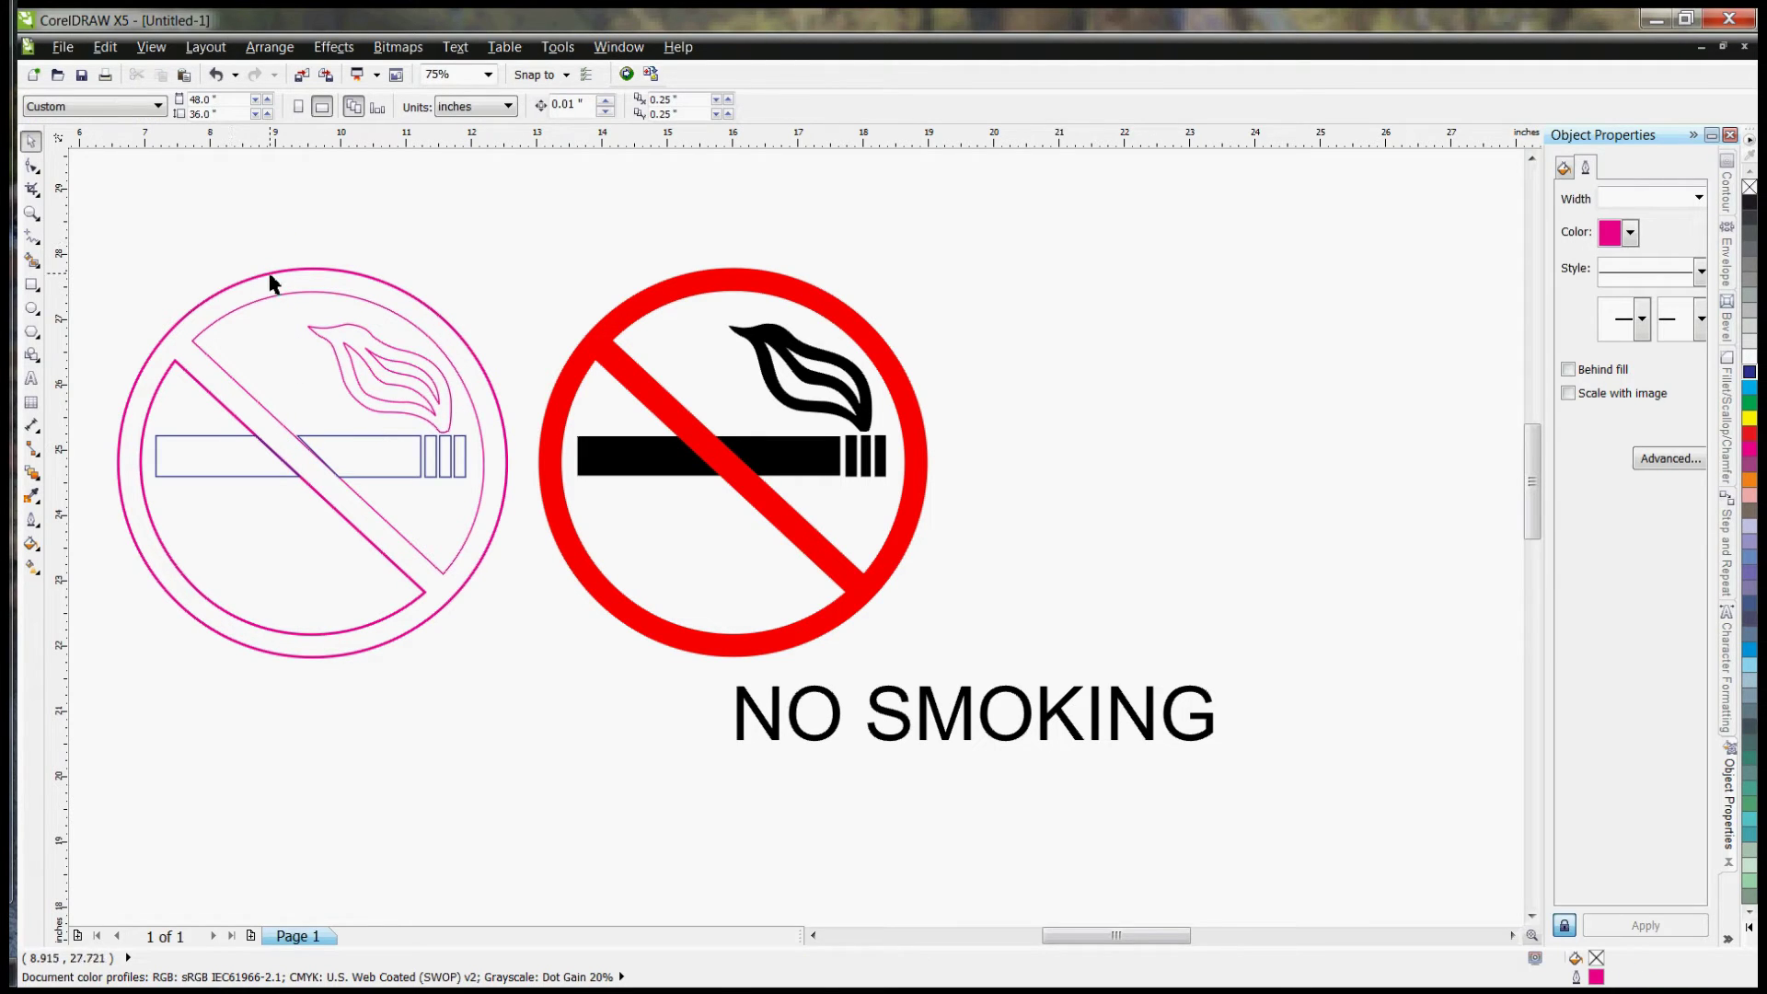
left_click(272, 283)
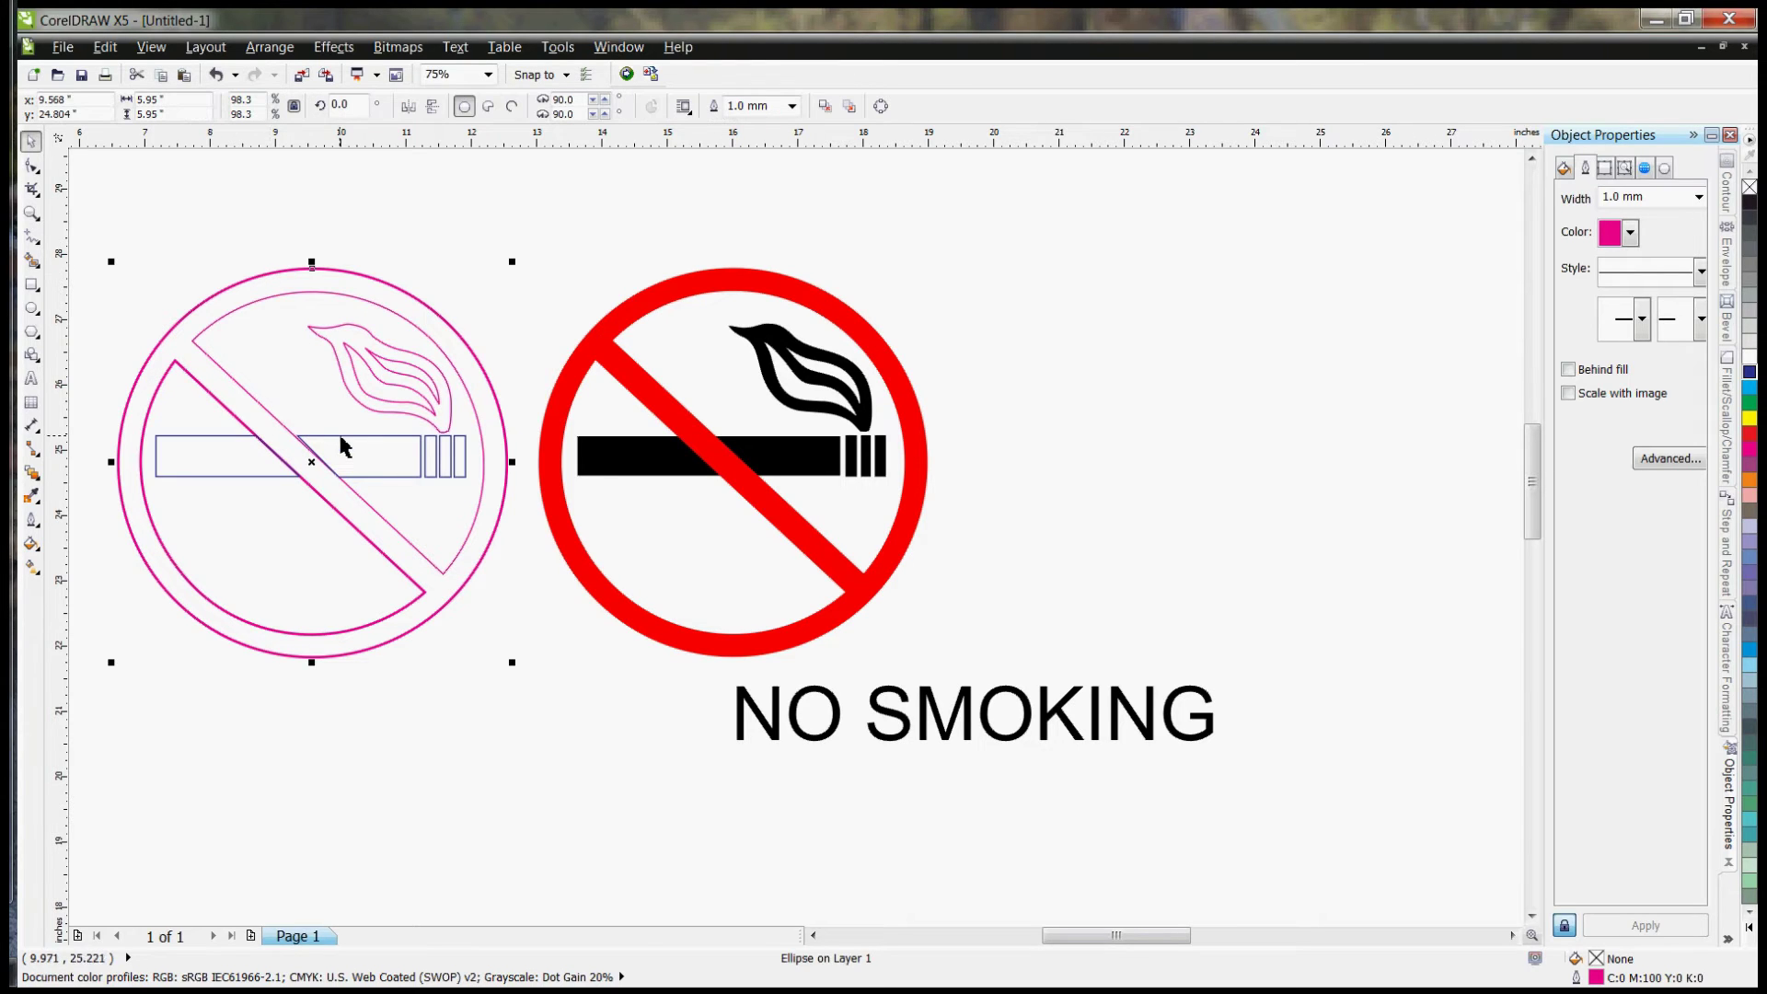
left_click(345, 440)
Step: Select the smoke's outer outline and its two inner openings and recolor their outlines blue
left_click_drag(284, 223, 465, 446)
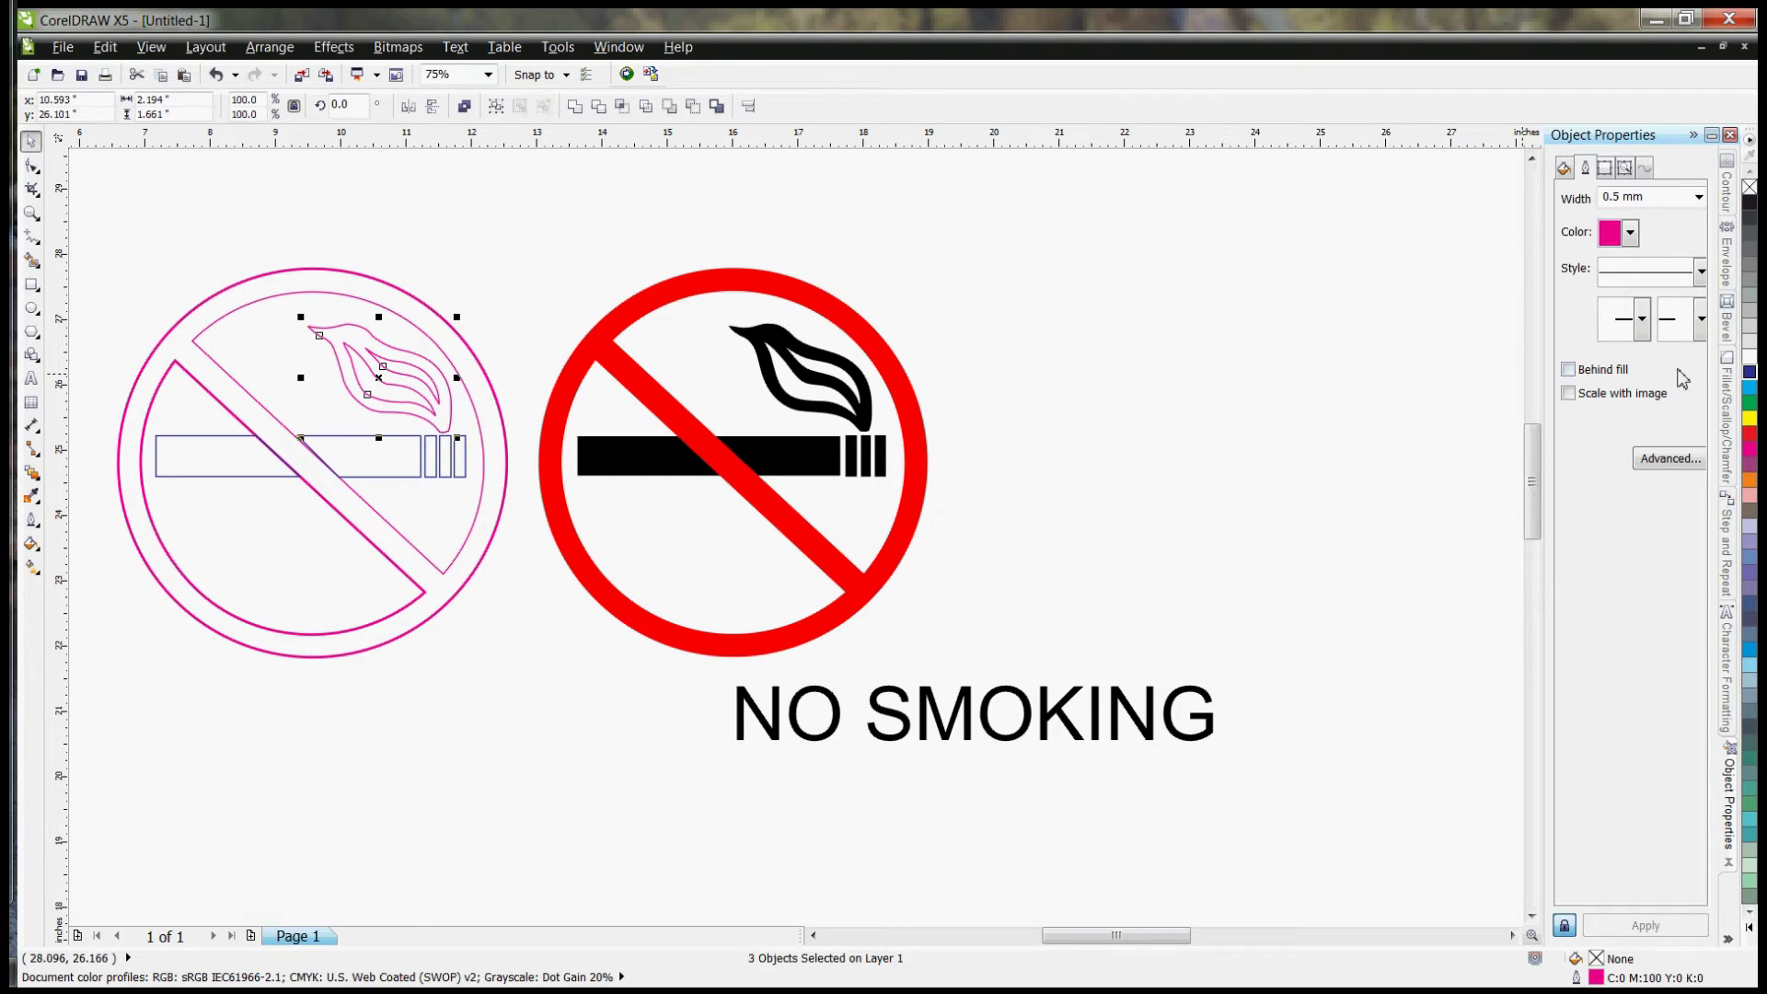
right_click(1752, 374)
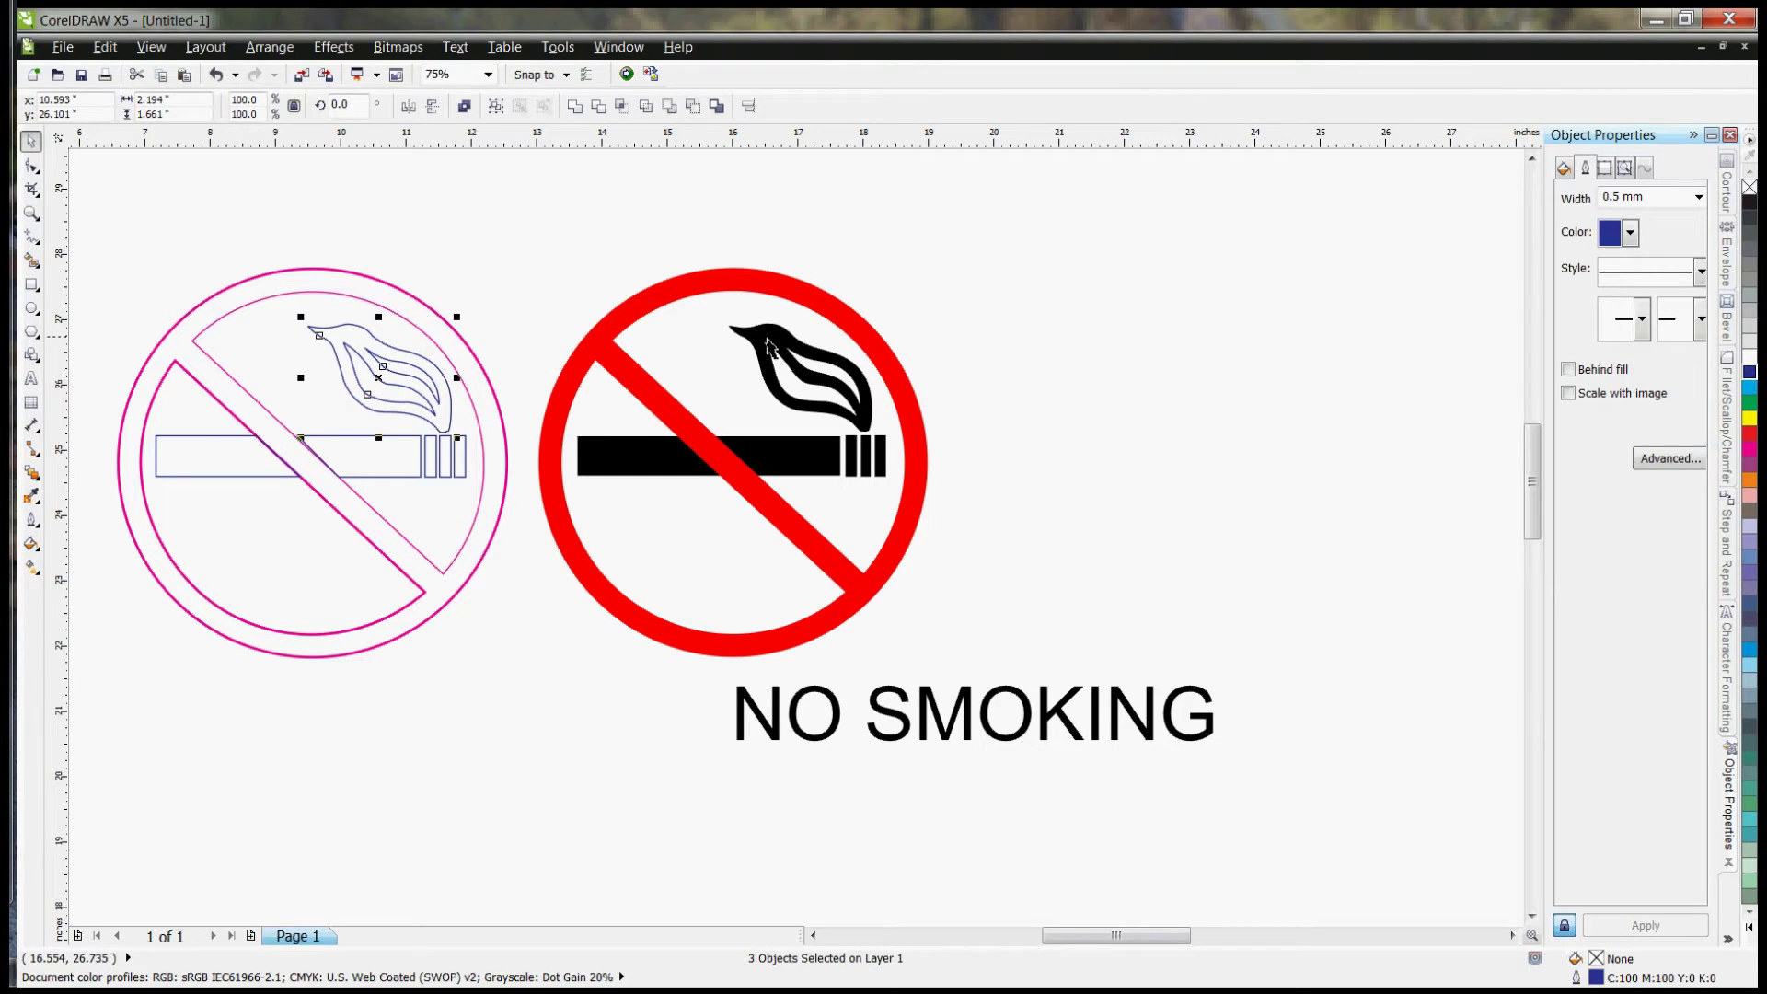
left_click(447, 292)
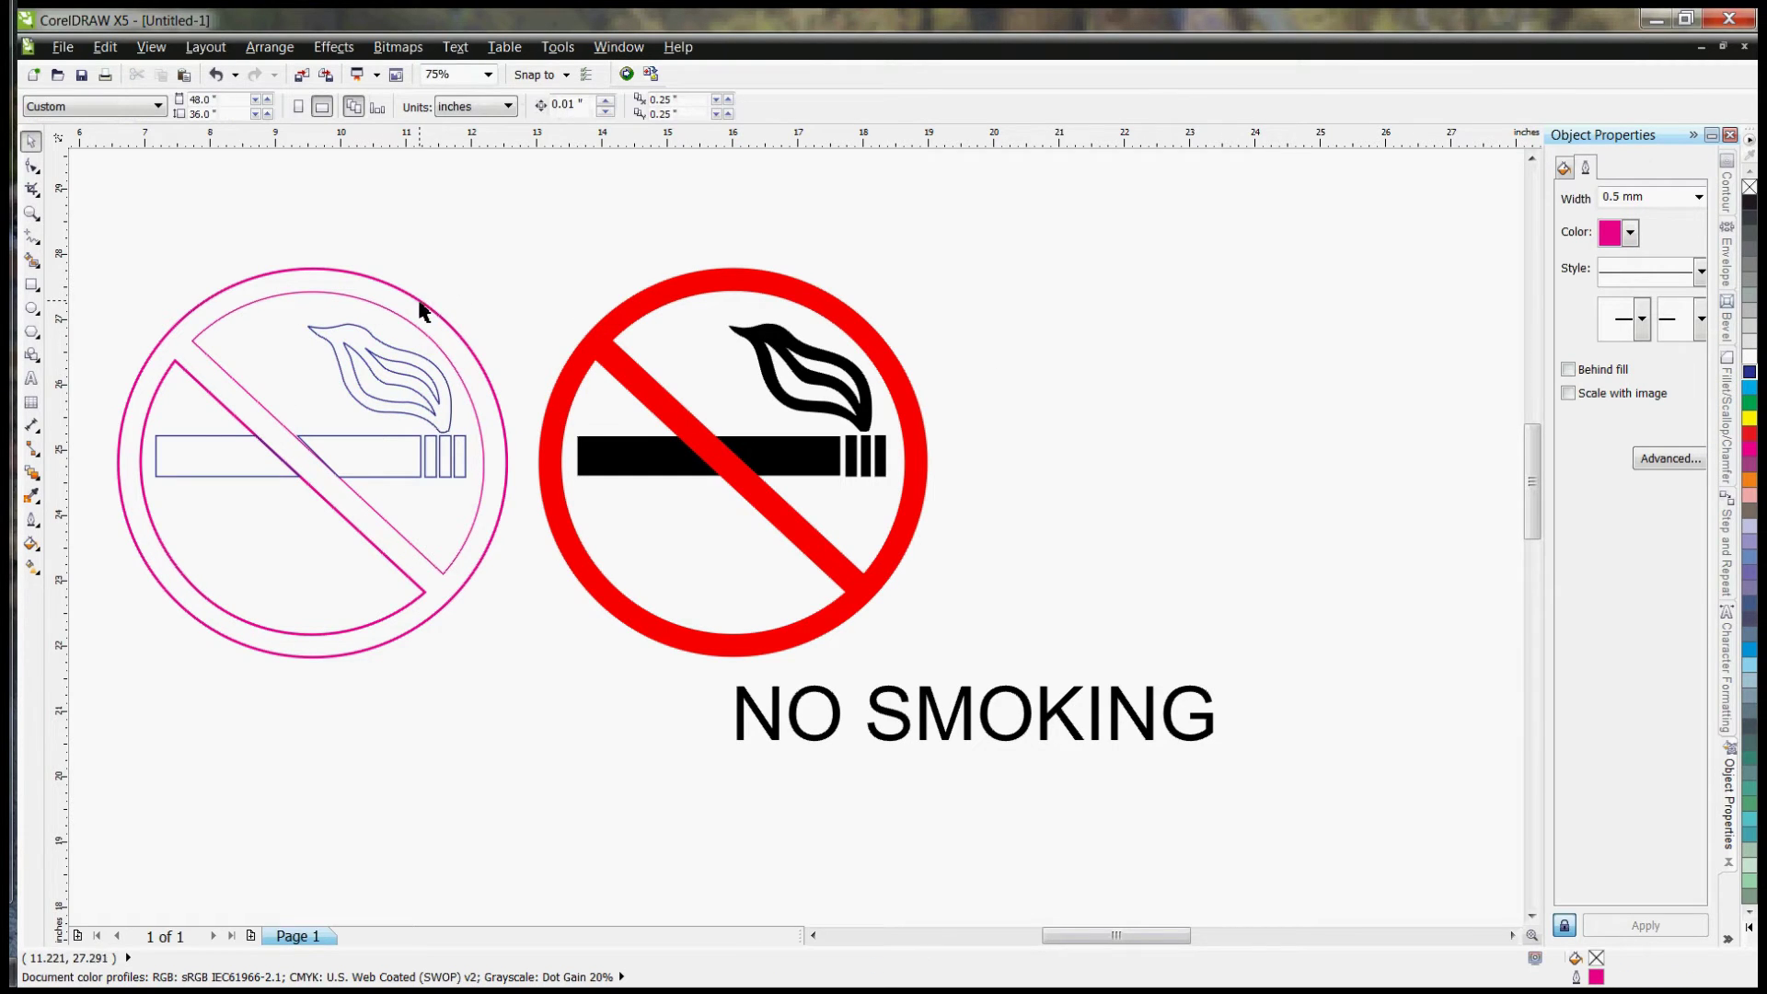
Step: Select all traced shapes and set their outline width to Hairline
left_click_drag(85, 237, 520, 681)
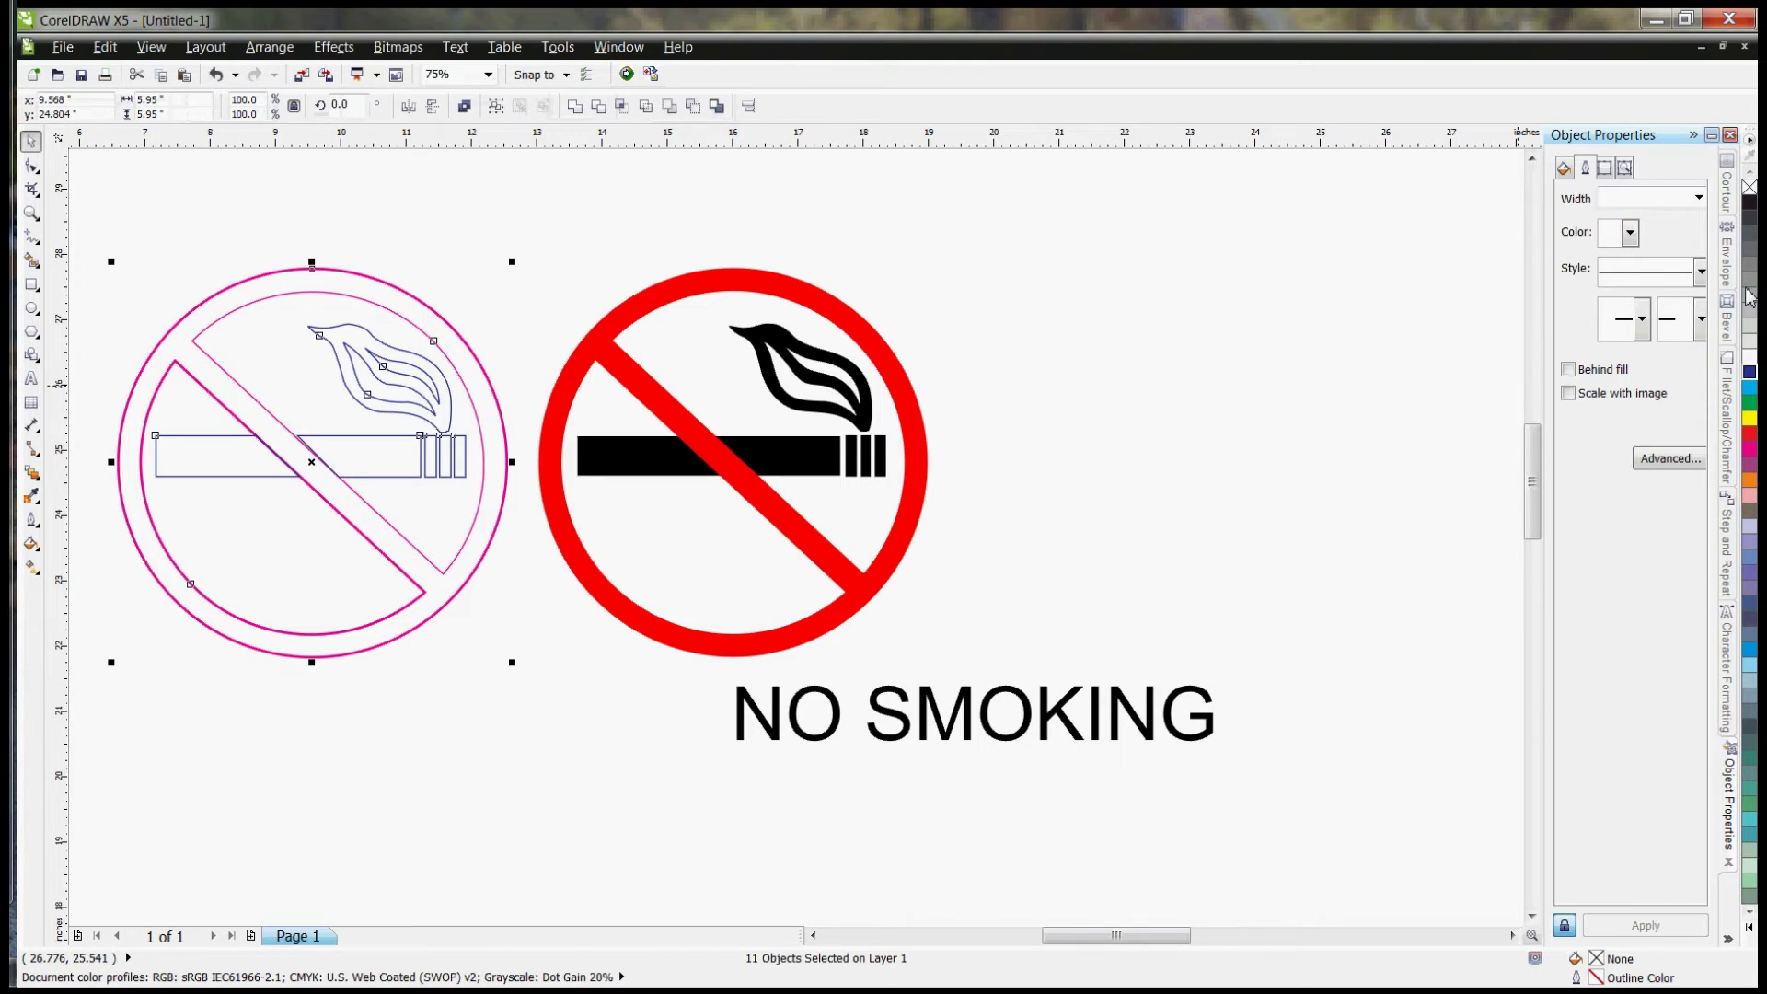
left_click(1700, 197)
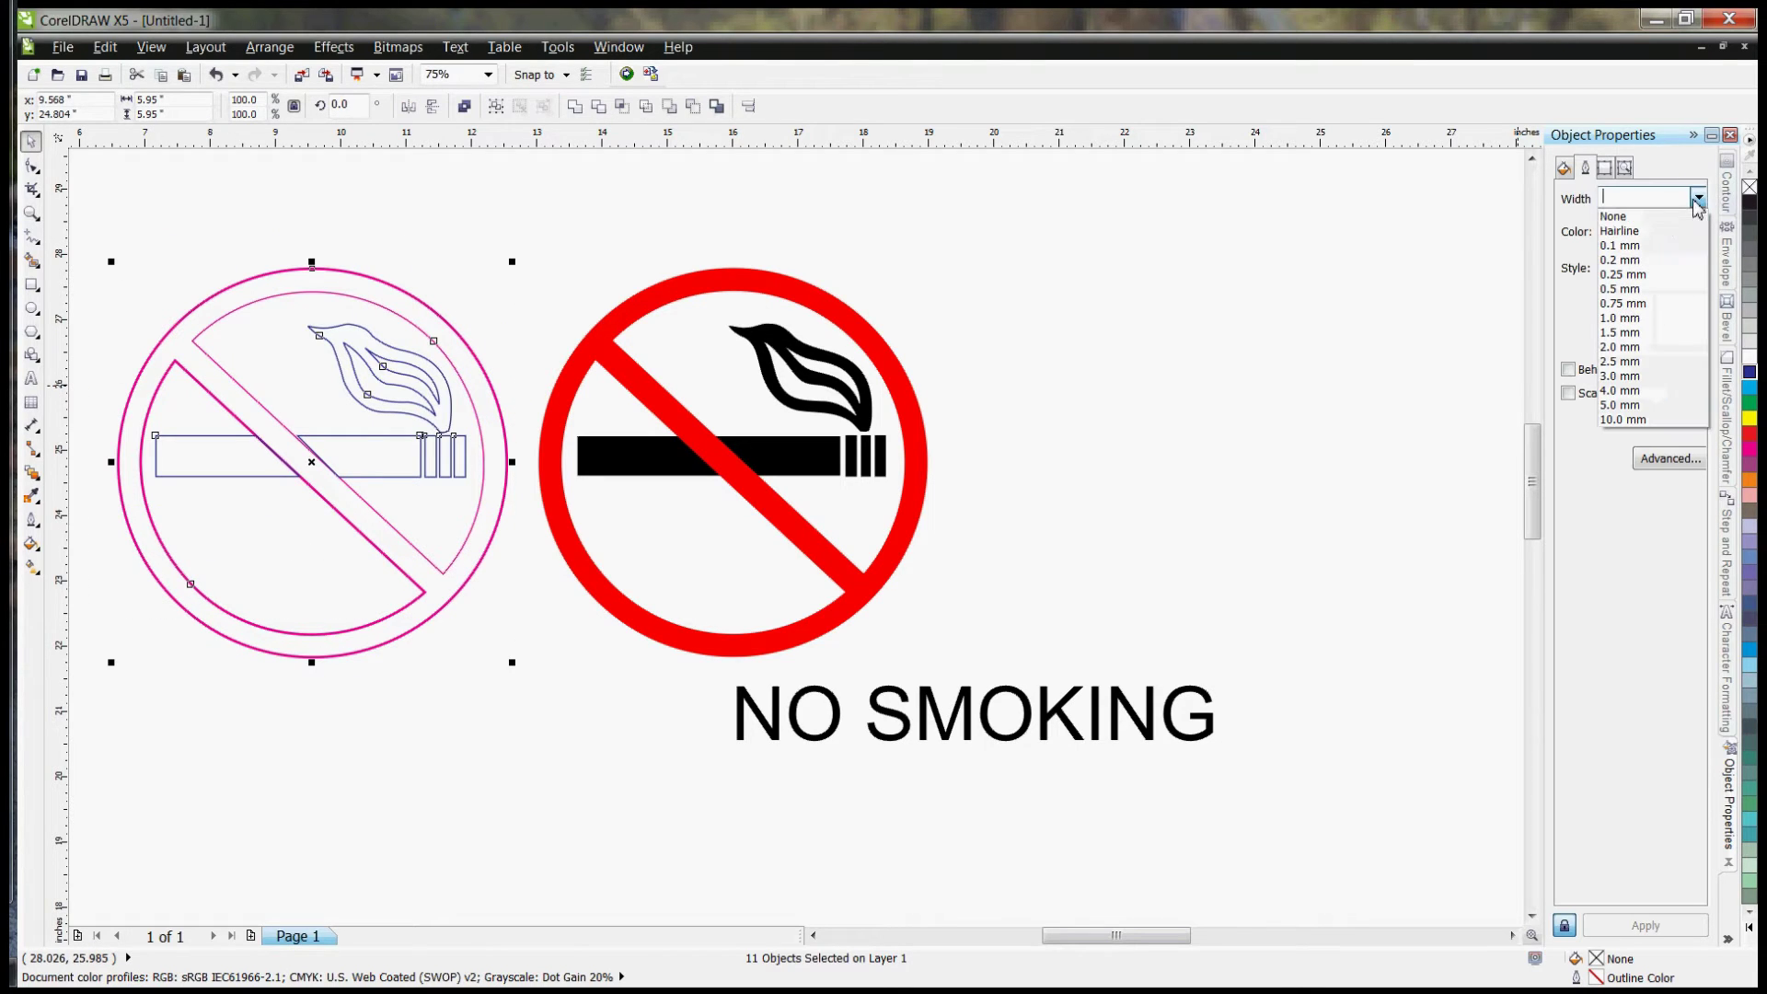
left_click(1641, 232)
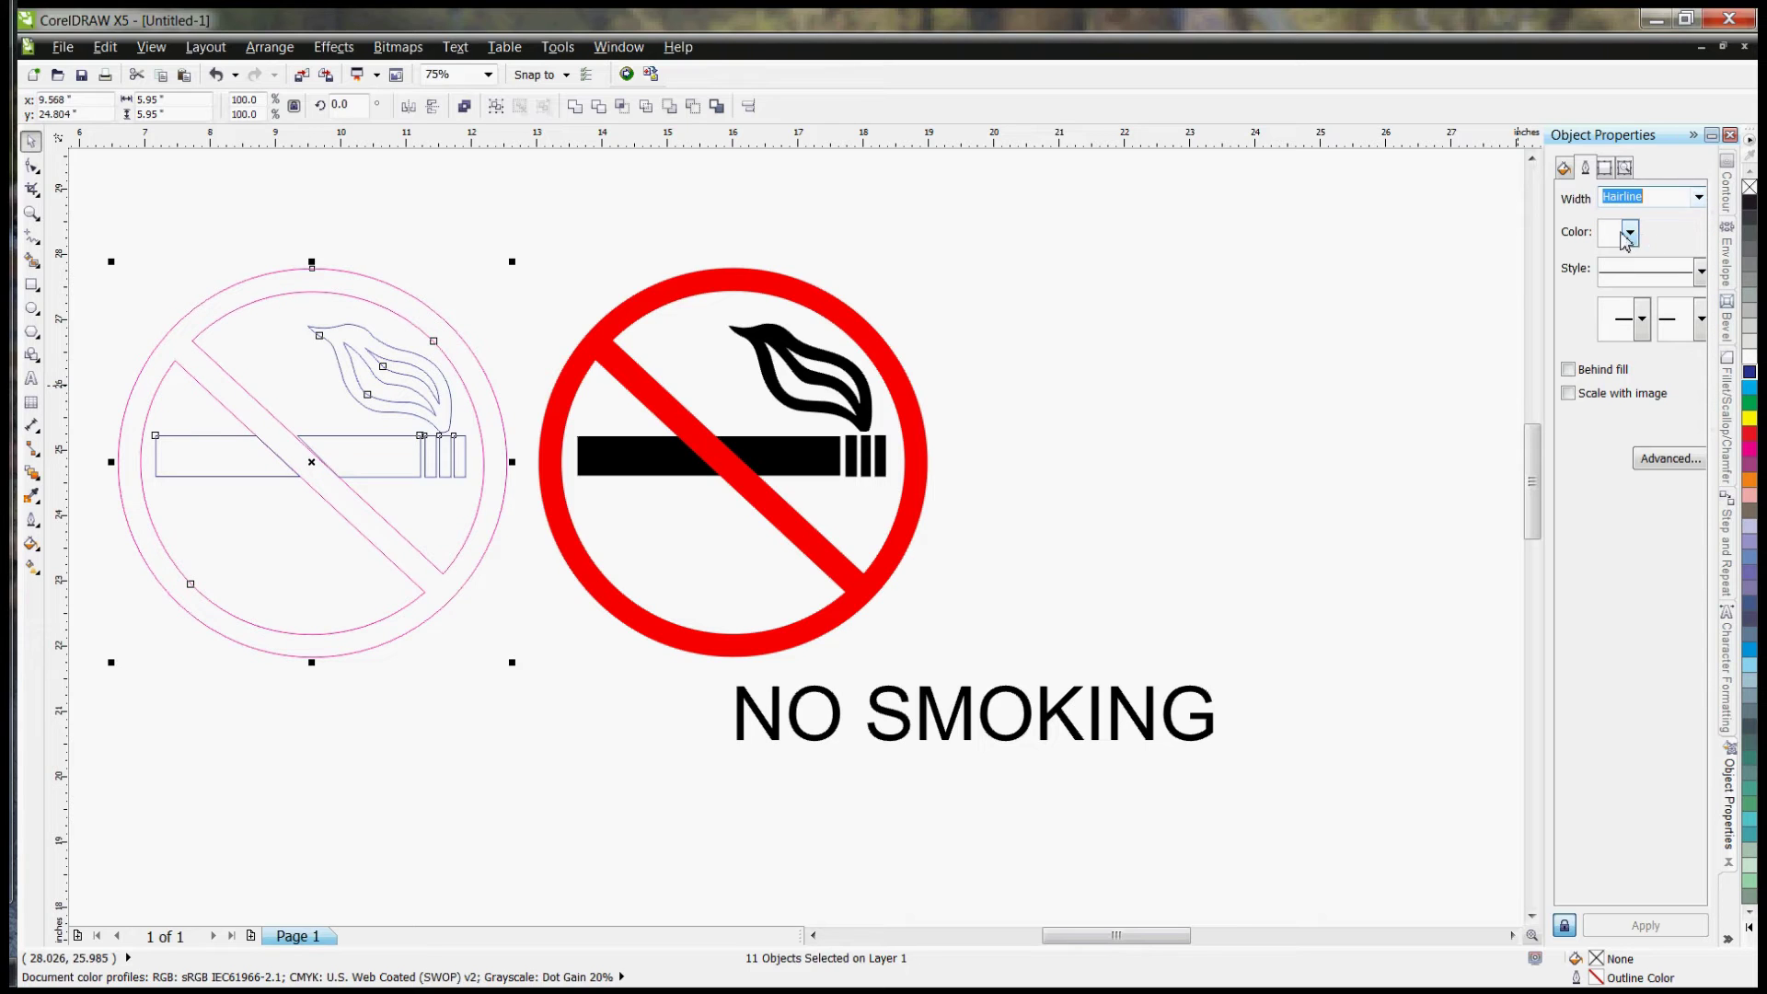
left_click(609, 210)
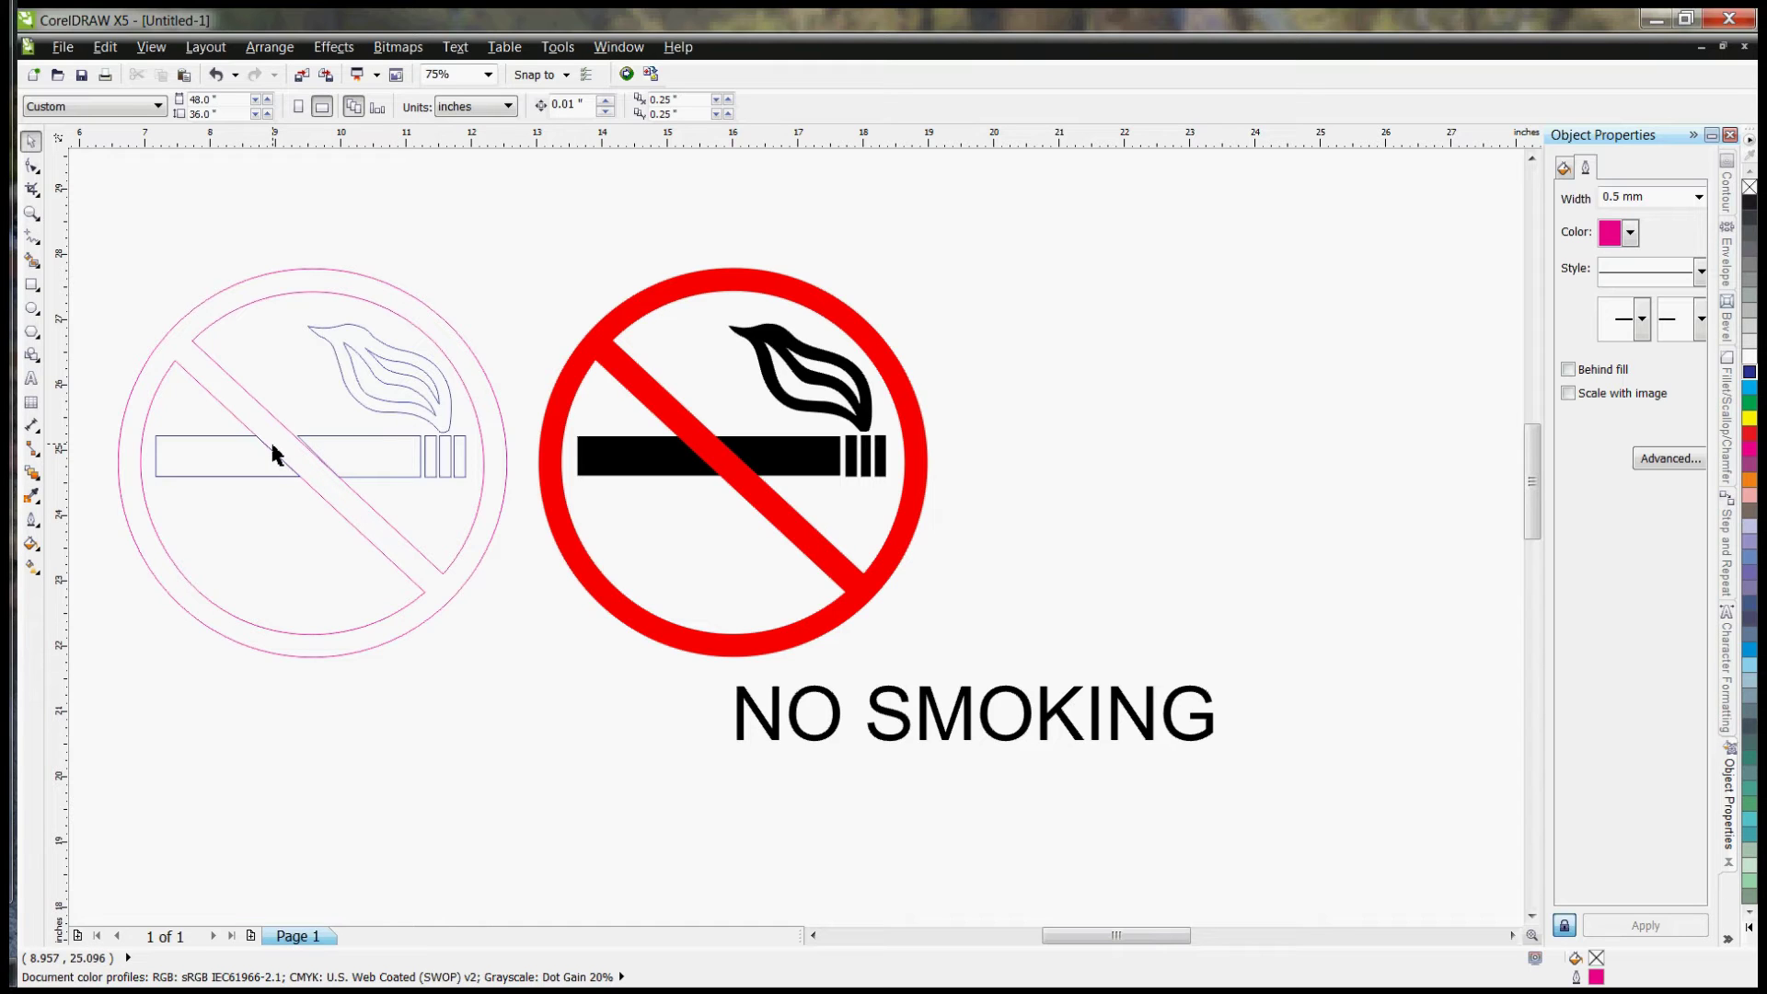
Step: Move the upper-left corner node of the right cigarette piece onto the edge of the magenta slash line
scroll(253, 442, "up", 1)
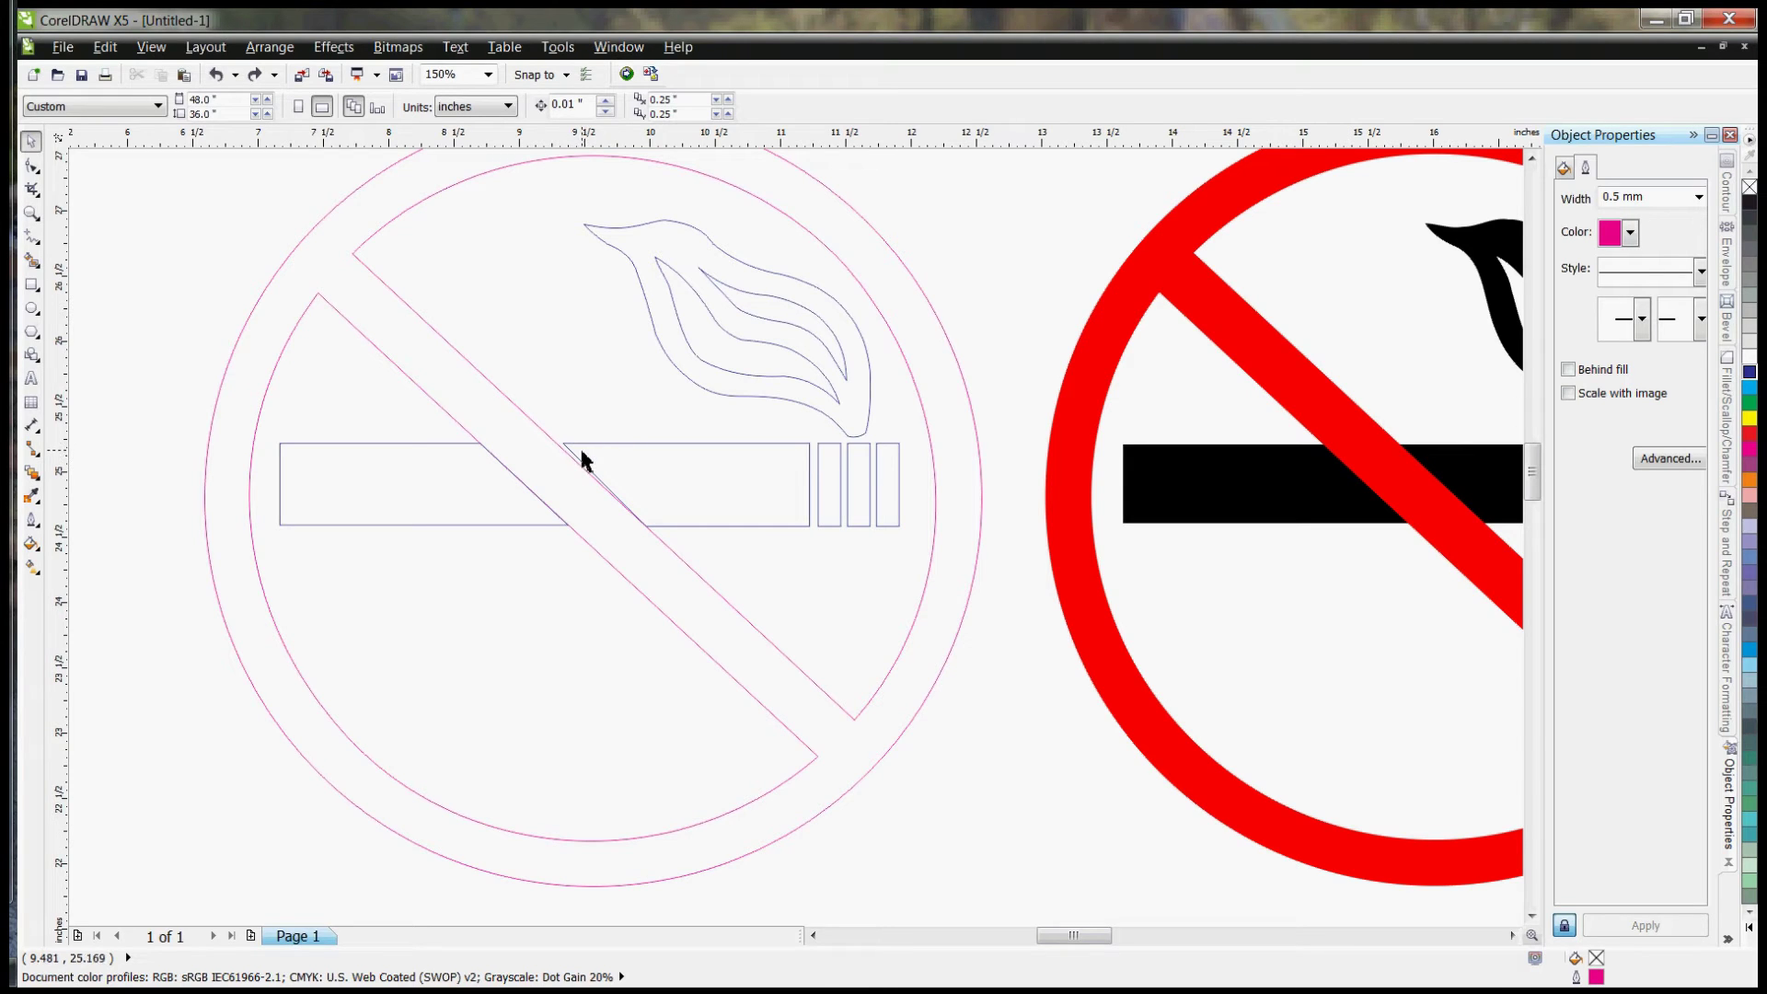
scroll(585, 444, "up", 1)
scroll(555, 449, "up", 1)
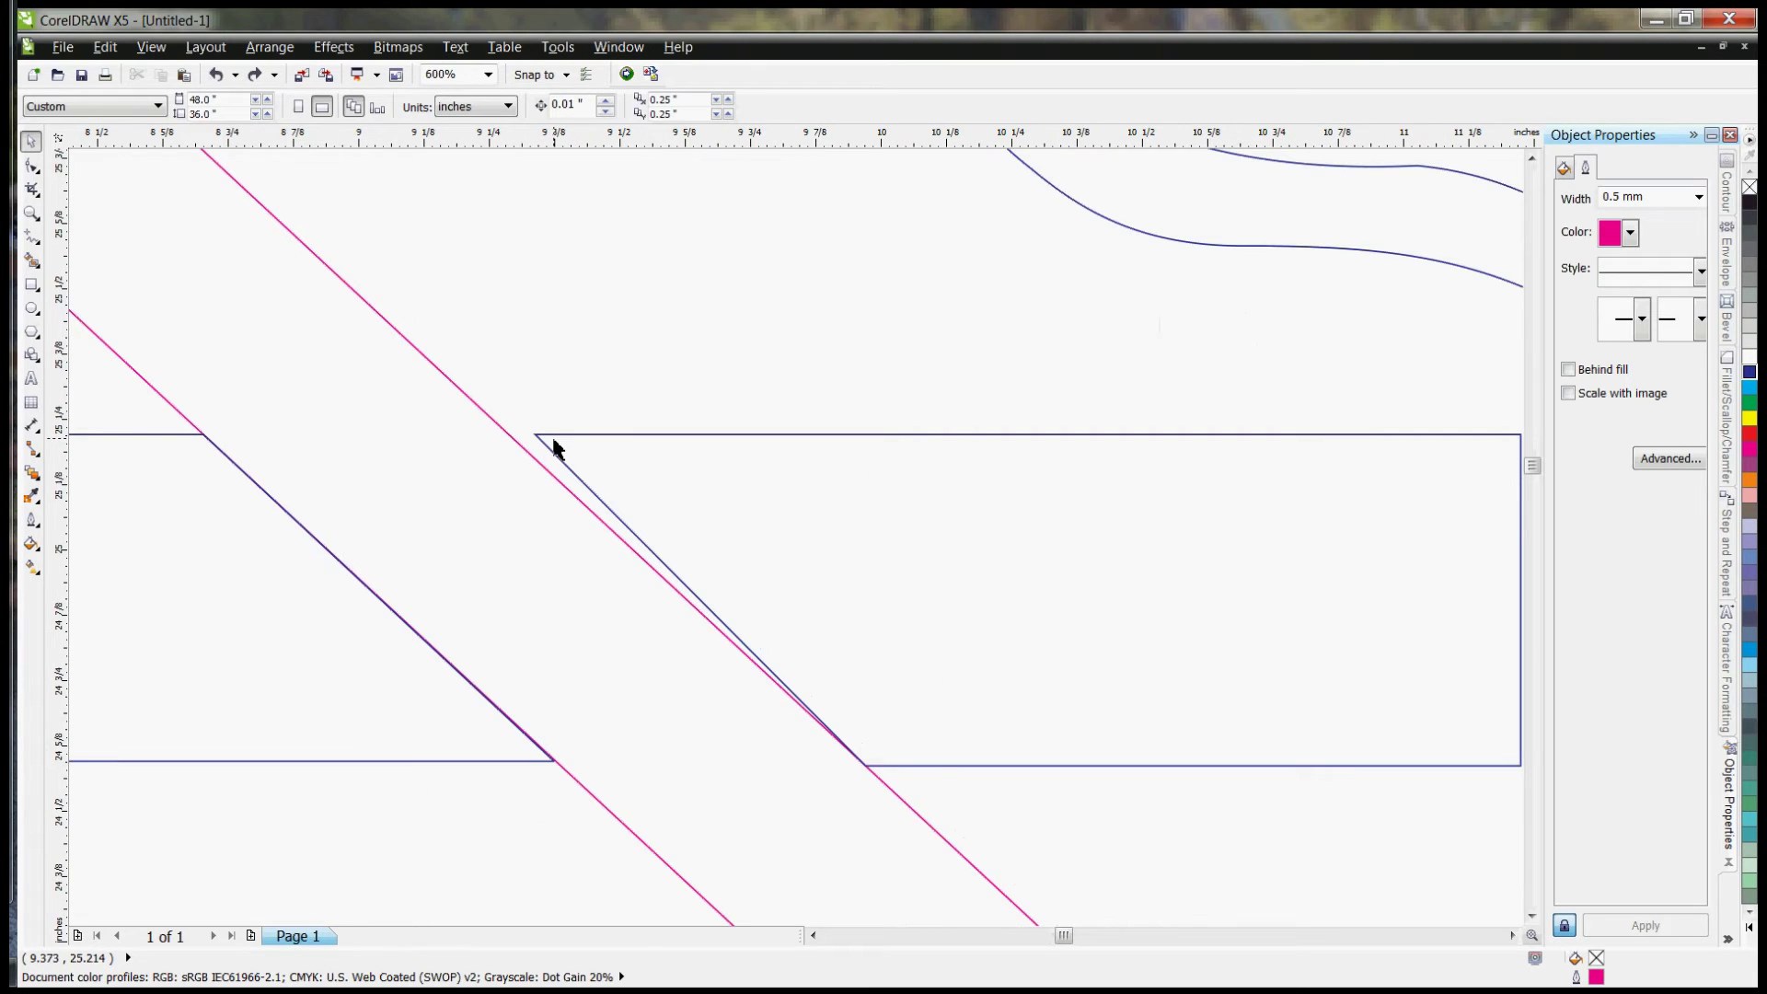
left_click(535, 432)
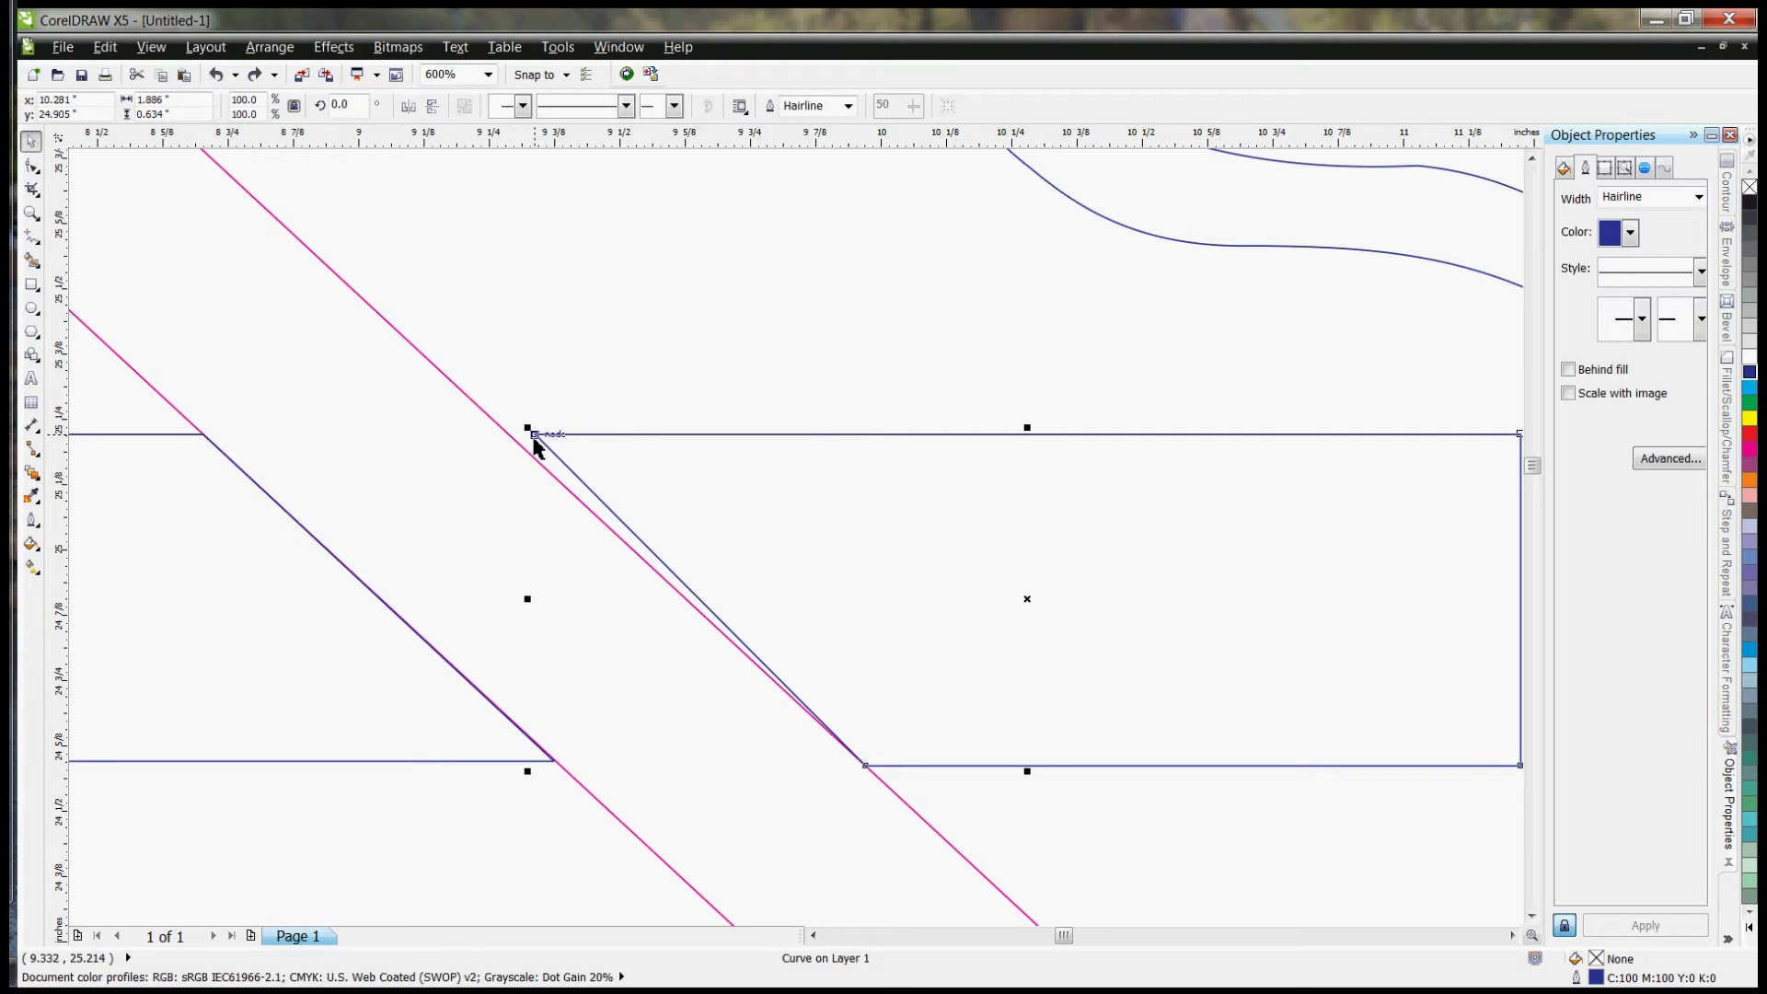
left_click(32, 165)
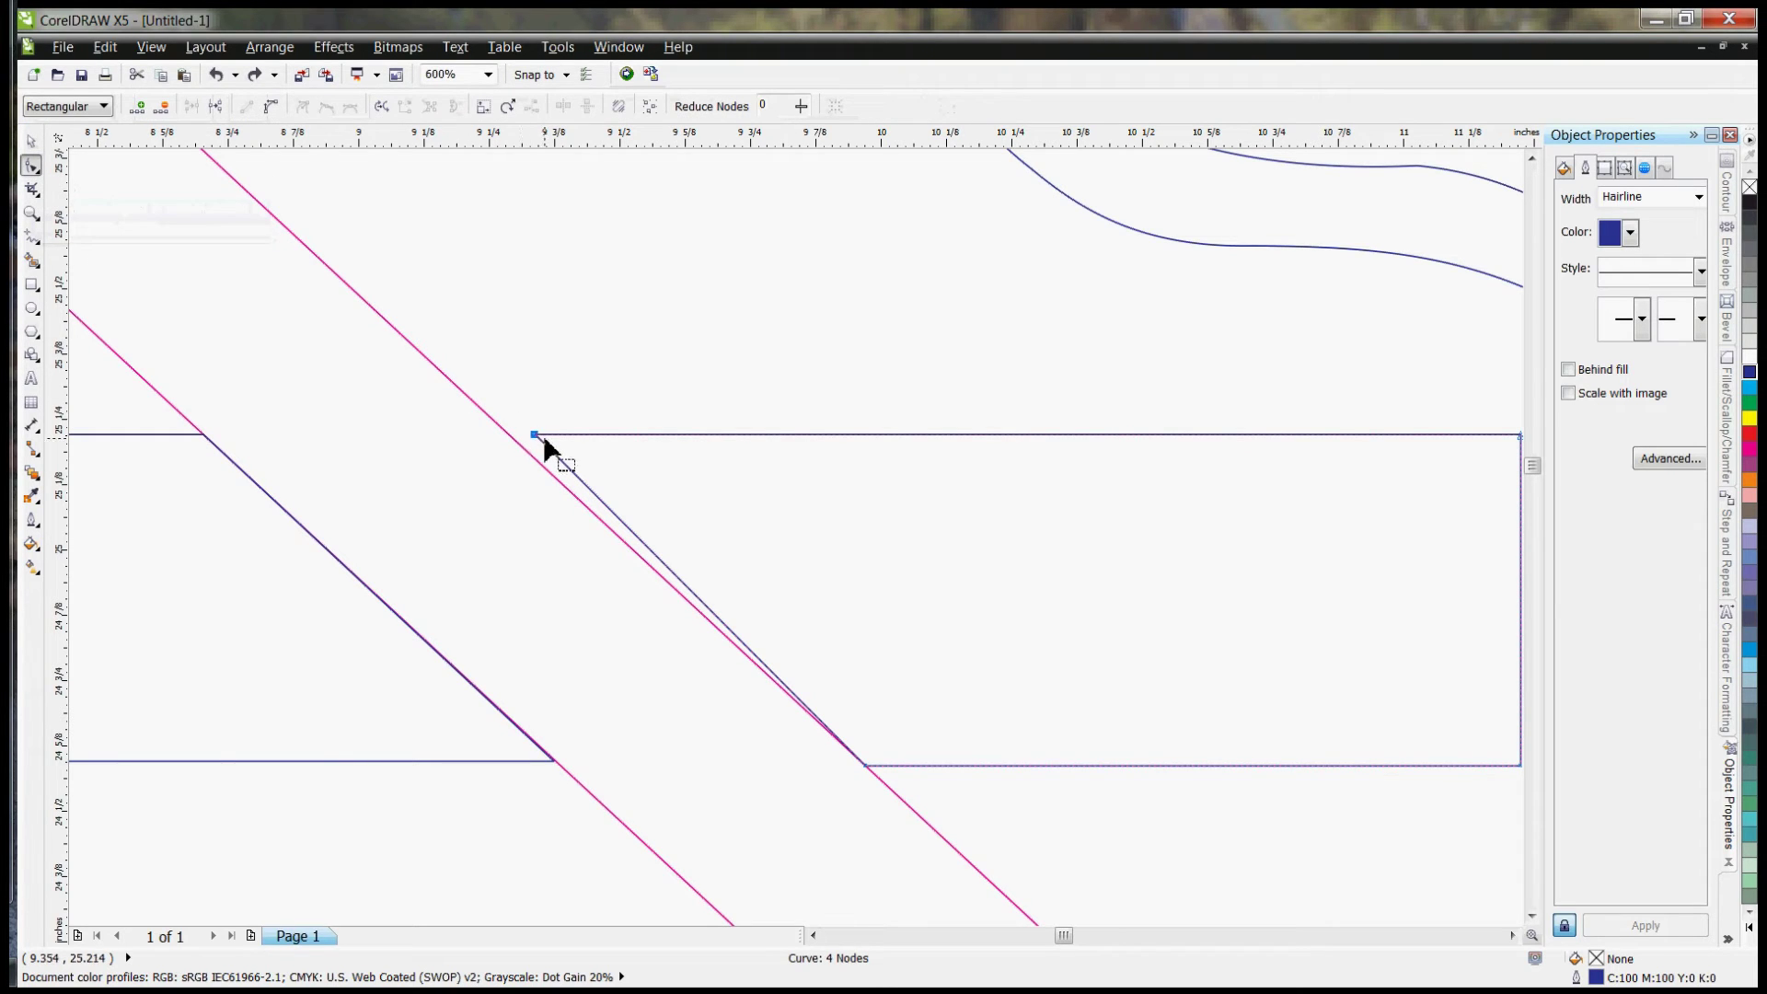
left_click_drag(534, 436, 510, 435)
scroll(637, 420, "down", 2)
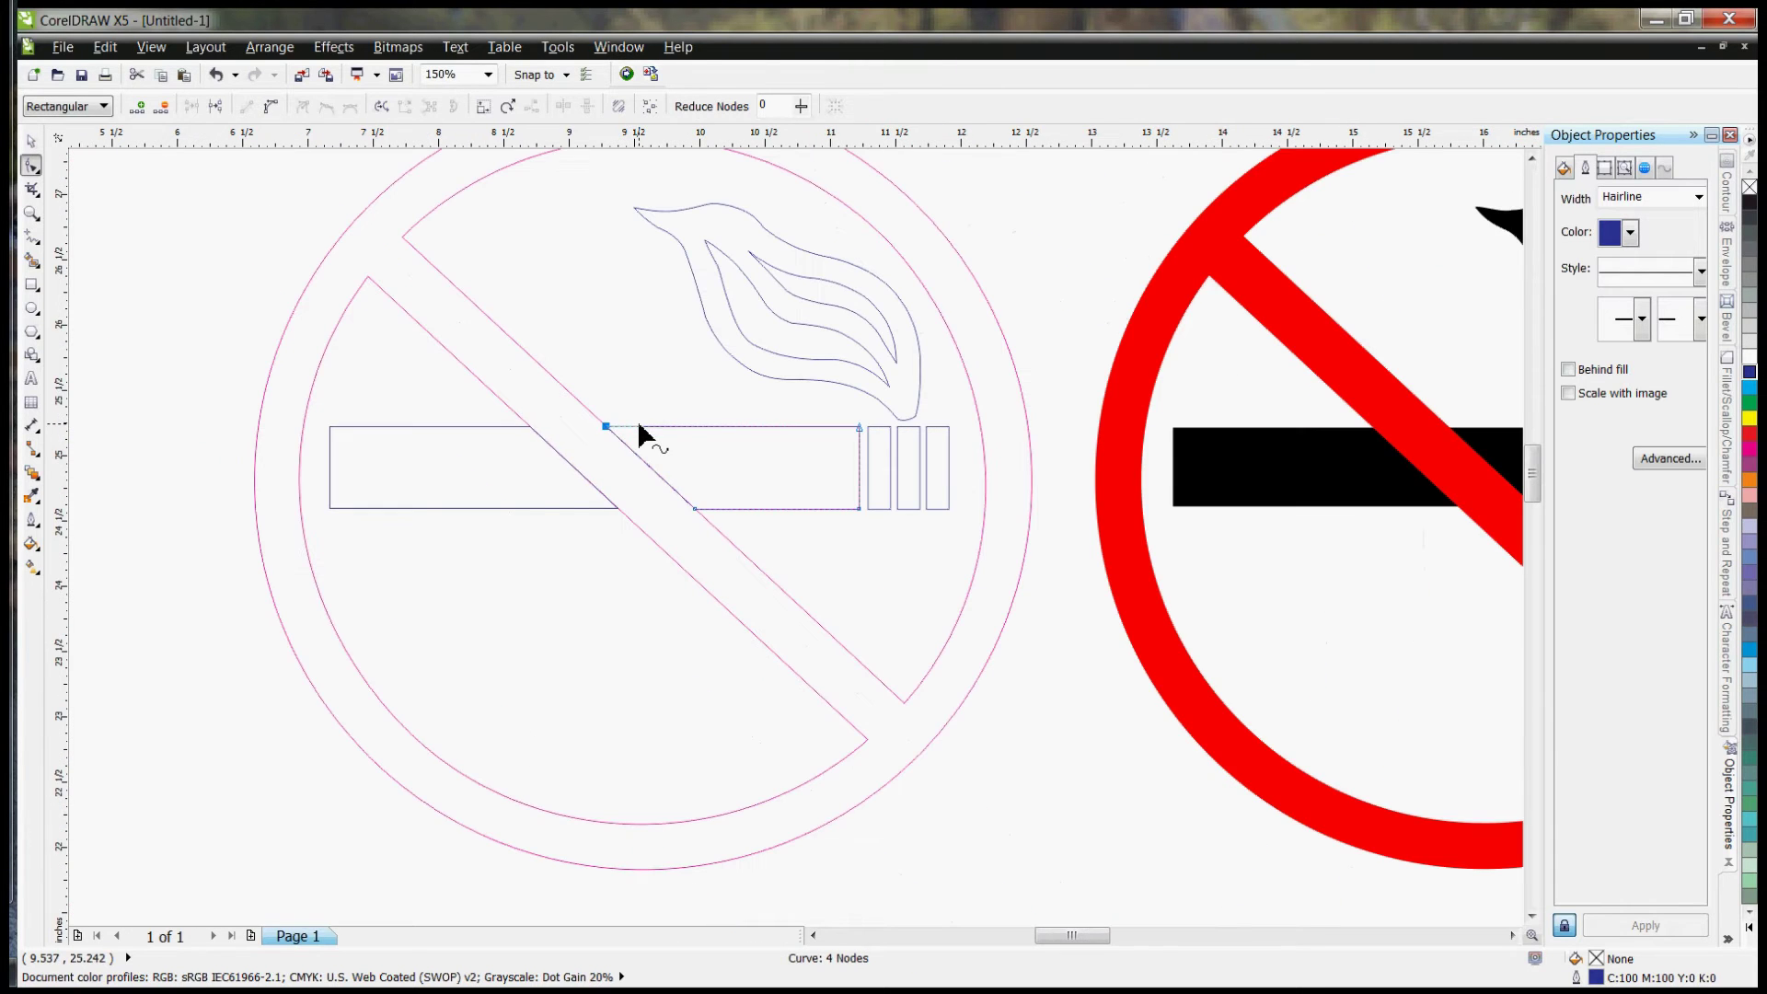
scroll(521, 494, "down", 1)
left_click(32, 141)
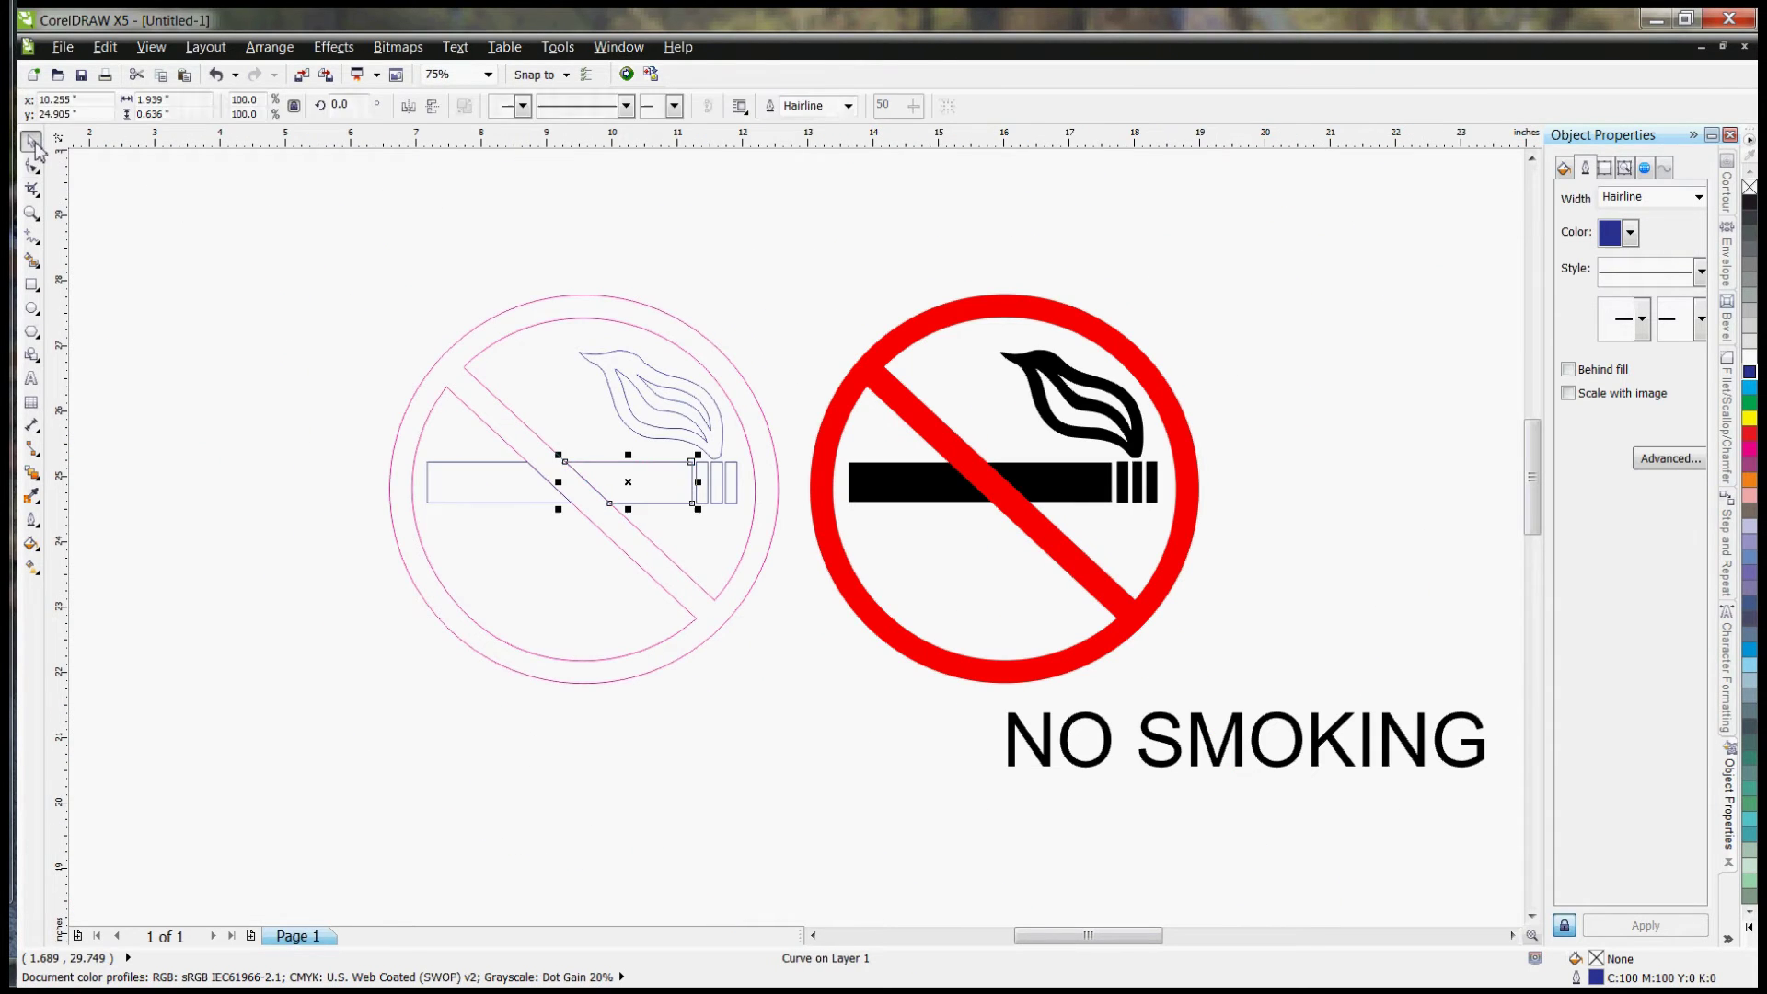
left_click(304, 337)
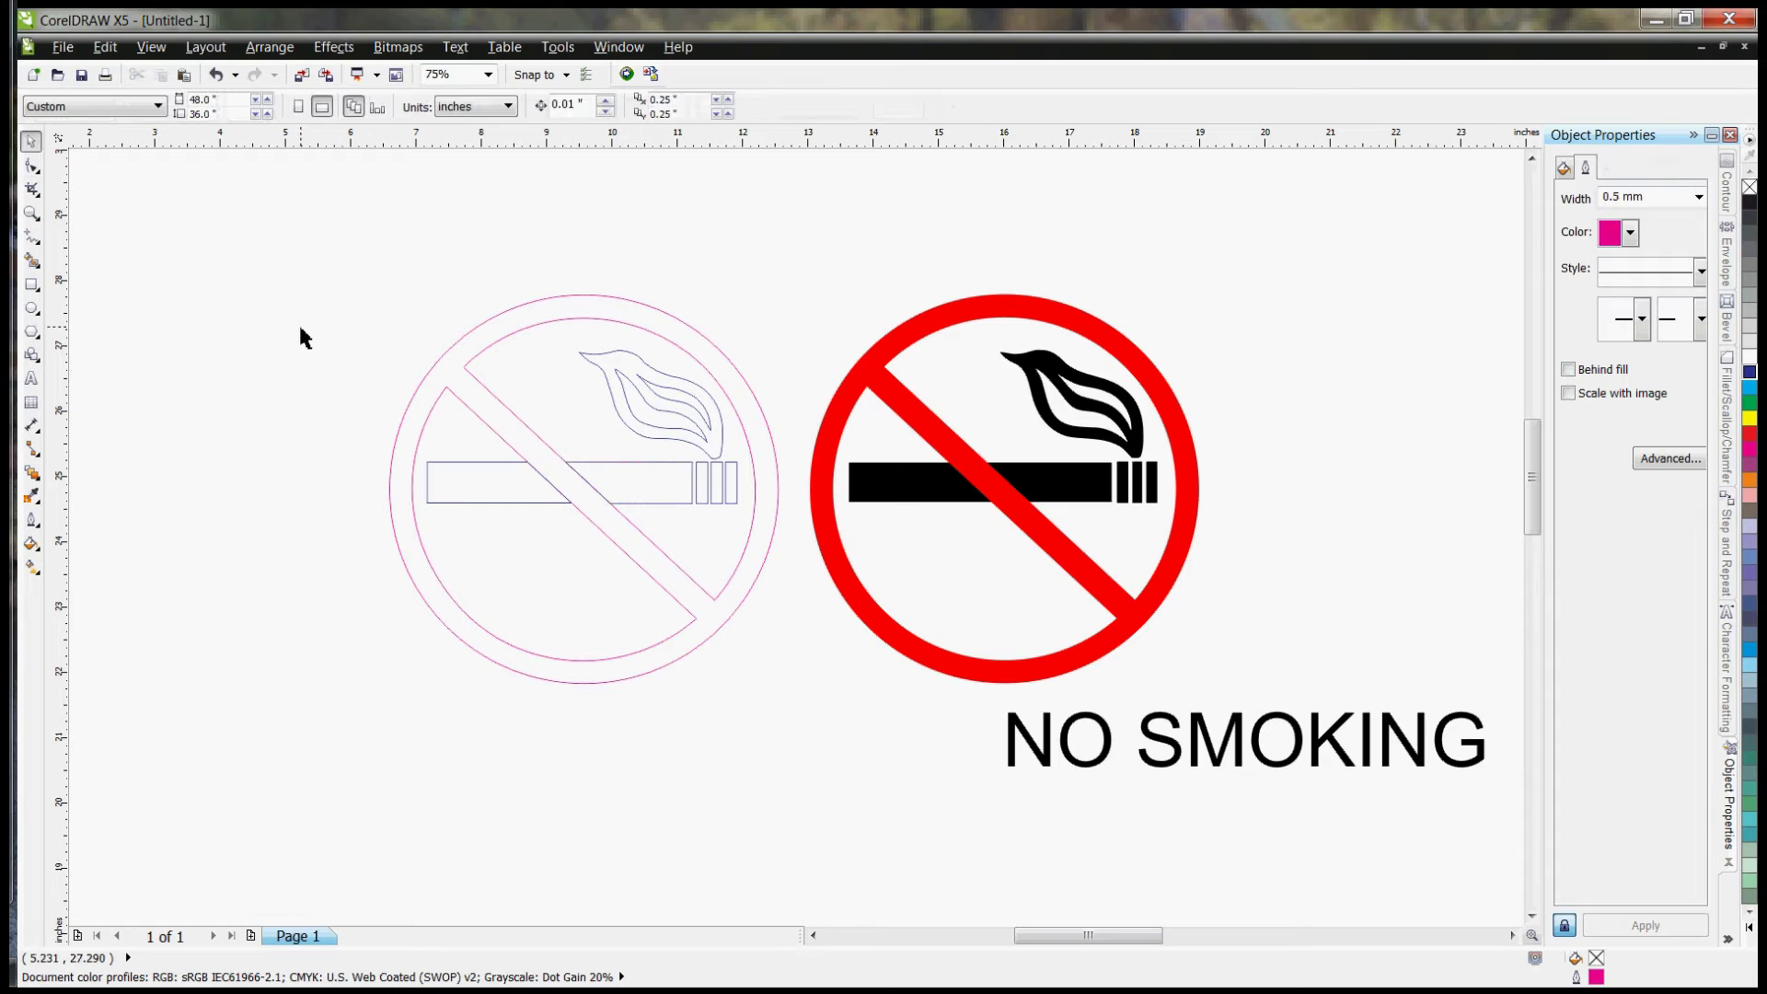
Step: Unlock the original no-smoking sign graphic and delete it from the page
right_click(990, 488)
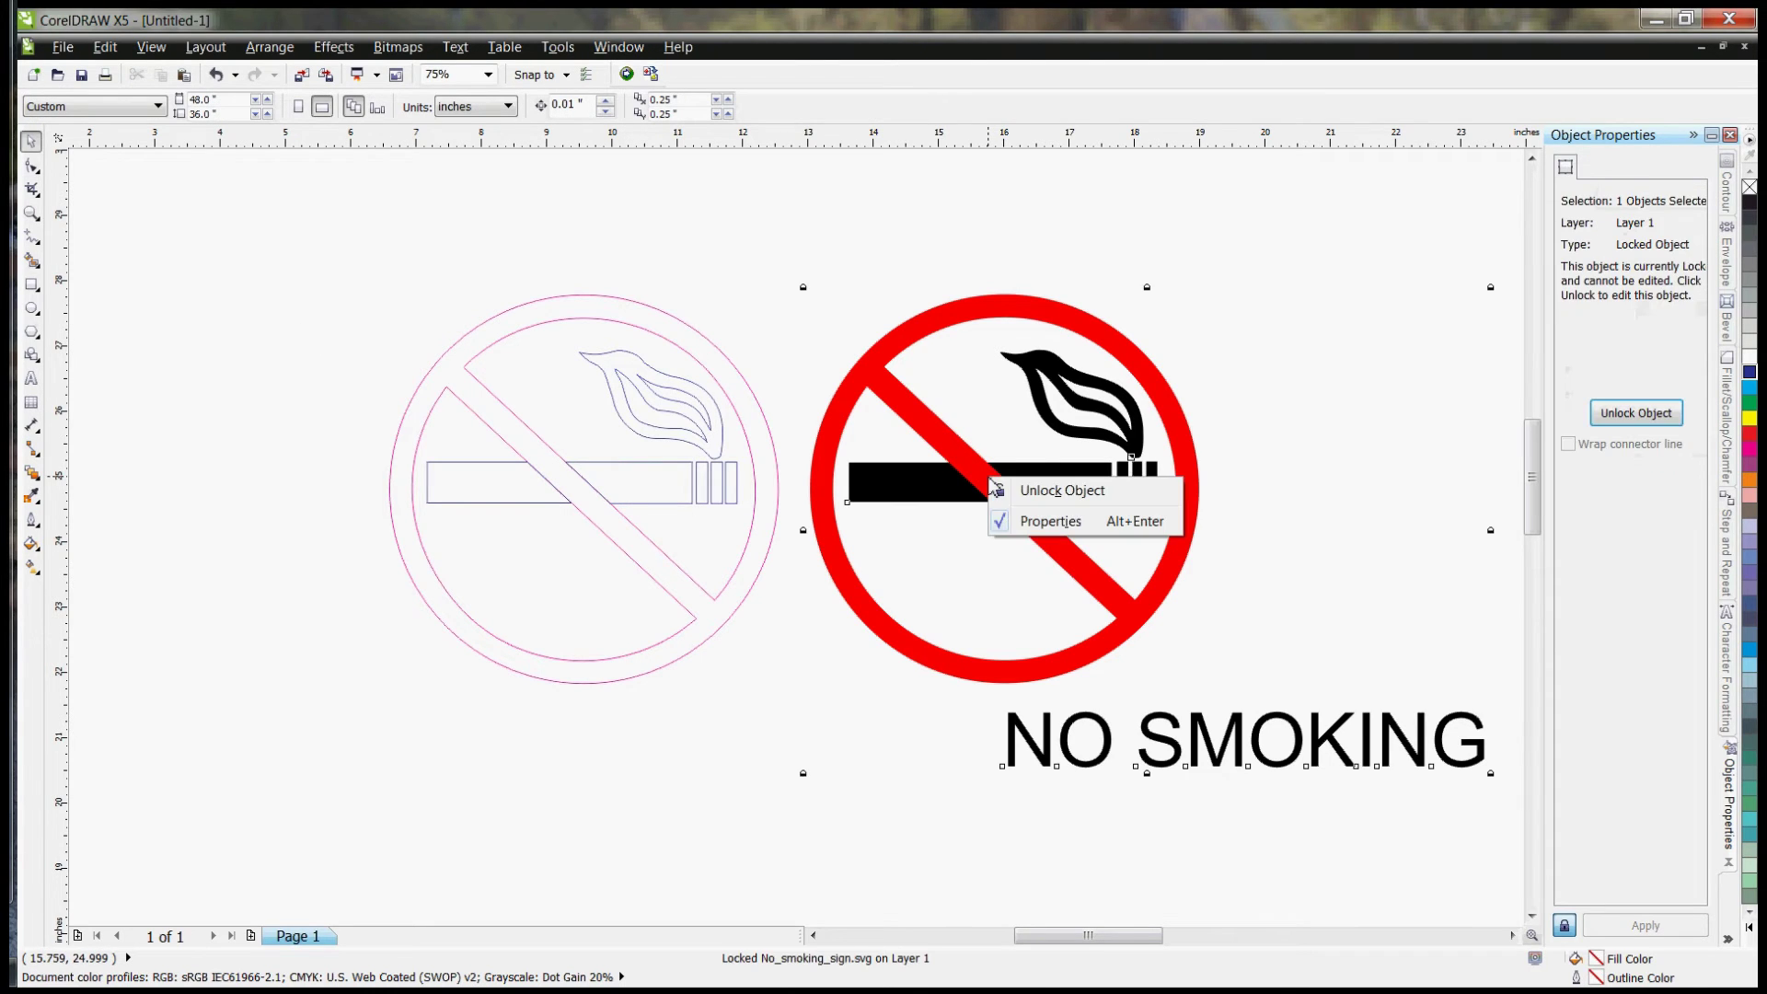
left_click(1073, 497)
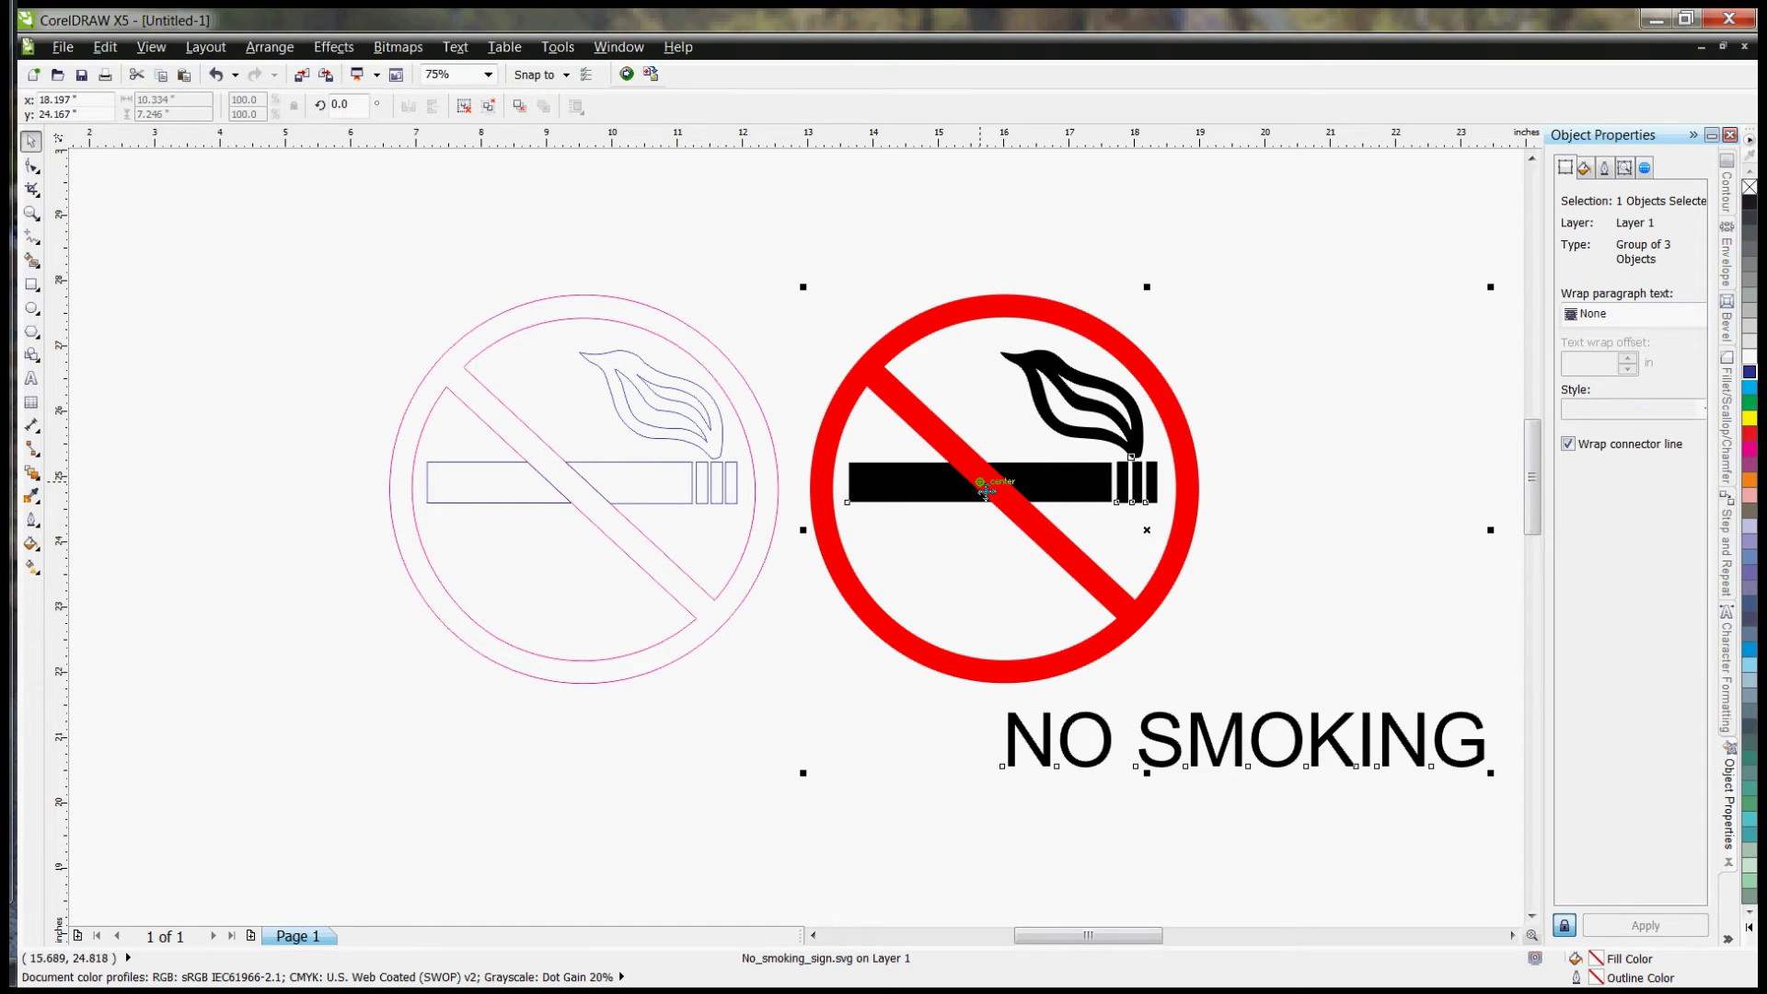
key("Delete")
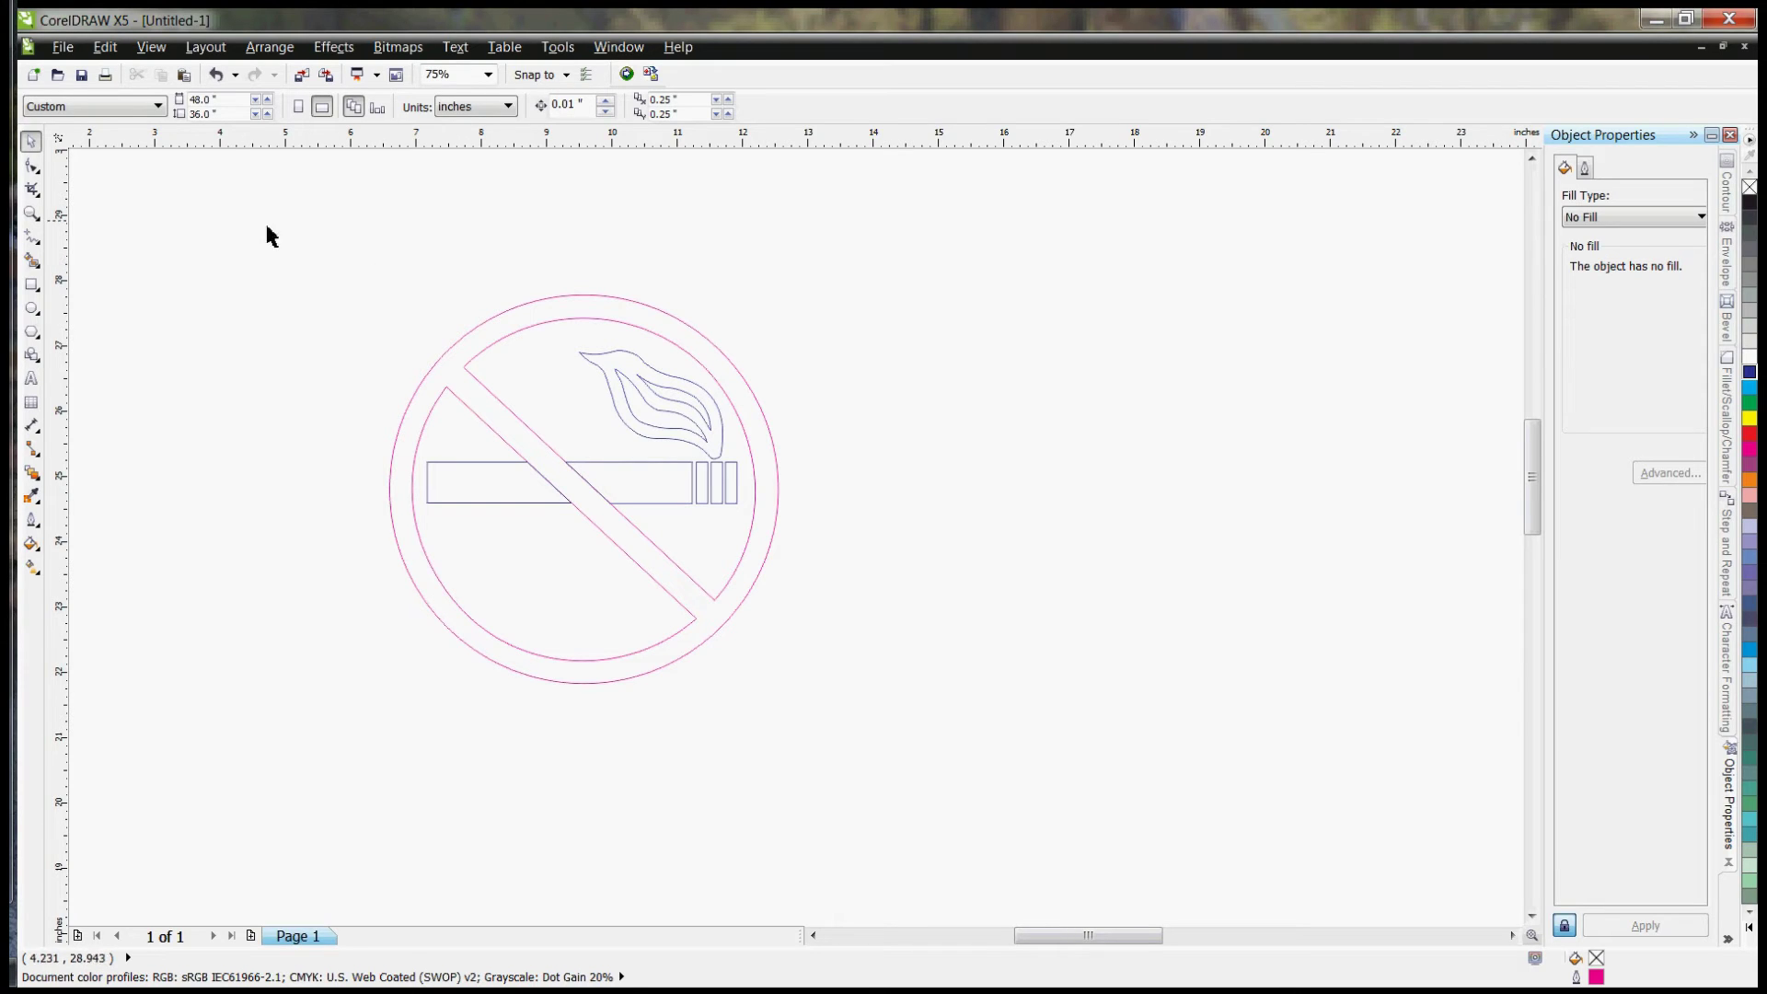
Step: Group all traced outlines and move the group slightly to the left
left_click_drag(292, 234, 866, 783)
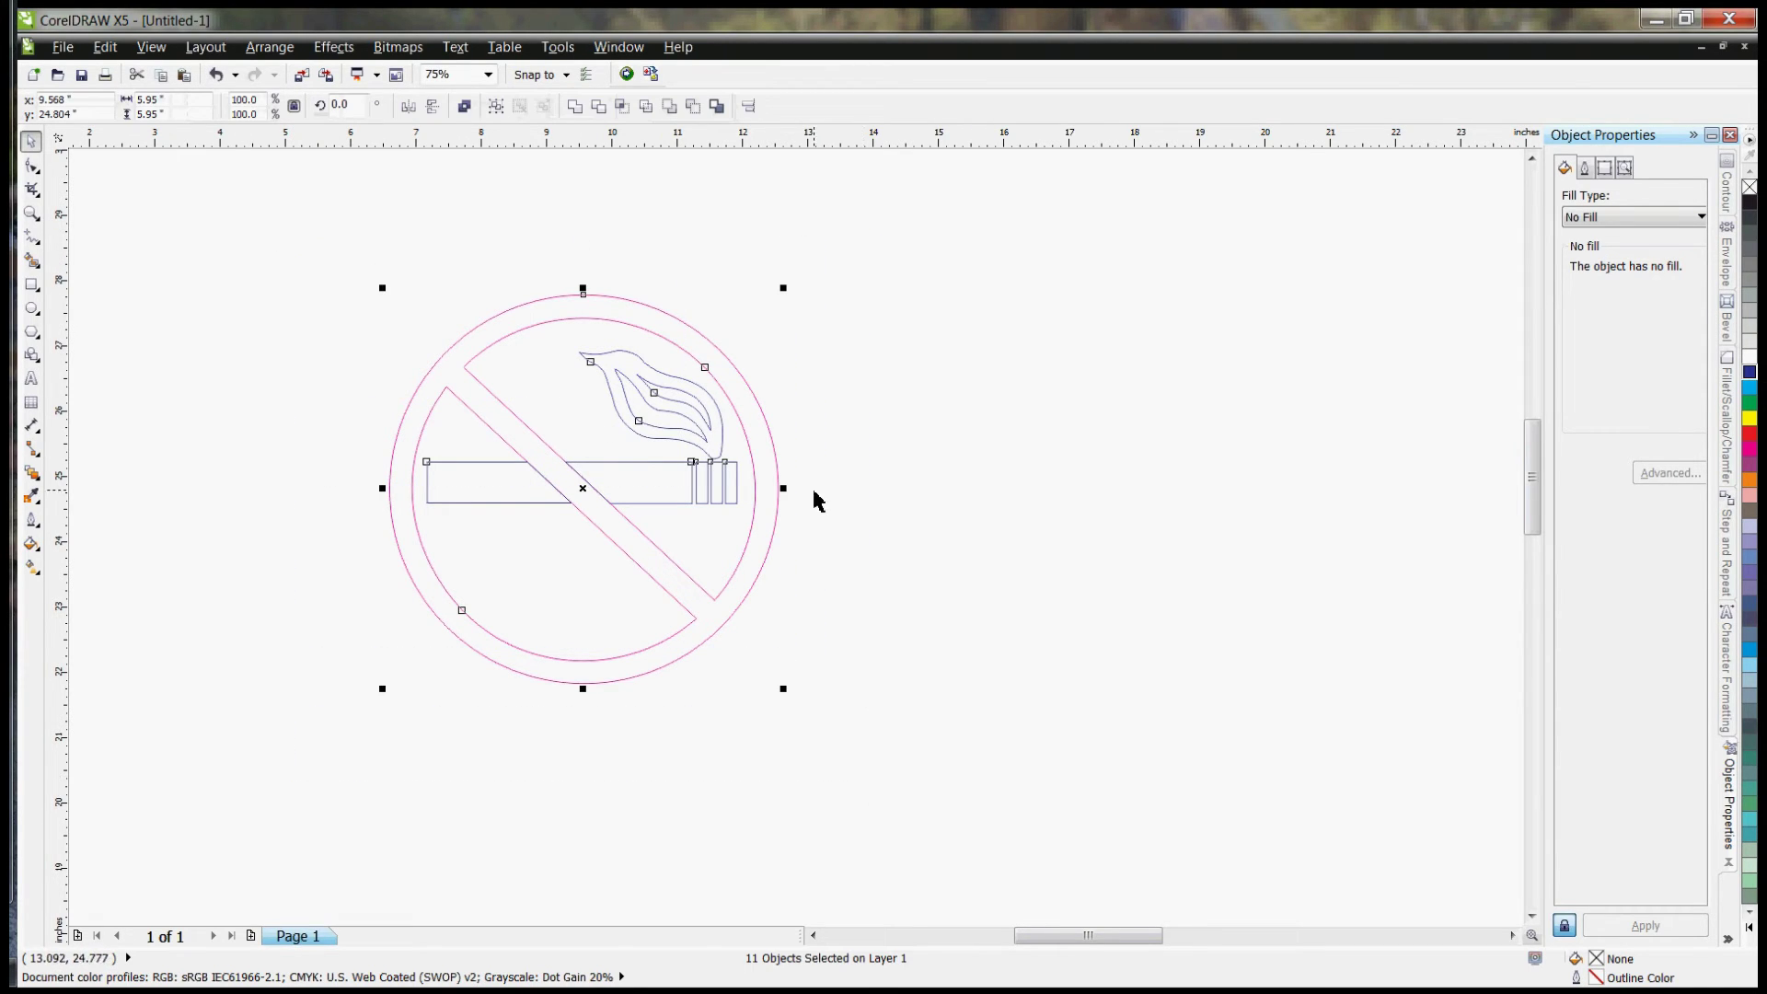
right_click(578, 358)
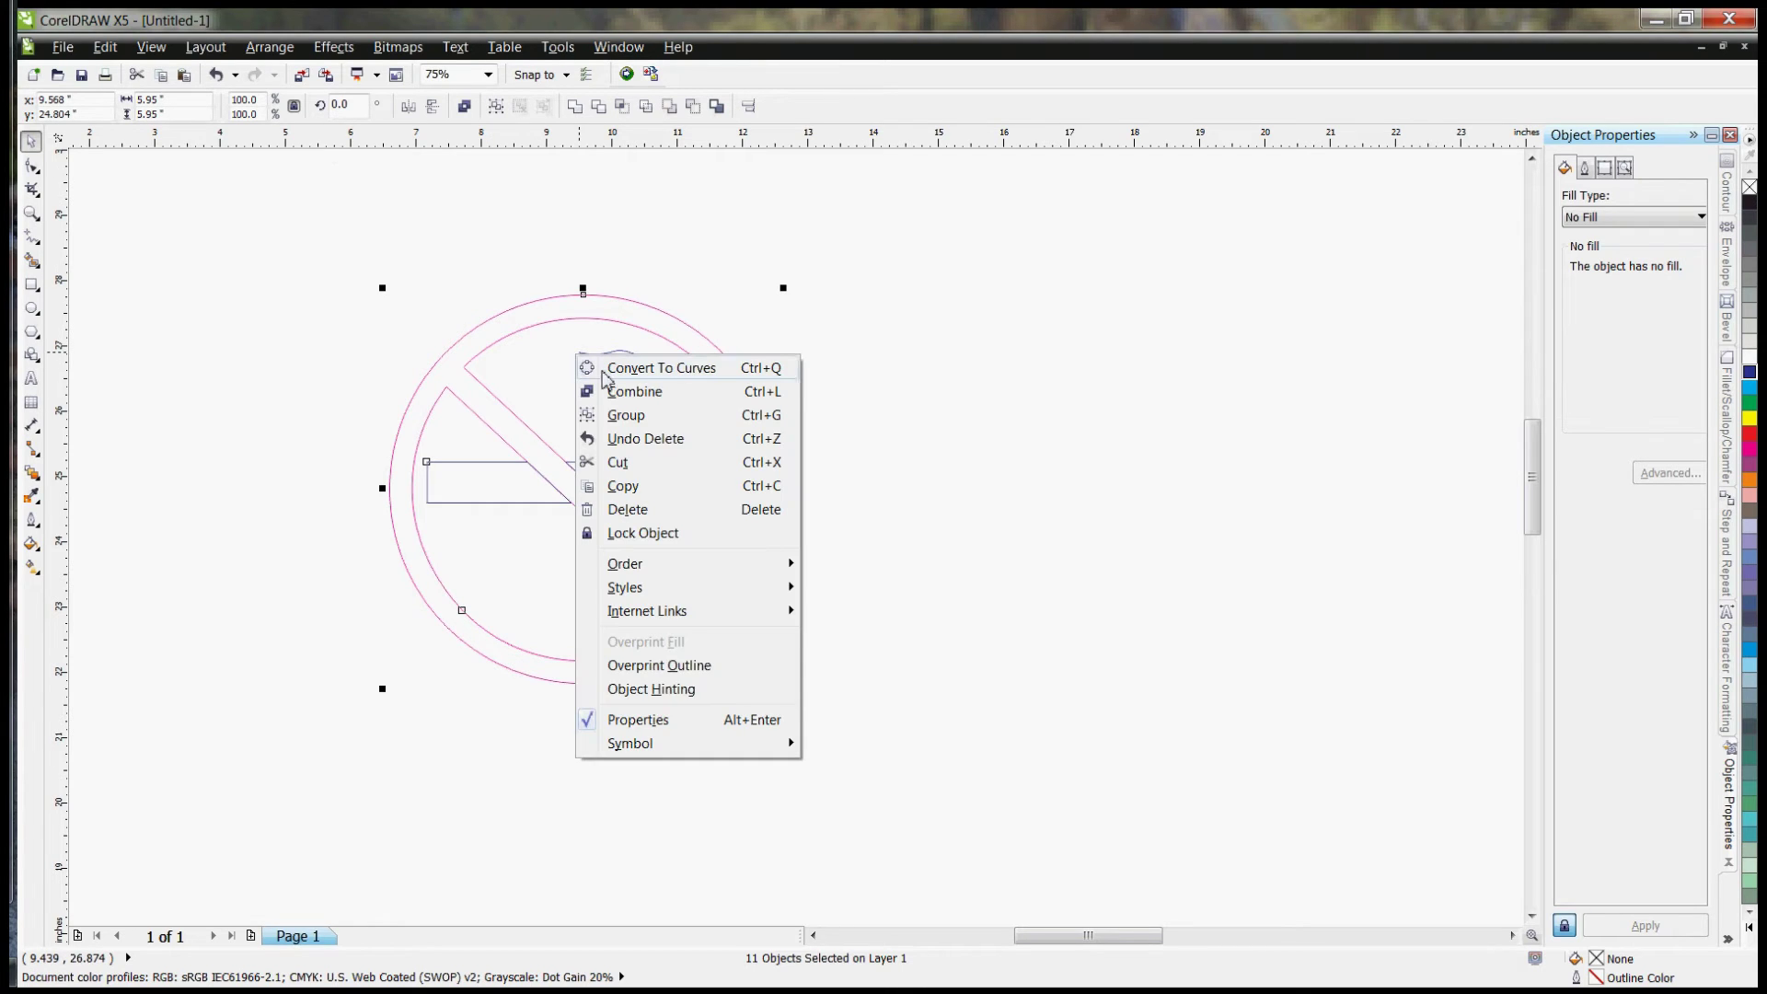
left_click(635, 416)
left_click(932, 335)
mouse_move(639, 367)
left_mouse_down()
mouse_move(1145, 373)
mouse_move(623, 369)
left_mouse_up()
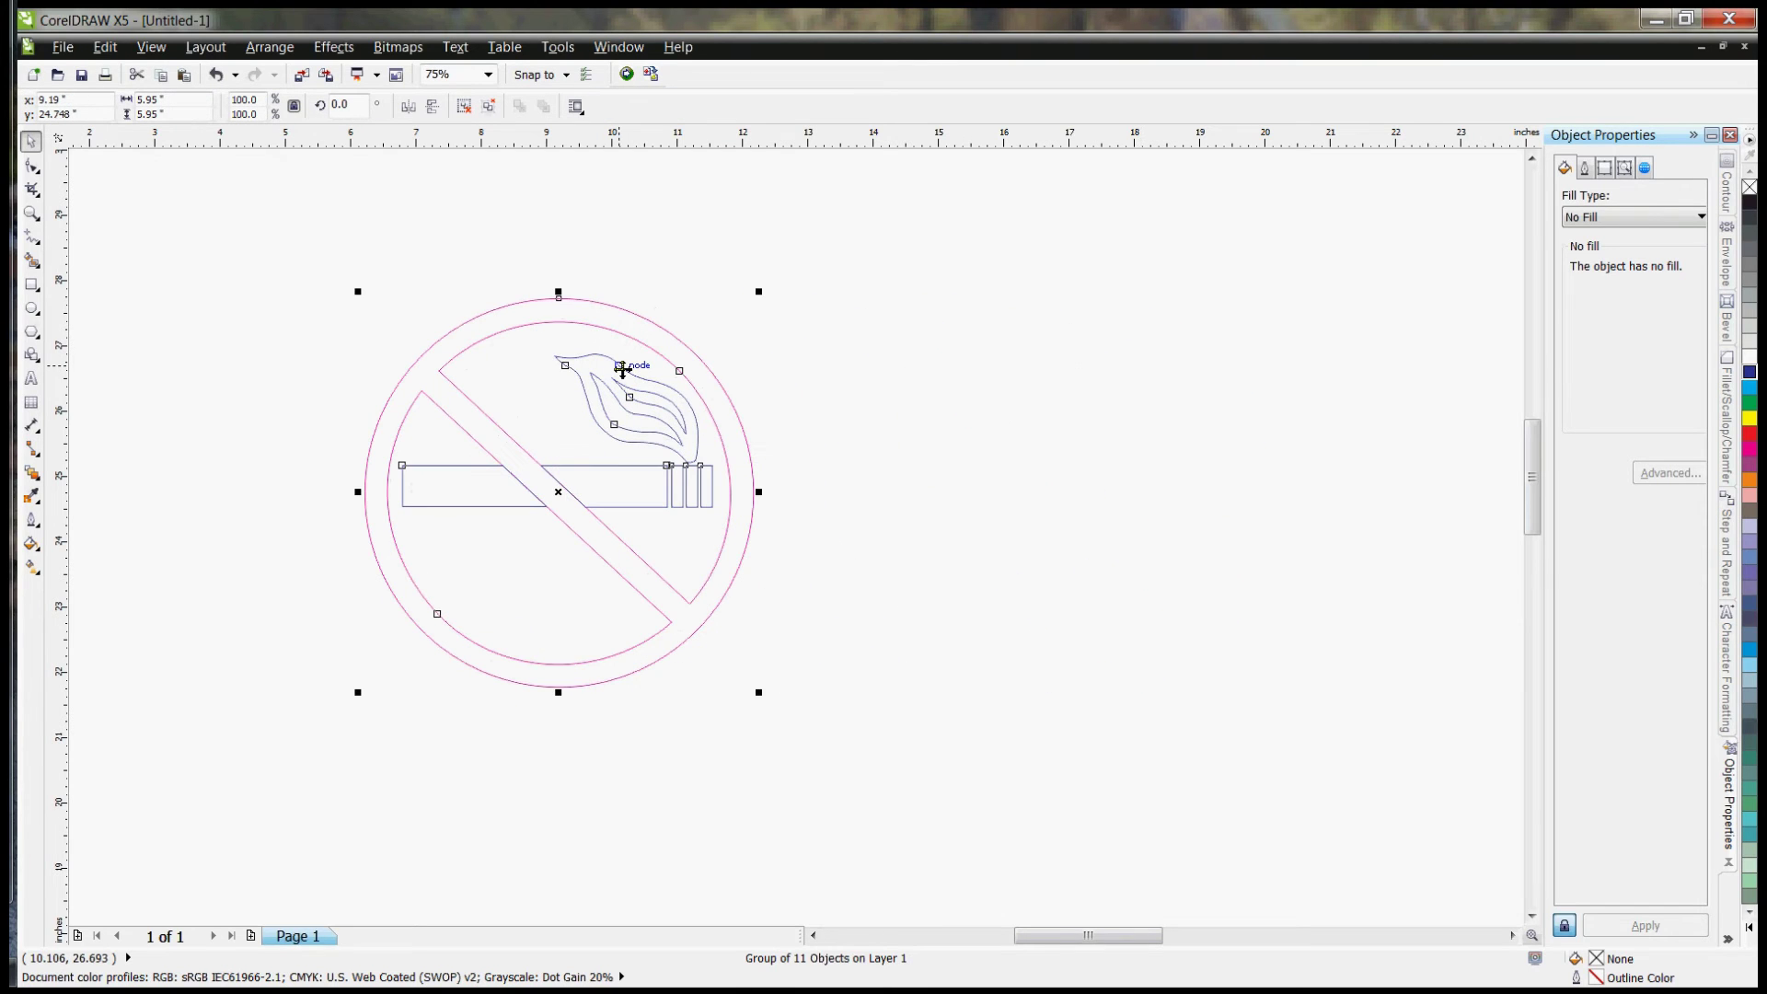
Step: Send the grouped sign to the laser-cutting program in a maximized window and place the blue layer ahead of the magenta layer
left_click(629, 80)
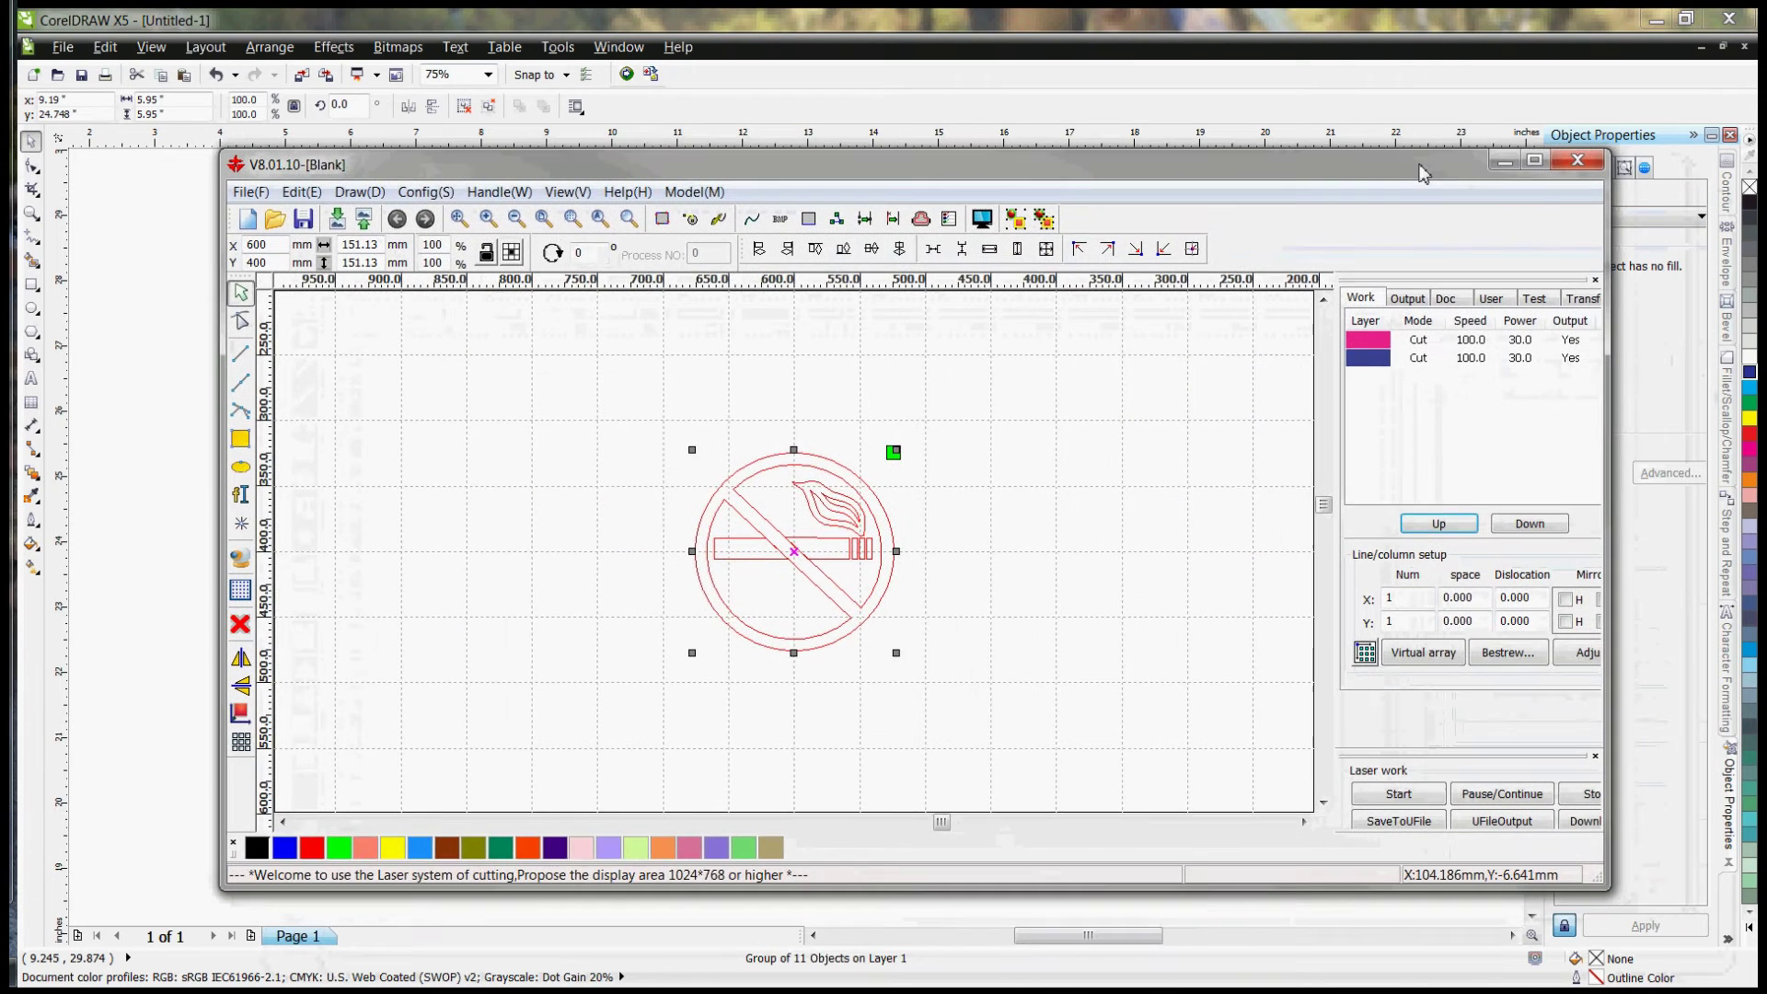
double_click(1404, 167)
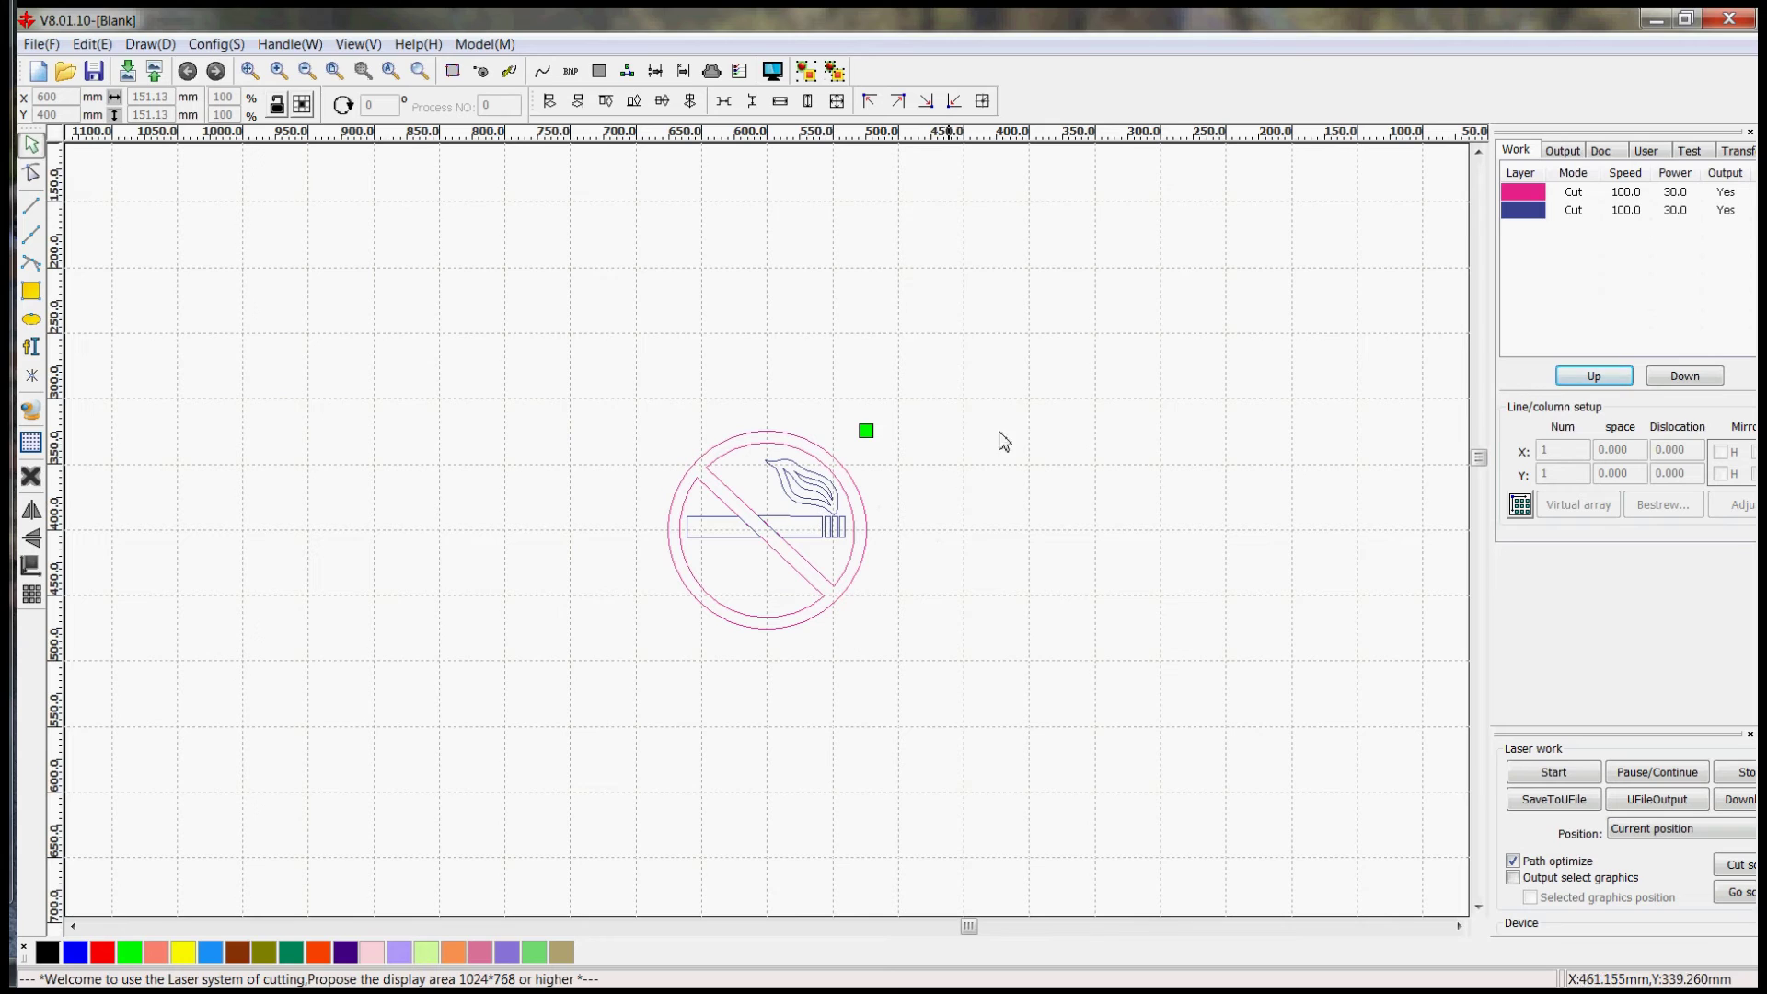
left_click(1530, 214)
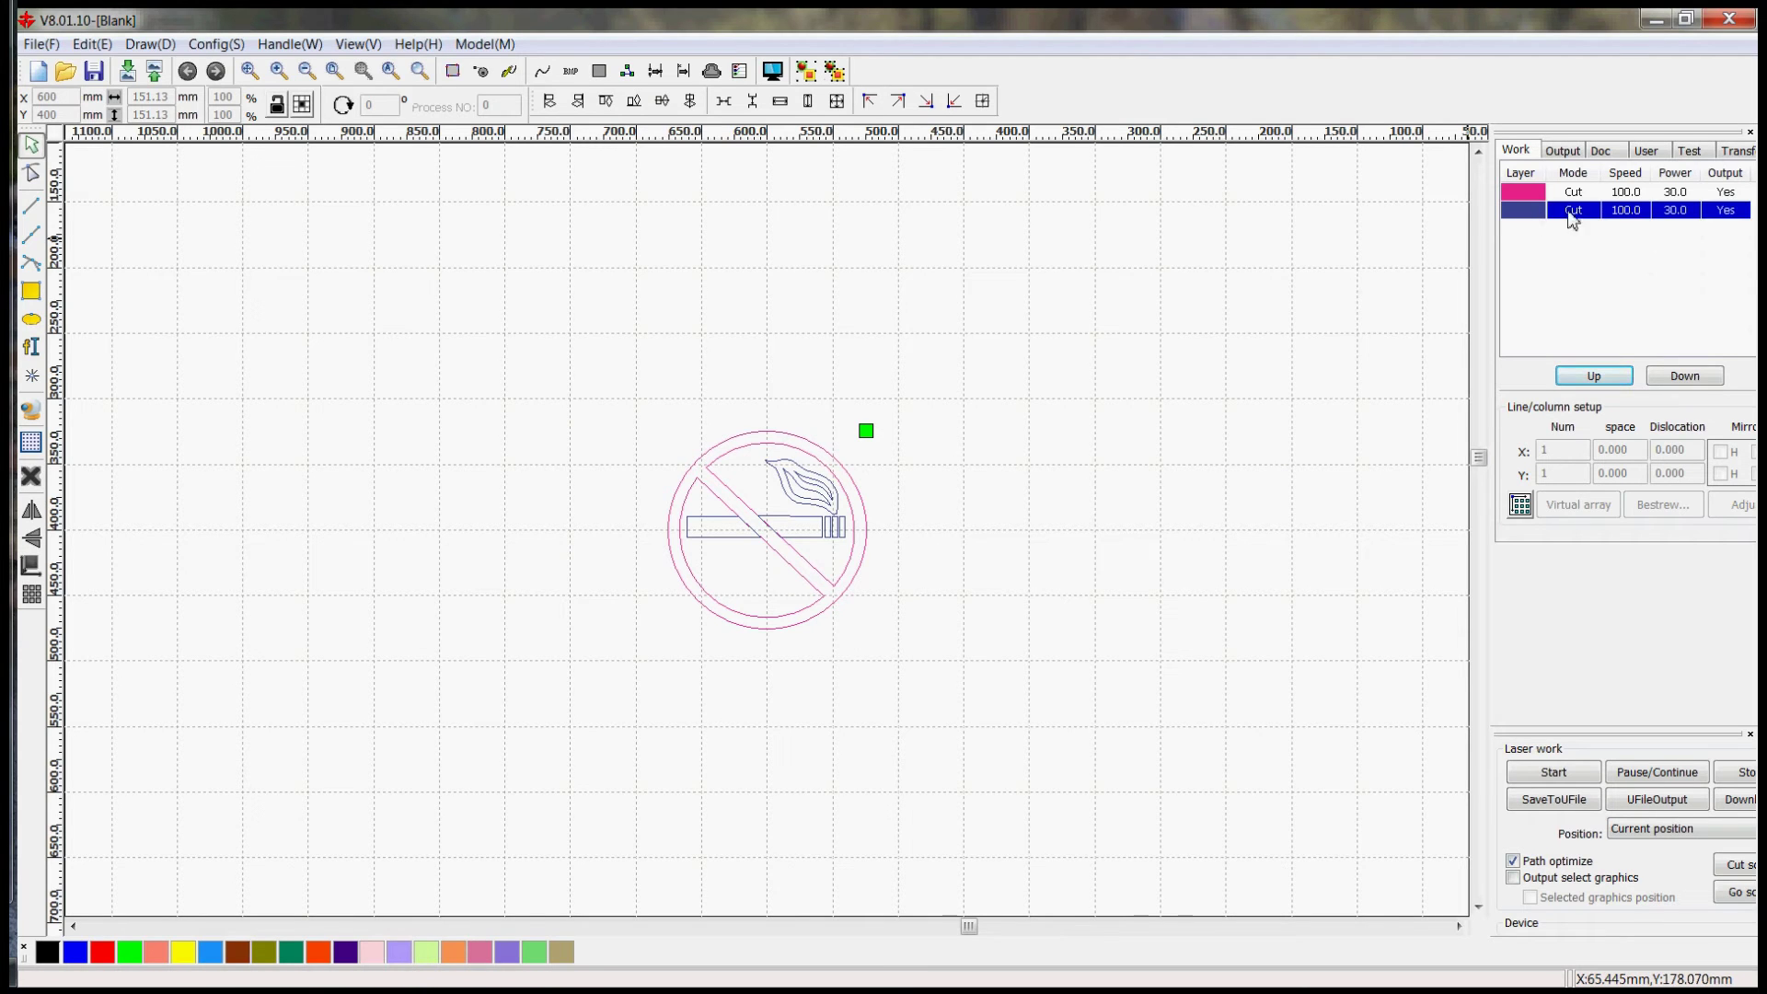
left_click(1595, 375)
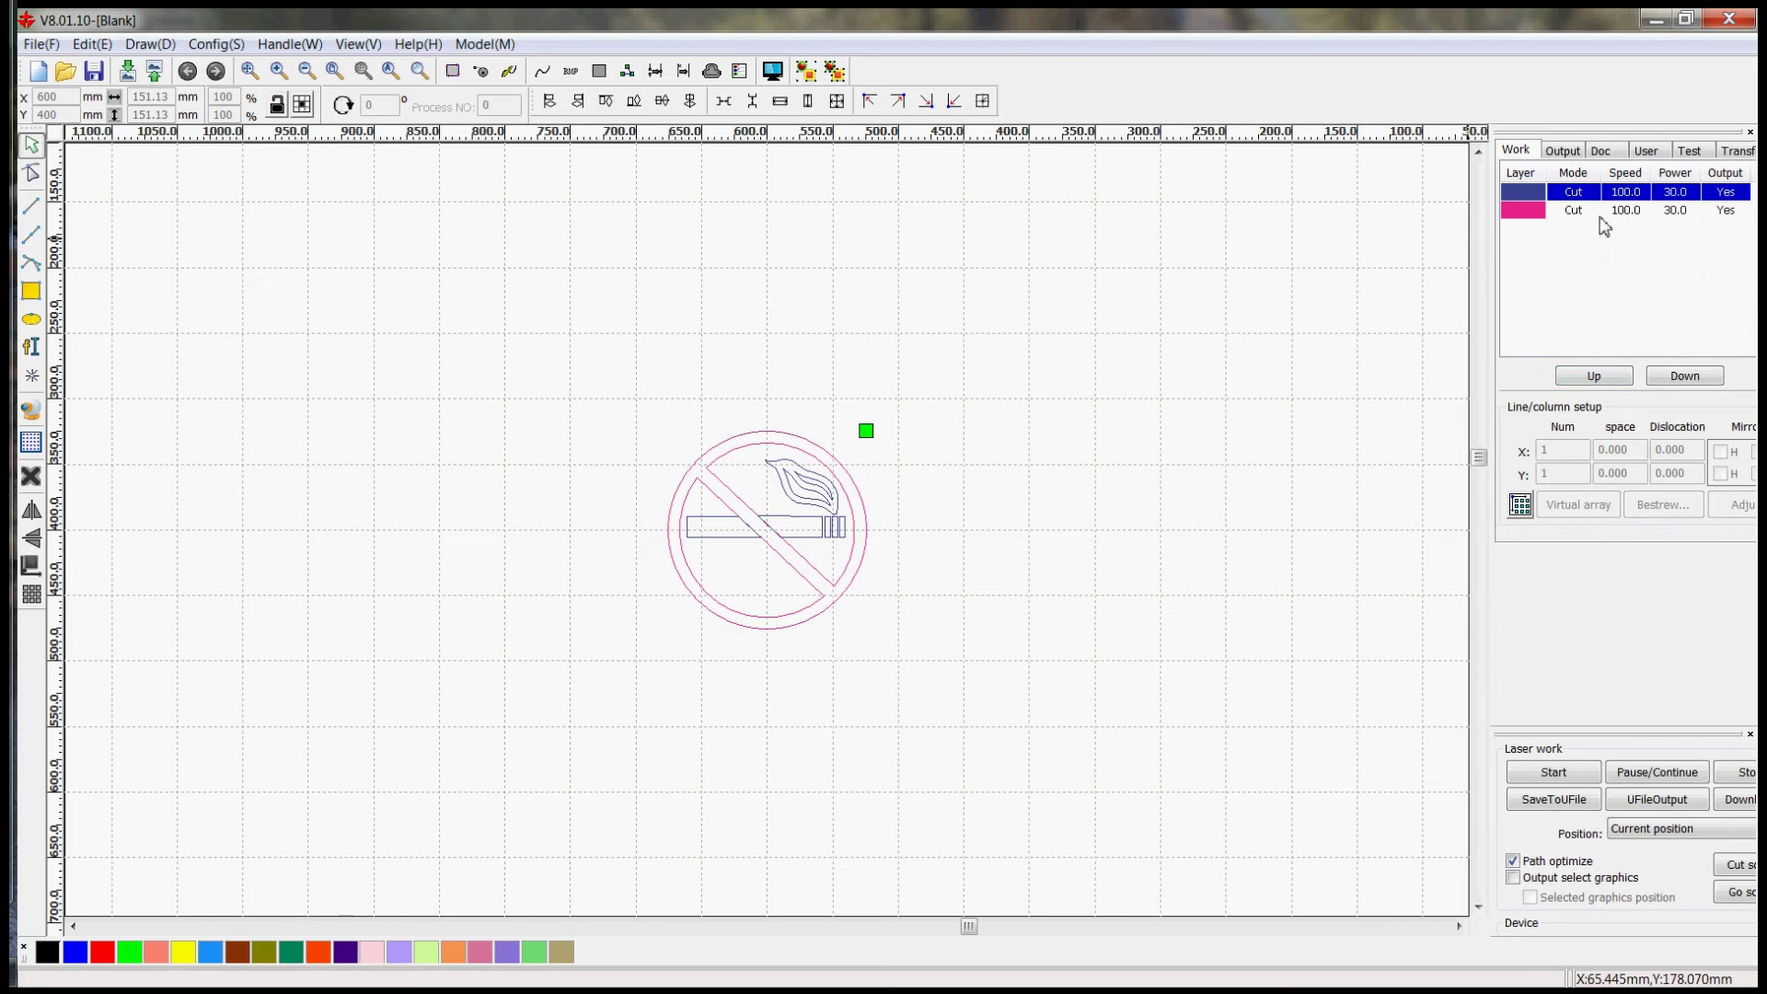
Step: Set the blue layer to Scan mode at 400 mm/s, 40% min and max power, 0.08 mm interval, with laser 2 disabled
double_click(1585, 200)
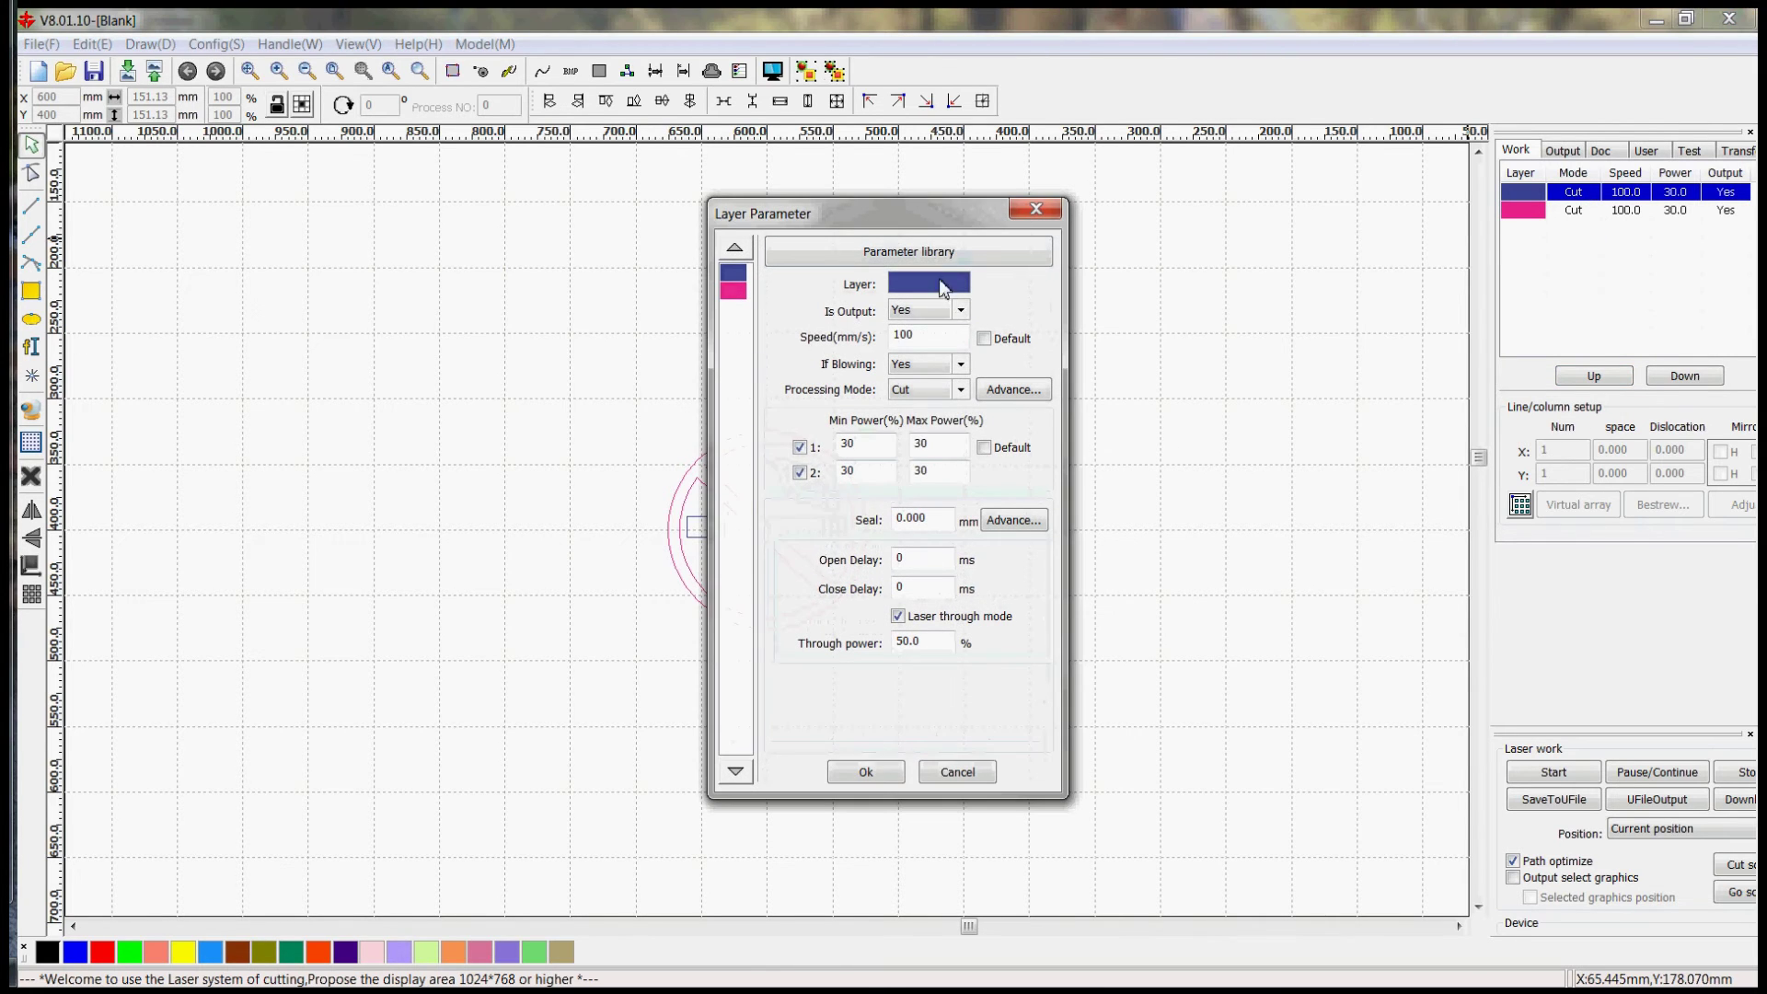
left_click(928, 391)
left_click(930, 409)
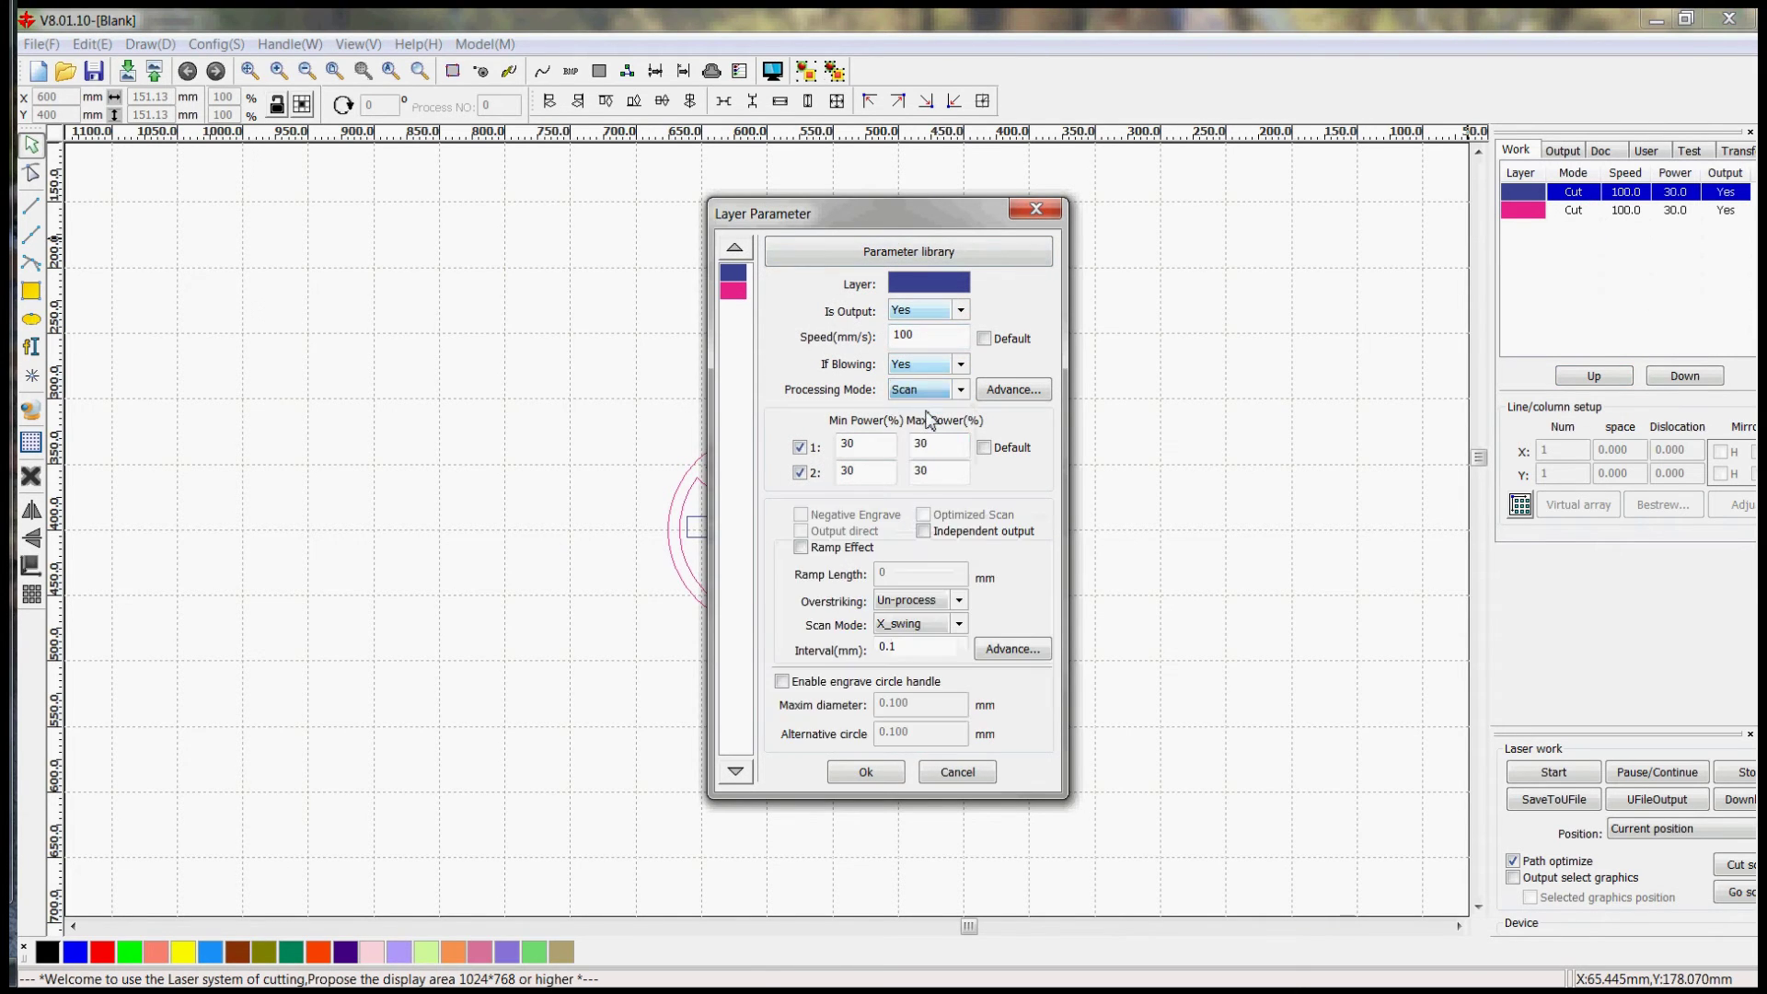
double_click(931, 337)
type("400")
double_click(887, 450)
type("40")
key("Tab")
type("40")
left_click(800, 473)
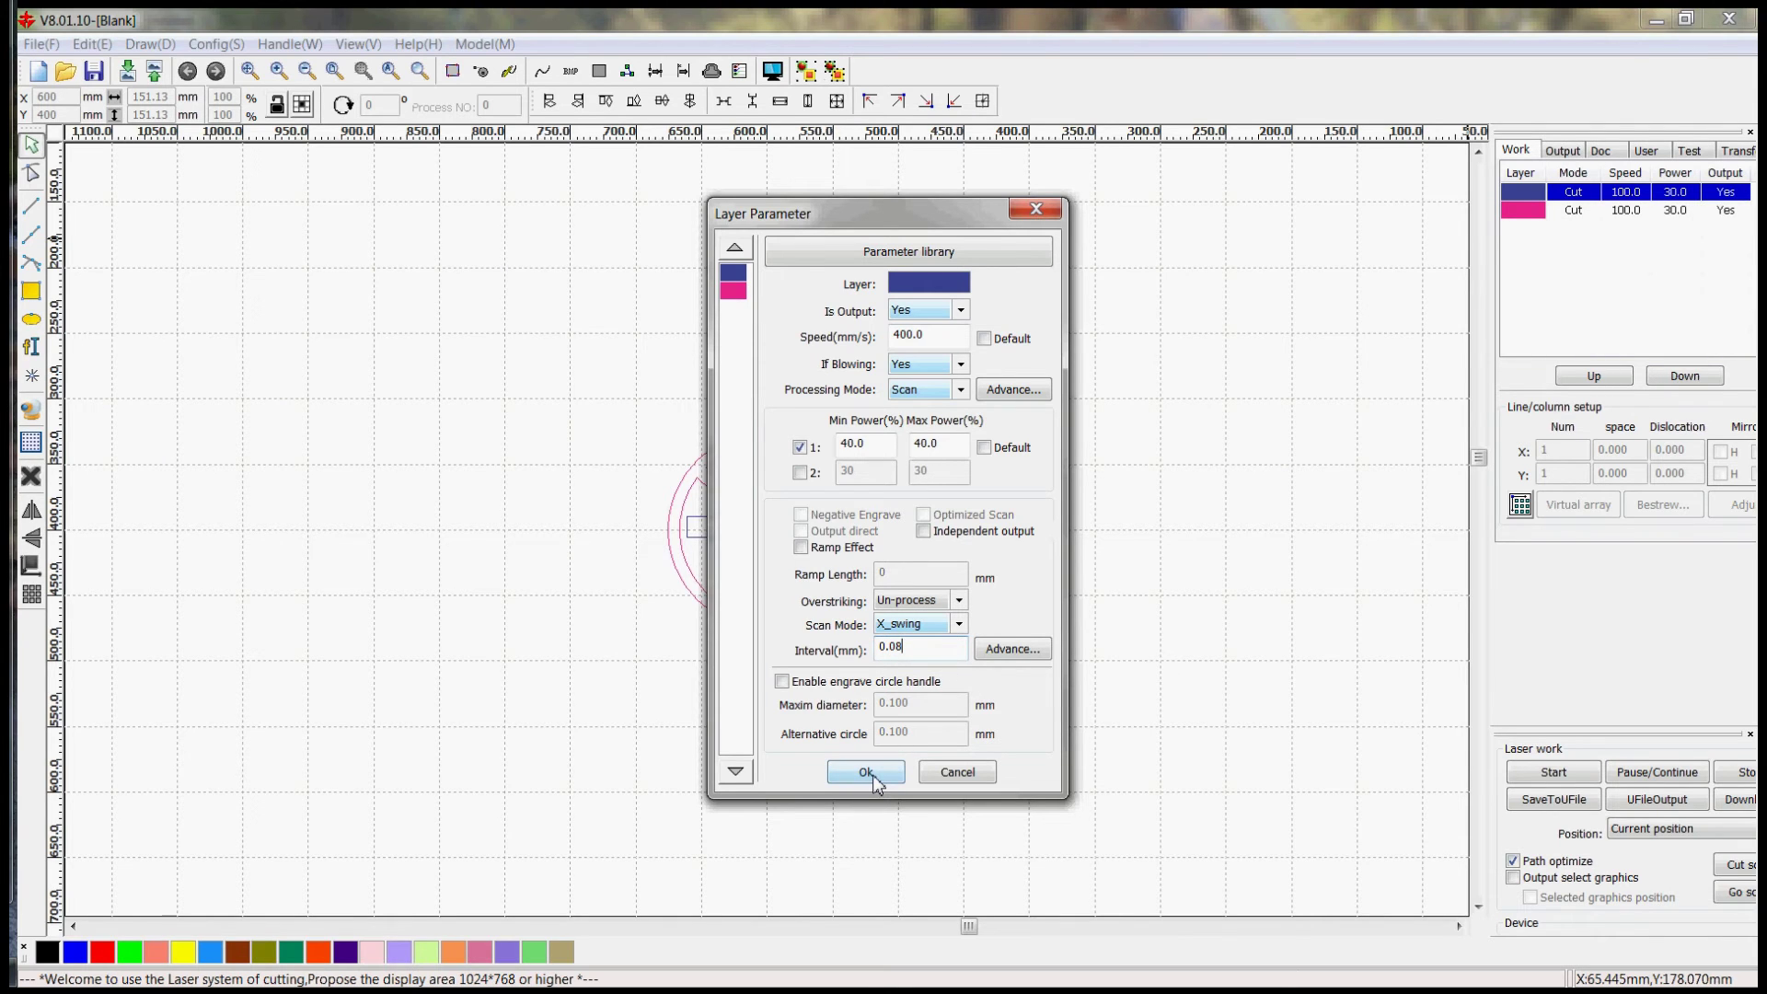
Step: Set the magenta layer's speed to 600 mm/s and disable laser 2, keeping laser 1 enabled
left_click(735, 291)
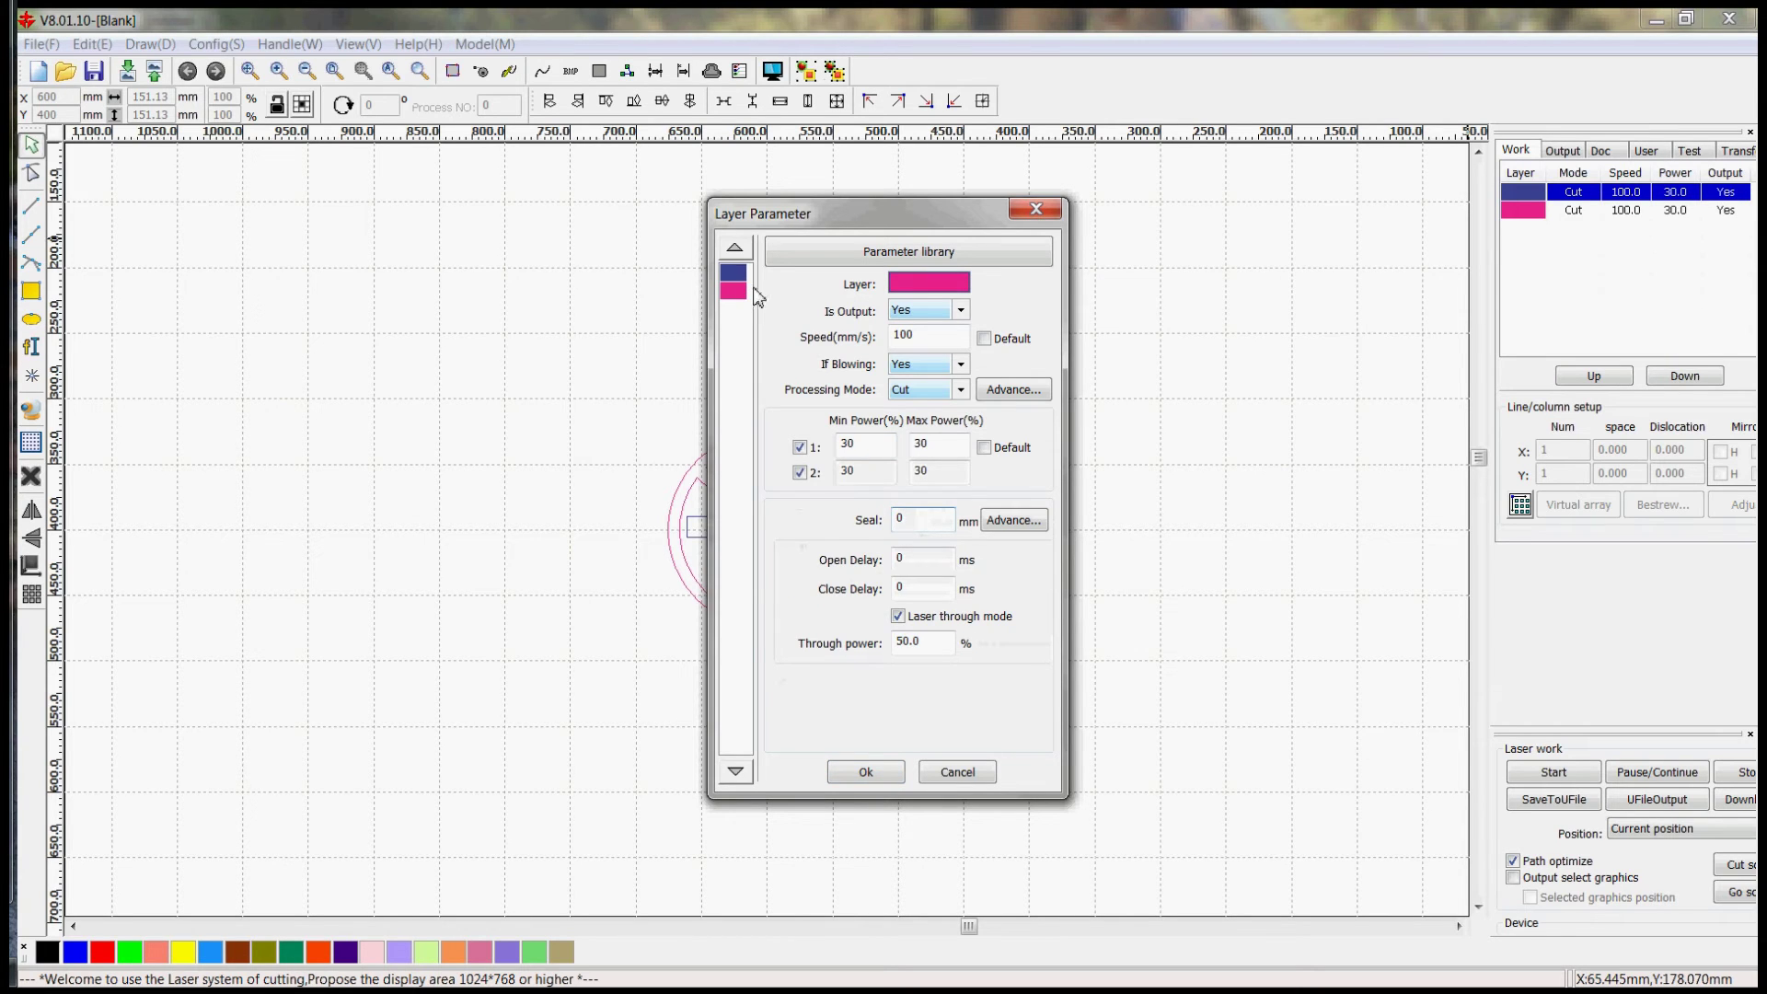
double_click(933, 337)
type("6")
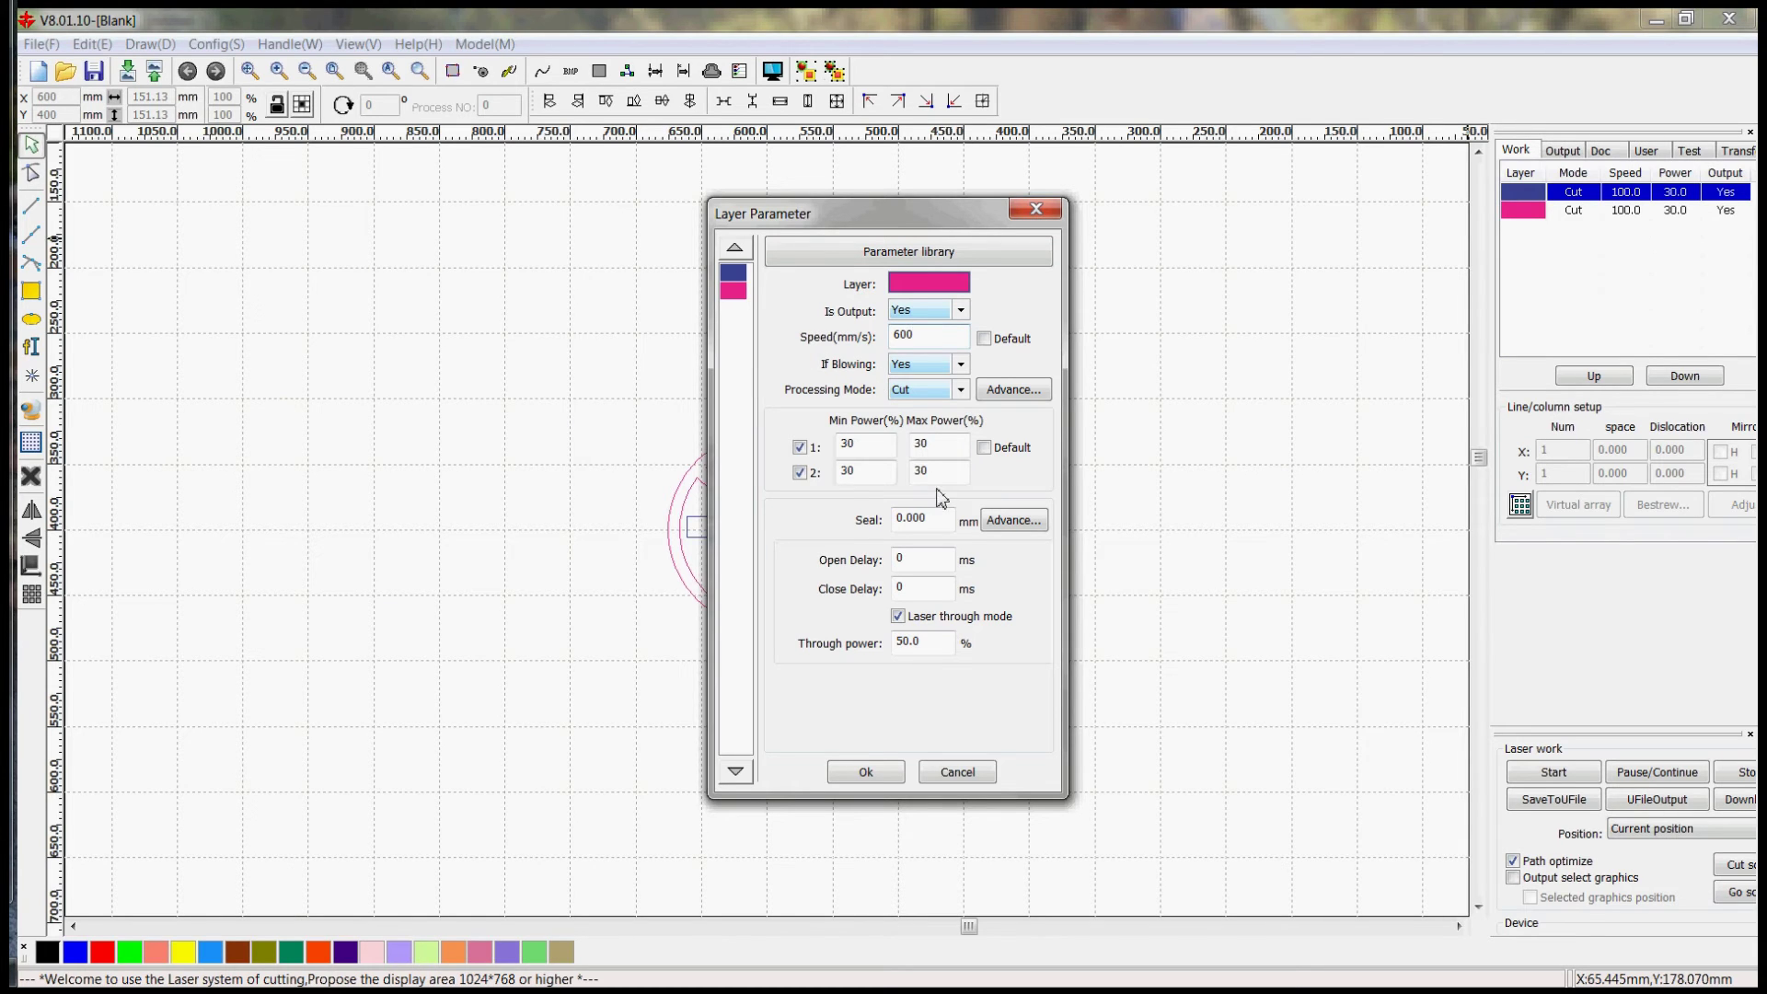
left_click(799, 447)
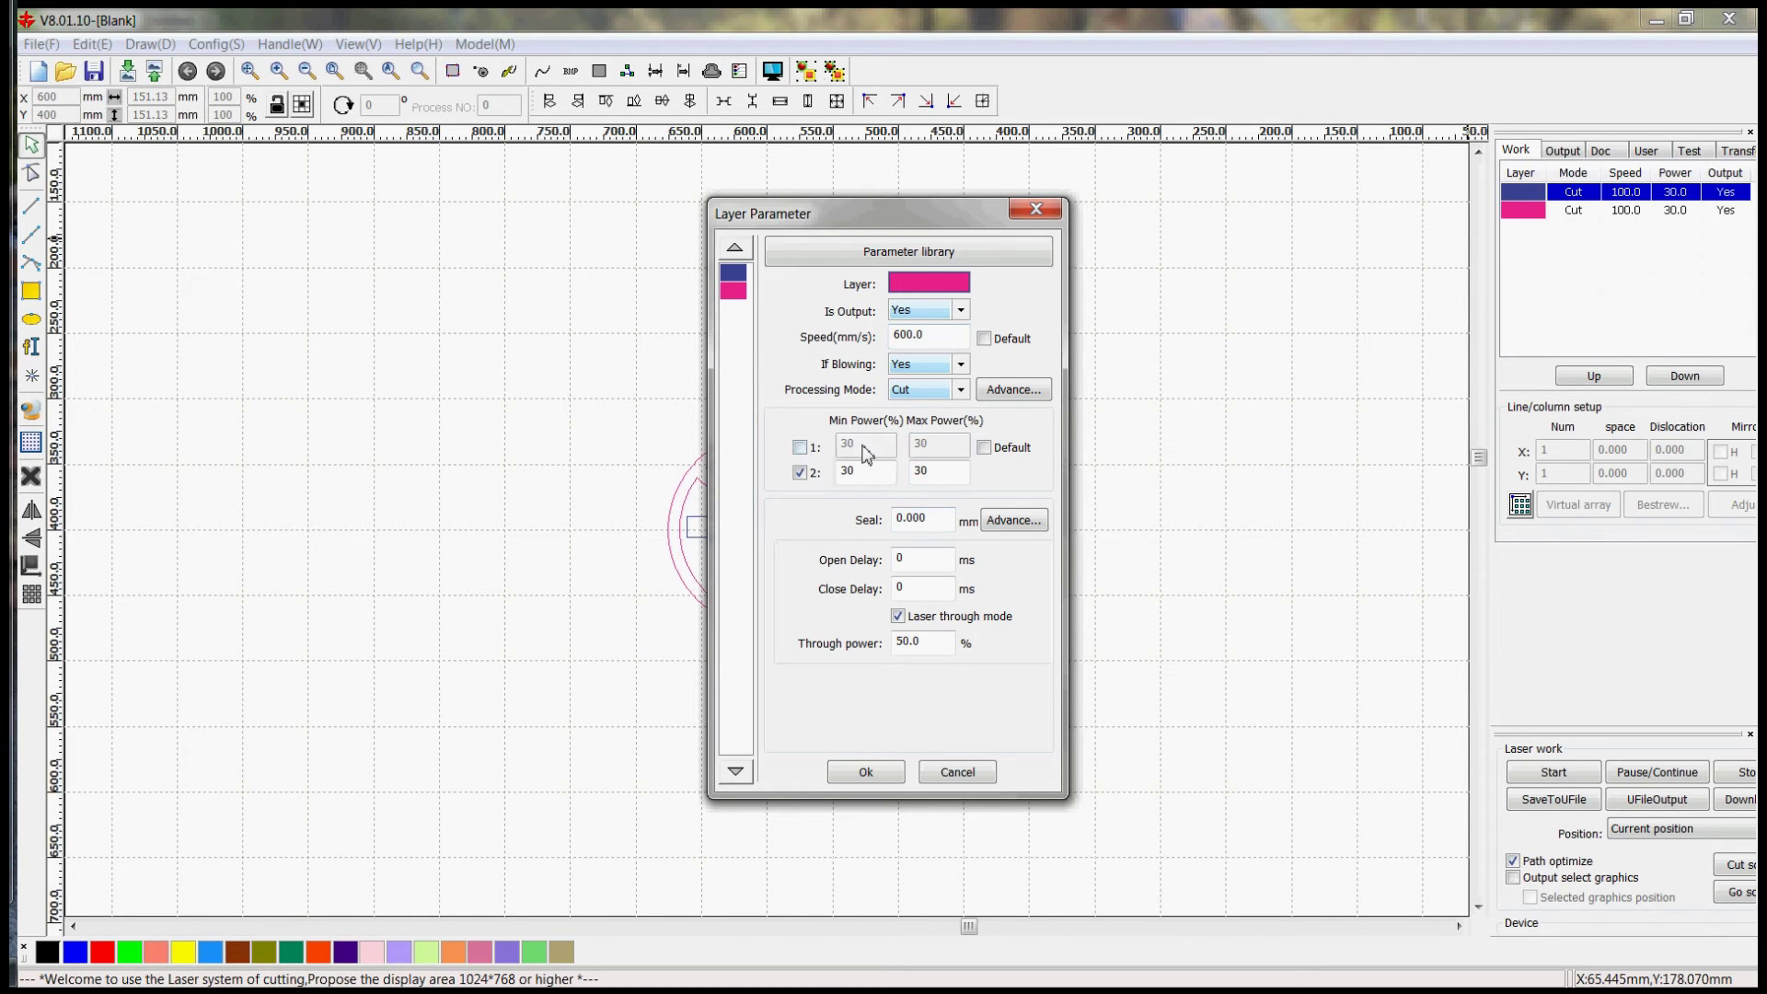
left_click(799, 447)
left_click(799, 472)
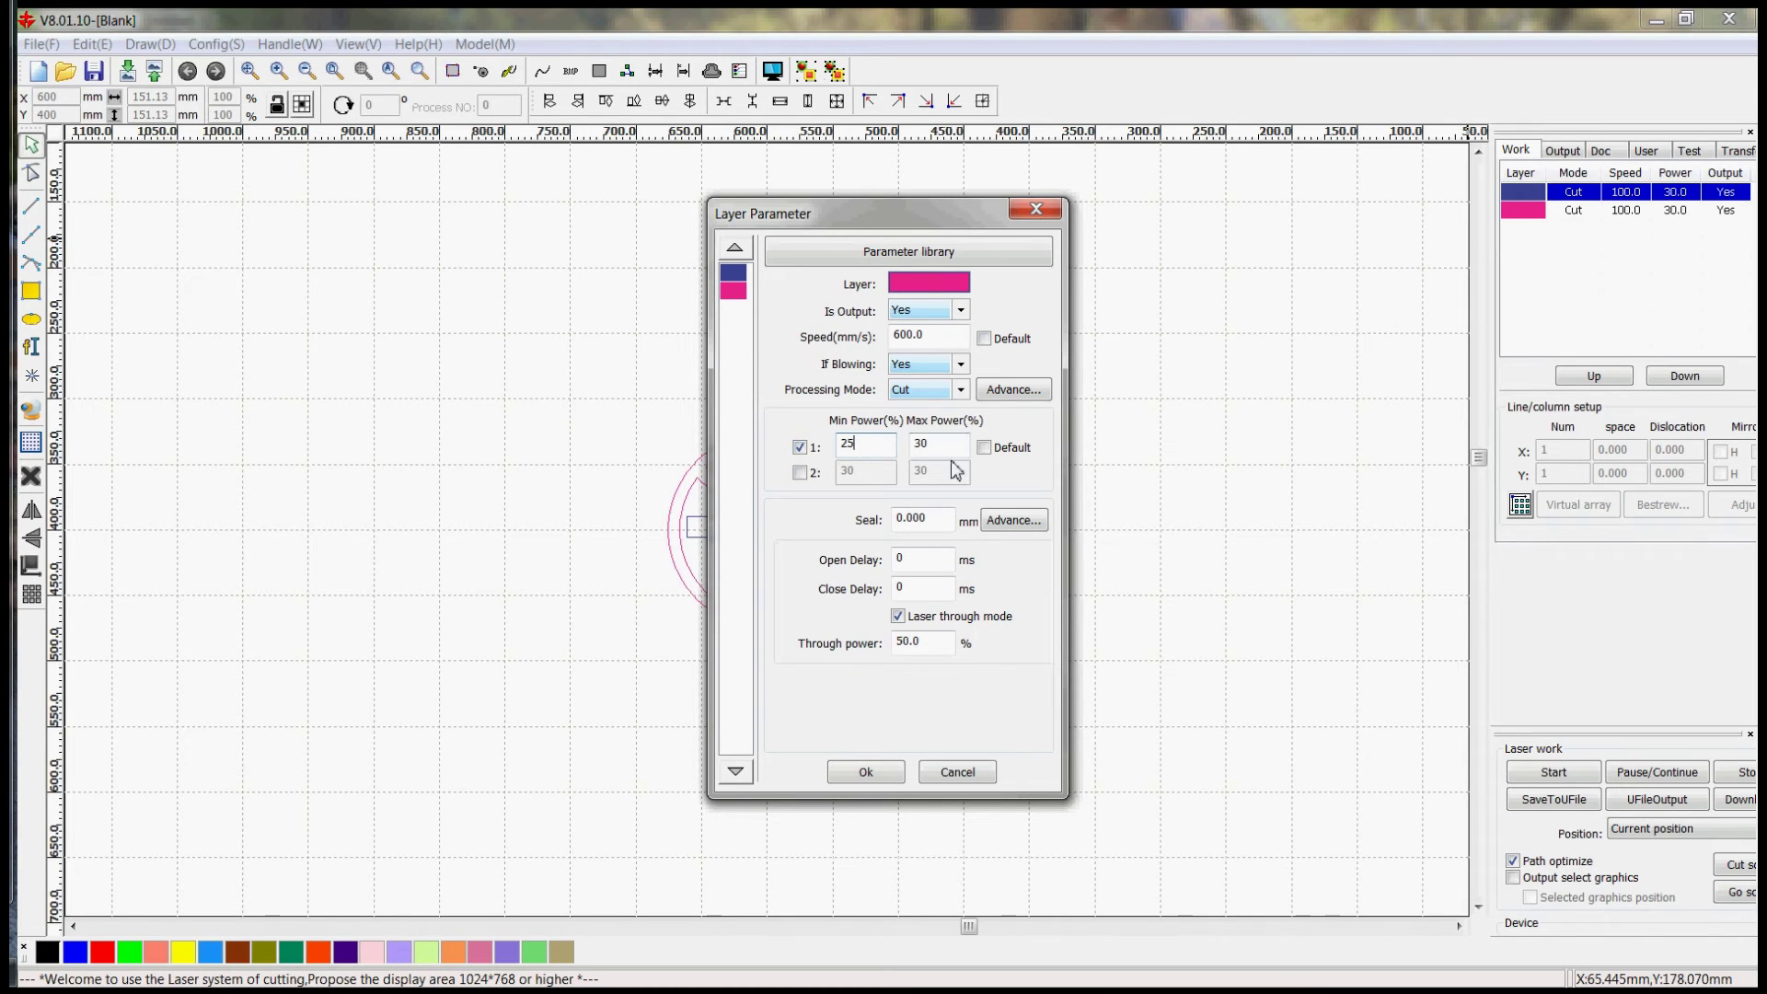
Step: Give the magenta layer 25% min and max power, turn off laser through mode, and apply Scan processing
left_click_drag(954, 451, 879, 455)
type("25")
key("Tab")
left_click(899, 617)
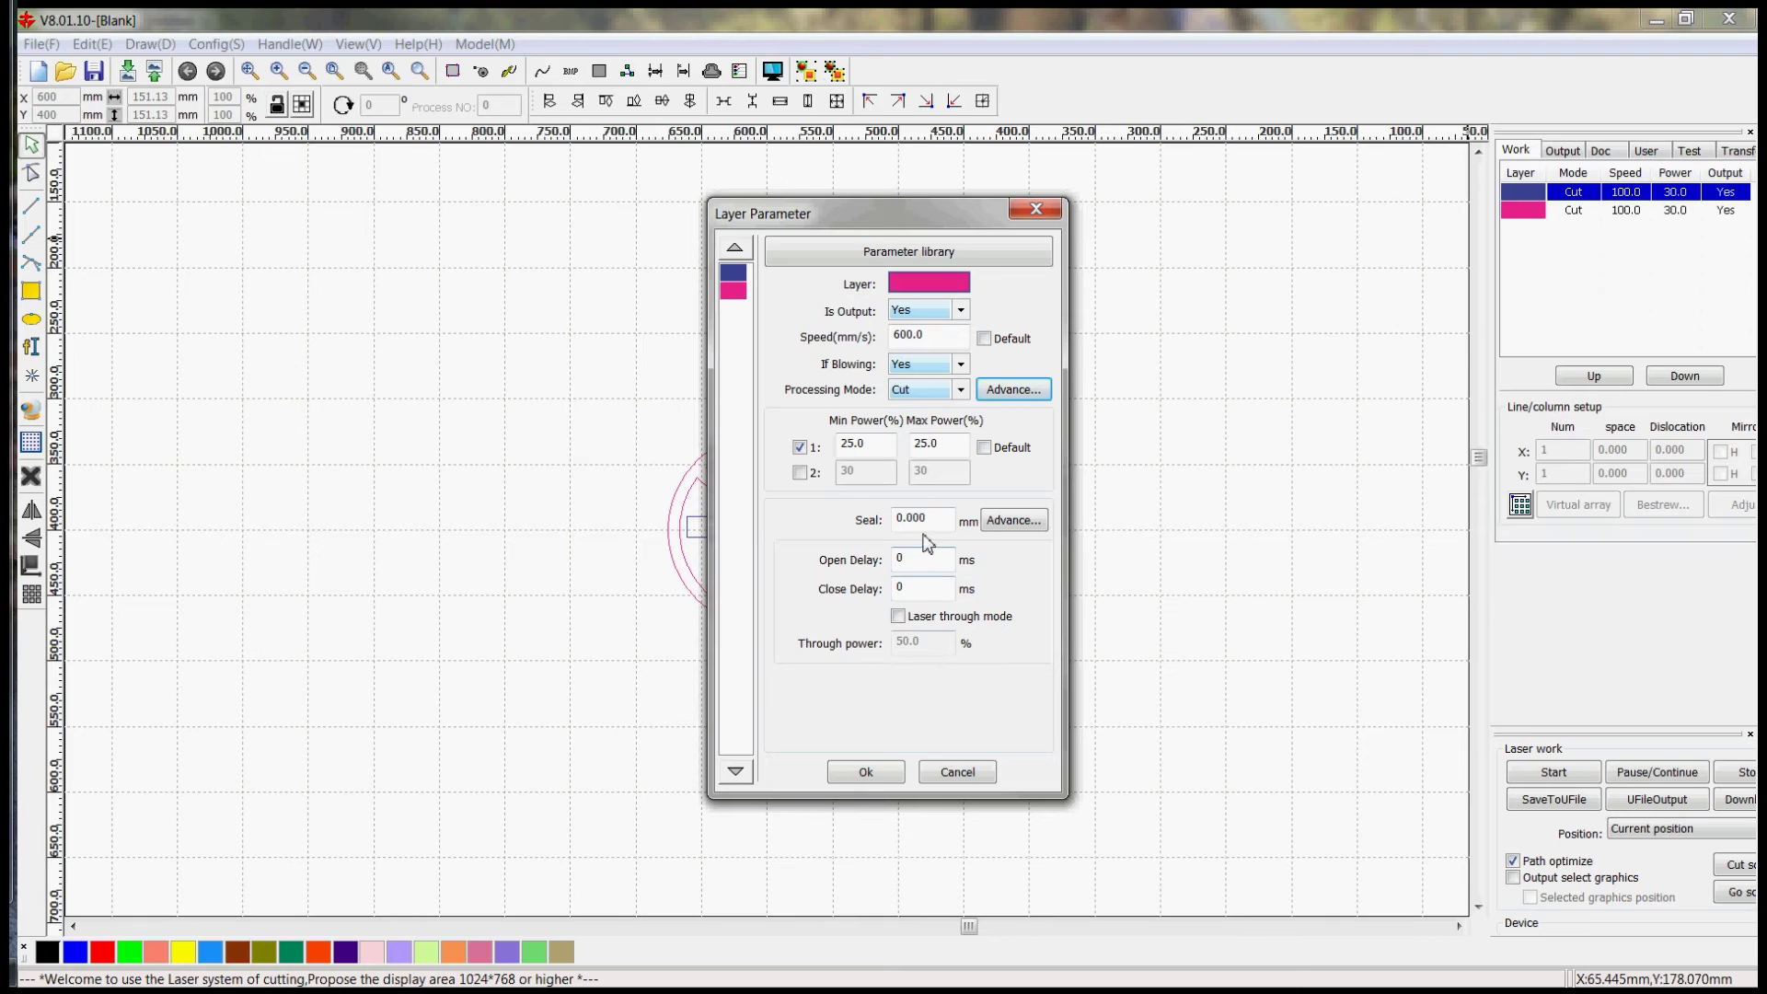
left_click(936, 388)
left_click(916, 417)
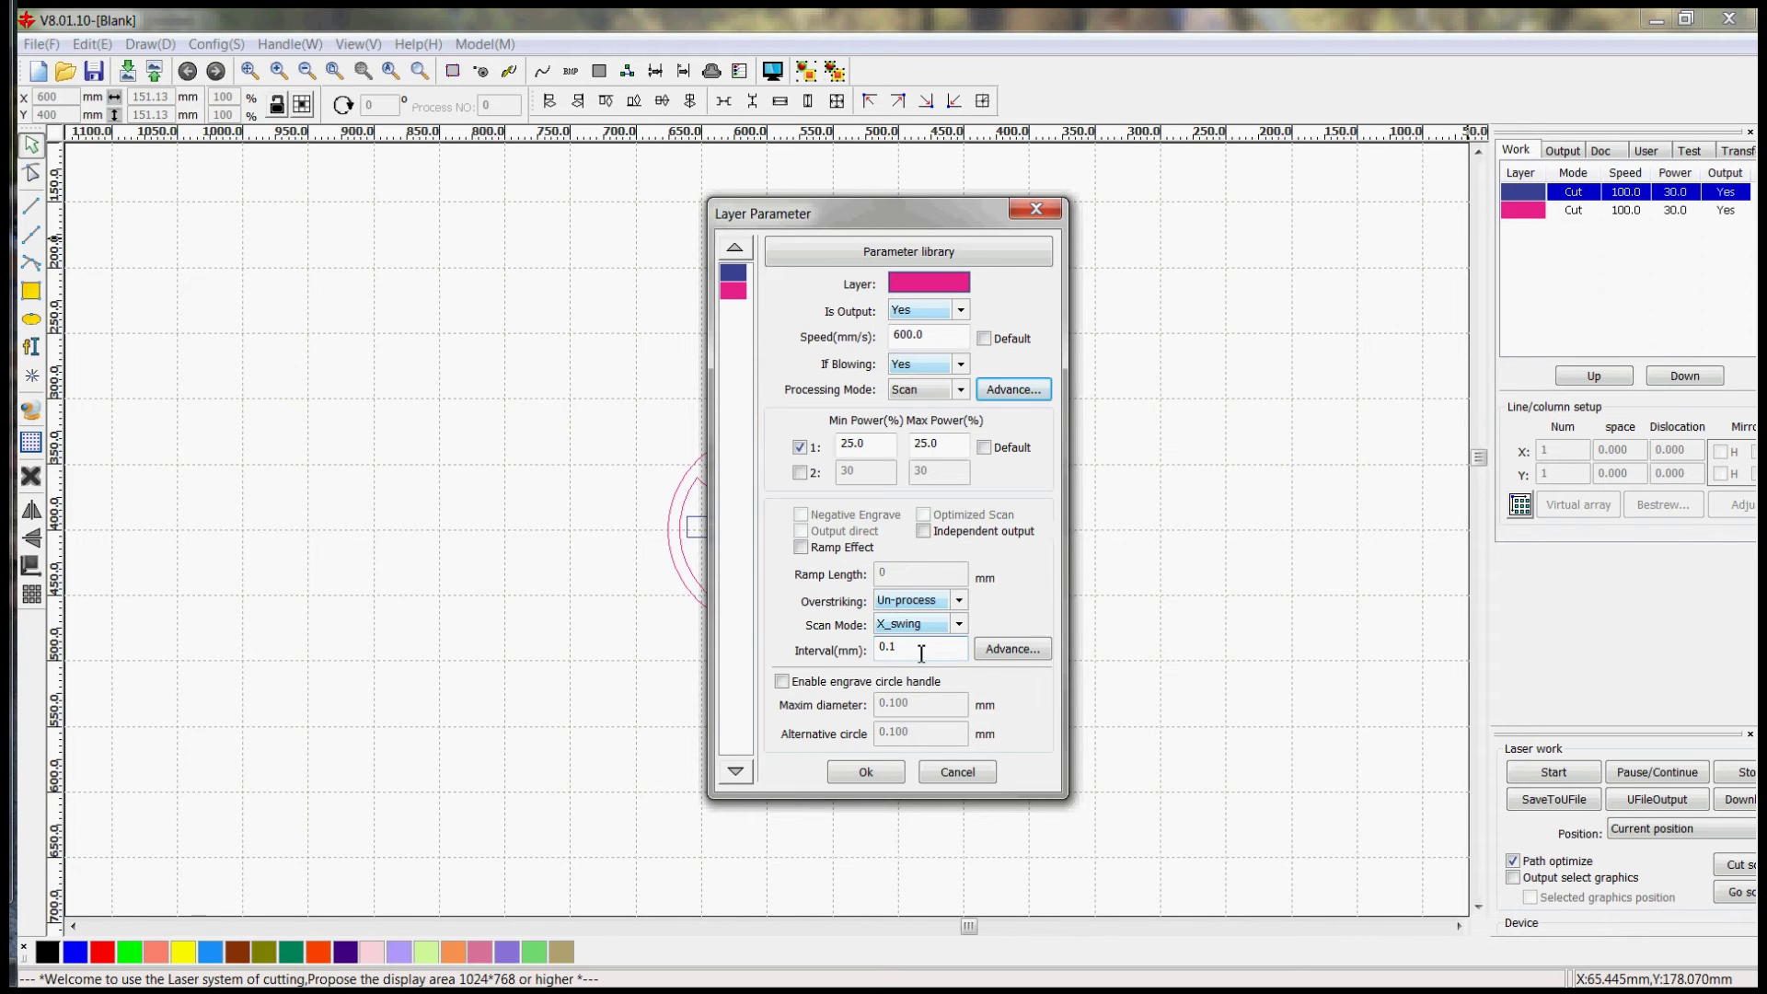
left_click(867, 773)
Step: Select the whole sign, open its engraving preview and run the simulation
left_click_drag(624, 373, 870, 627)
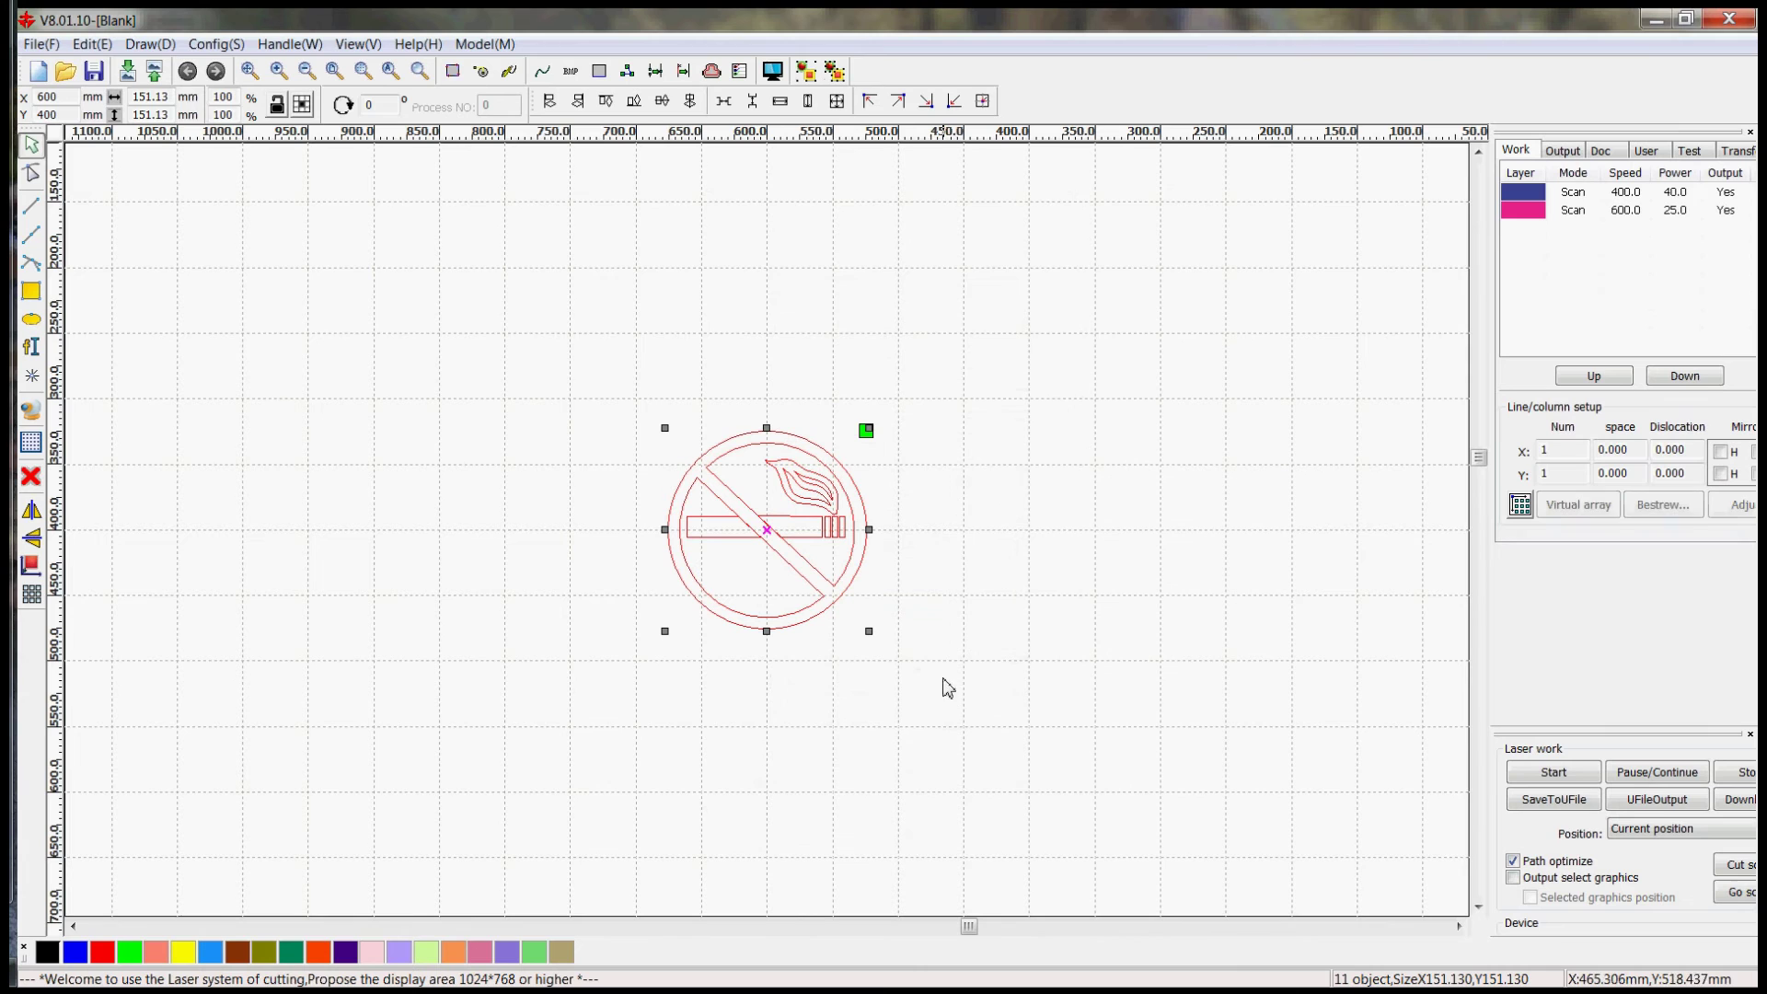
left_click(739, 73)
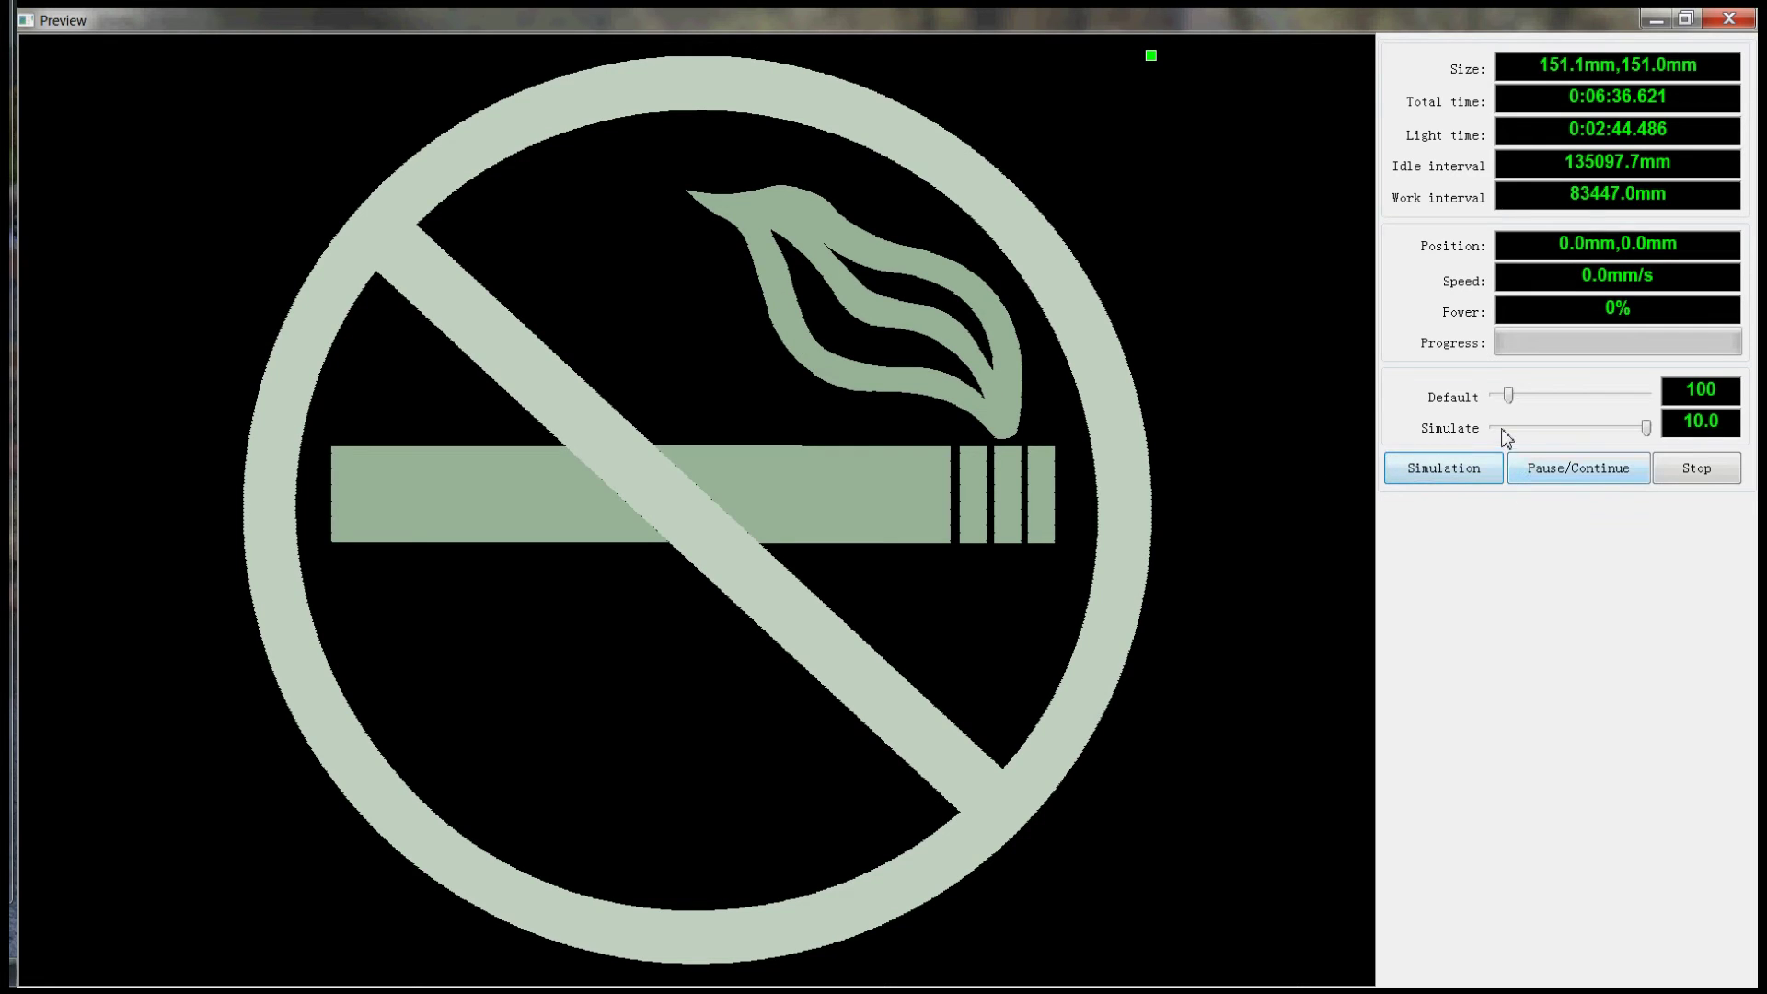
left_click(1449, 470)
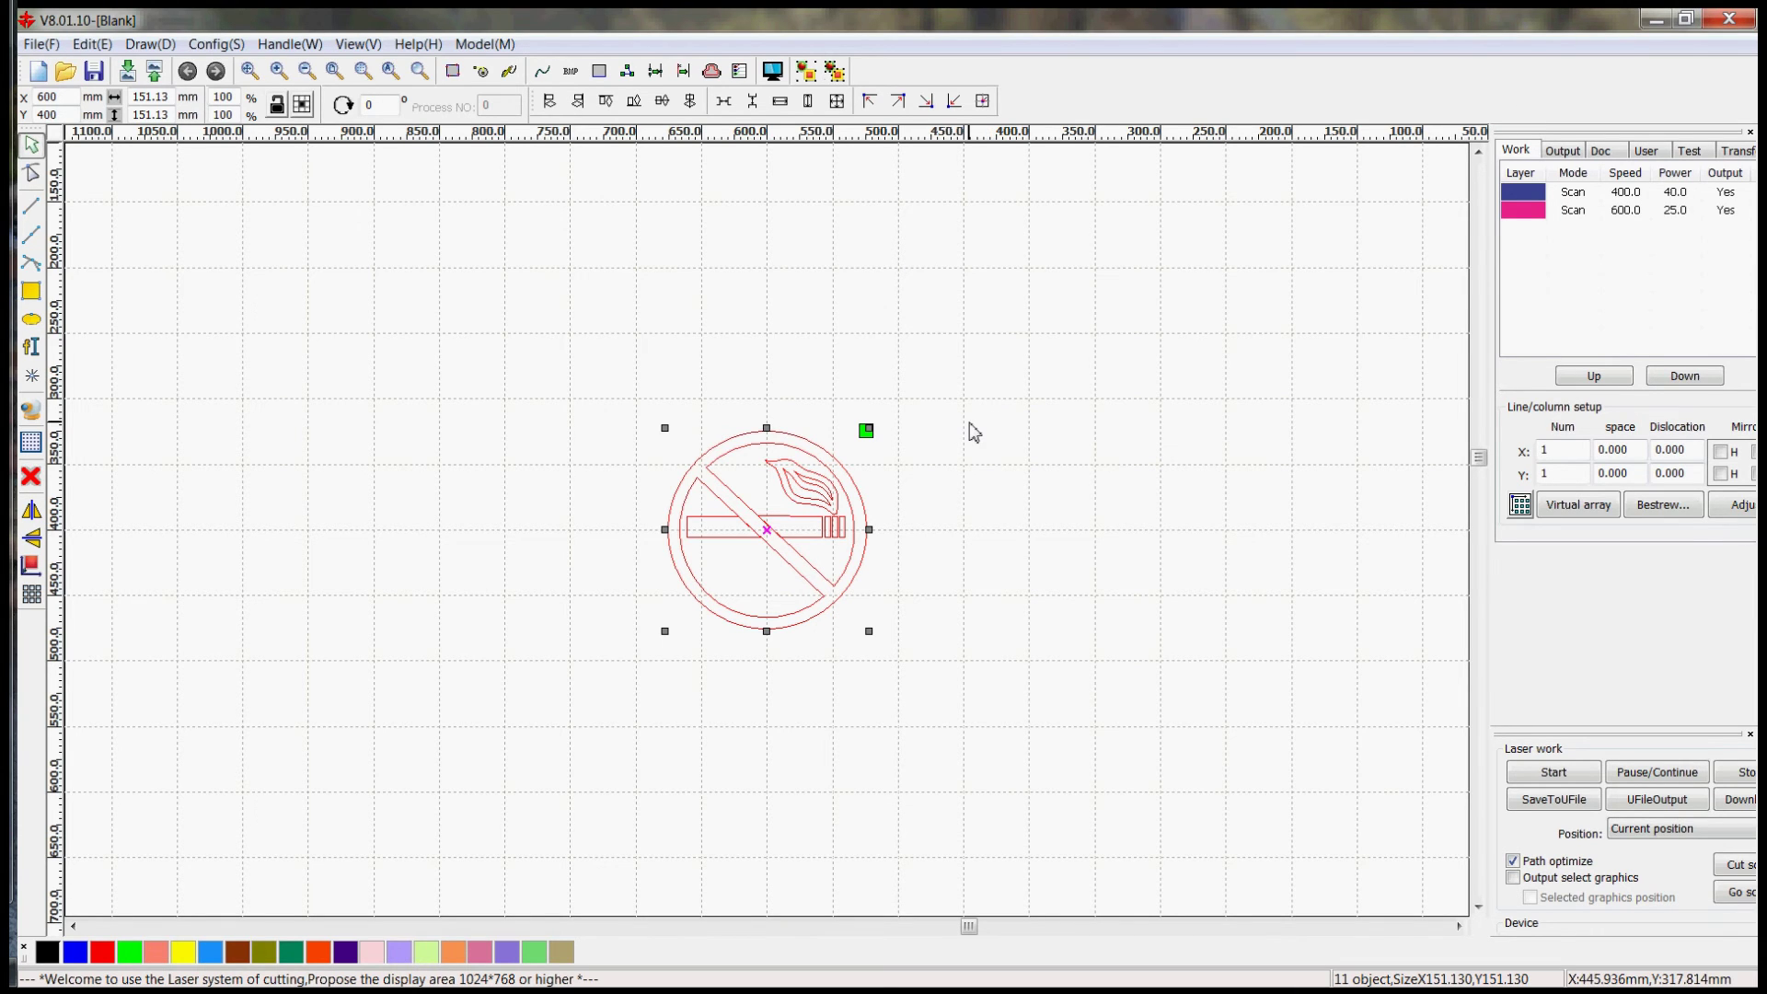
left_click(1021, 437)
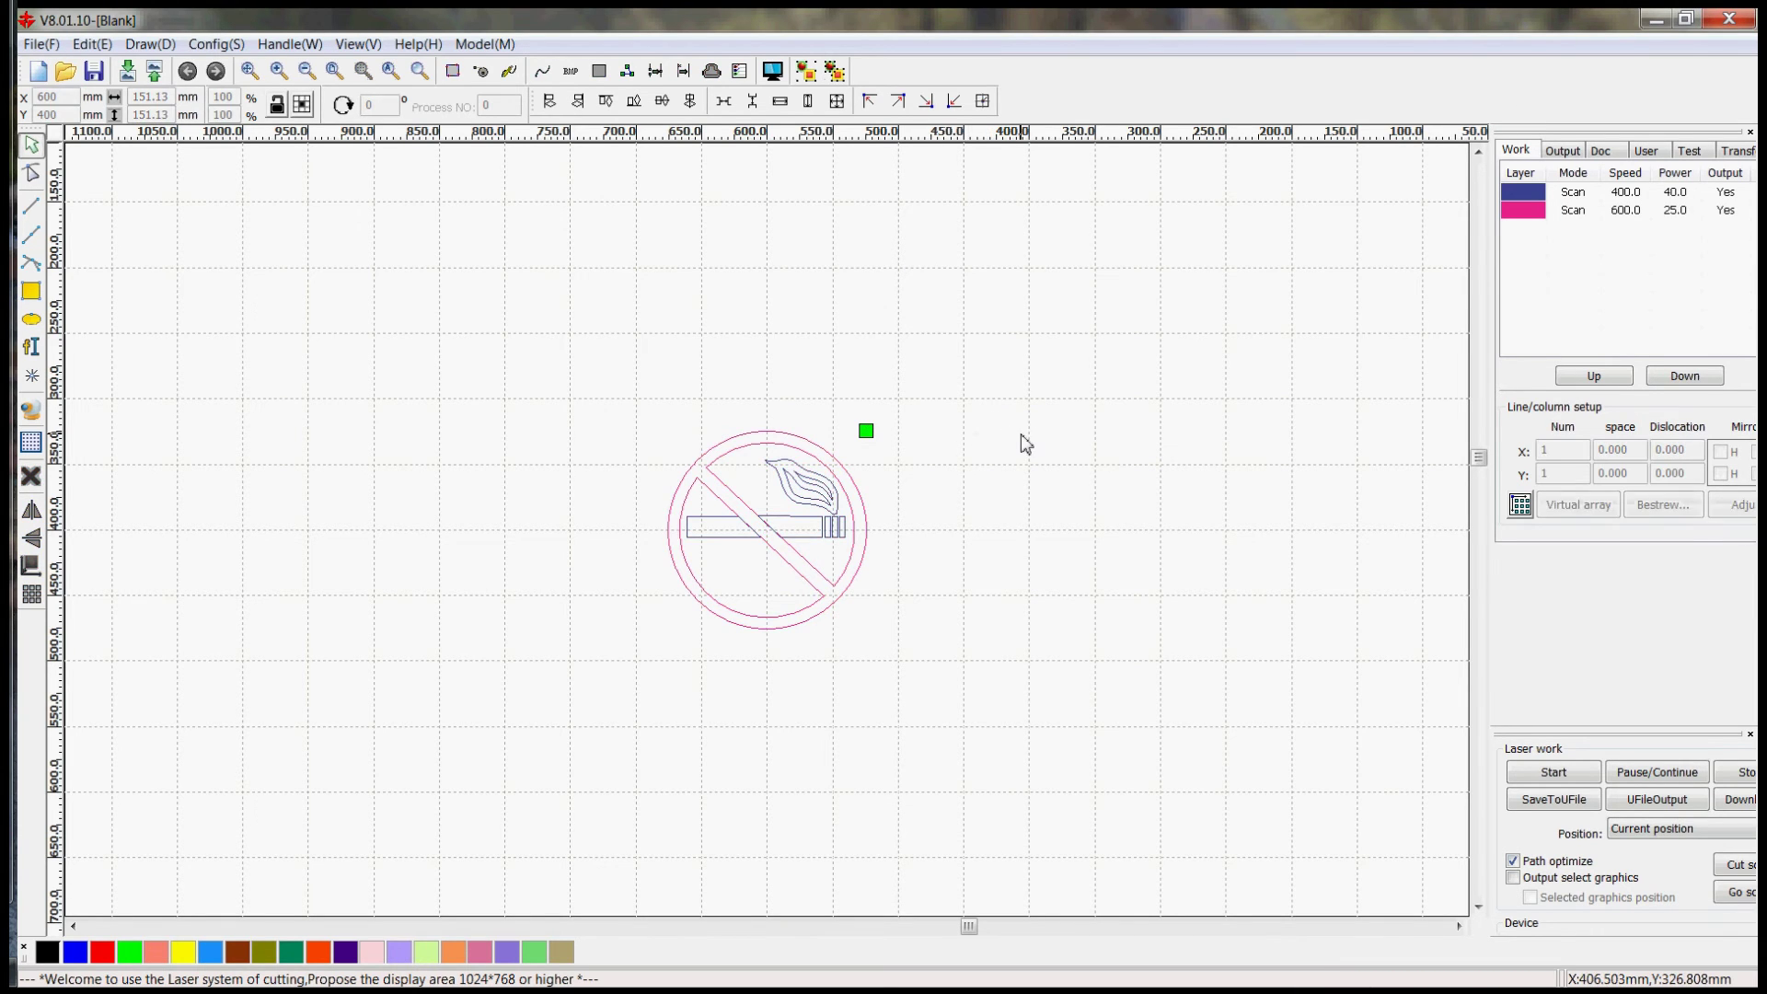
left_click(845, 472)
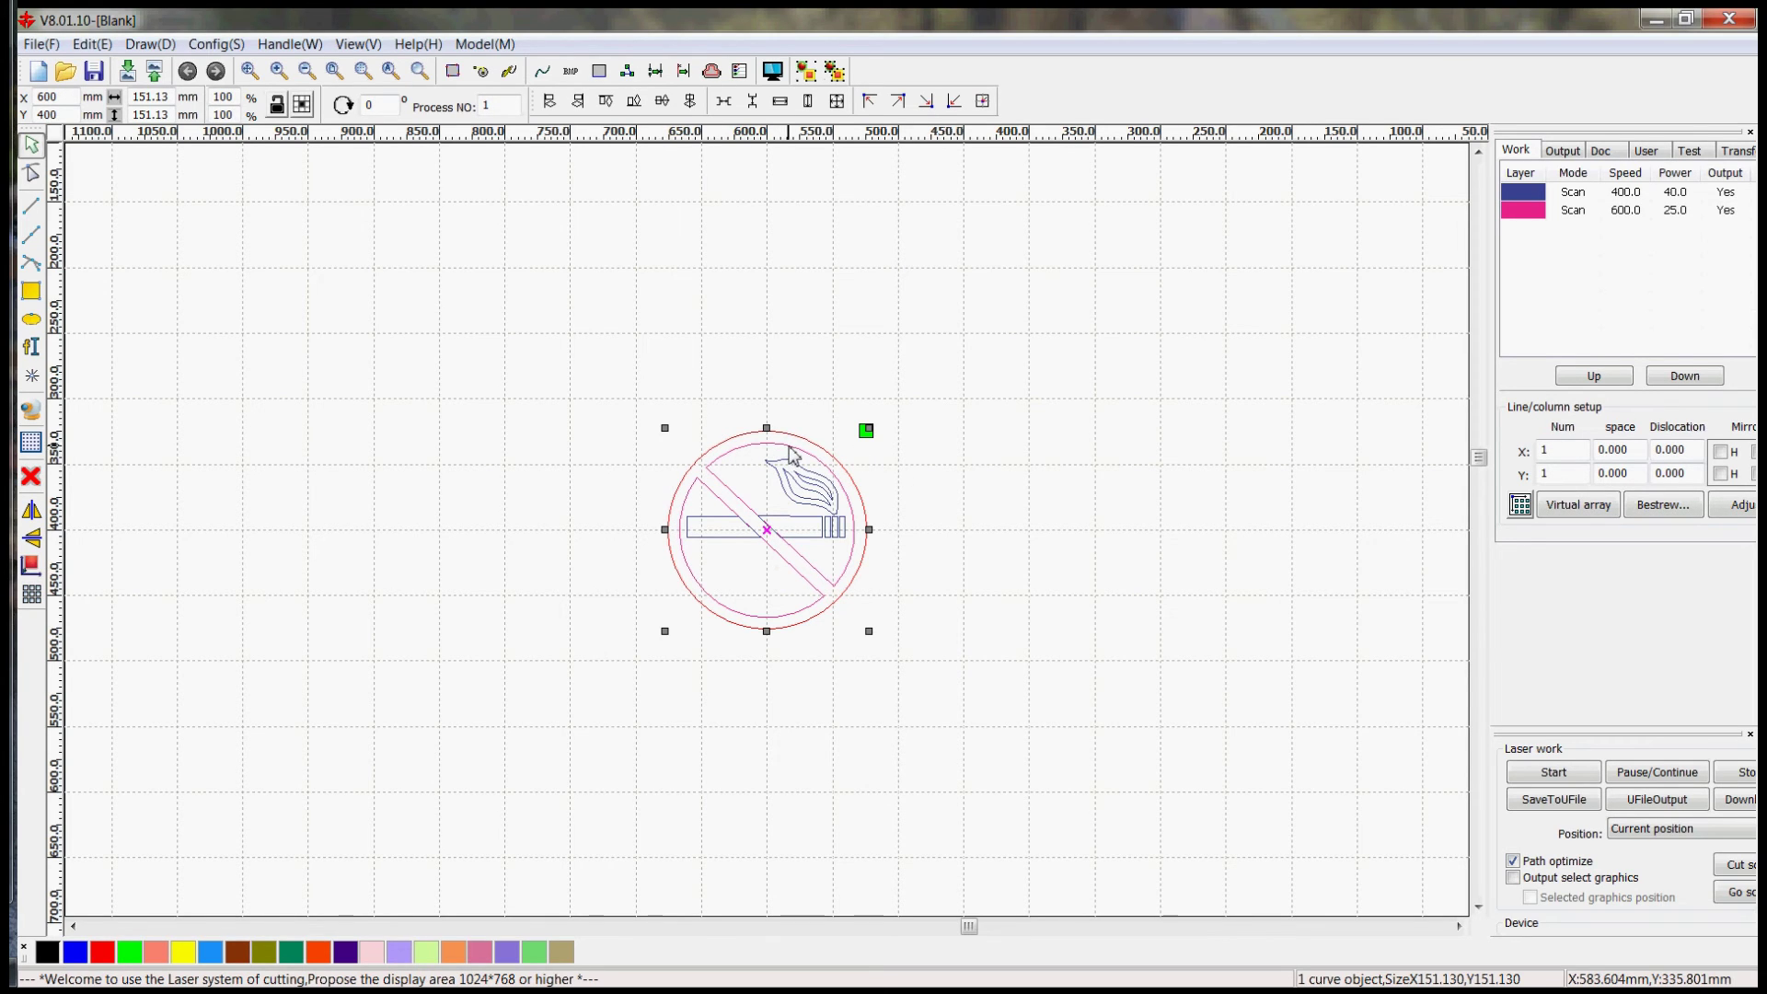
left_click(939, 465)
left_click_drag(610, 383, 932, 667)
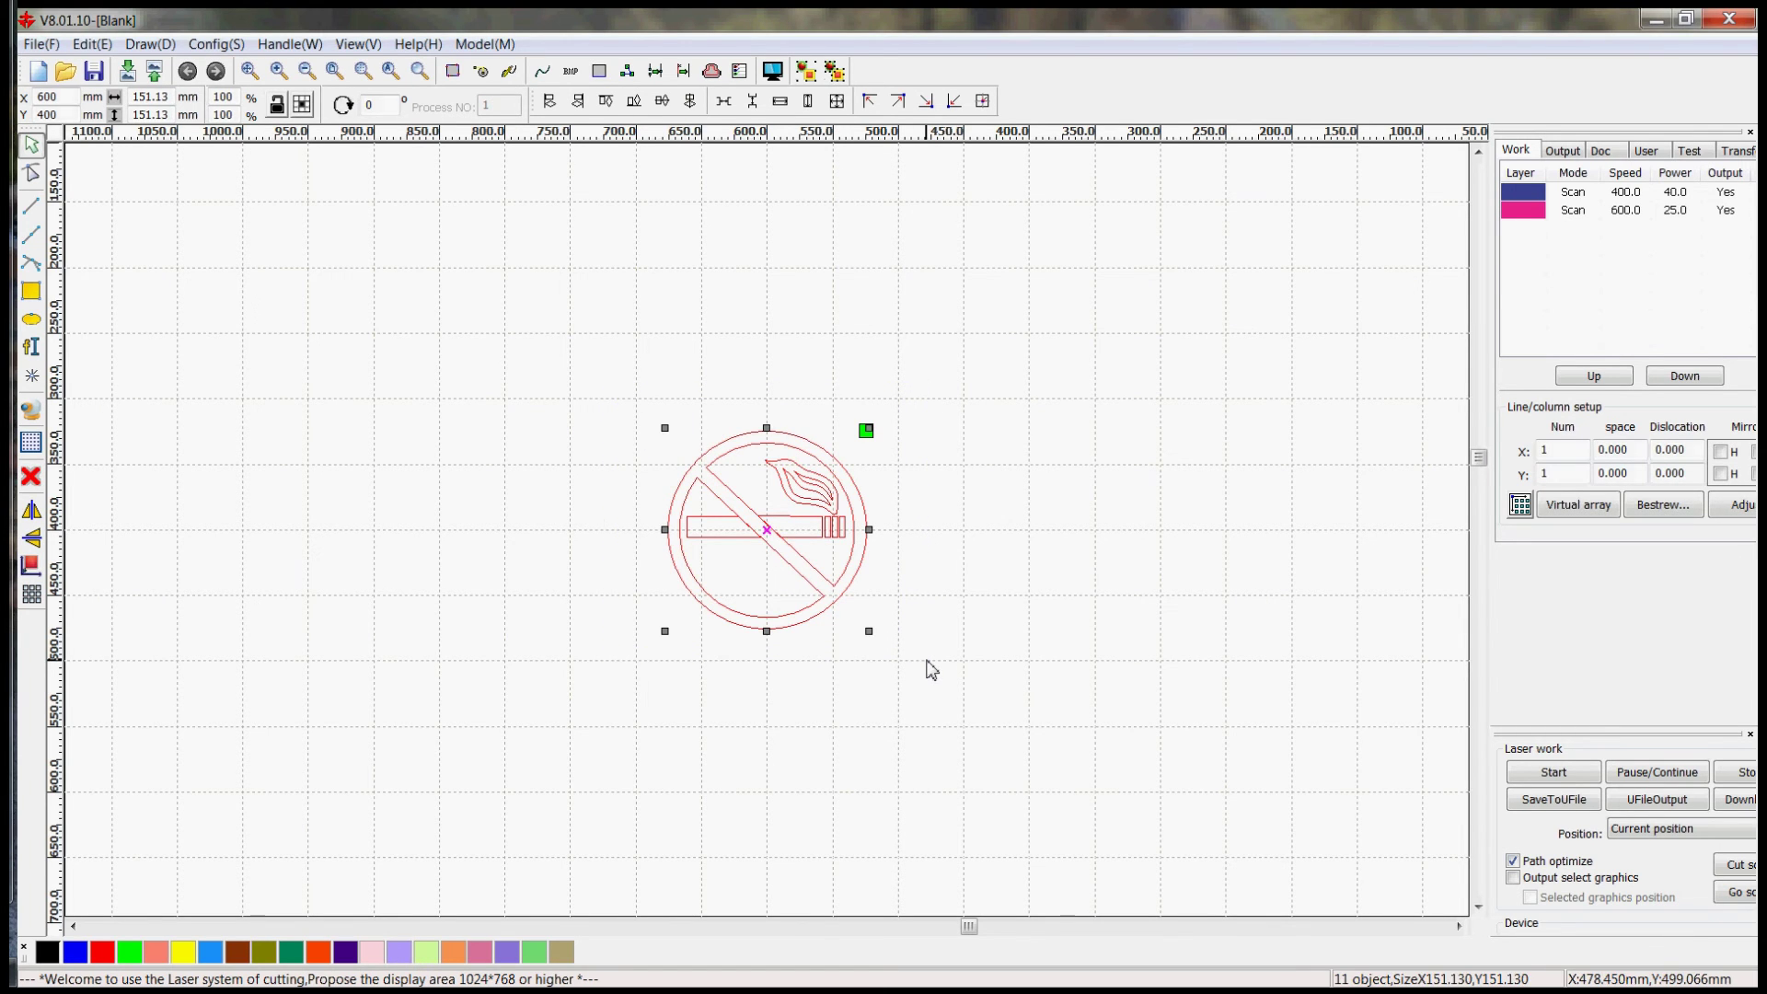
Step: Close the laser program, return to CorelDRAW, and overlay a black-outlined copy of the grouped sign exactly on the original
left_click(1732, 22)
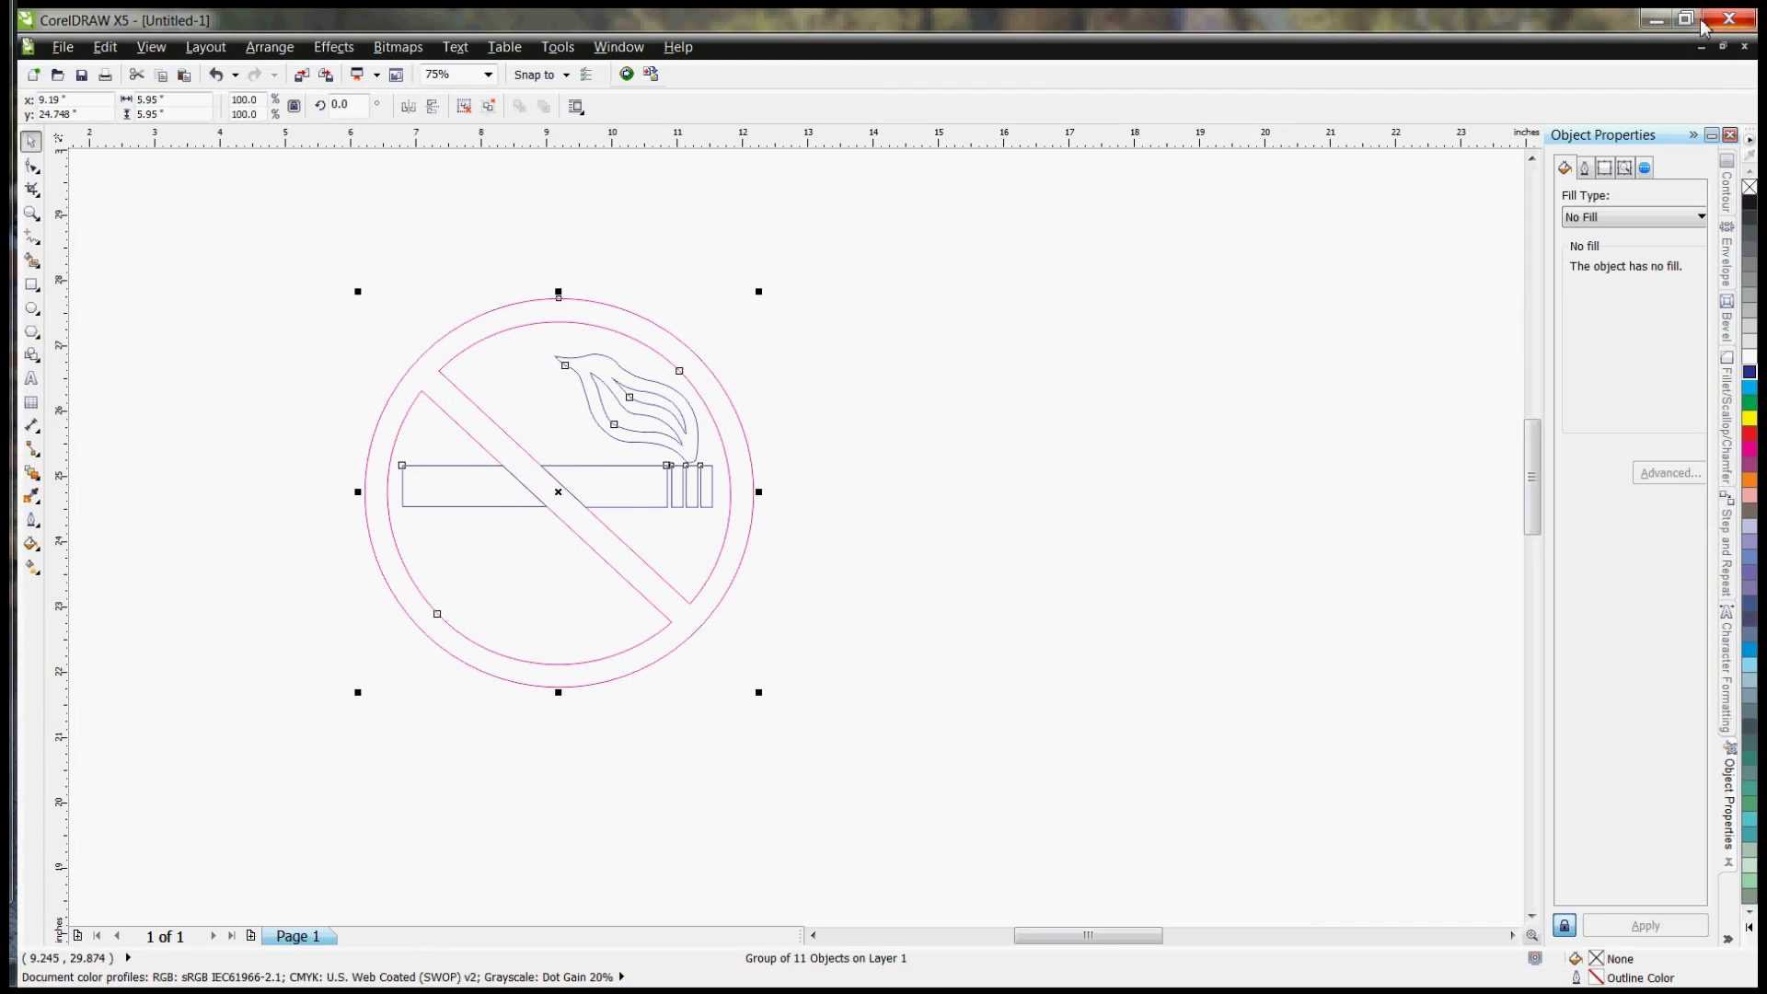
left_click(904, 390)
left_click_drag(273, 260, 844, 758)
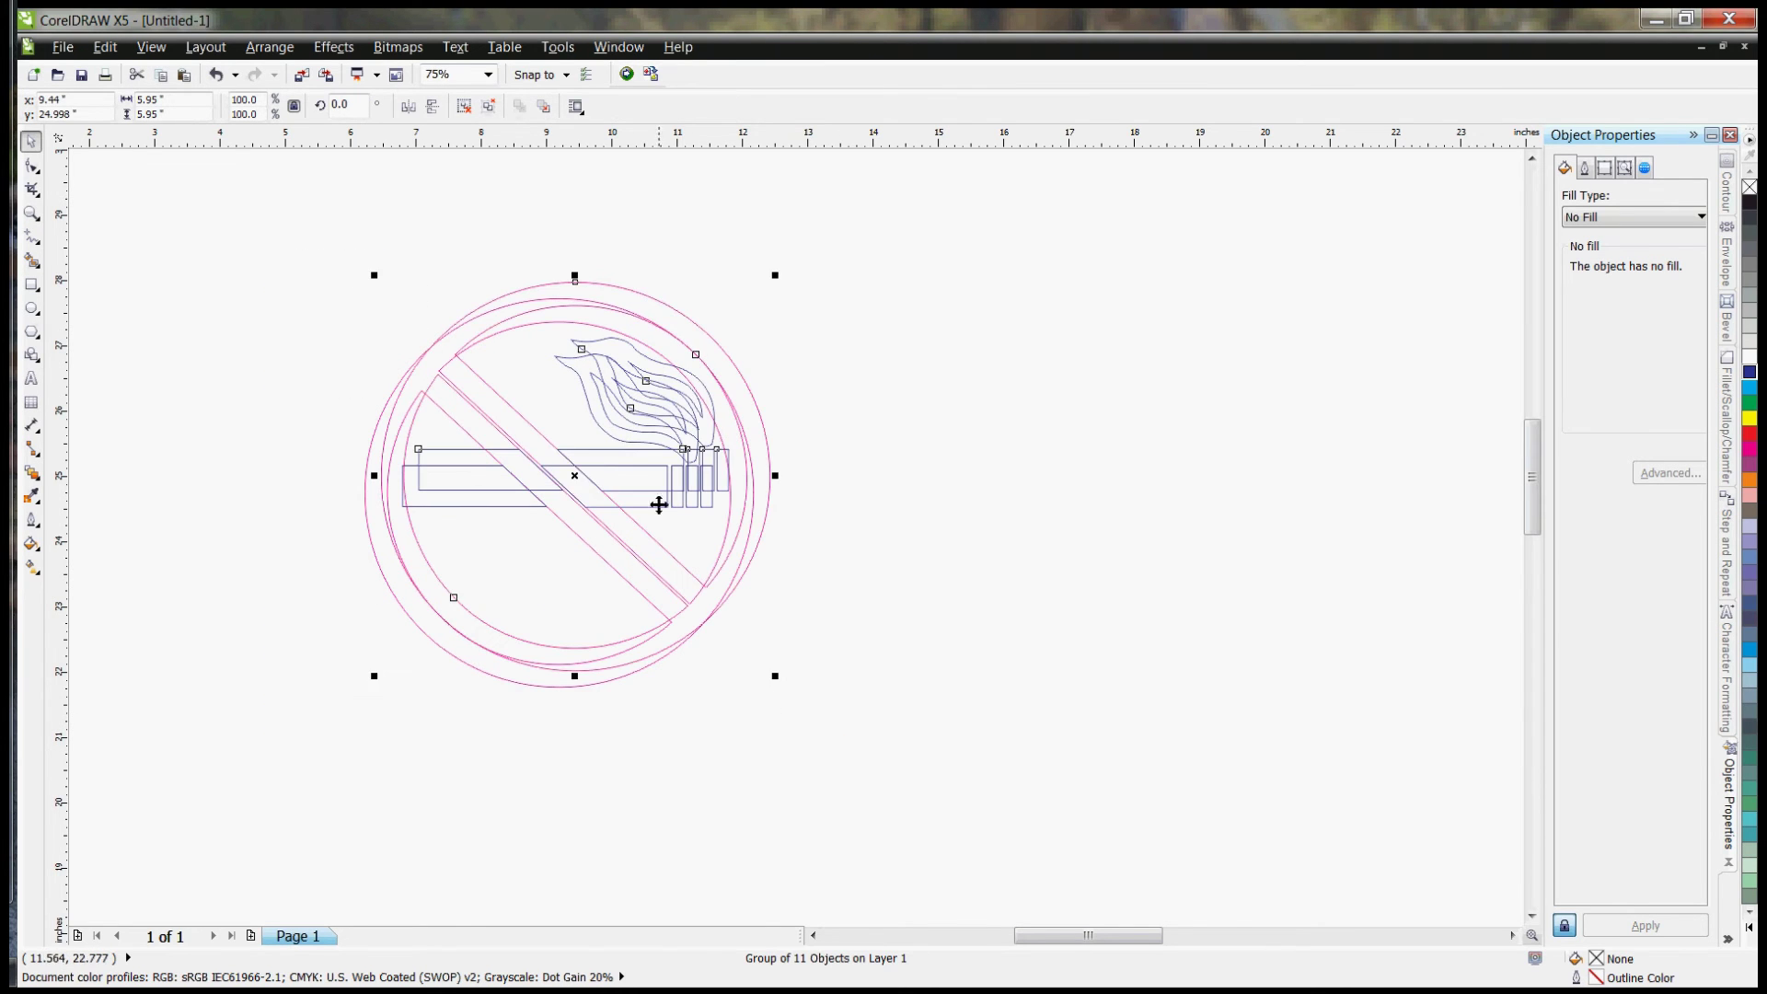
left_click_drag(562, 494, 1196, 494)
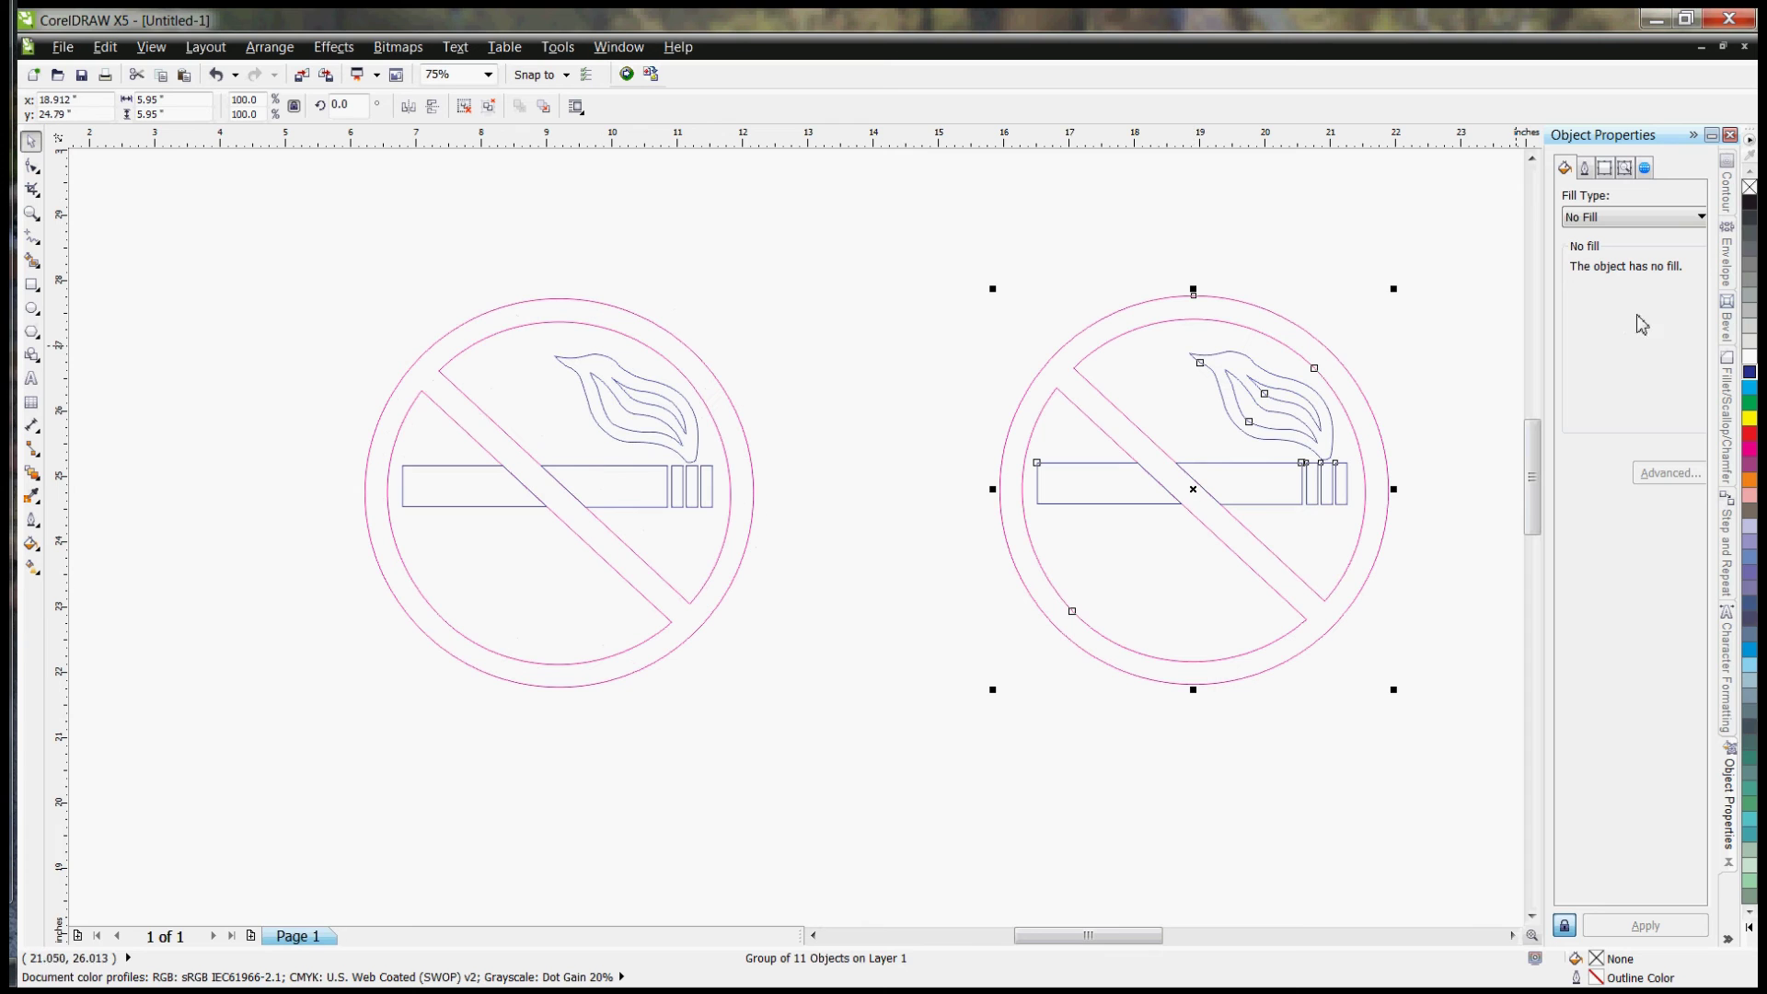
right_click(1749, 203)
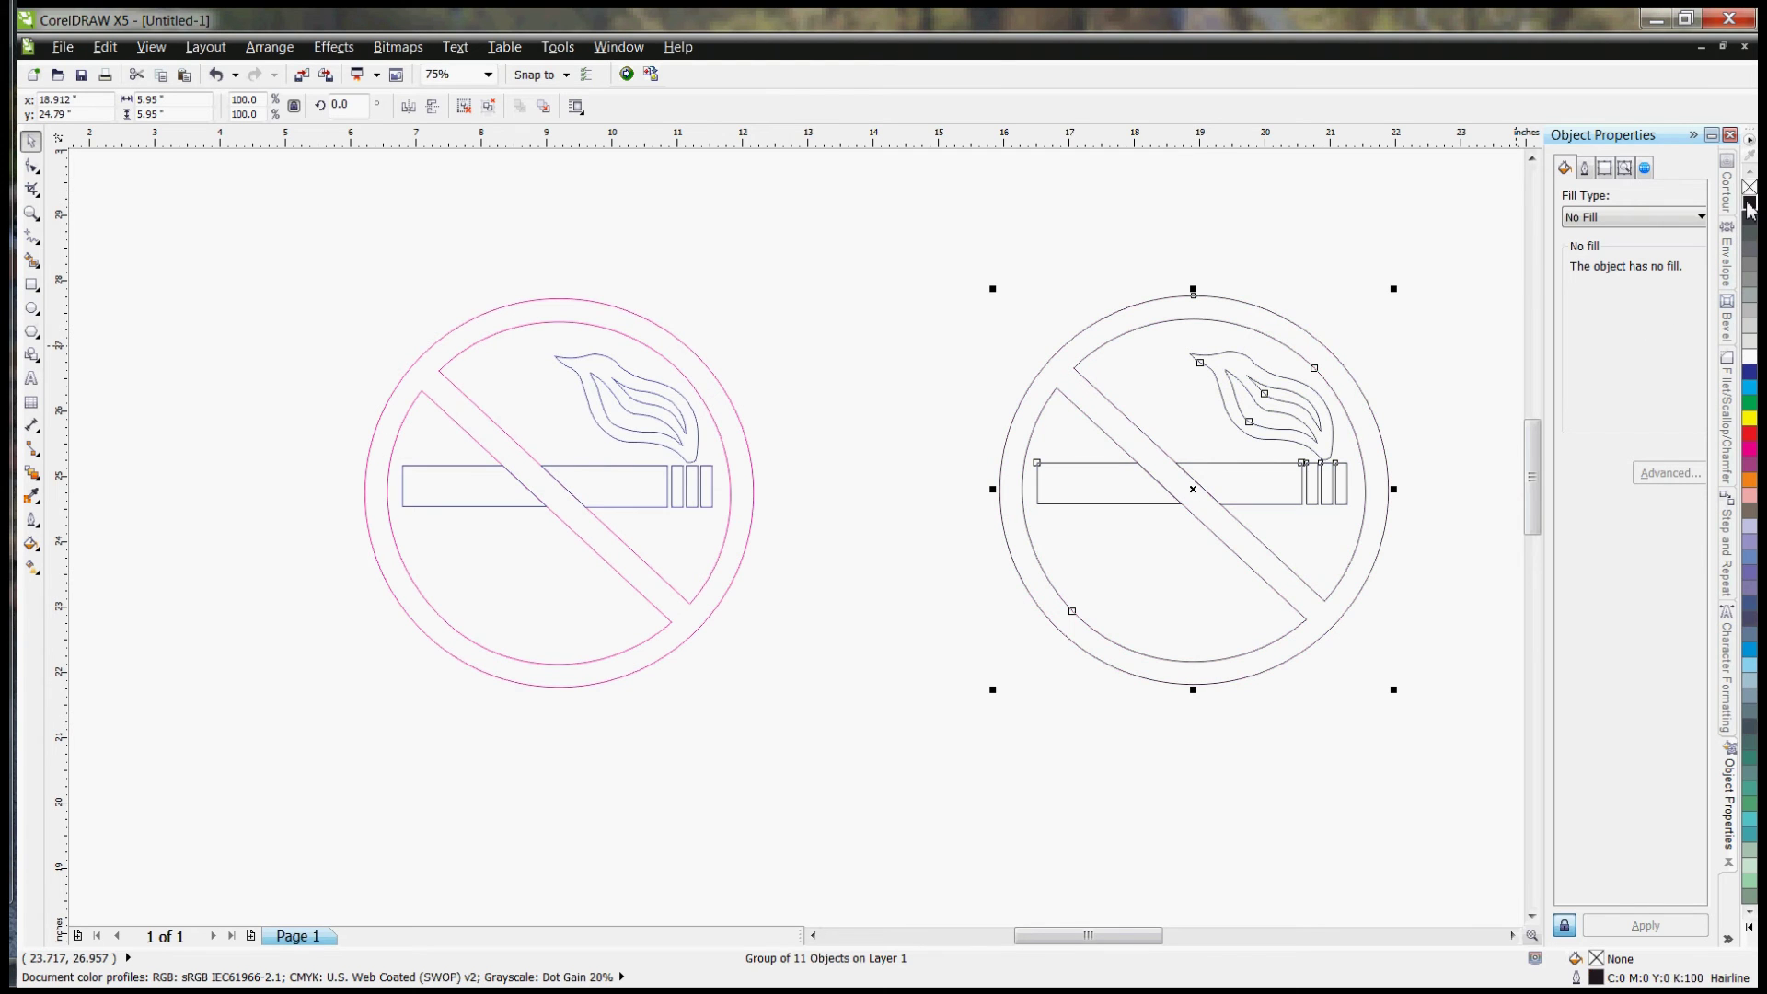
mouse_move(1195, 490)
left_mouse_down()
mouse_move(572, 477)
mouse_move(558, 493)
left_mouse_up()
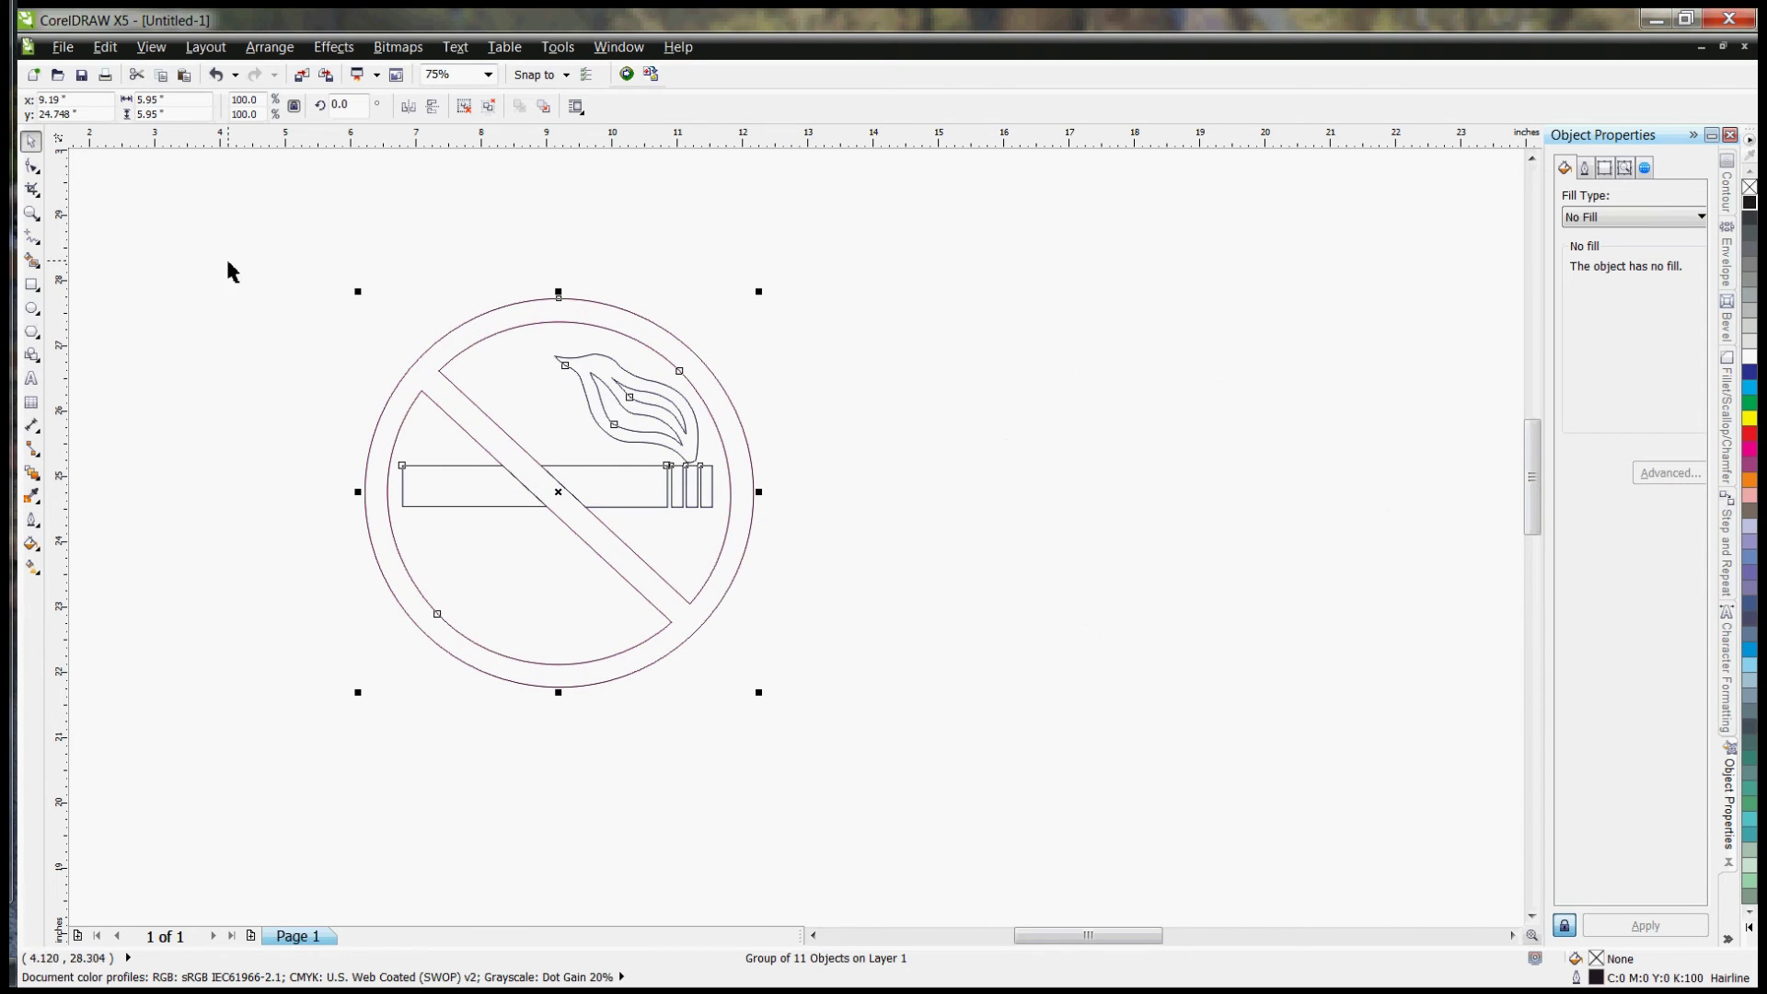
Step: Select both stacked signs and send them to the laser-cutting program in a maximized window
left_click_drag(266, 231, 908, 824)
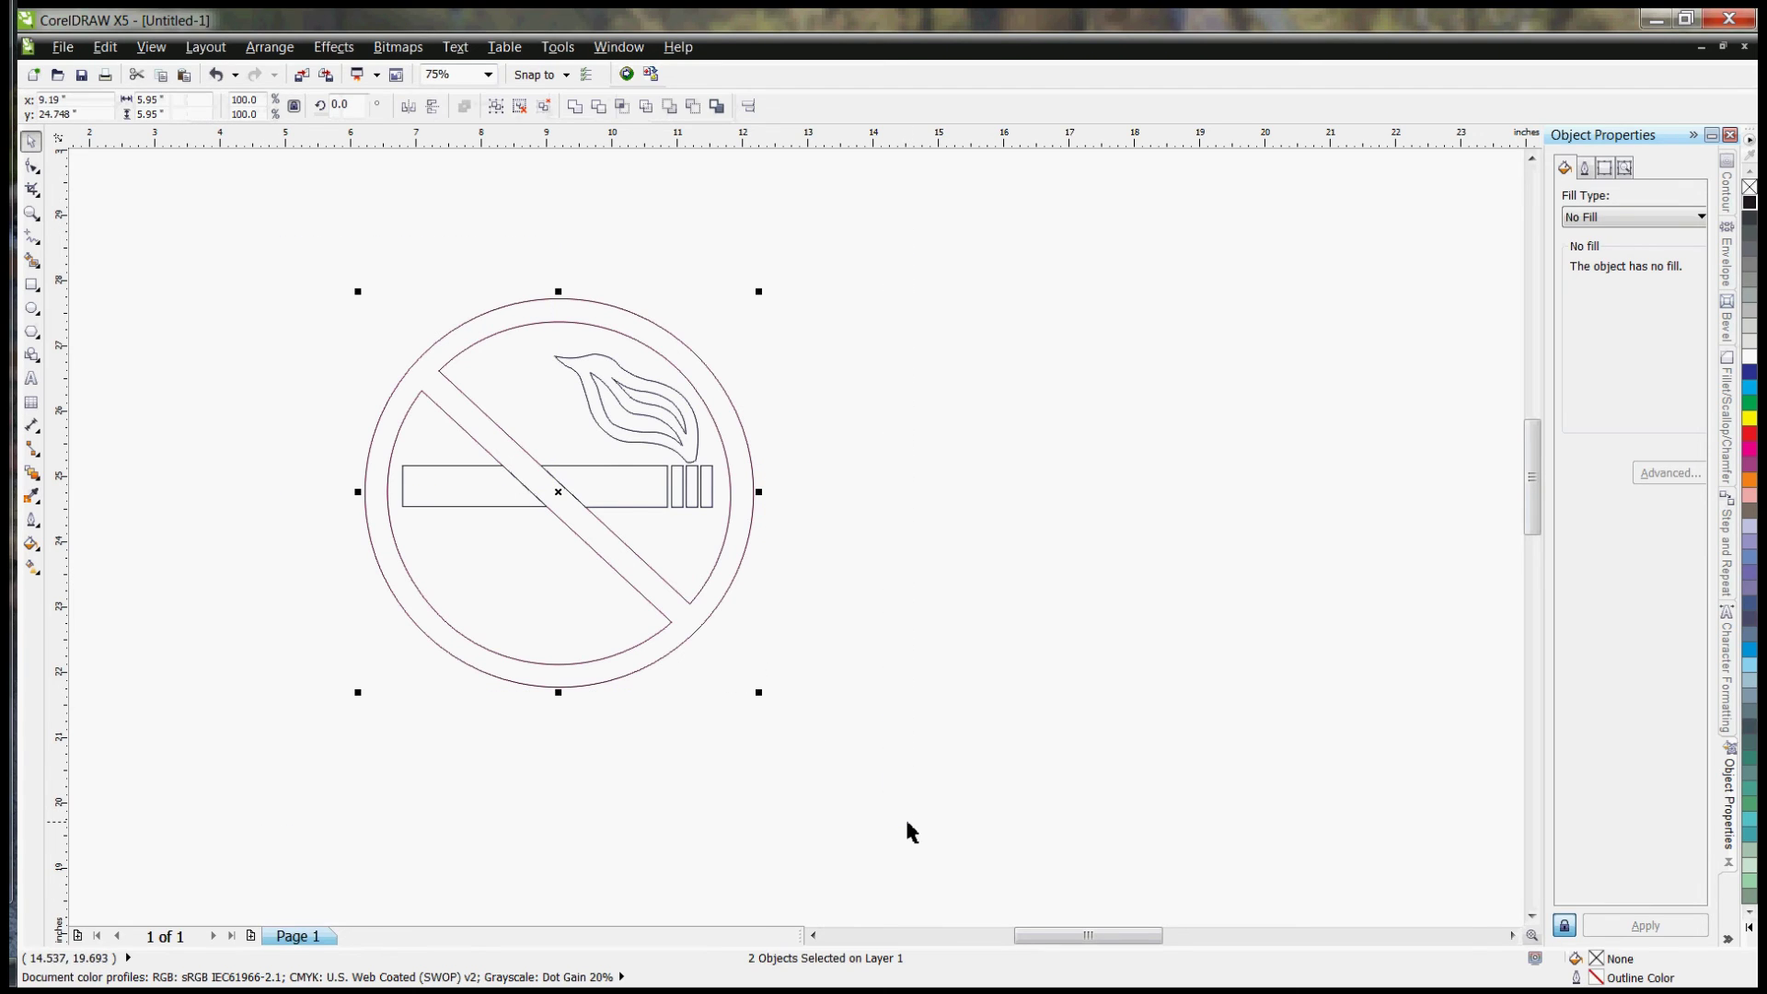
left_click(631, 74)
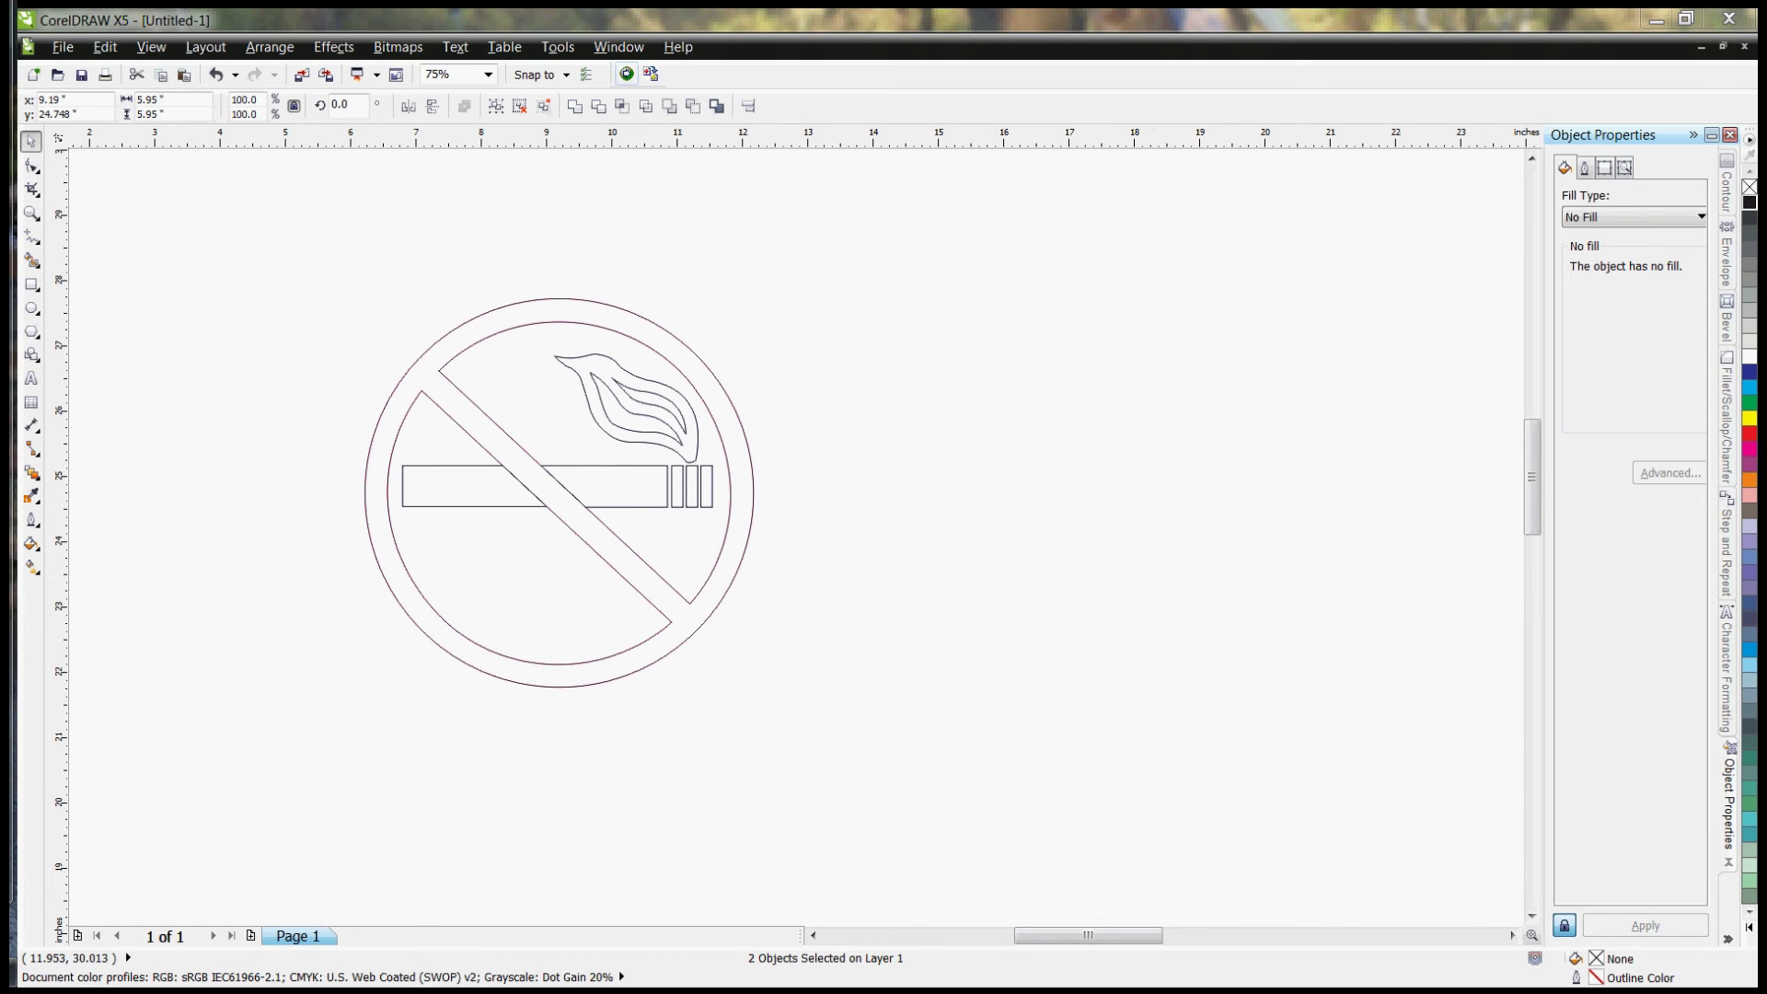
double_click(1158, 193)
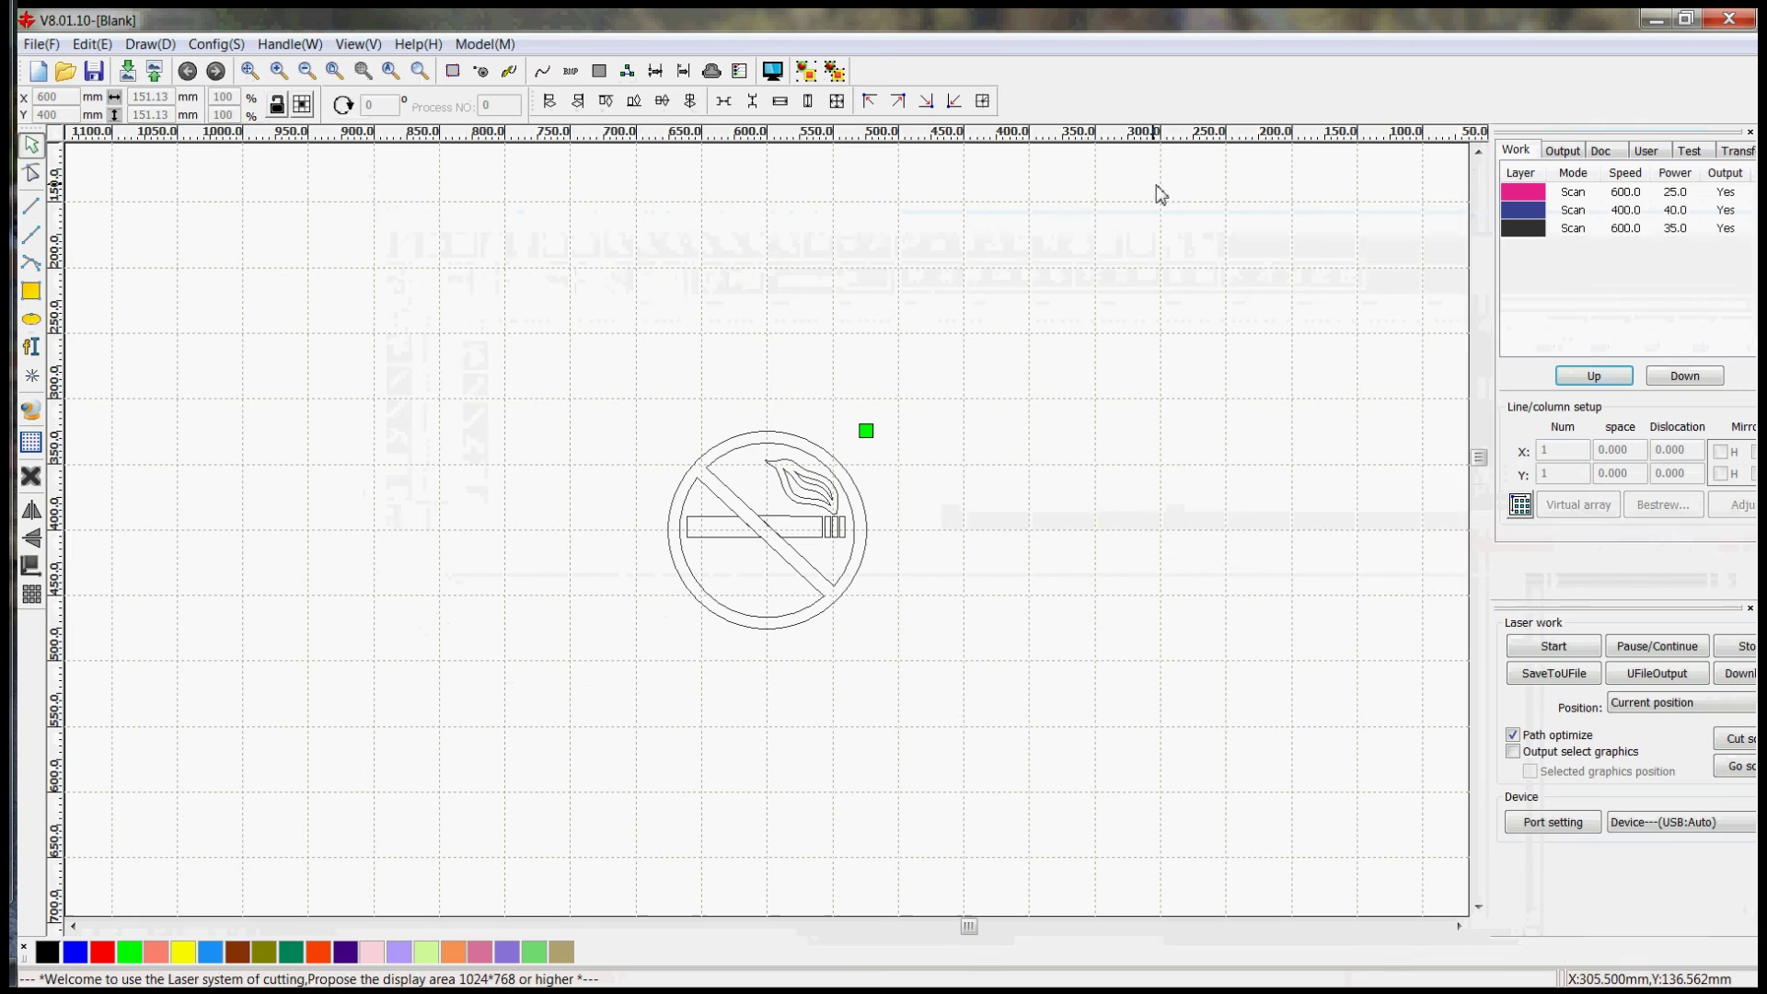
Step: Set the black layer to Cut mode at 75 mm/s with 13% minimum and 15% maximum power
double_click(1535, 232)
left_click(929, 391)
left_click(916, 416)
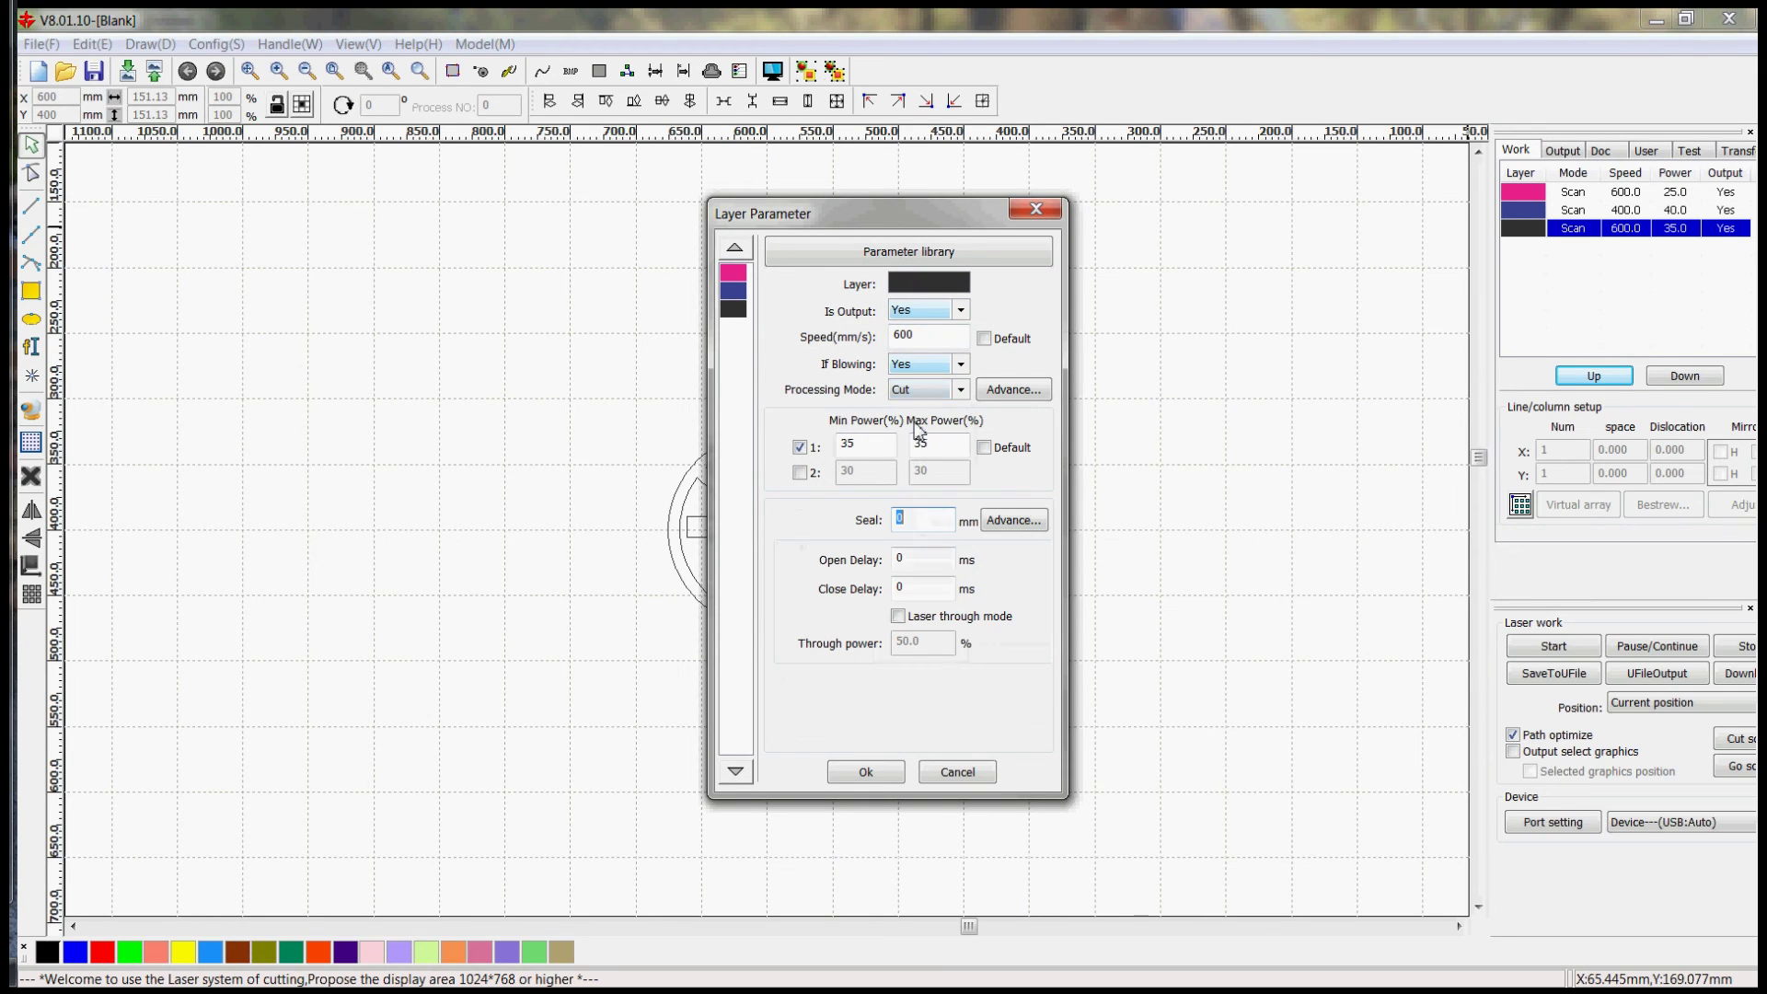
double_click(907, 334)
type("75")
double_click(874, 453)
type("13.0")
double_click(940, 449)
type("15")
left_click(868, 774)
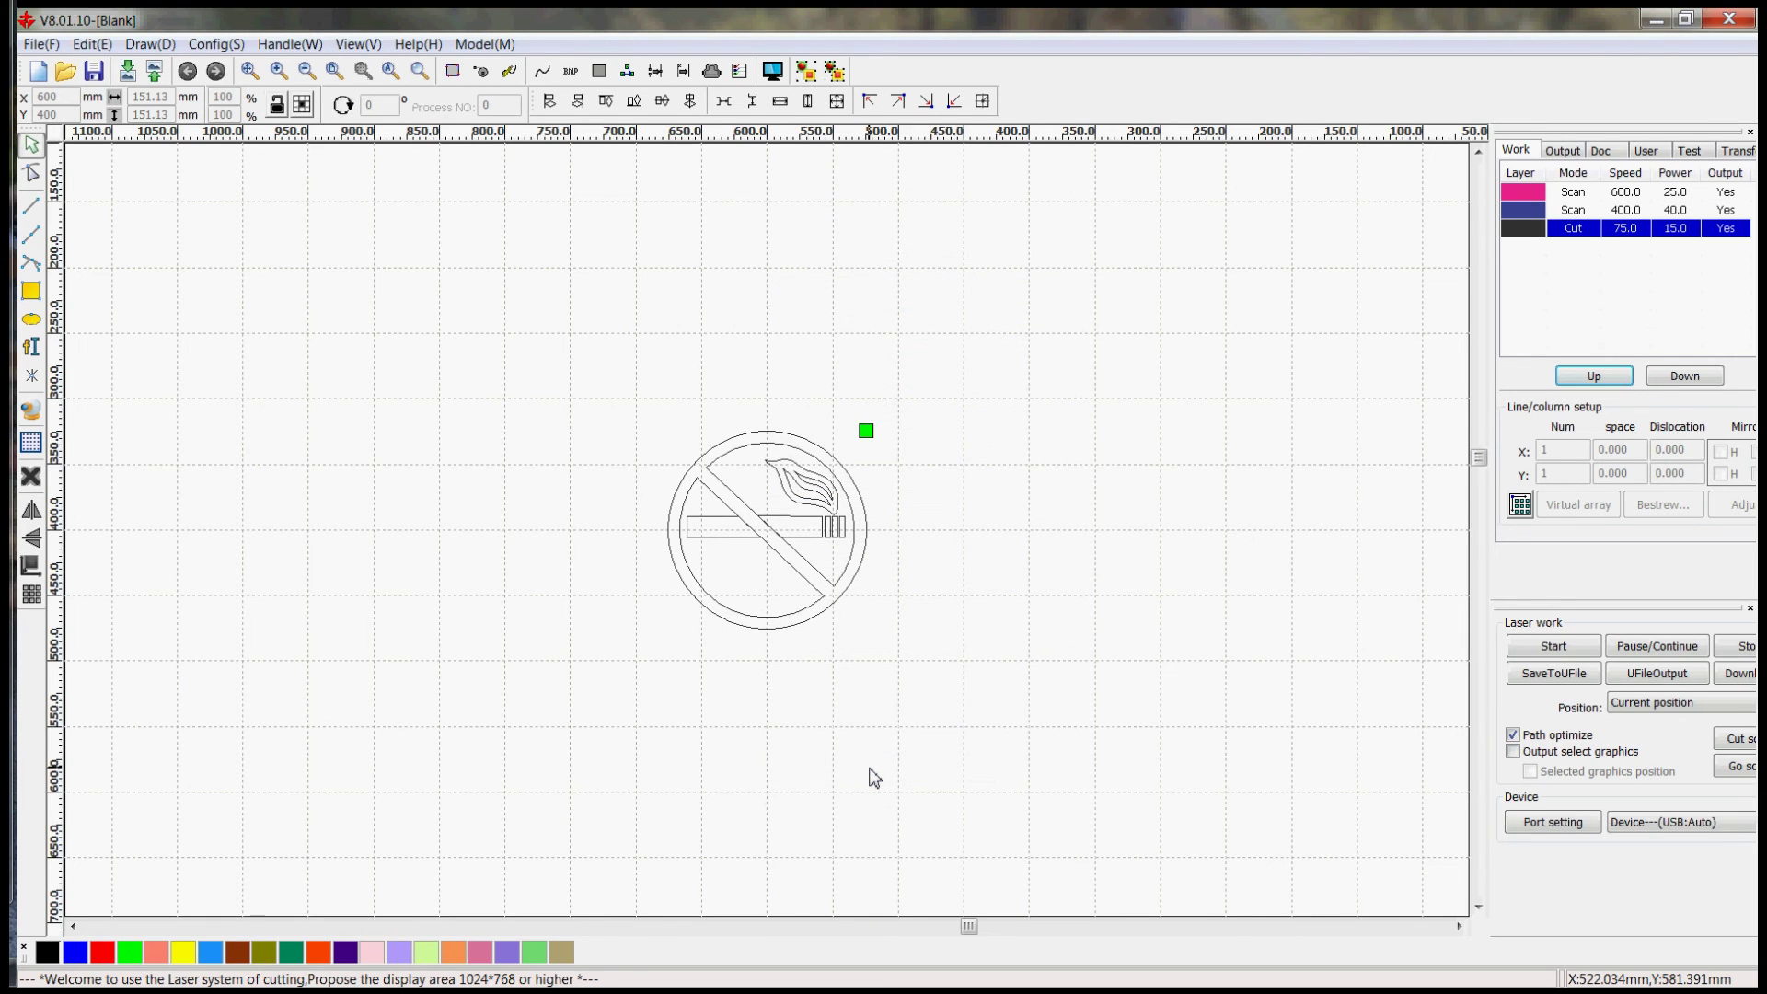